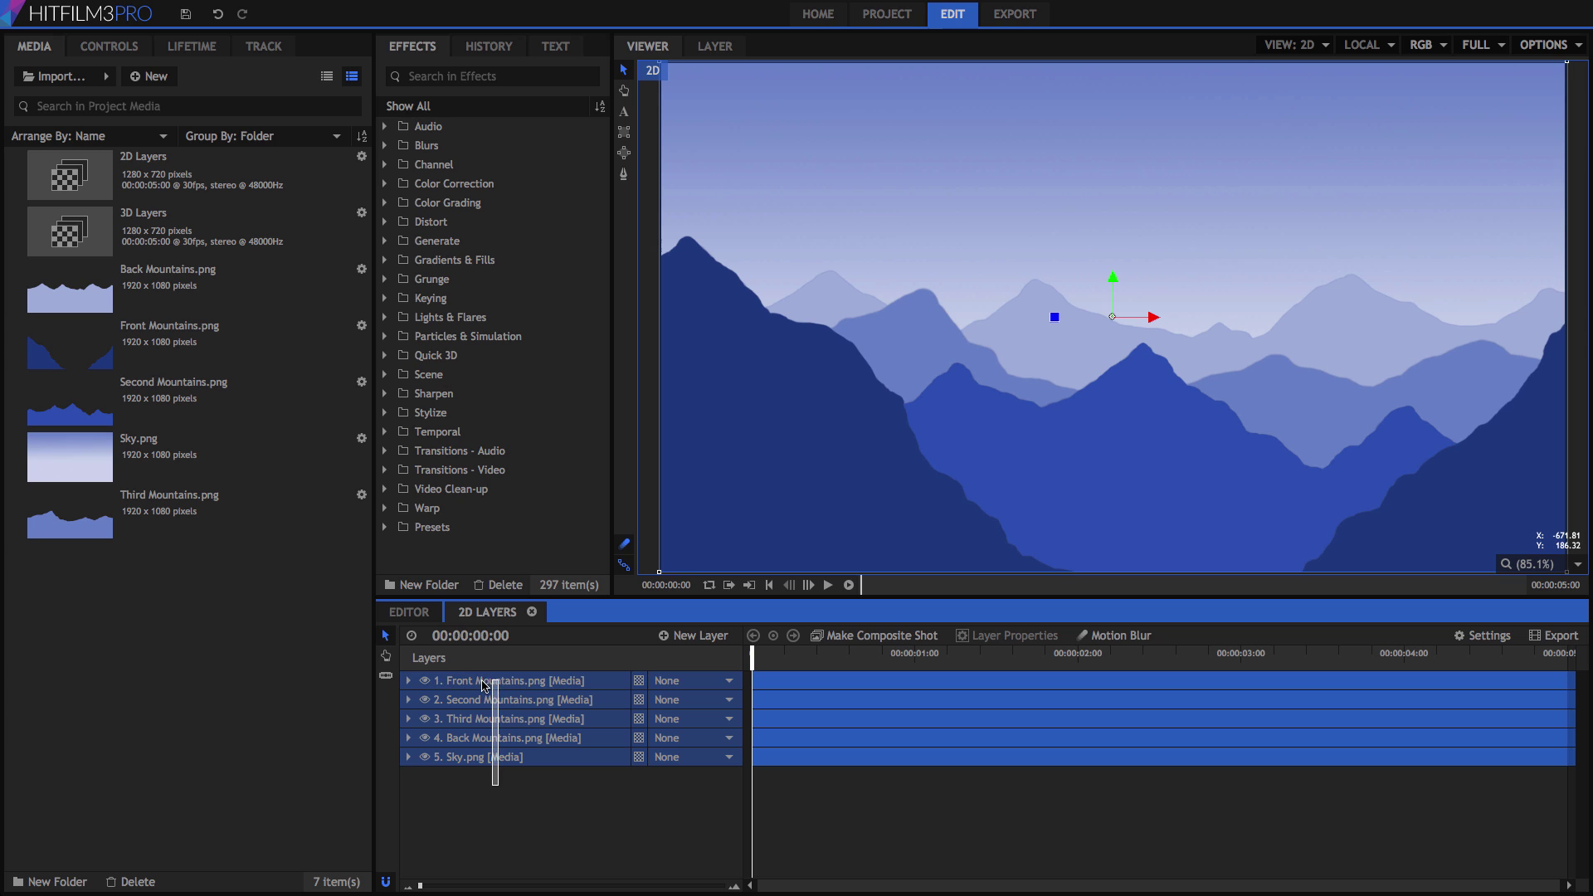
- Hide all five layers and turn their visibility back on one by one, from Sky.png up to Front Mountains.png
{"action": "left_click", "coordinate": [425, 680]}
{"action": "left_click", "coordinate": [464, 796]}
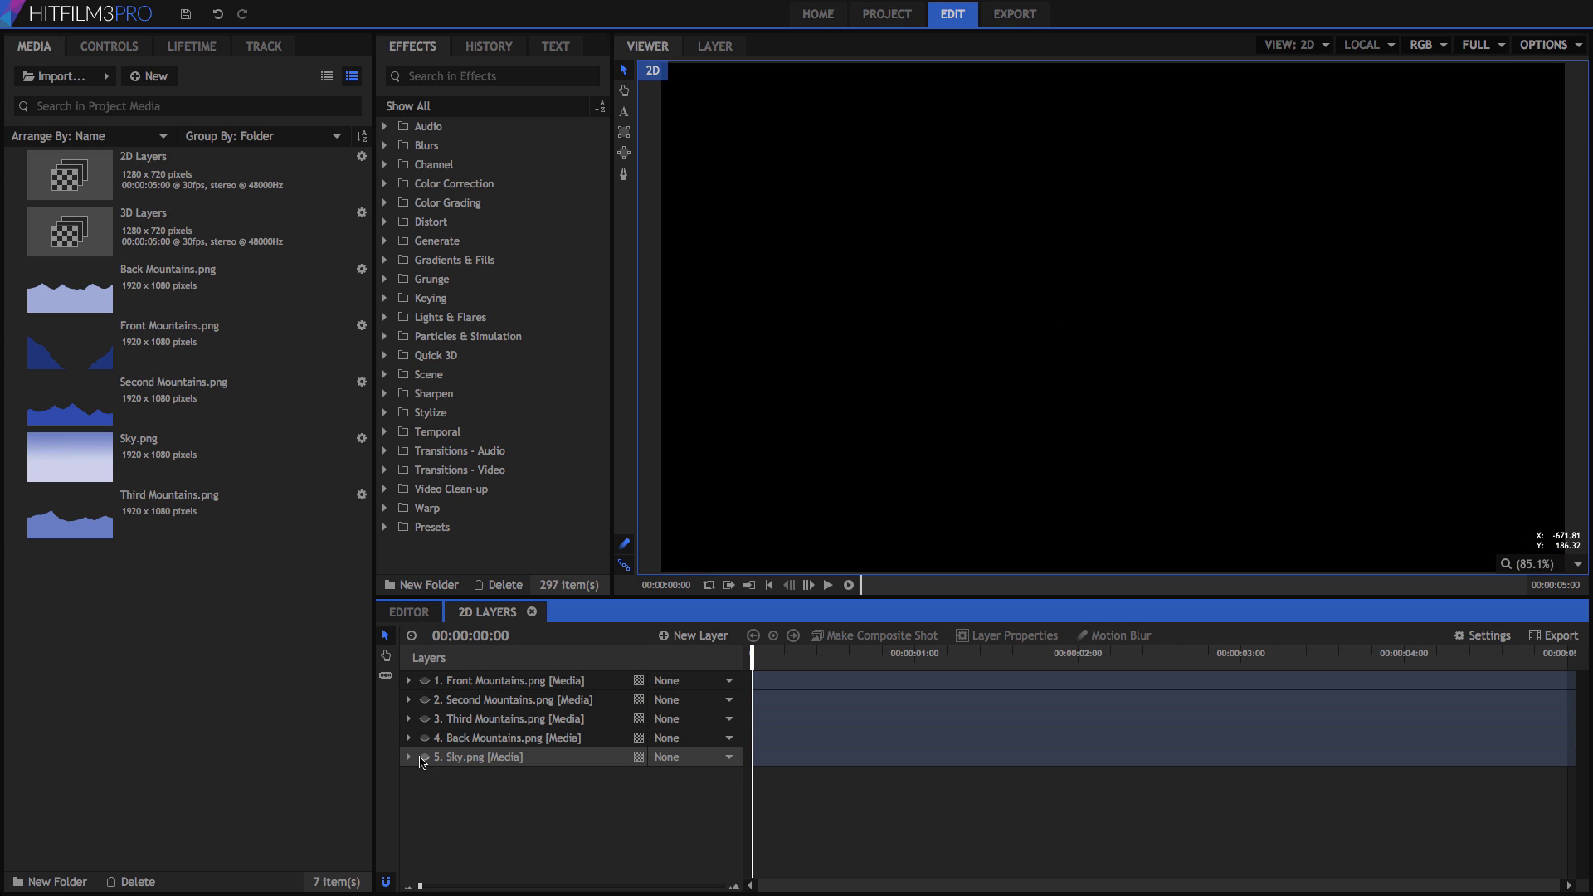
{"action": "left_click", "coordinate": [425, 757]}
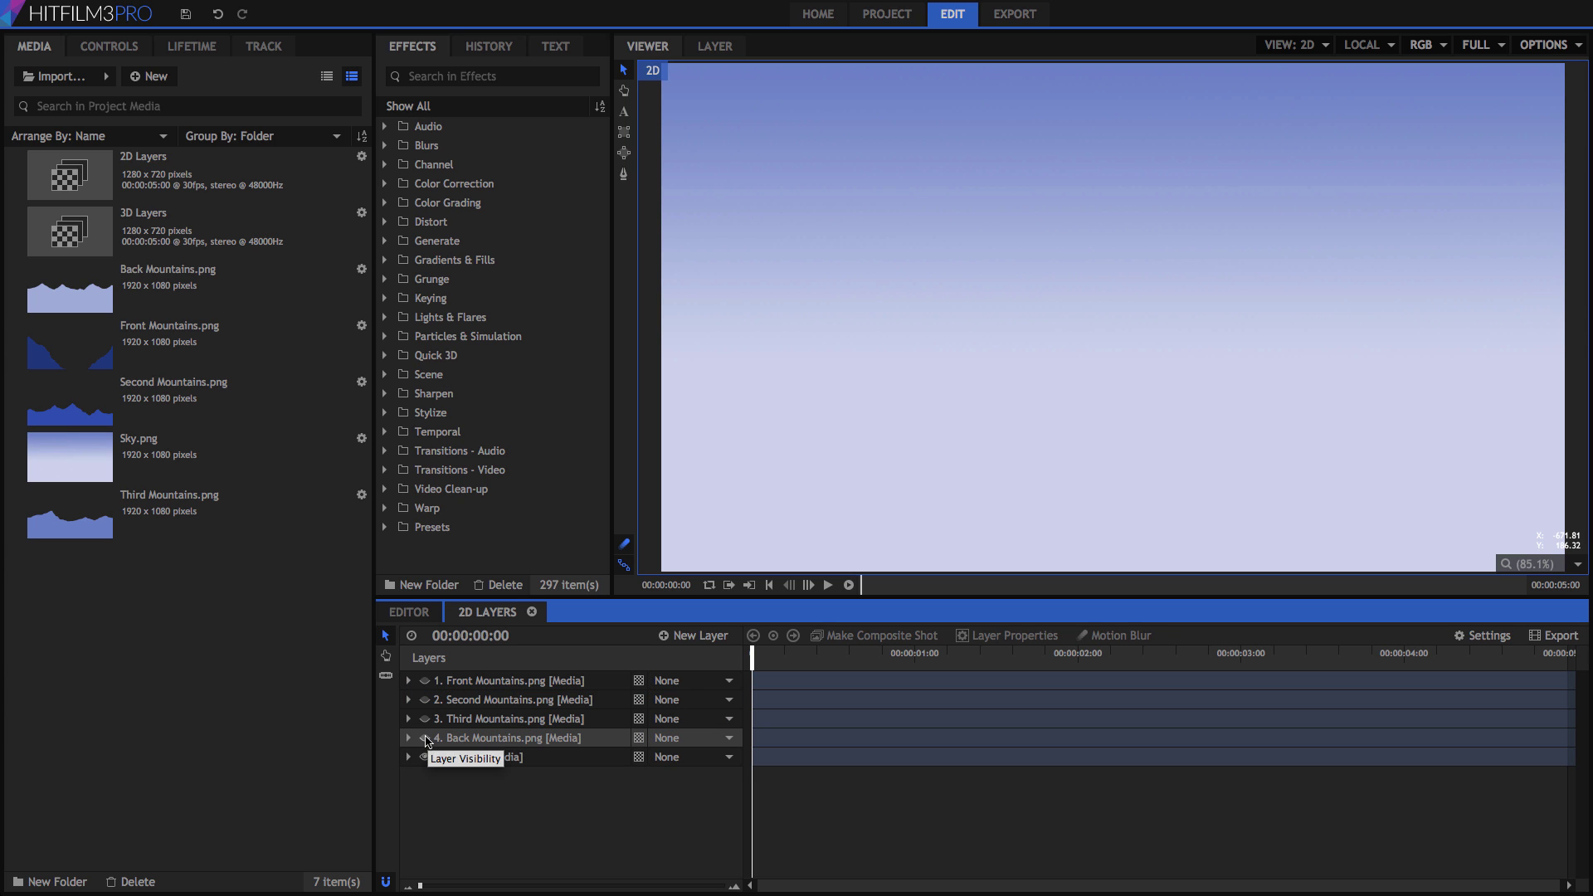
{"action": "left_click", "coordinate": [425, 738]}
{"action": "left_click", "coordinate": [425, 719]}
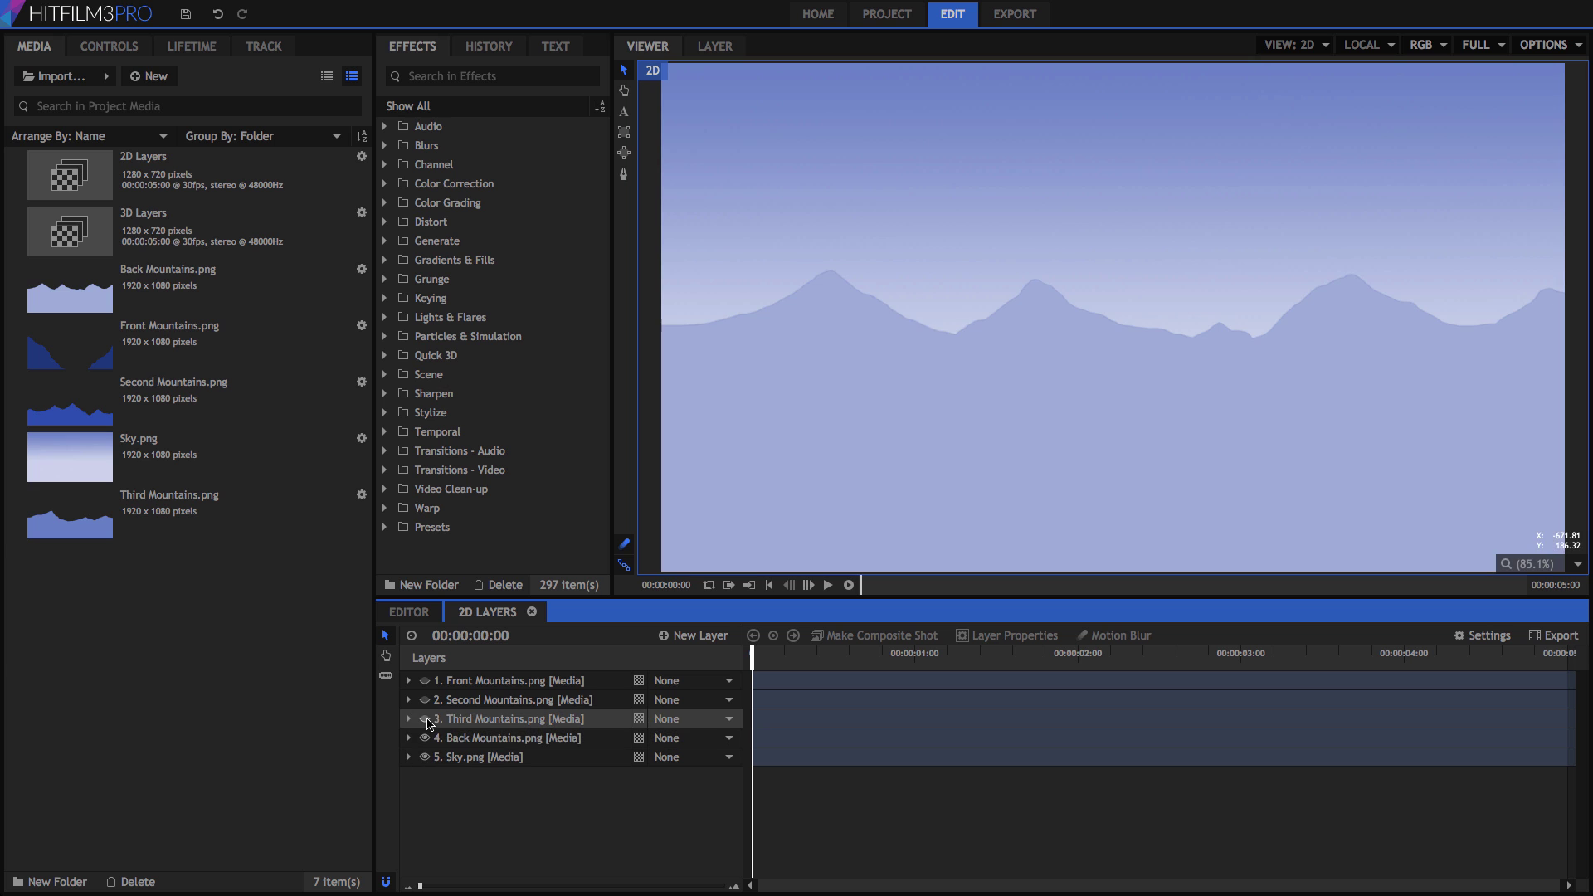
{"action": "left_click", "coordinate": [425, 699]}
{"action": "left_click", "coordinate": [425, 681]}
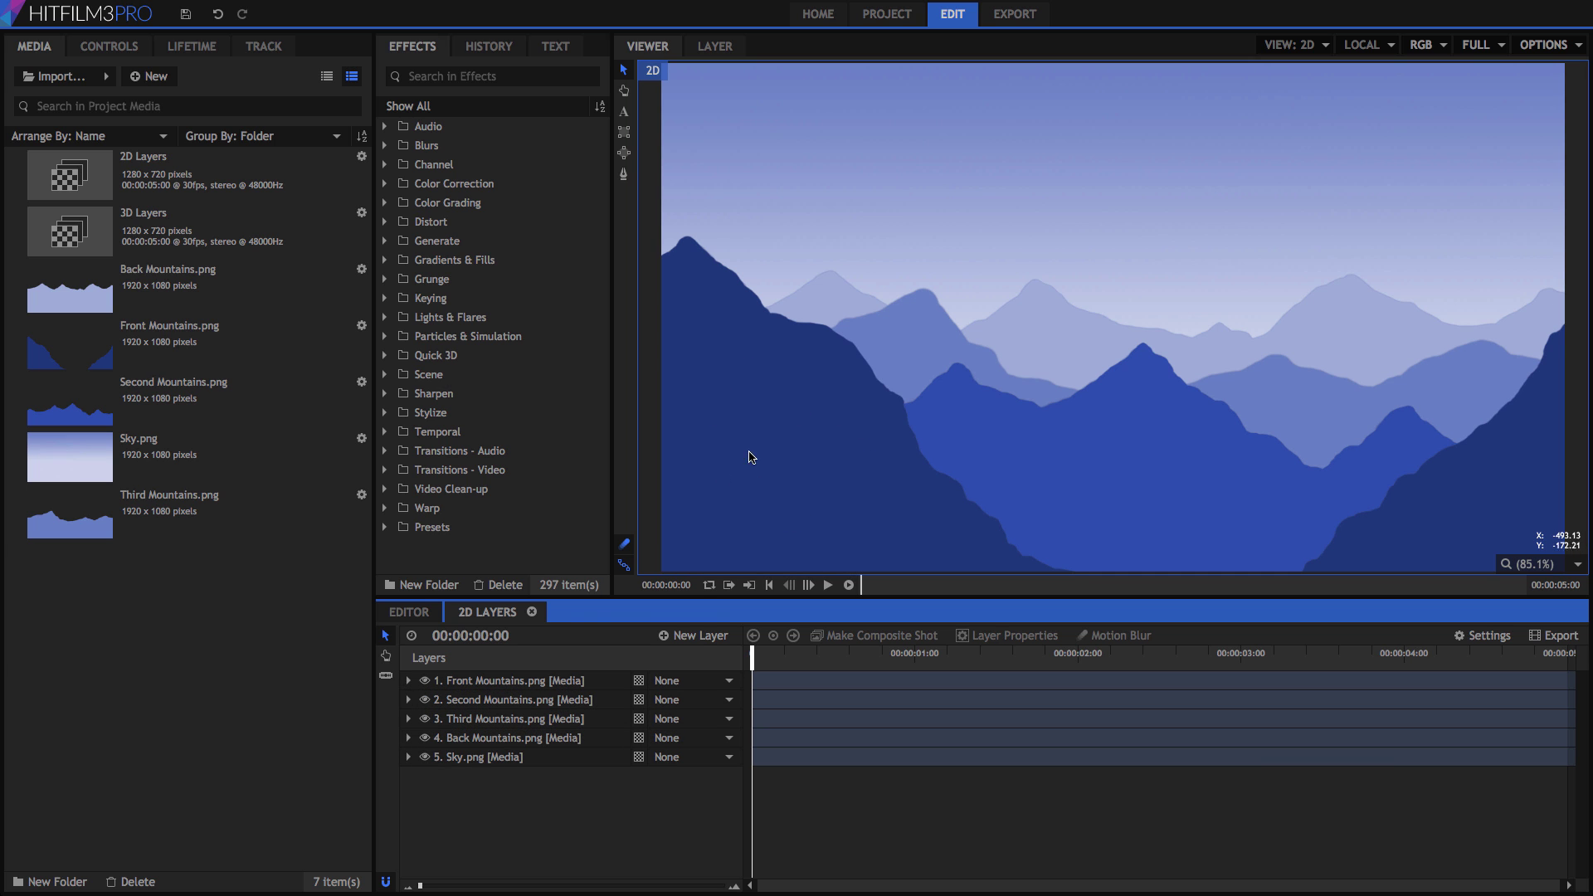
- Move the Second Mountains.png layer above Front Mountains.png in the layer stack and return it to its place below
{"action": "left_click", "coordinate": [489, 682]}
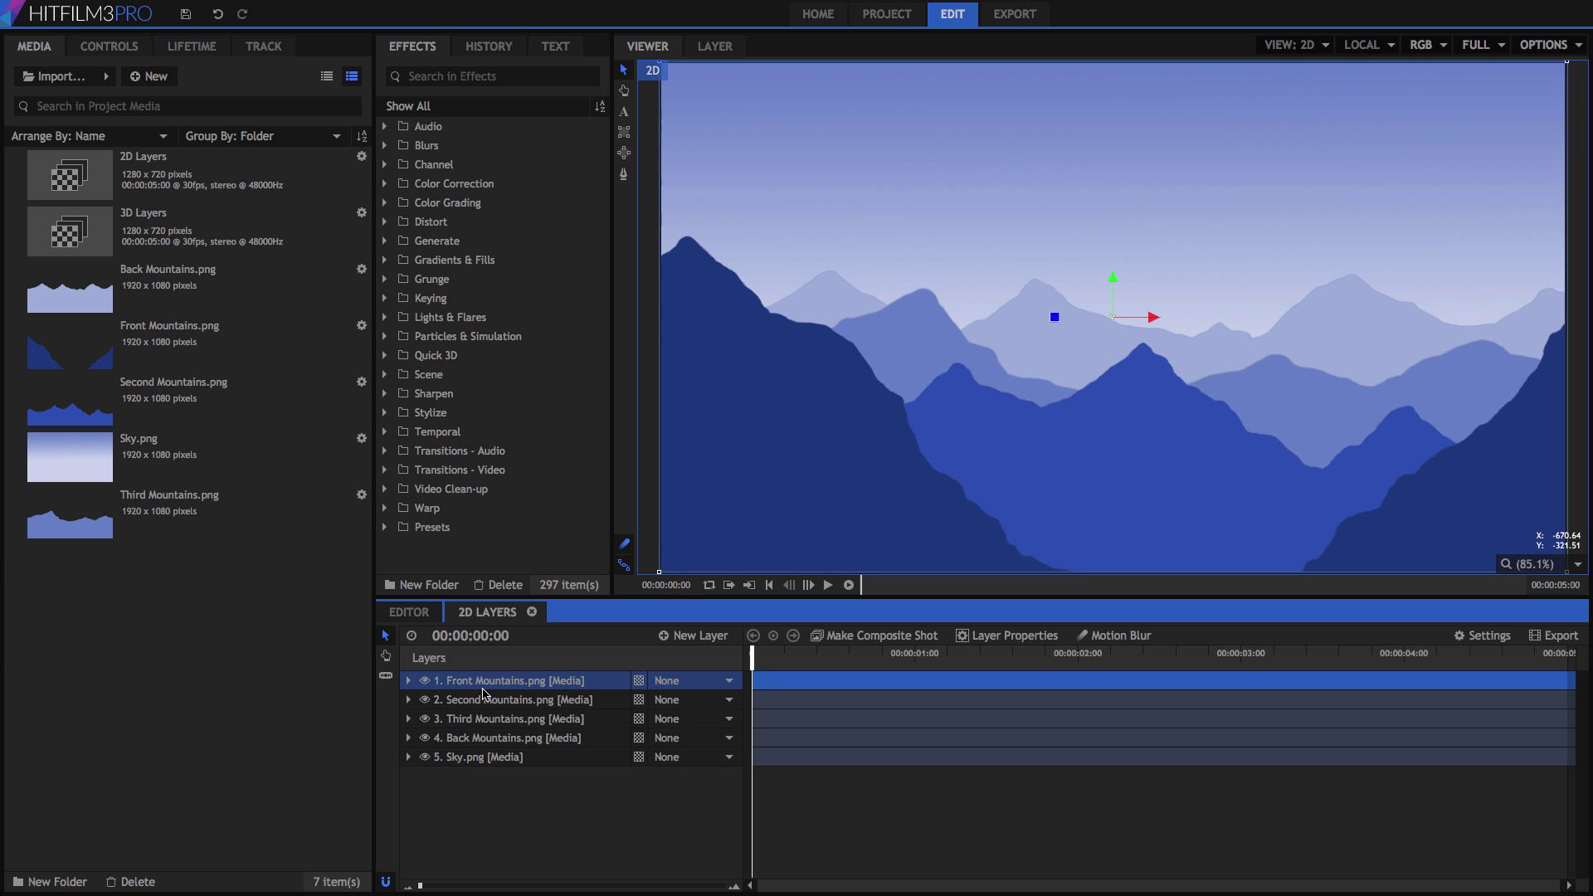
{"action": "left_click_drag", "start_coordinate": [501, 702], "coordinate": [500, 674]}
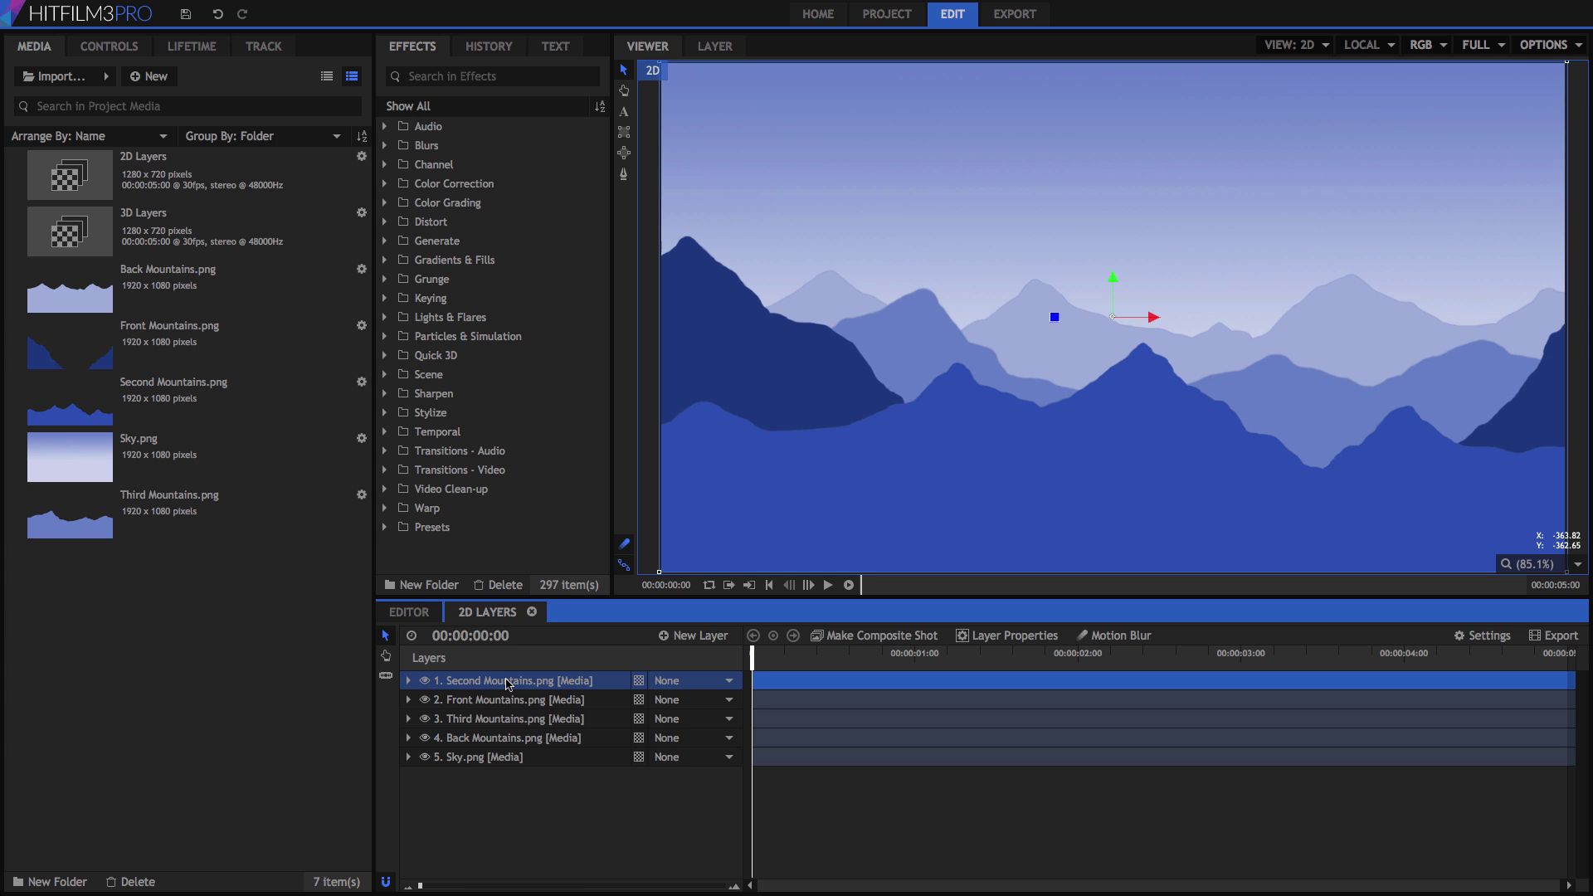
{"action": "left_click_drag", "start_coordinate": [509, 684], "coordinate": [511, 715]}
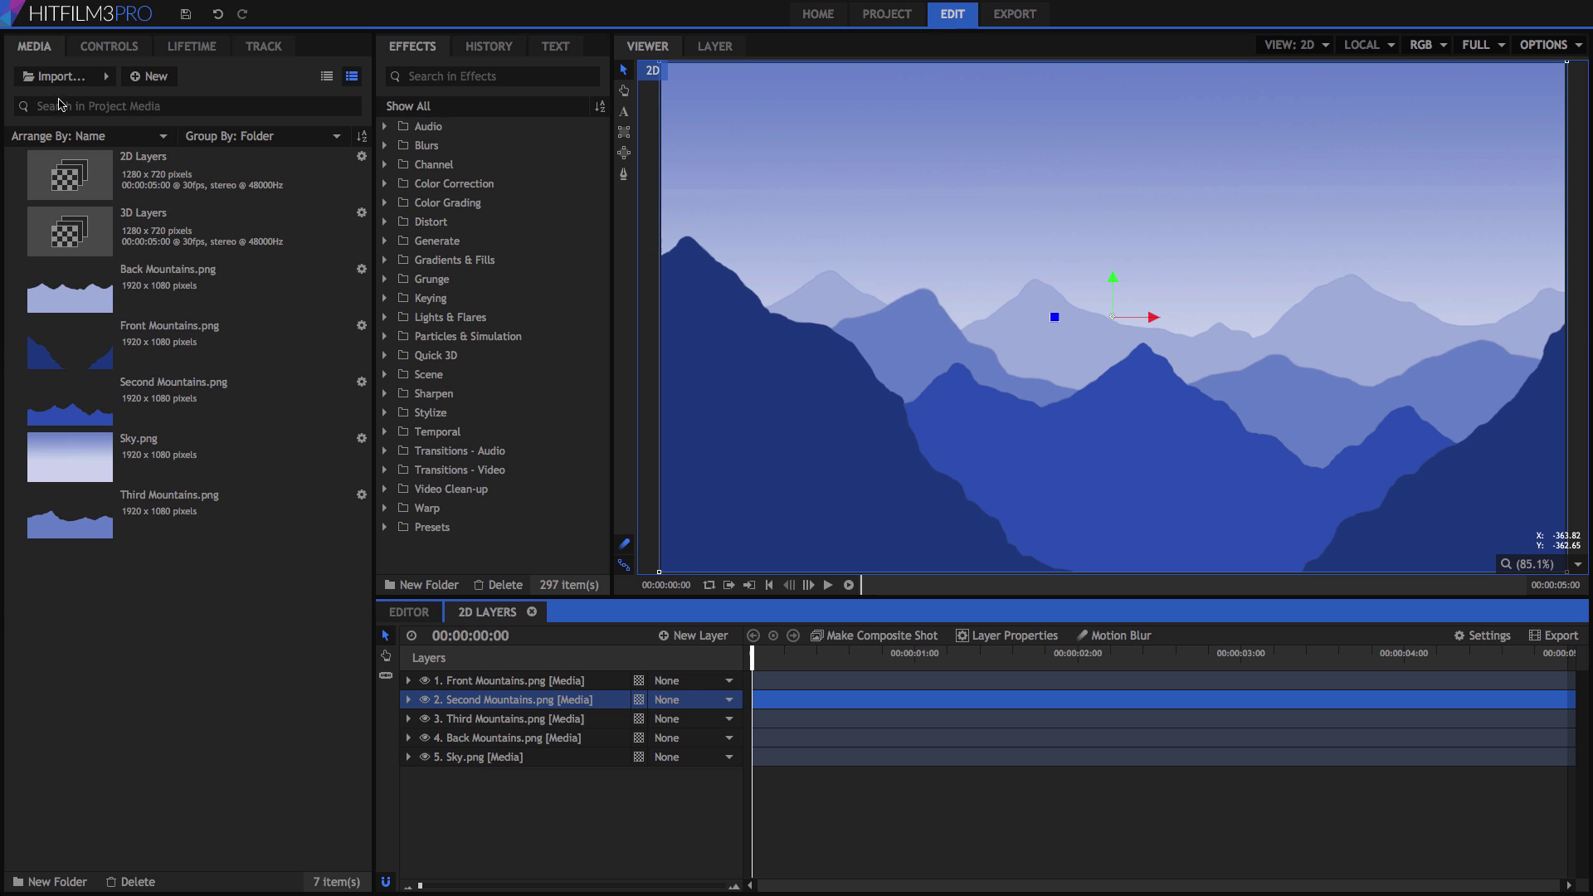
- Add Sky.png from the project media as the top layer of the 2D Layers timeline, and remove that layer again
{"action": "left_click", "coordinate": [48, 52]}
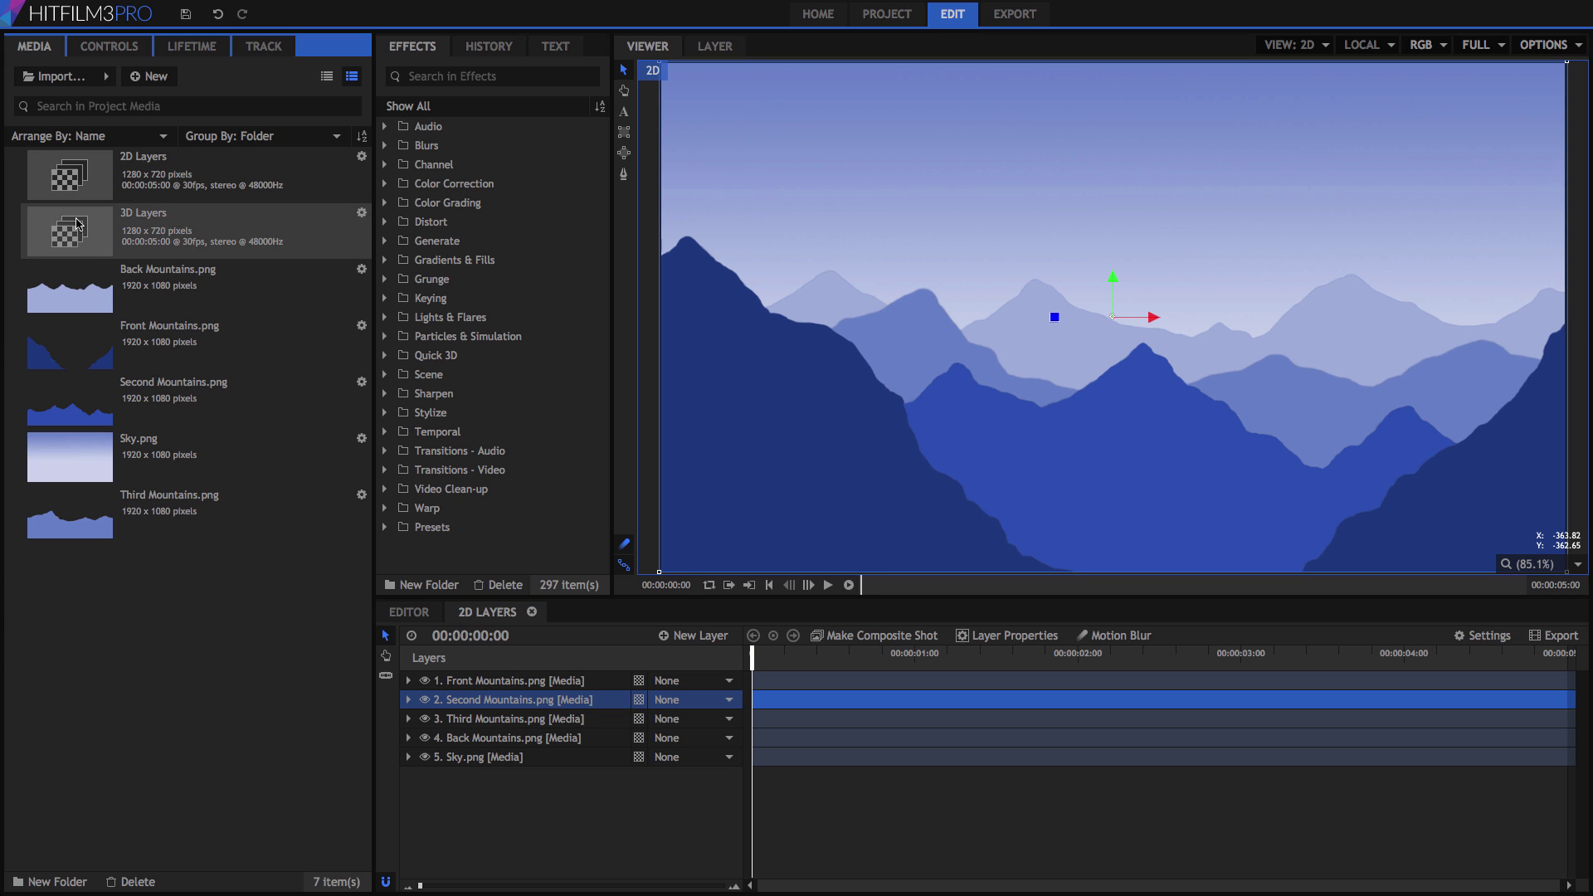
{"action": "left_click_drag", "start_coordinate": [91, 452], "coordinate": [469, 688]}
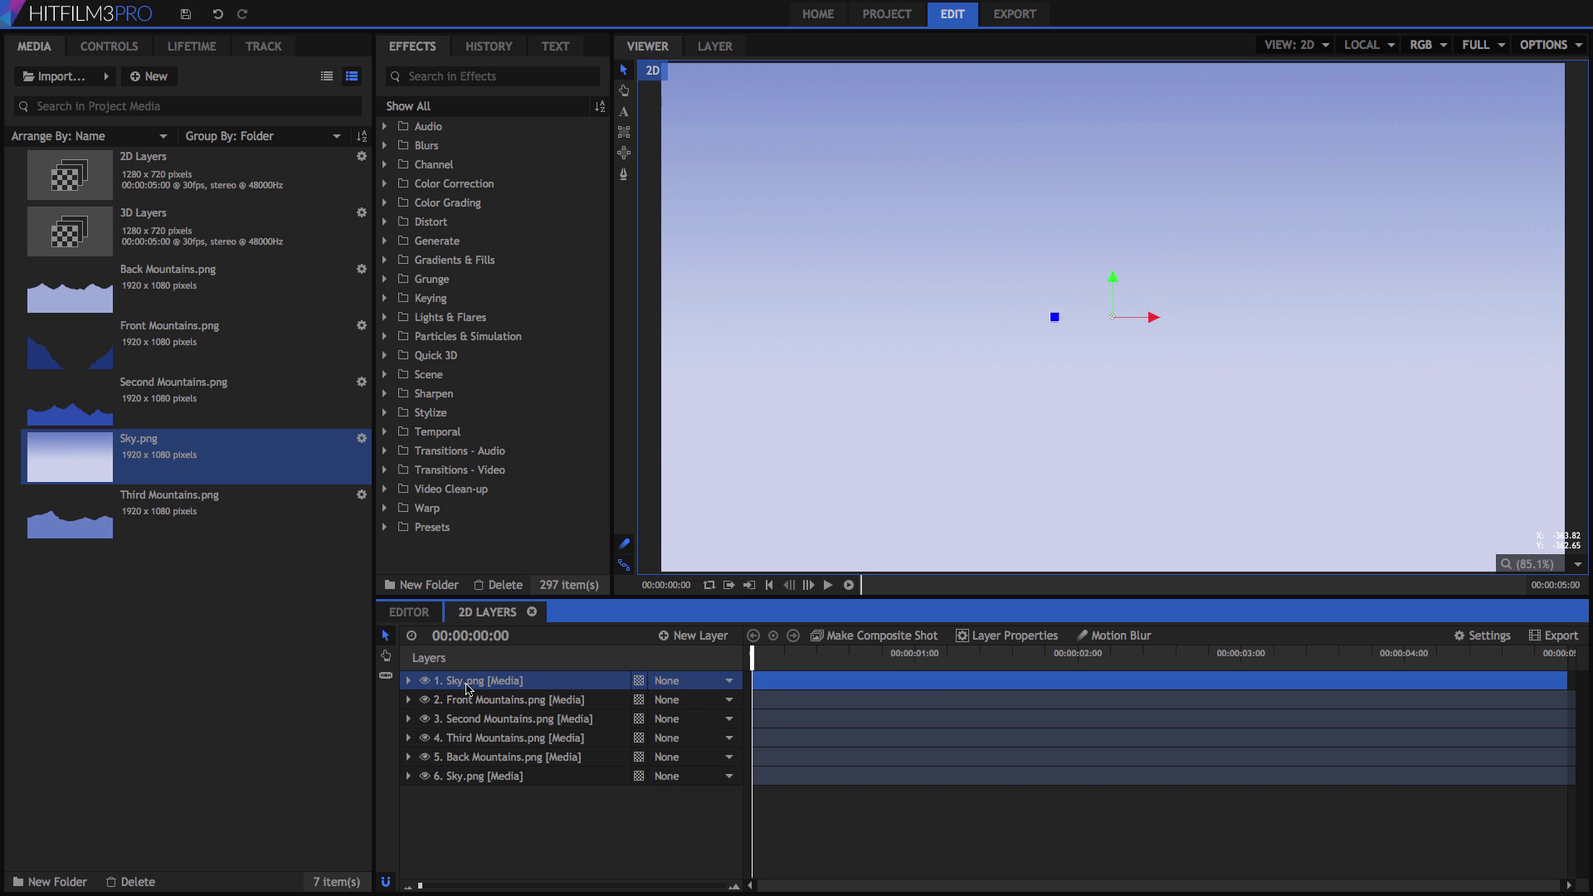
{"action": "right_click", "coordinate": [554, 683]}
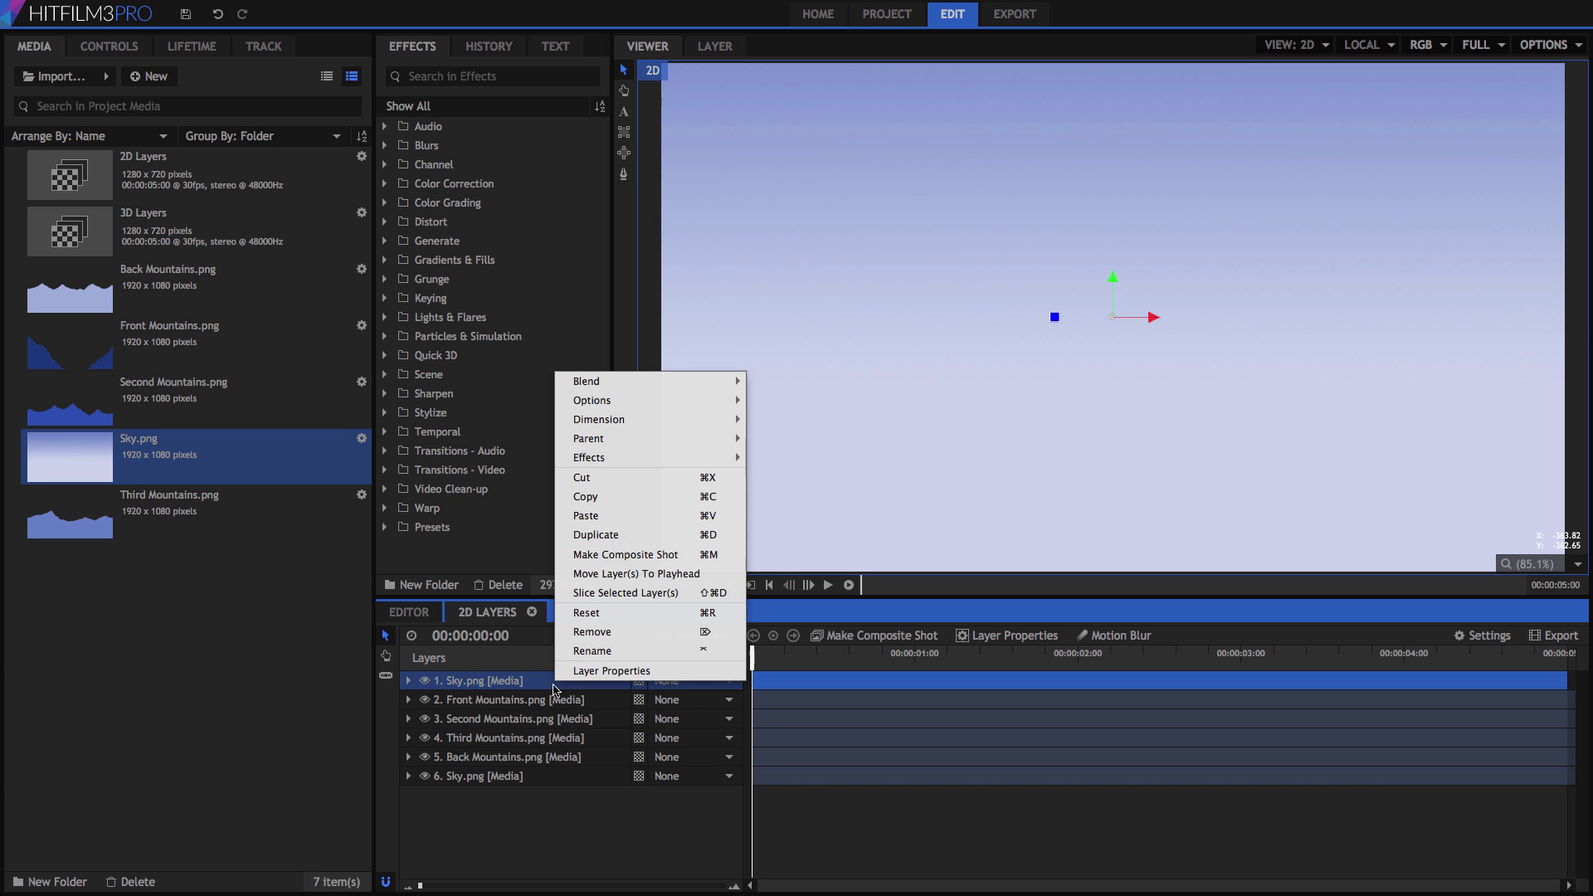
{"action": "left_click", "coordinate": [601, 633]}
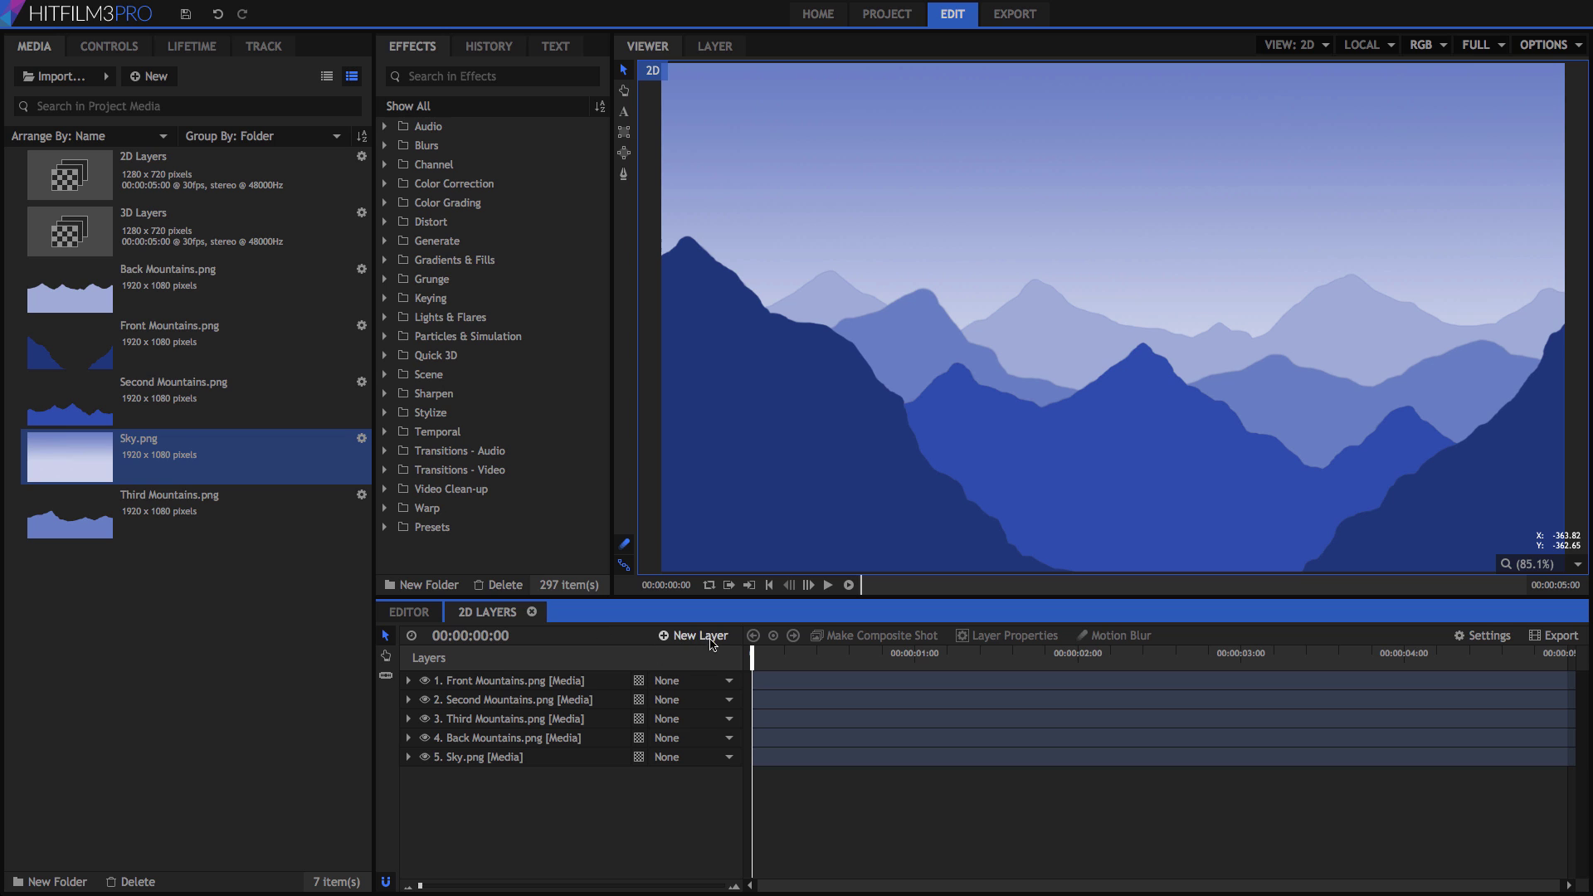
- Create a 500 x 500 green plane layer named "Green Plane"
{"action": "left_click", "coordinate": [729, 637]}
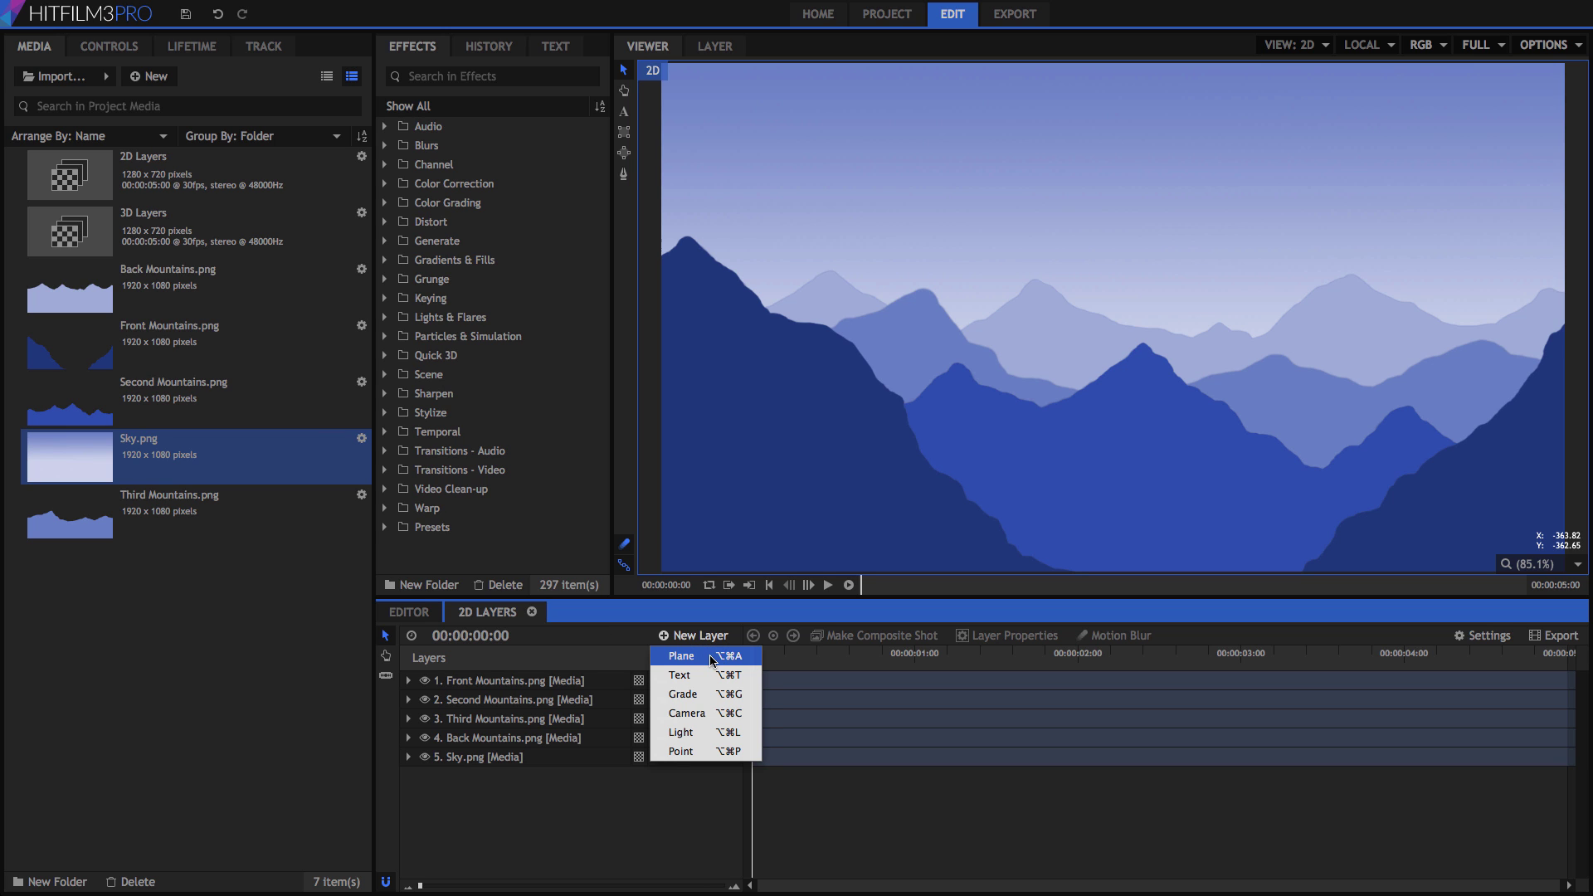
{"action": "left_click", "coordinate": [712, 658]}
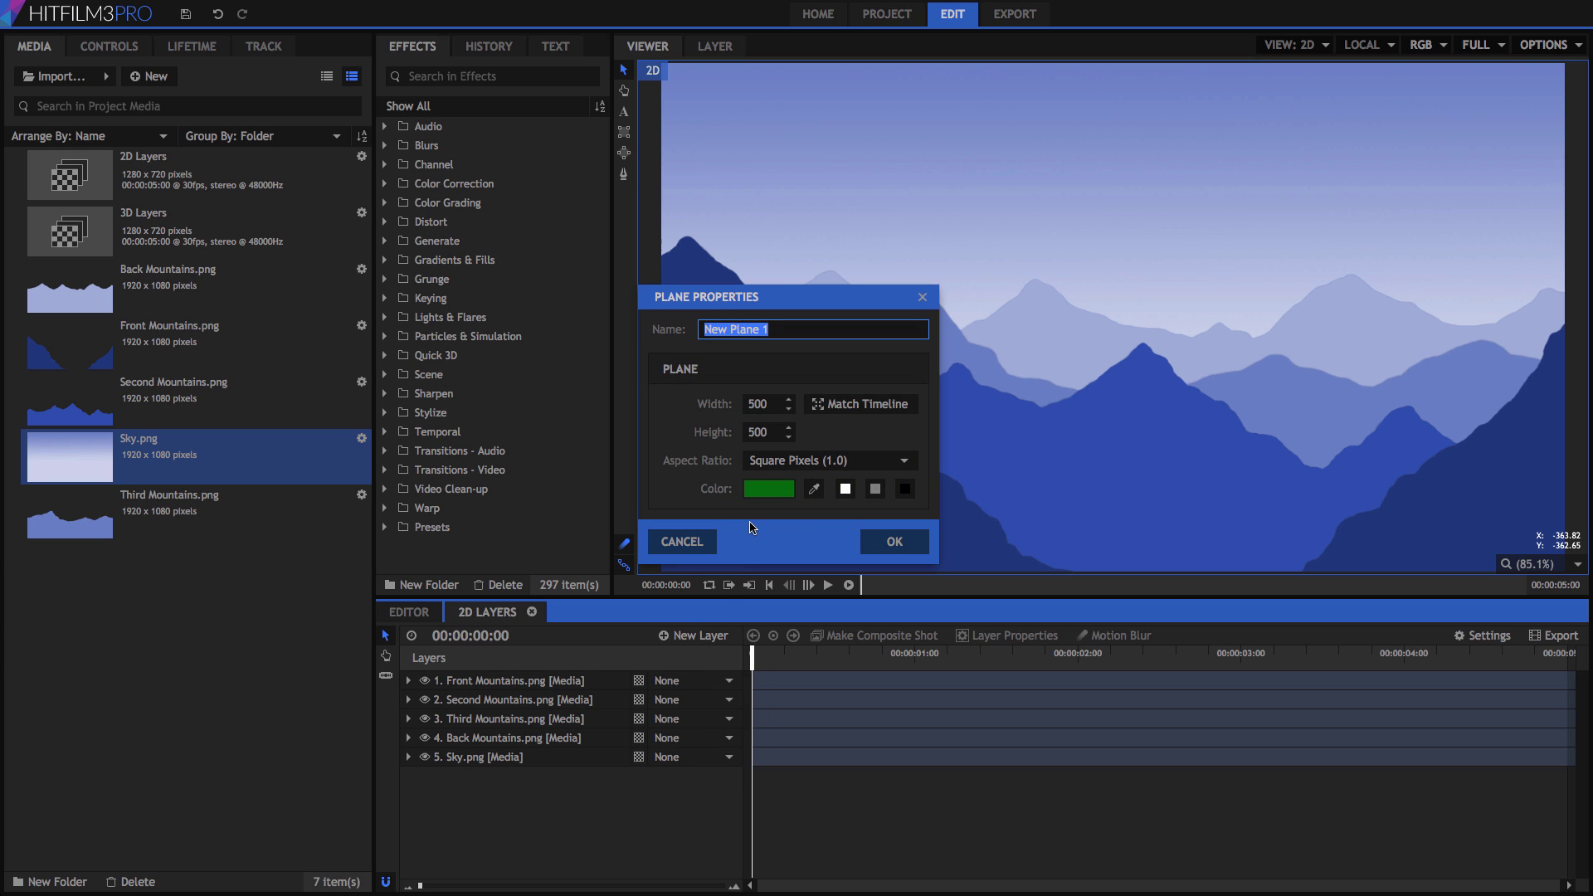
{"action": "left_click", "coordinate": [783, 496]}
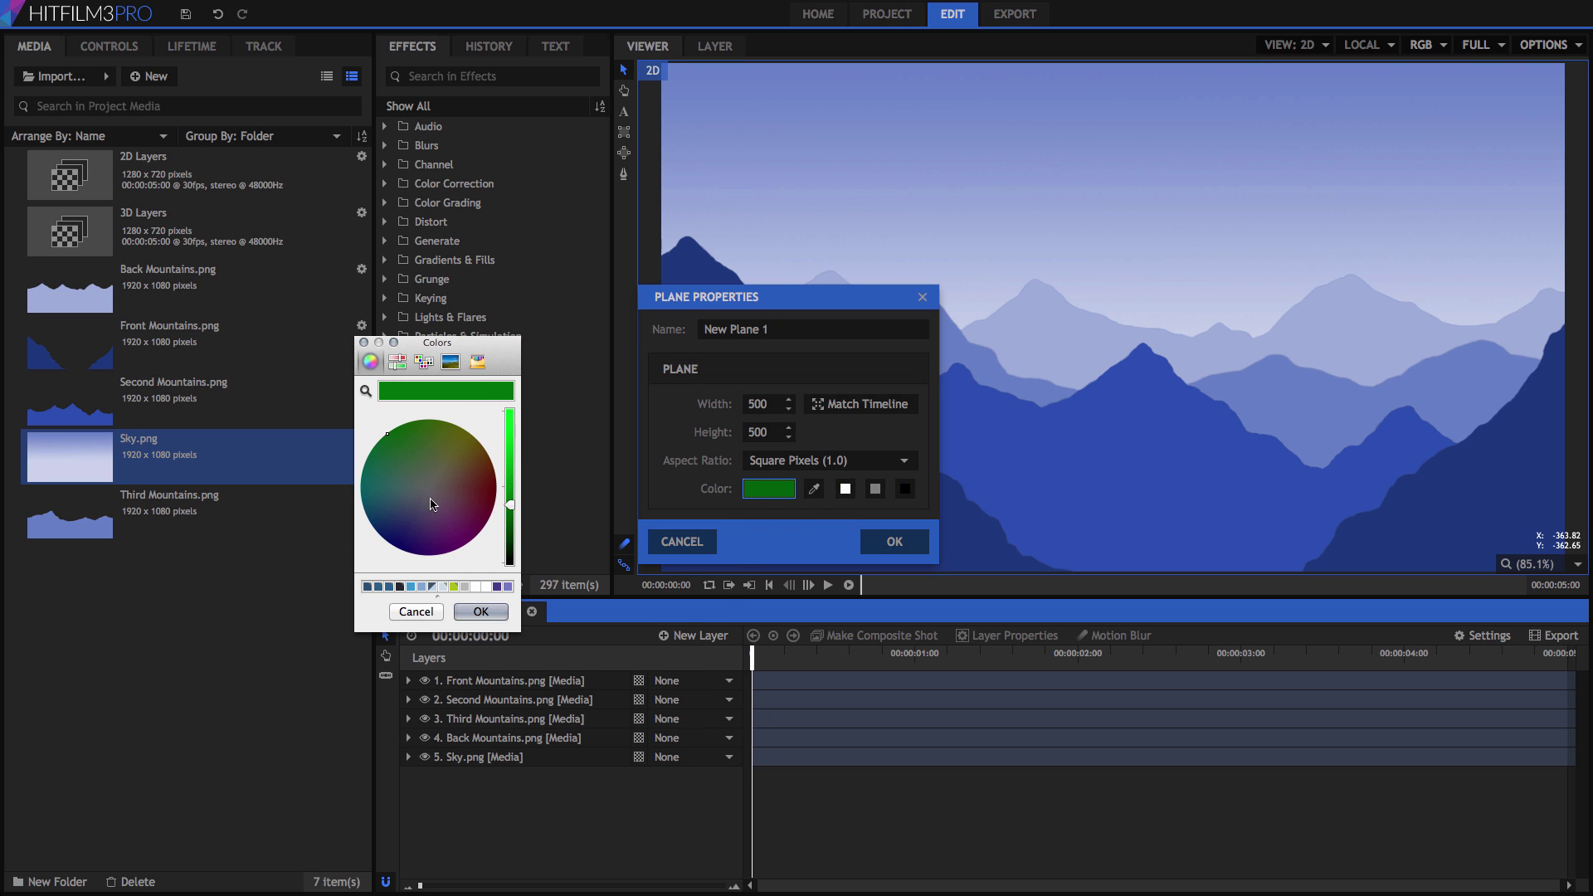
{"action": "left_click", "coordinate": [472, 618]}
{"action": "left_click", "coordinate": [704, 329]}
{"action": "type", "text": "Green Plane"}
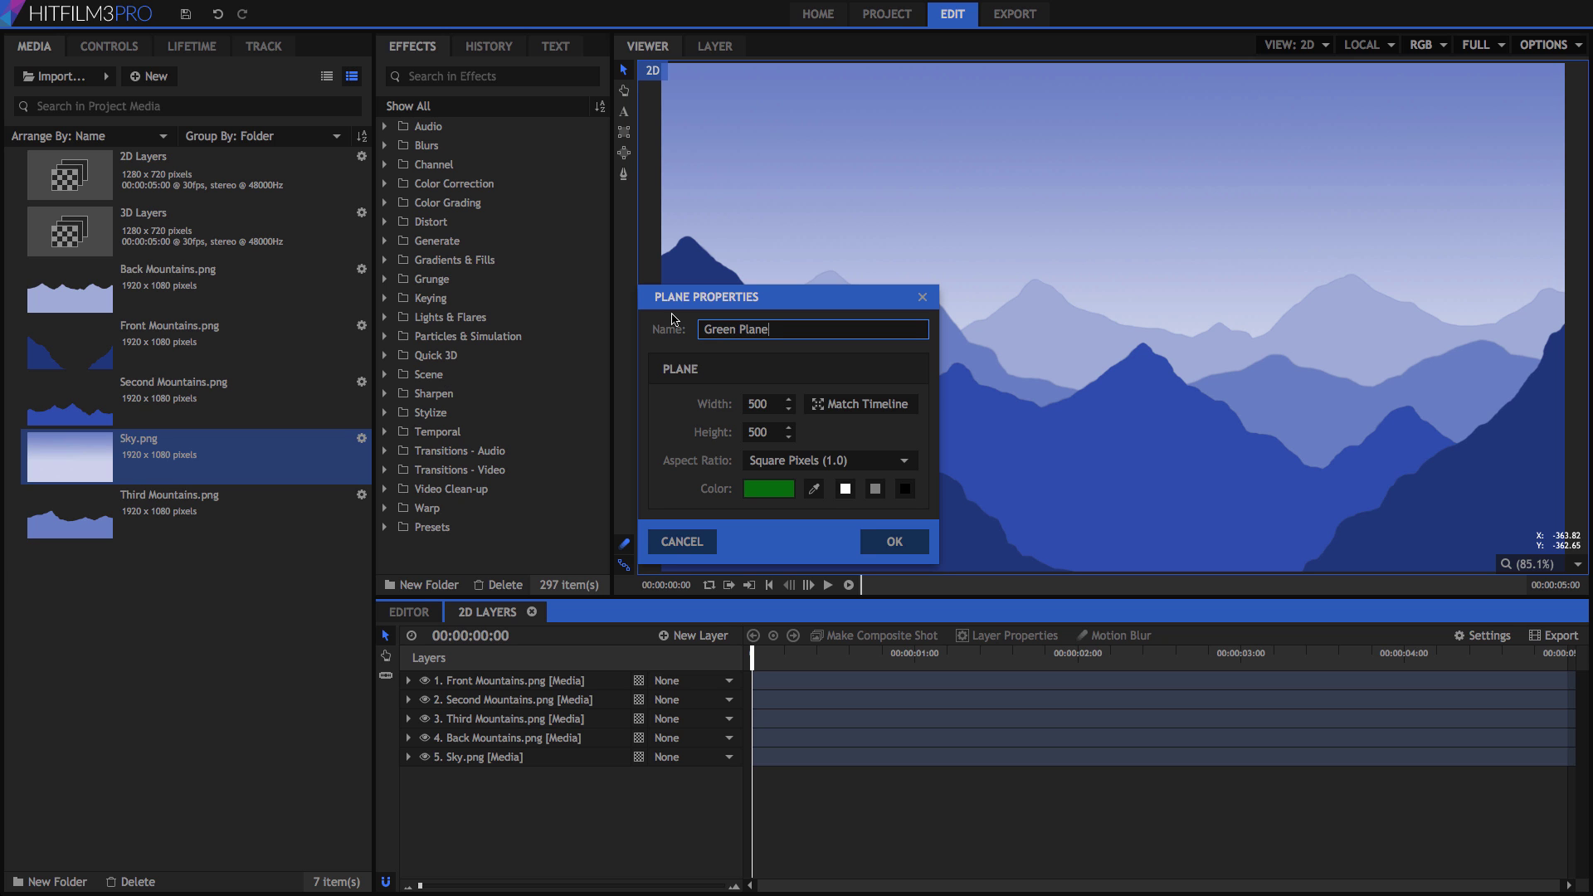
{"action": "left_click", "coordinate": [867, 539]}
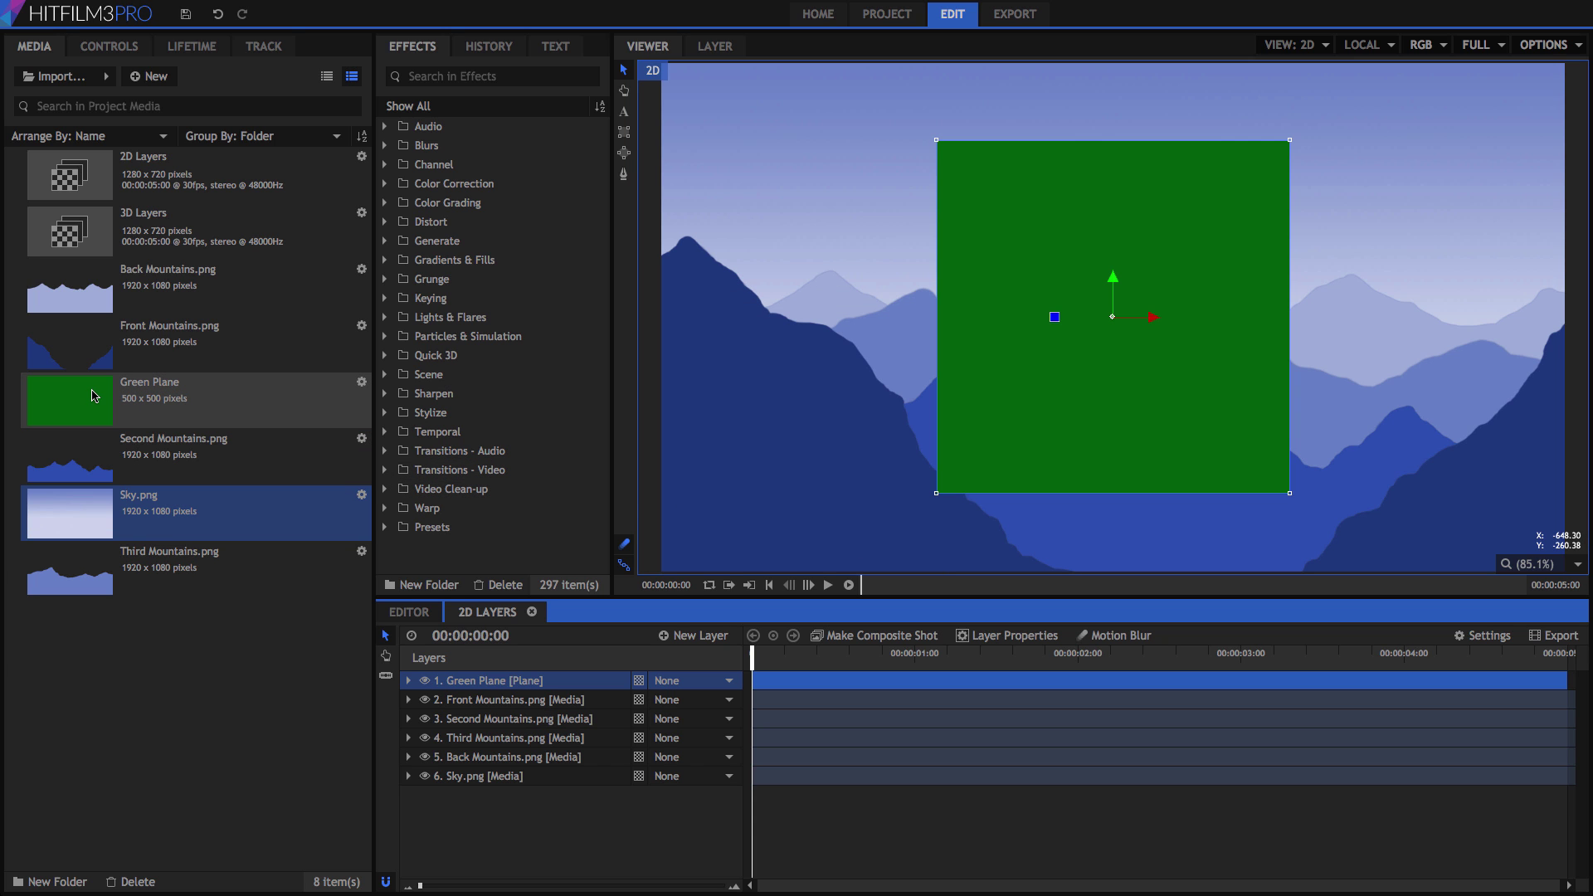
- Remove the Green Plane layer from the 2D Layers timeline
{"action": "right_click", "coordinate": [486, 682]}
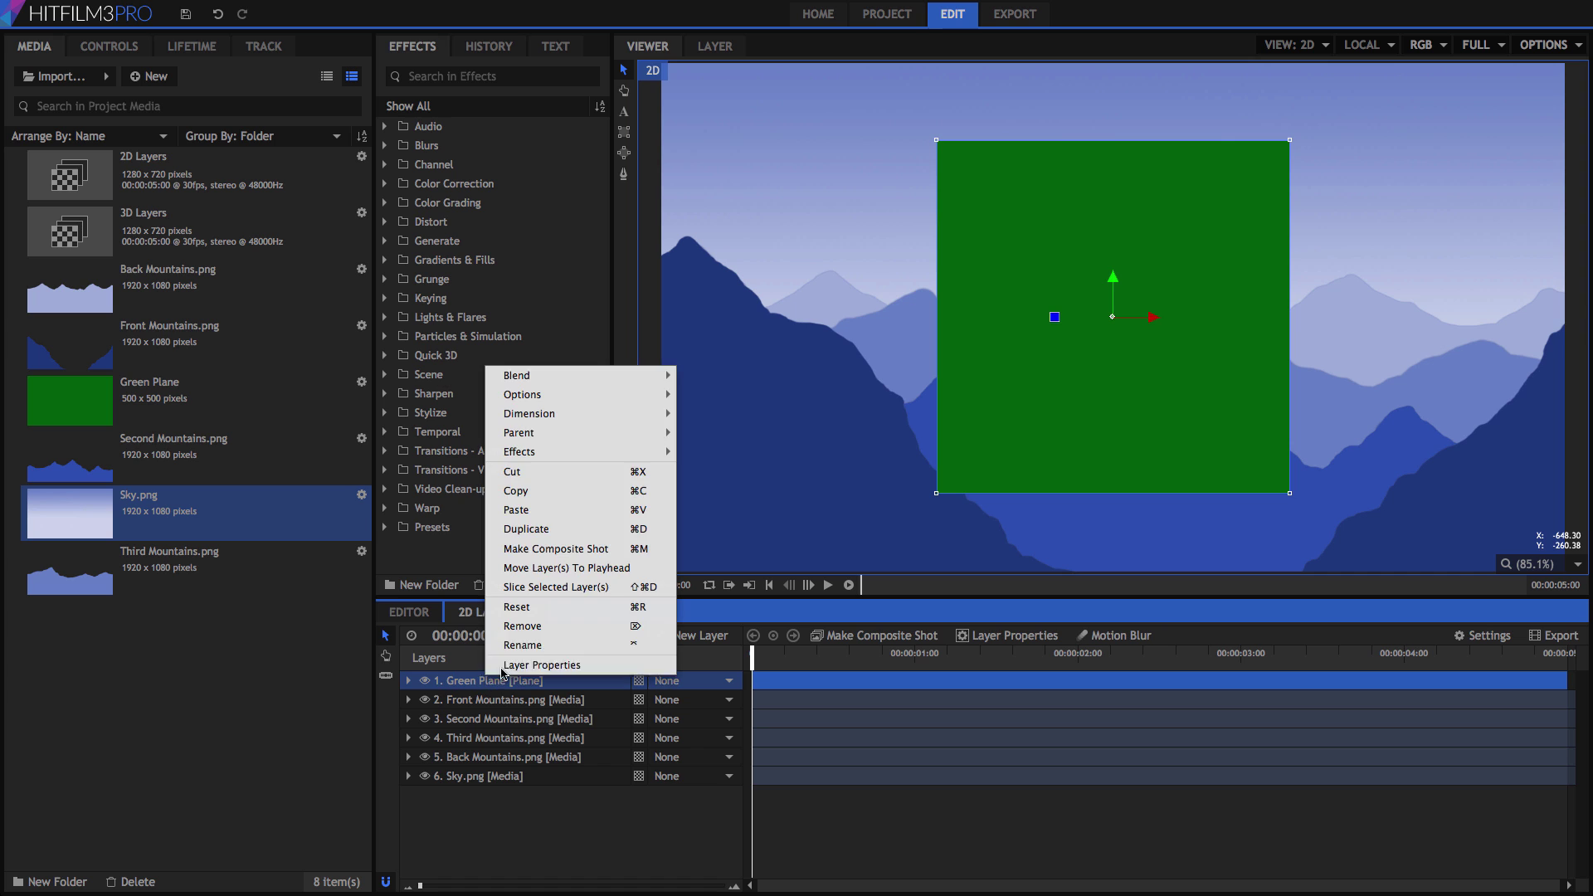
{"action": "left_click", "coordinate": [508, 642]}
{"action": "left_click", "coordinate": [159, 79]}
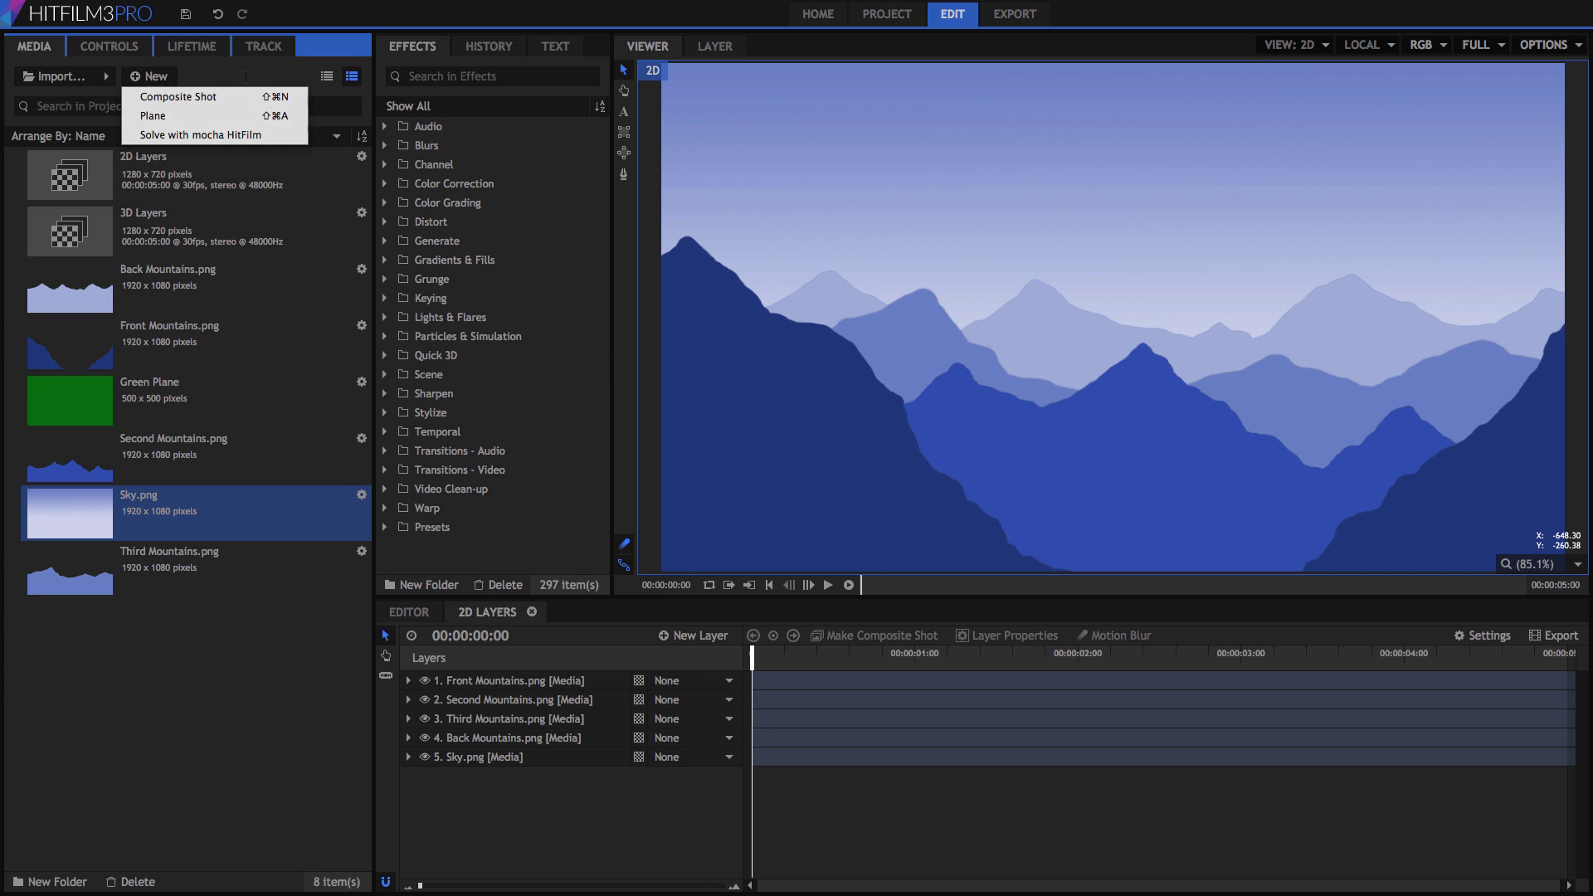
{"action": "left_click", "coordinate": [154, 76]}
- Create a text layer with a width of 800 and a height of 200
{"action": "left_click", "coordinate": [700, 636]}
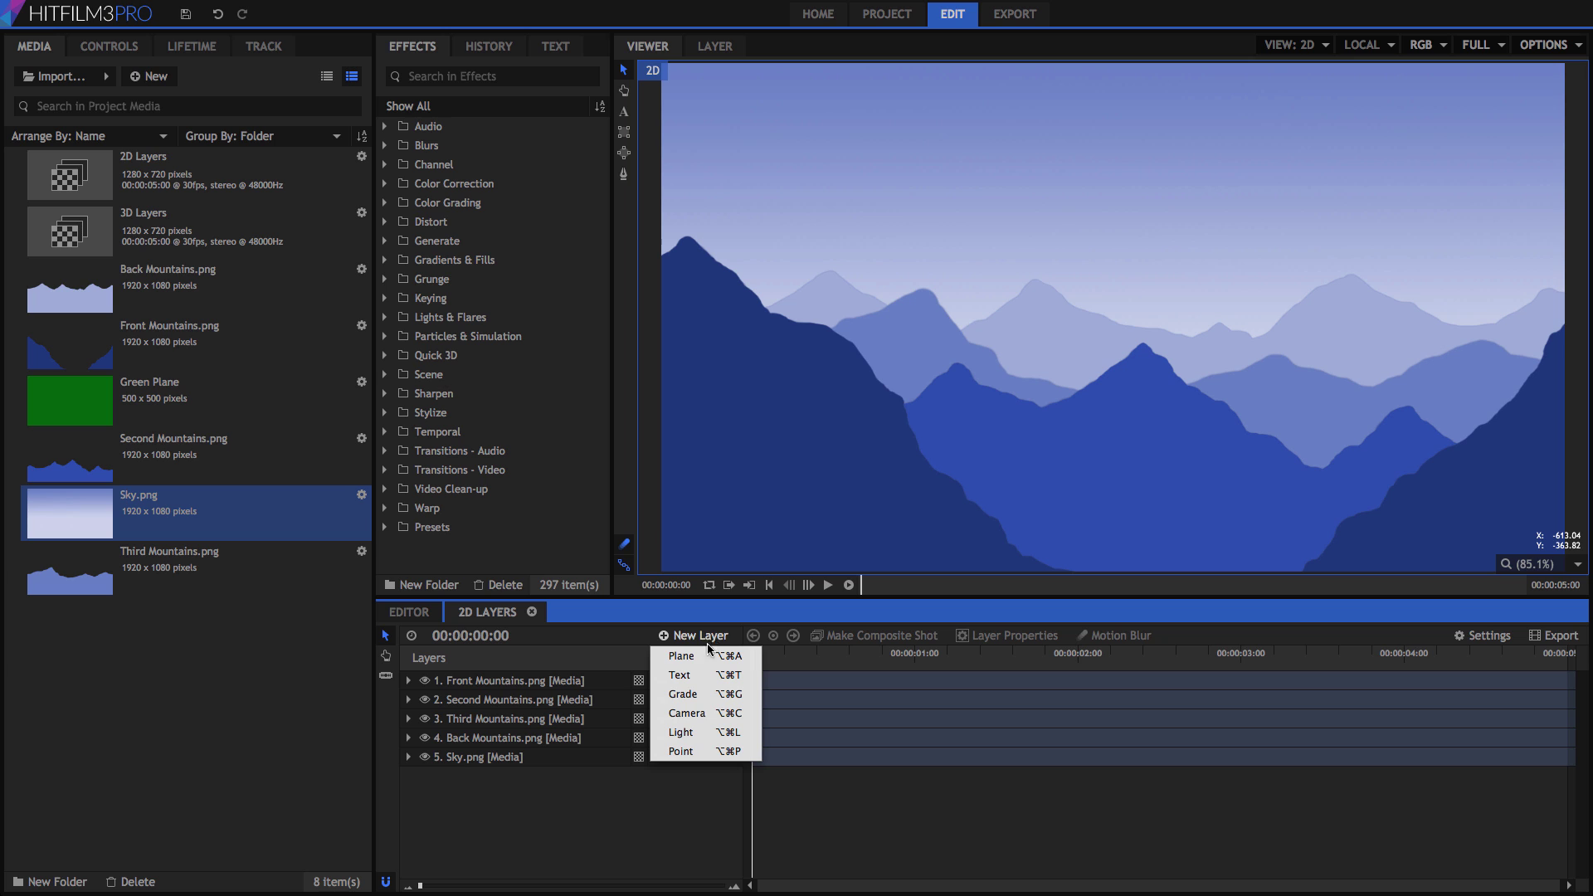
{"action": "left_click", "coordinate": [706, 679]}
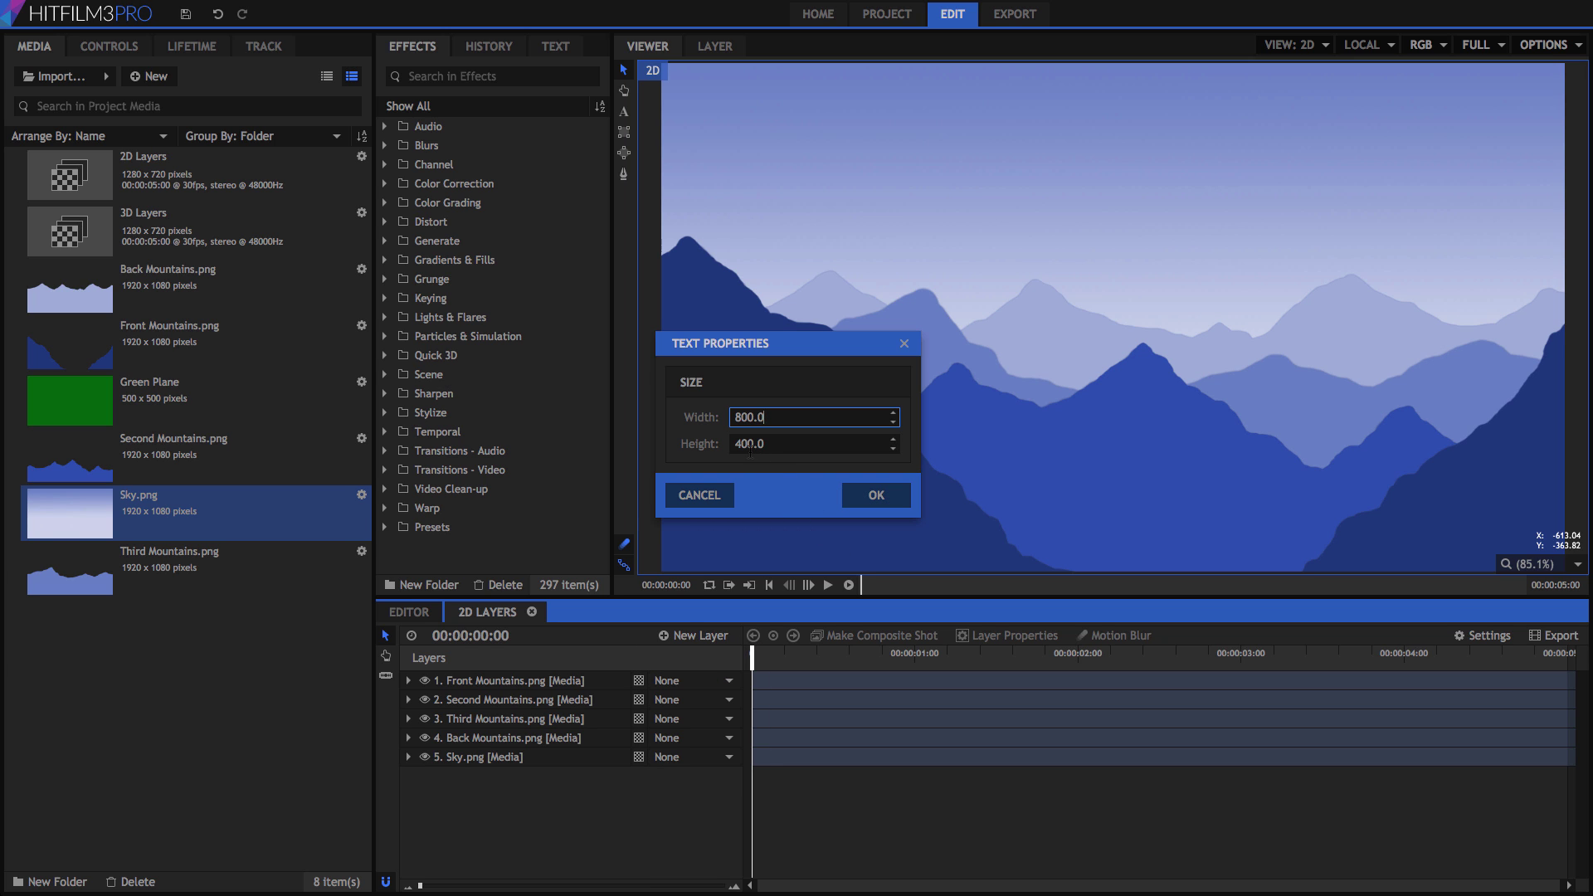
{"action": "left_click_drag", "start_coordinate": [738, 444], "coordinate": [728, 449]}
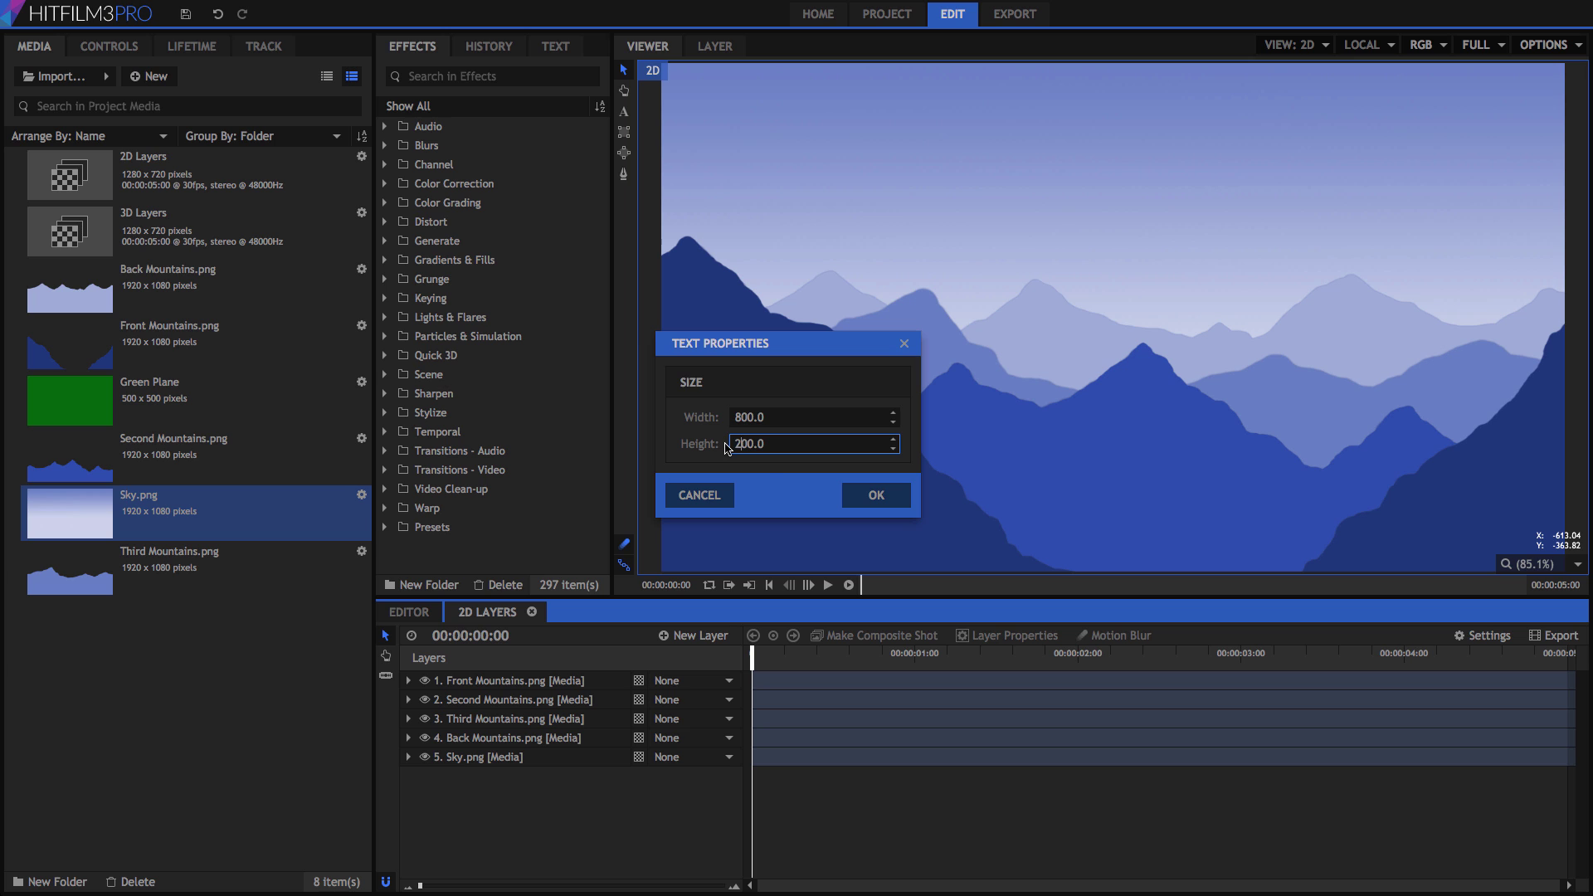
{"action": "left_click", "coordinate": [890, 498]}
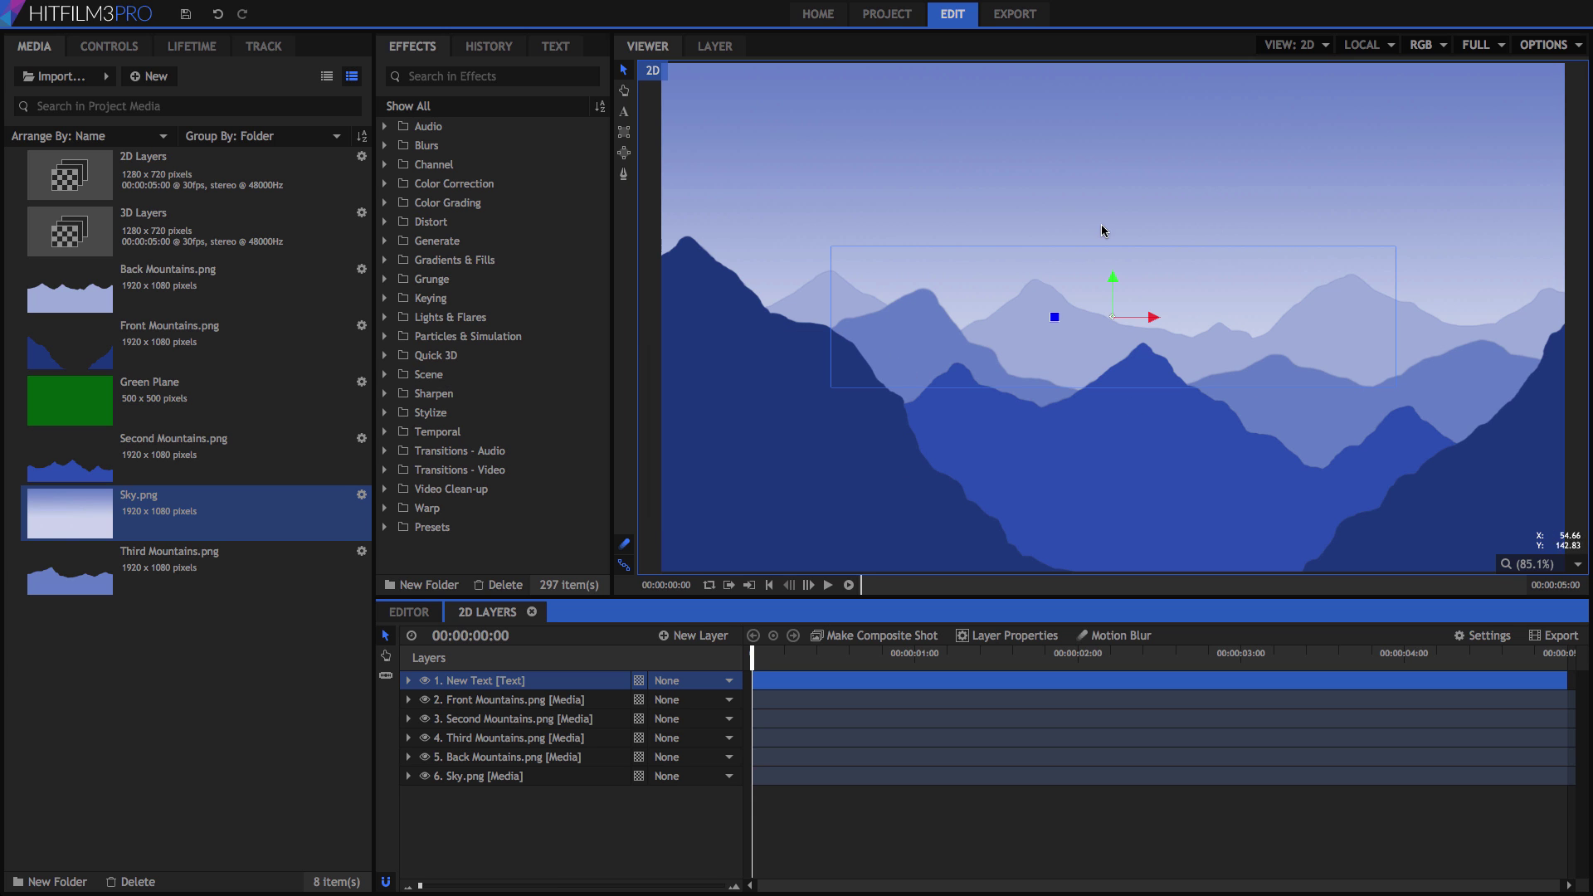
- Enter the text "MOUNTAINS" in the new text layer's box with the Text tool
{"action": "left_click", "coordinate": [623, 111]}
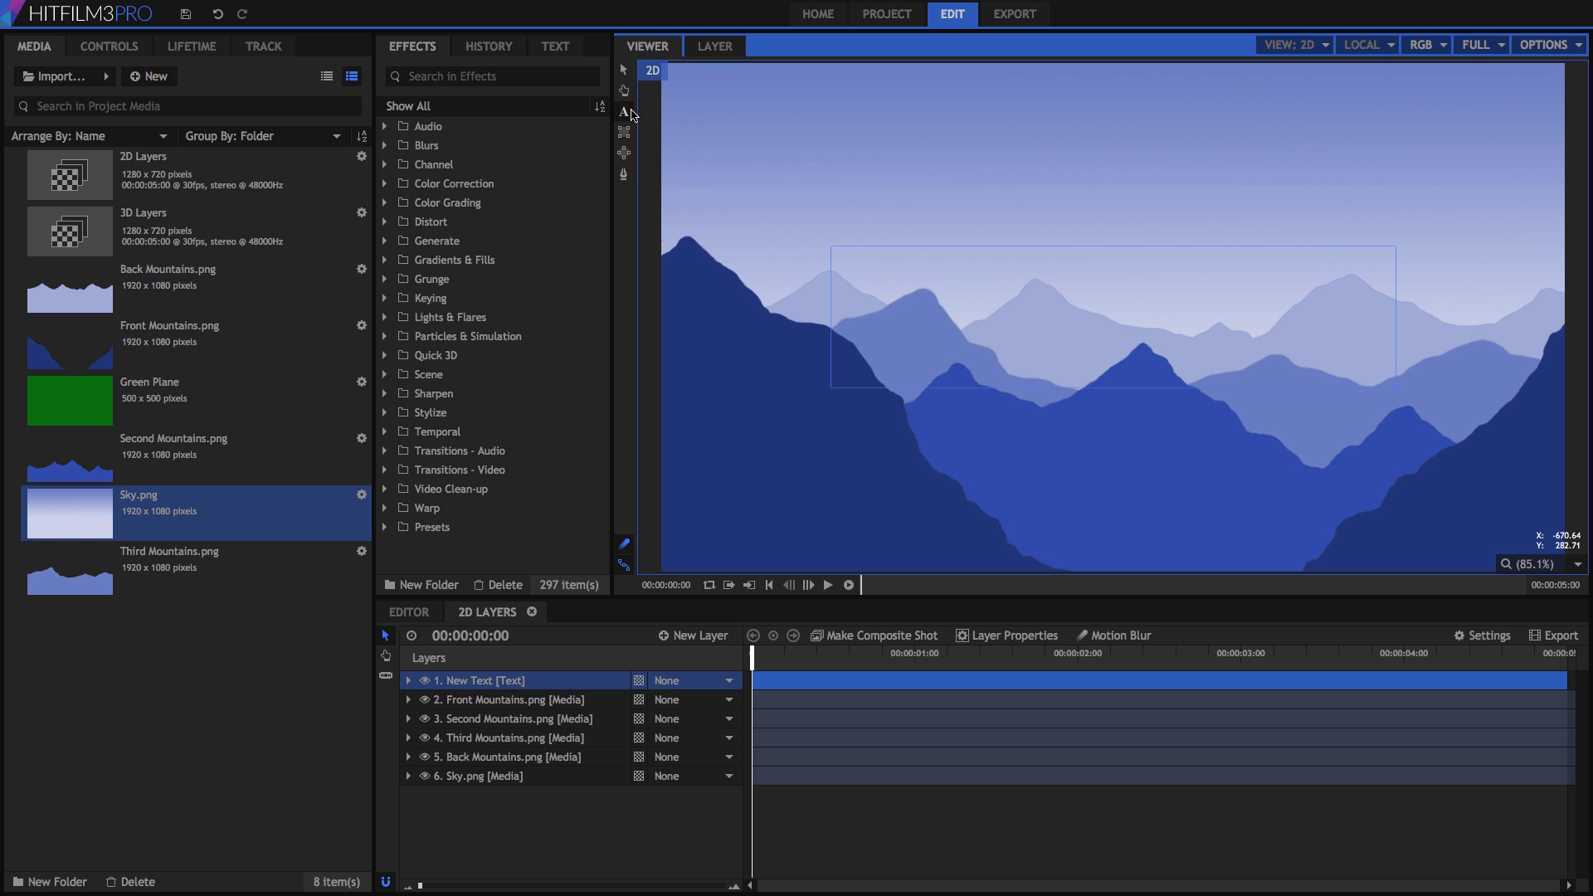
{"action": "left_click", "coordinate": [1103, 340]}
{"action": "type", "text": "MOUNTAINS"}
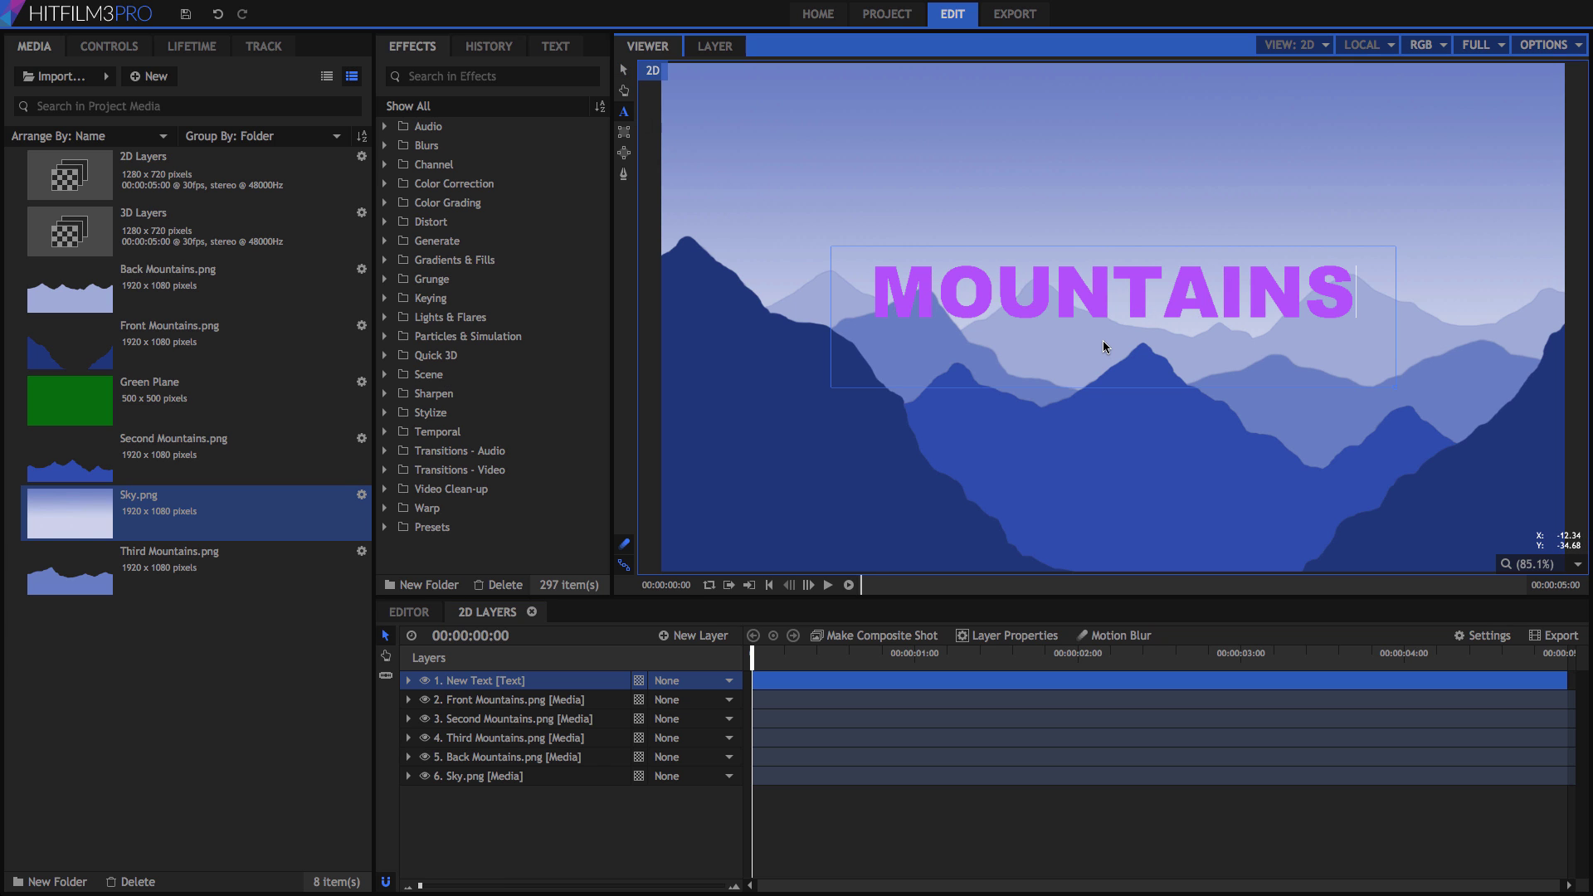
- Change the fill color of the whole MOUNTAINS text to a very pale blue
{"action": "key", "text": "ctrl+a"}
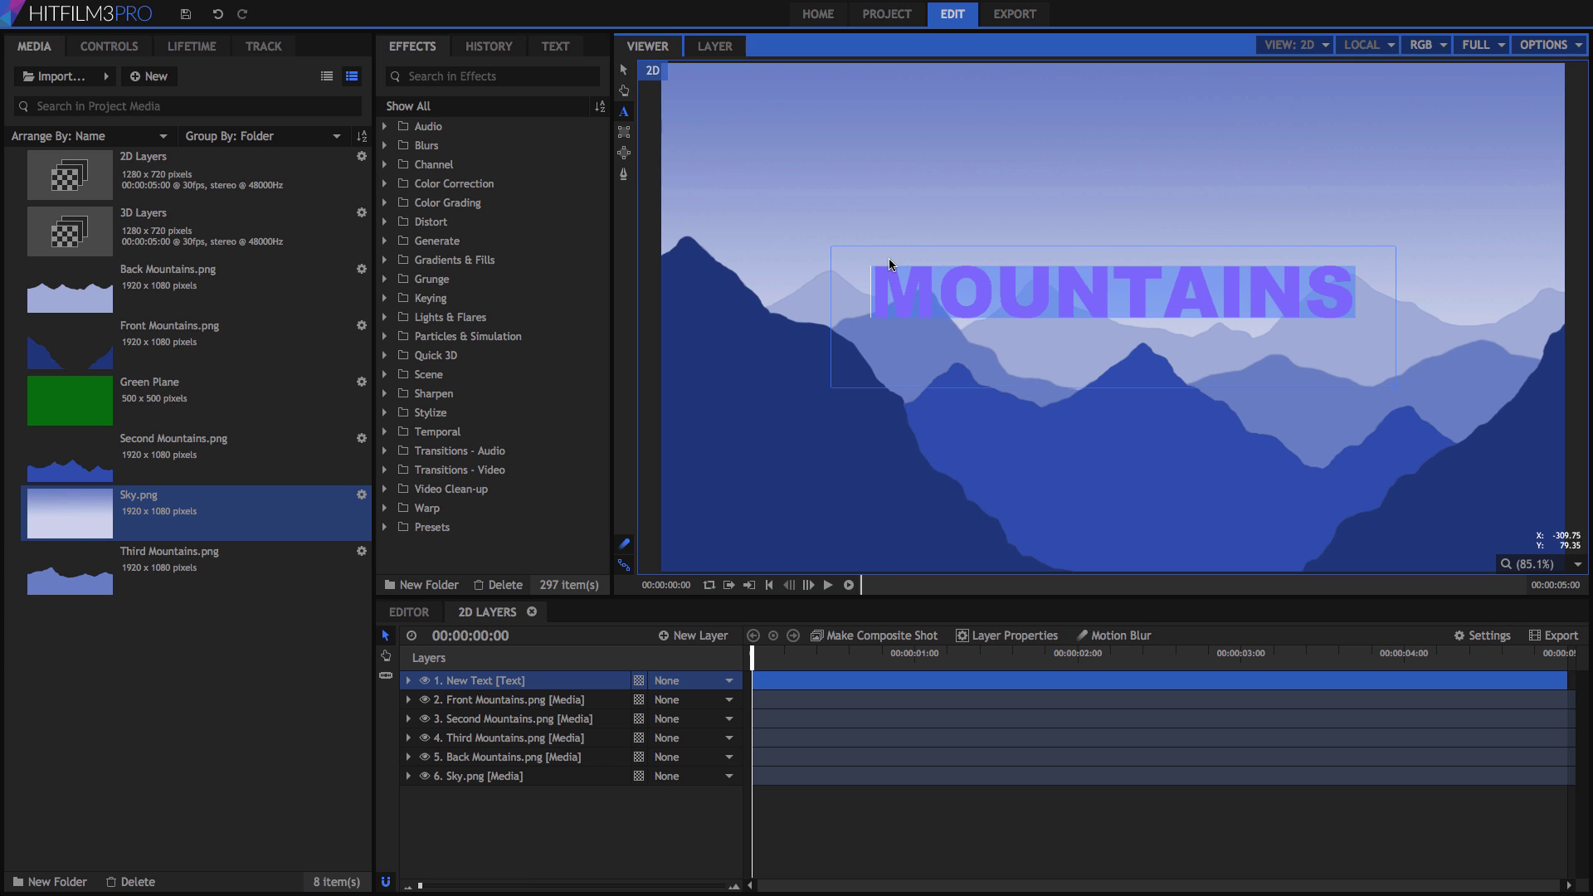
{"action": "left_click", "coordinate": [555, 47]}
{"action": "left_click", "coordinate": [427, 193]}
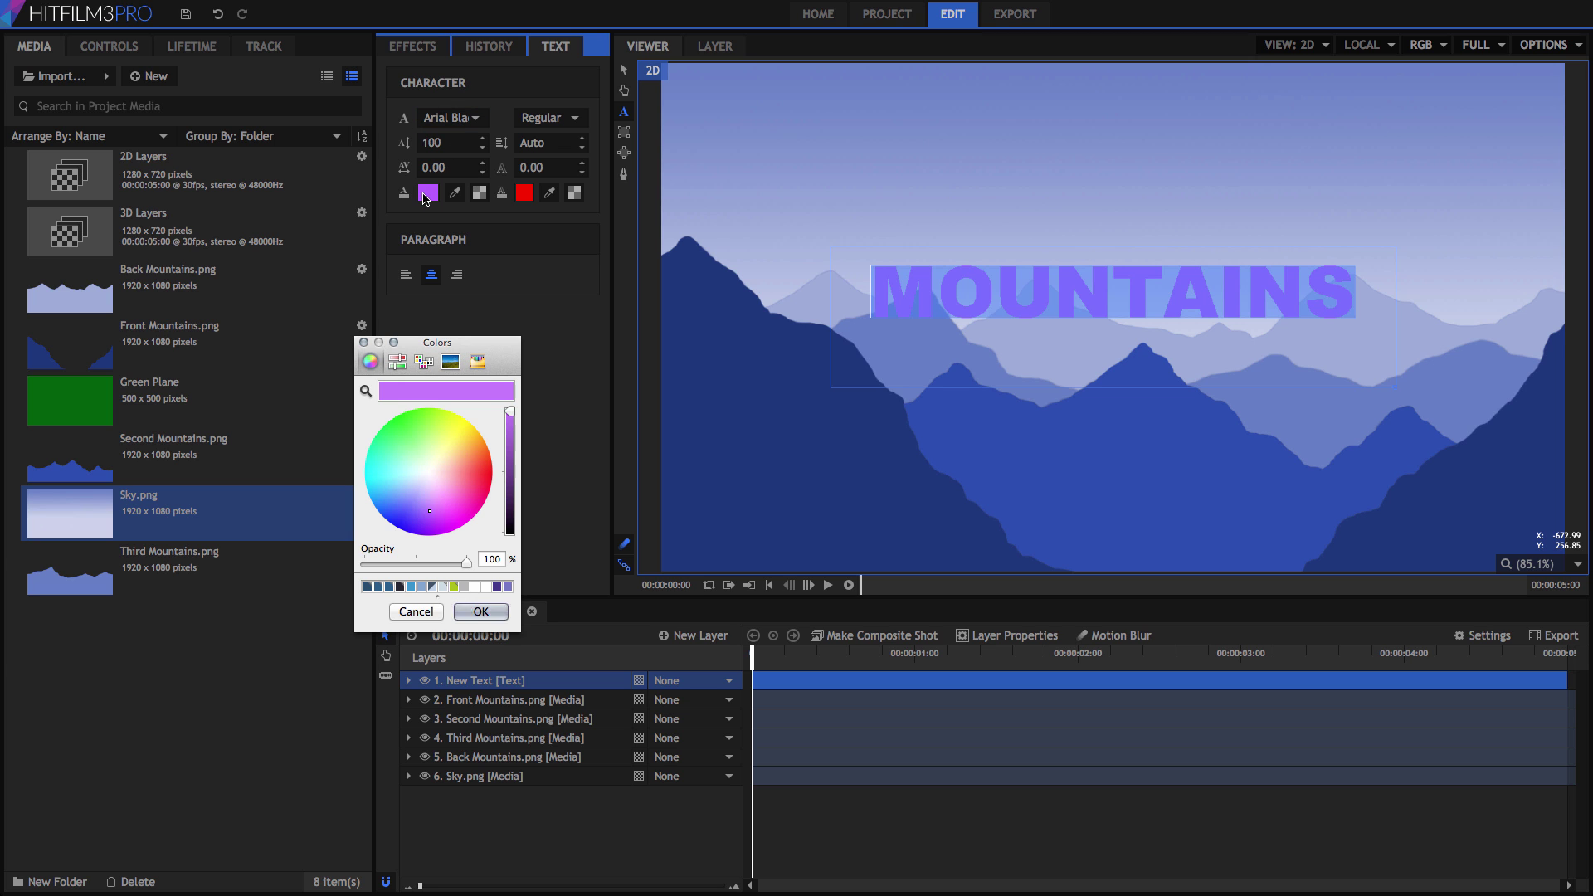
{"action": "left_click", "coordinate": [420, 472]}
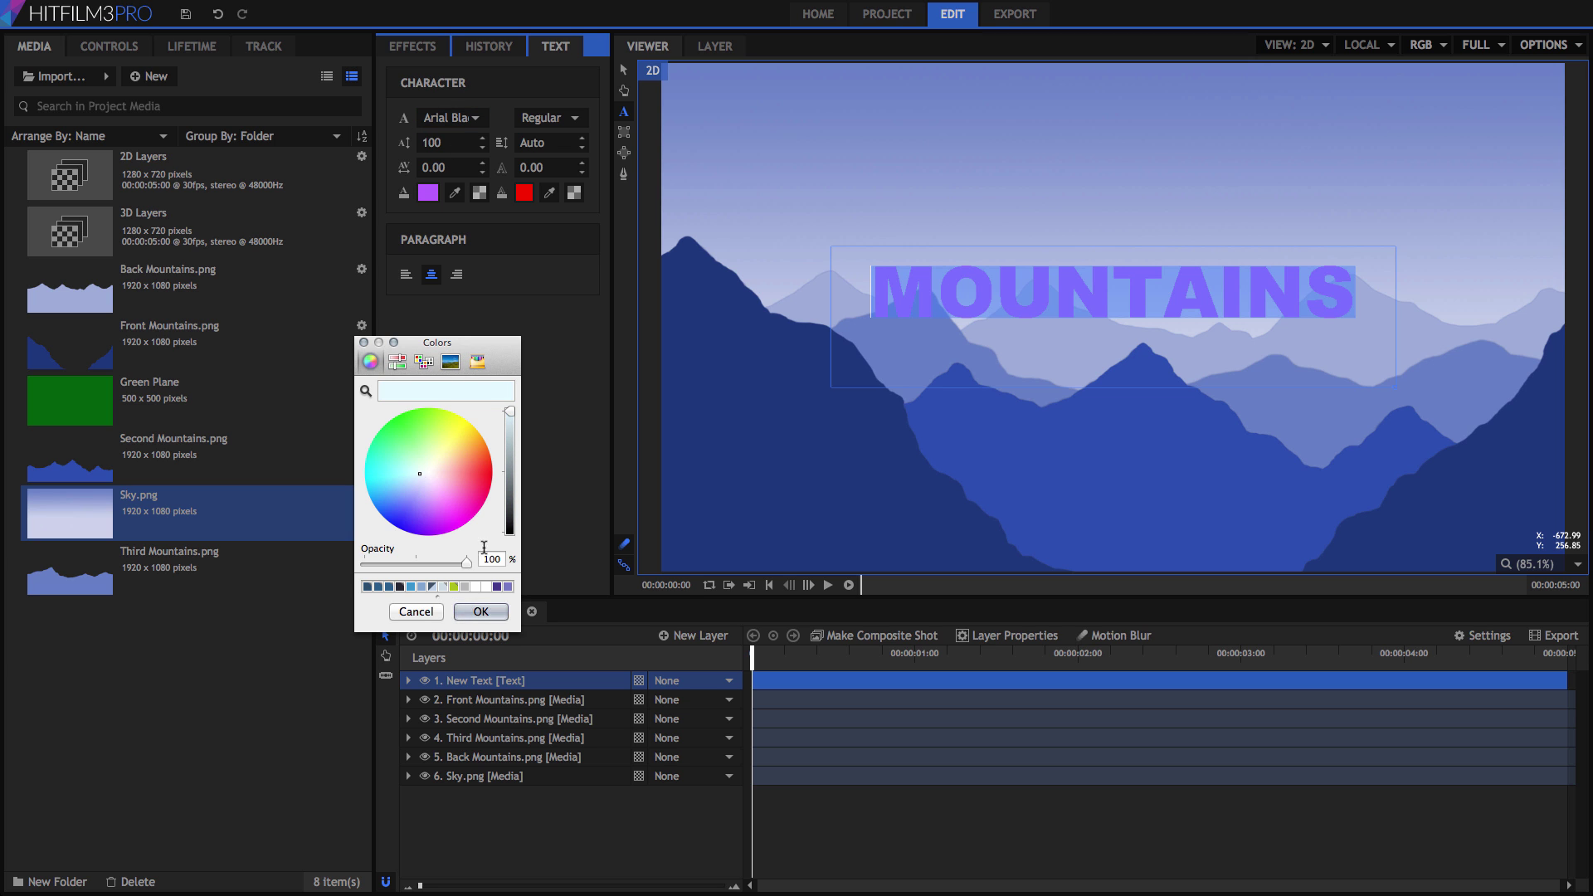
{"action": "left_click", "coordinate": [482, 611]}
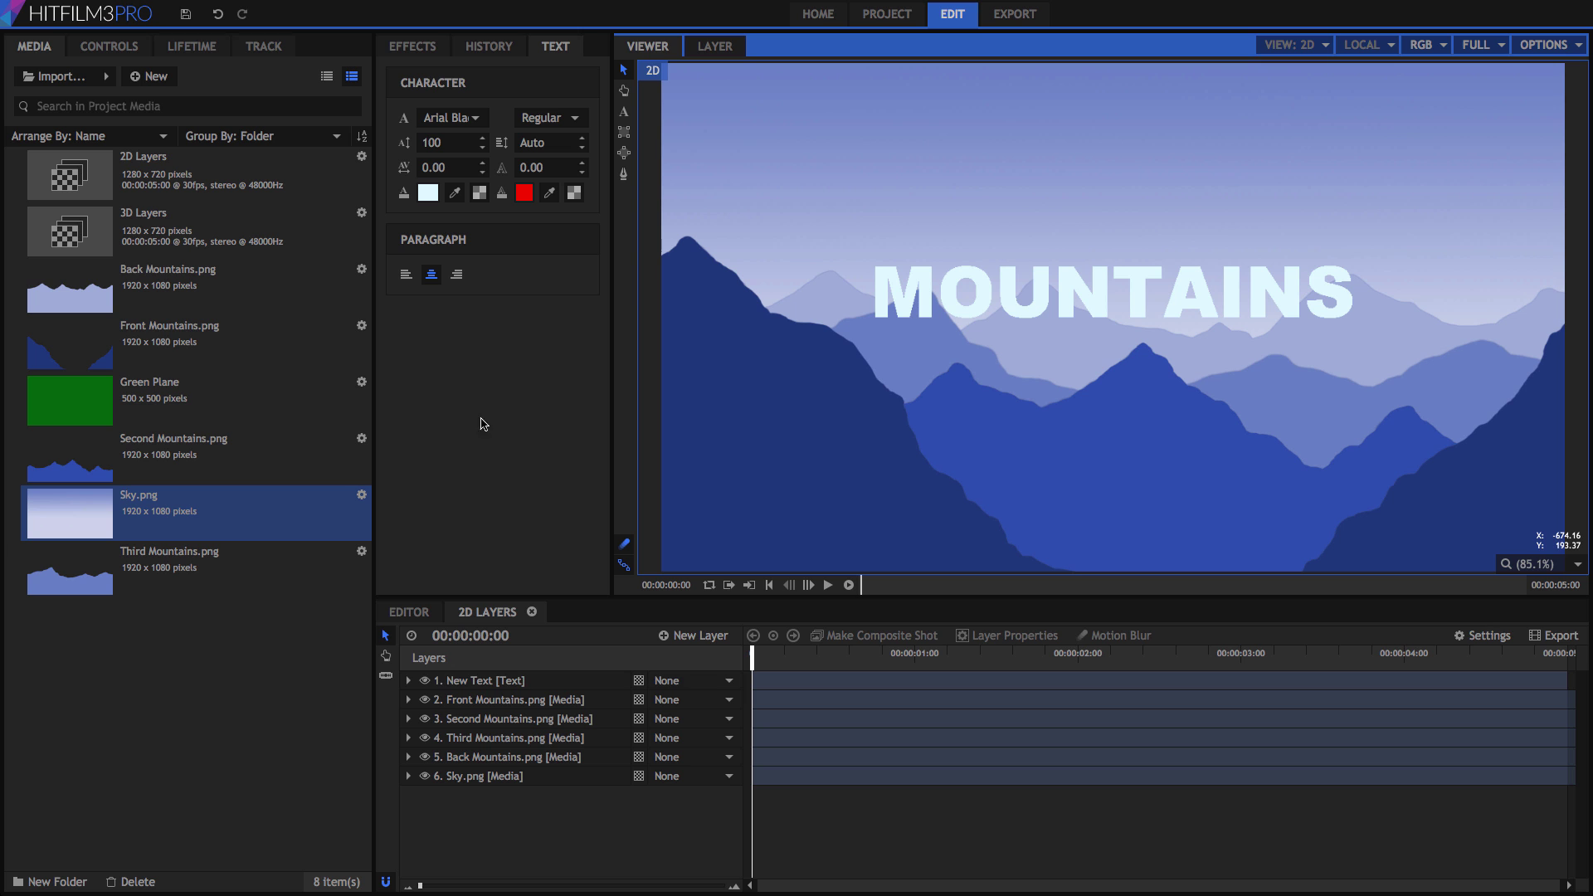
- Shift the MOUNTAINS text down and to the right among the peaks, and place its layer between Third Mountains.png and Back Mountains.png
{"action": "left_click", "coordinate": [485, 680]}
{"action": "left_click_drag", "start_coordinate": [1117, 277], "coordinate": [1255, 372]}
{"action": "left_click_drag", "start_coordinate": [540, 687], "coordinate": [537, 744]}
{"action": "left_click_drag", "start_coordinate": [1218, 332], "coordinate": [1216, 324]}
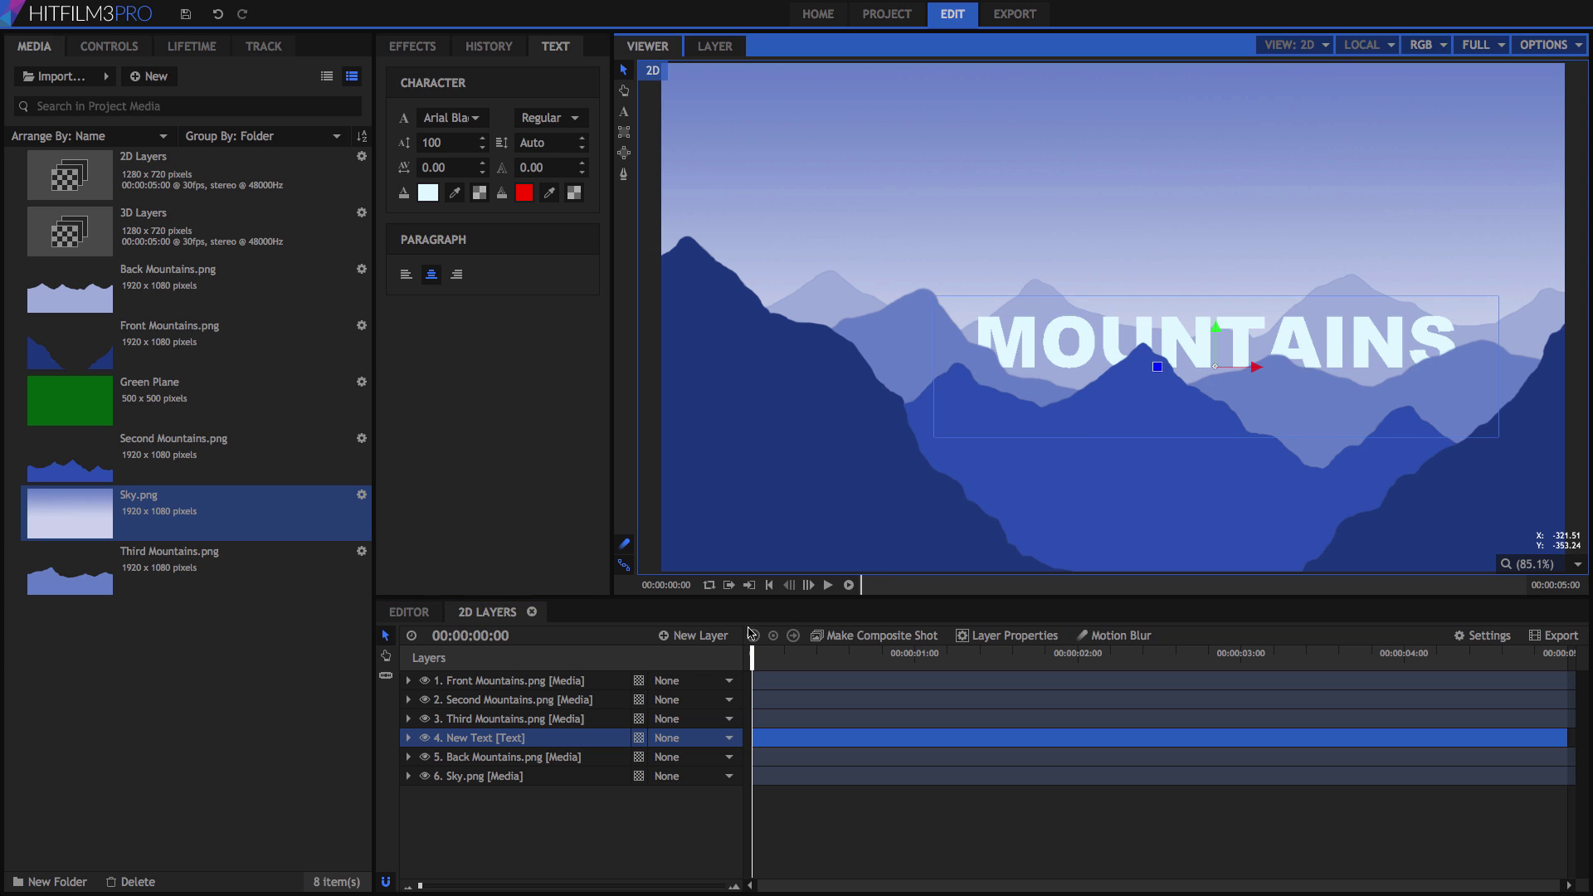
- Add a grade layer above all other layers and apply the Color Correction Wheels effect to it
{"action": "left_click", "coordinate": [717, 638]}
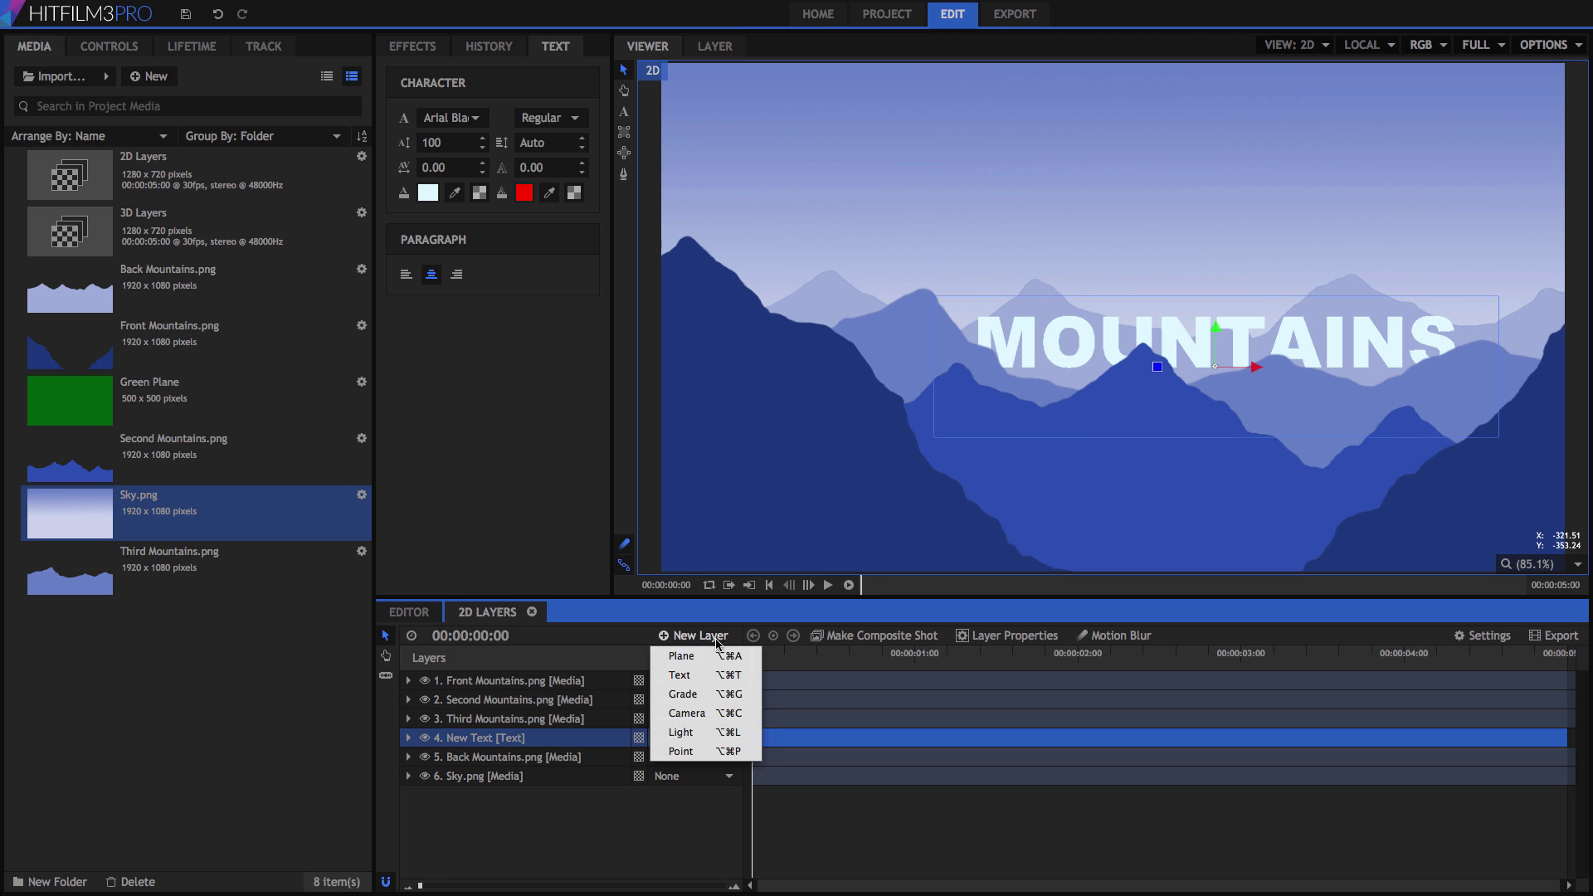
{"action": "left_click", "coordinate": [703, 696]}
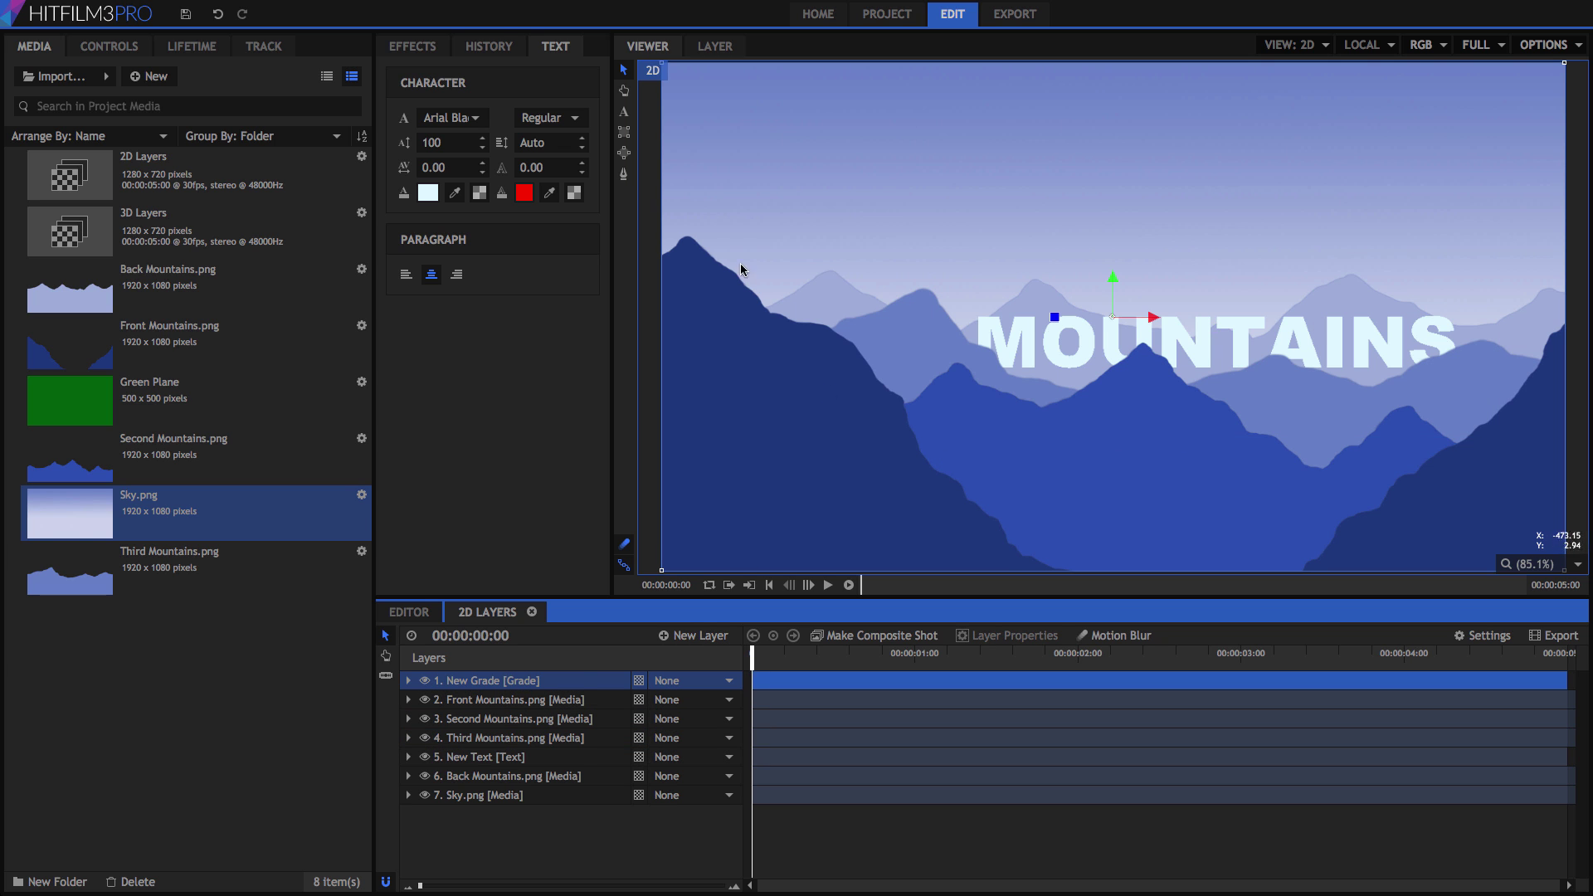
{"action": "left_click", "coordinate": [413, 48]}
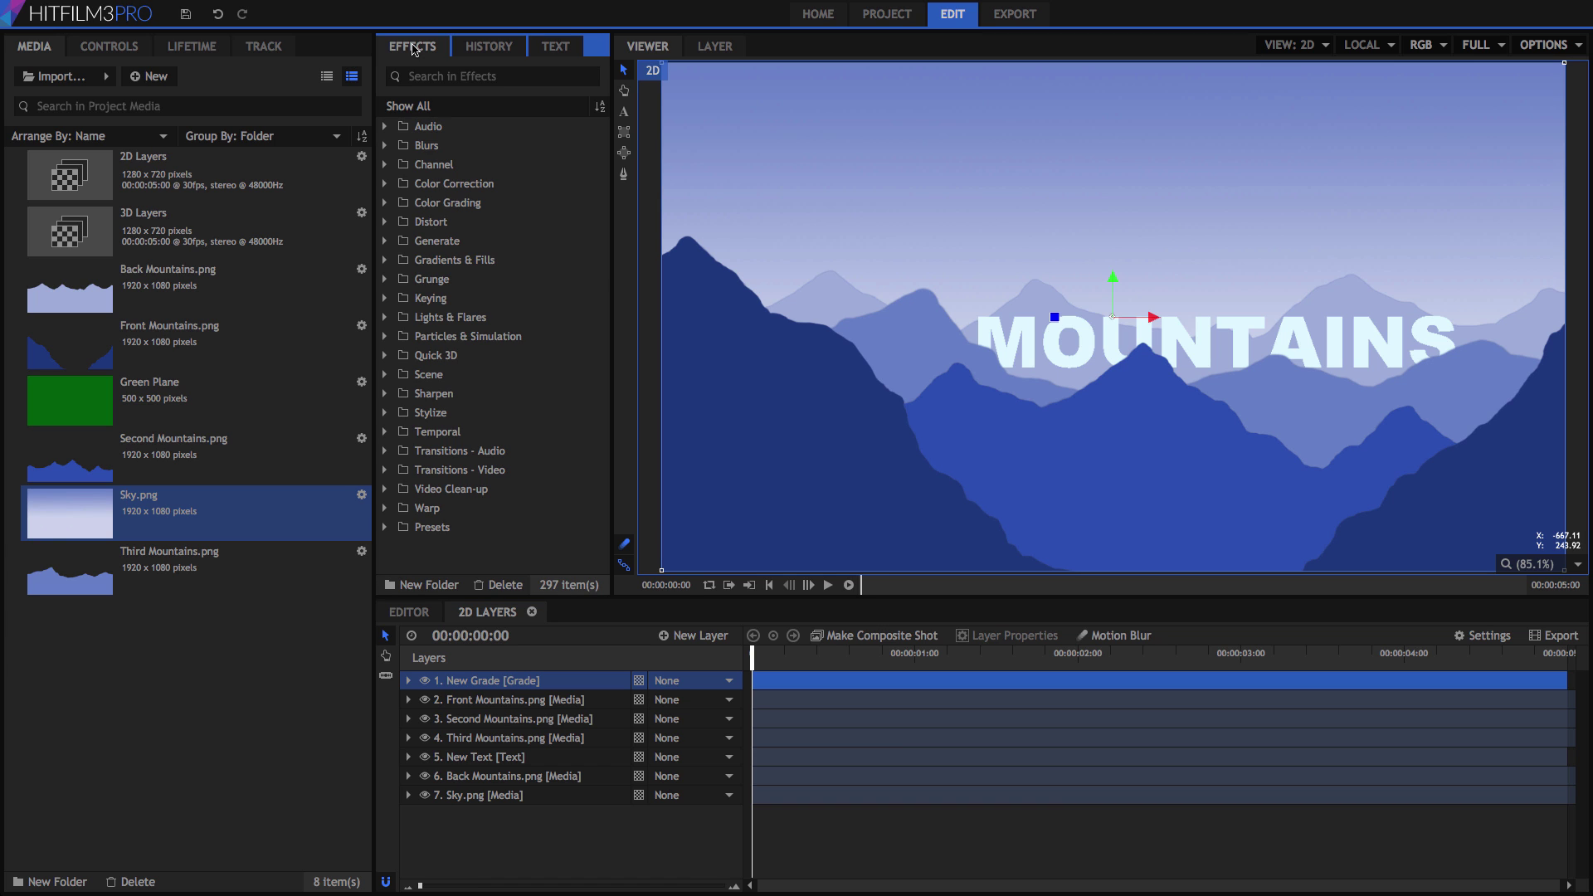
{"action": "left_click", "coordinate": [444, 75]}
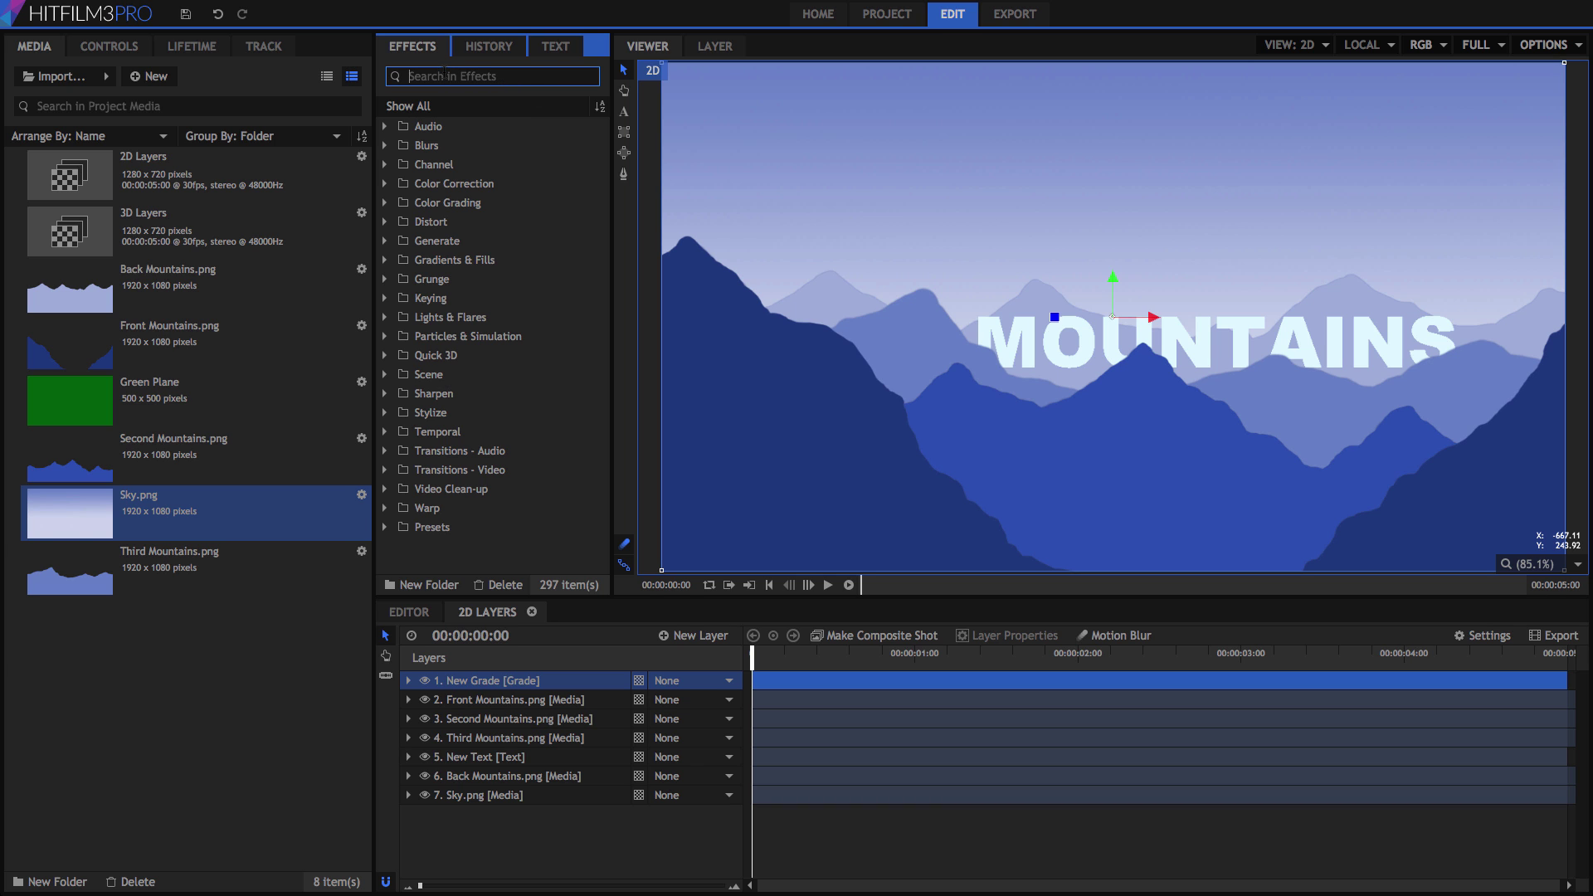
{"action": "type", "text": "color"}
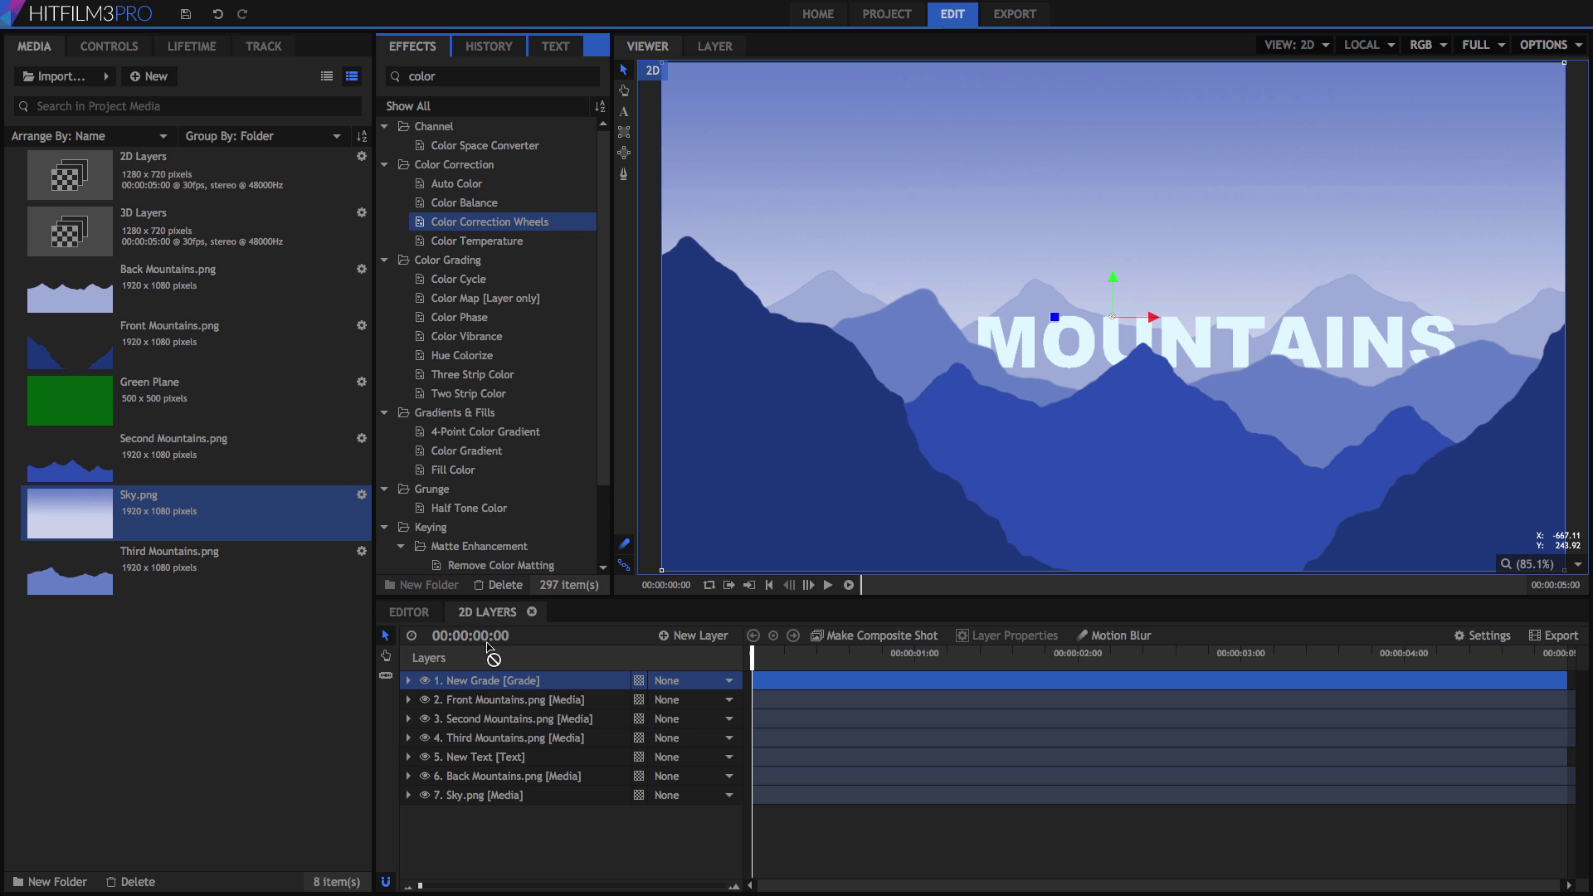
{"action": "left_click", "coordinate": [487, 682]}
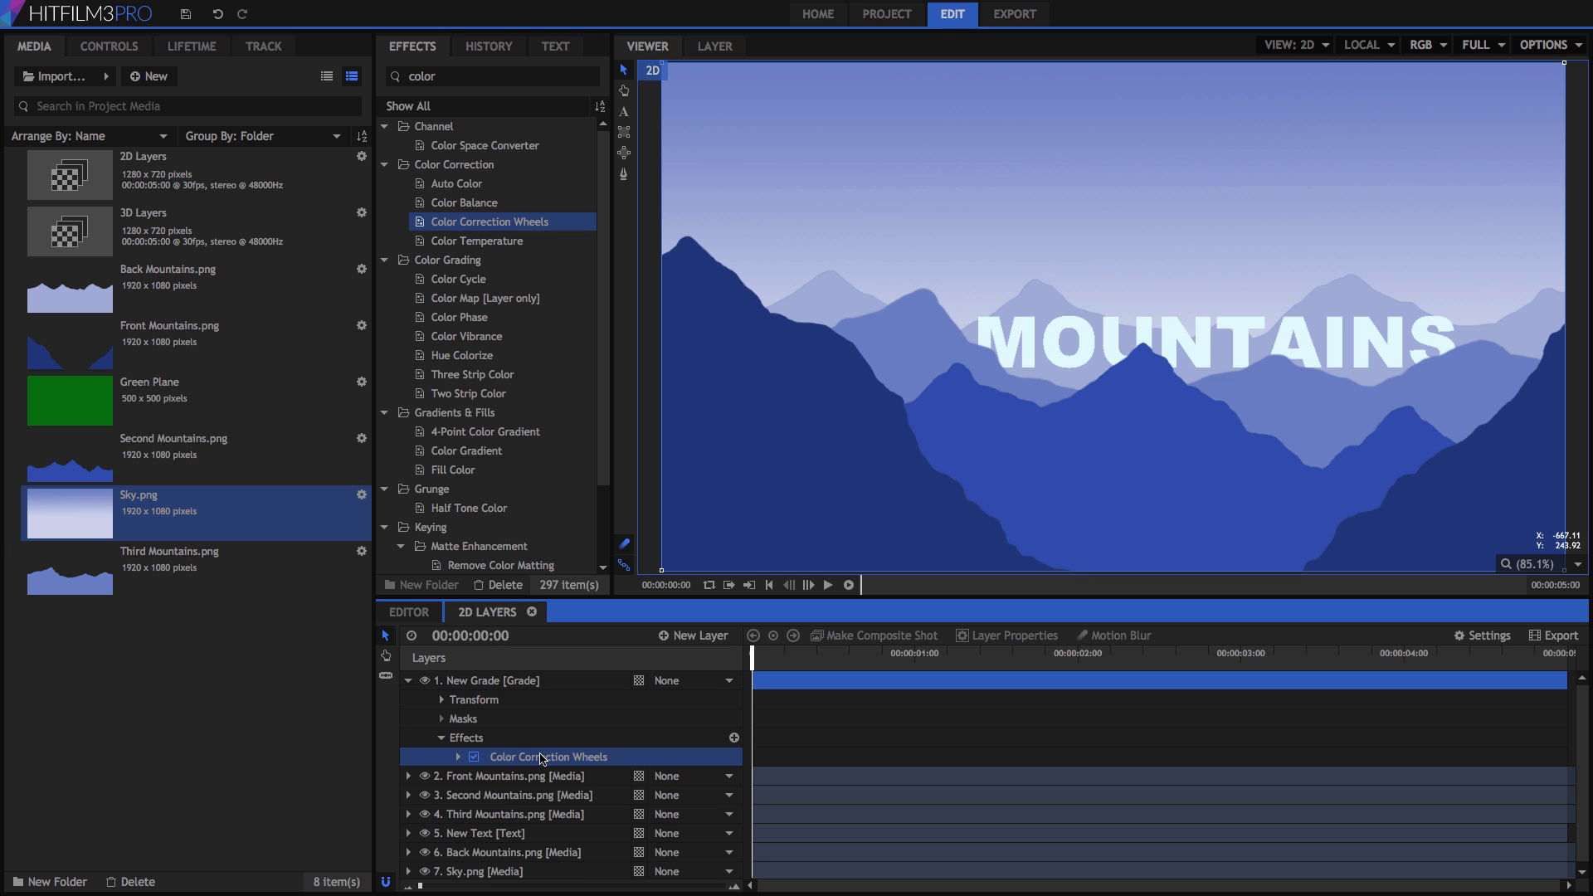
- Tint the grade layer's midtones toward magenta in the Color Correction Wheels effect, at a saturation of about 0.6
{"action": "left_click", "coordinate": [542, 758]}
{"action": "left_click_drag", "start_coordinate": [317, 289], "coordinate": [312, 263]}
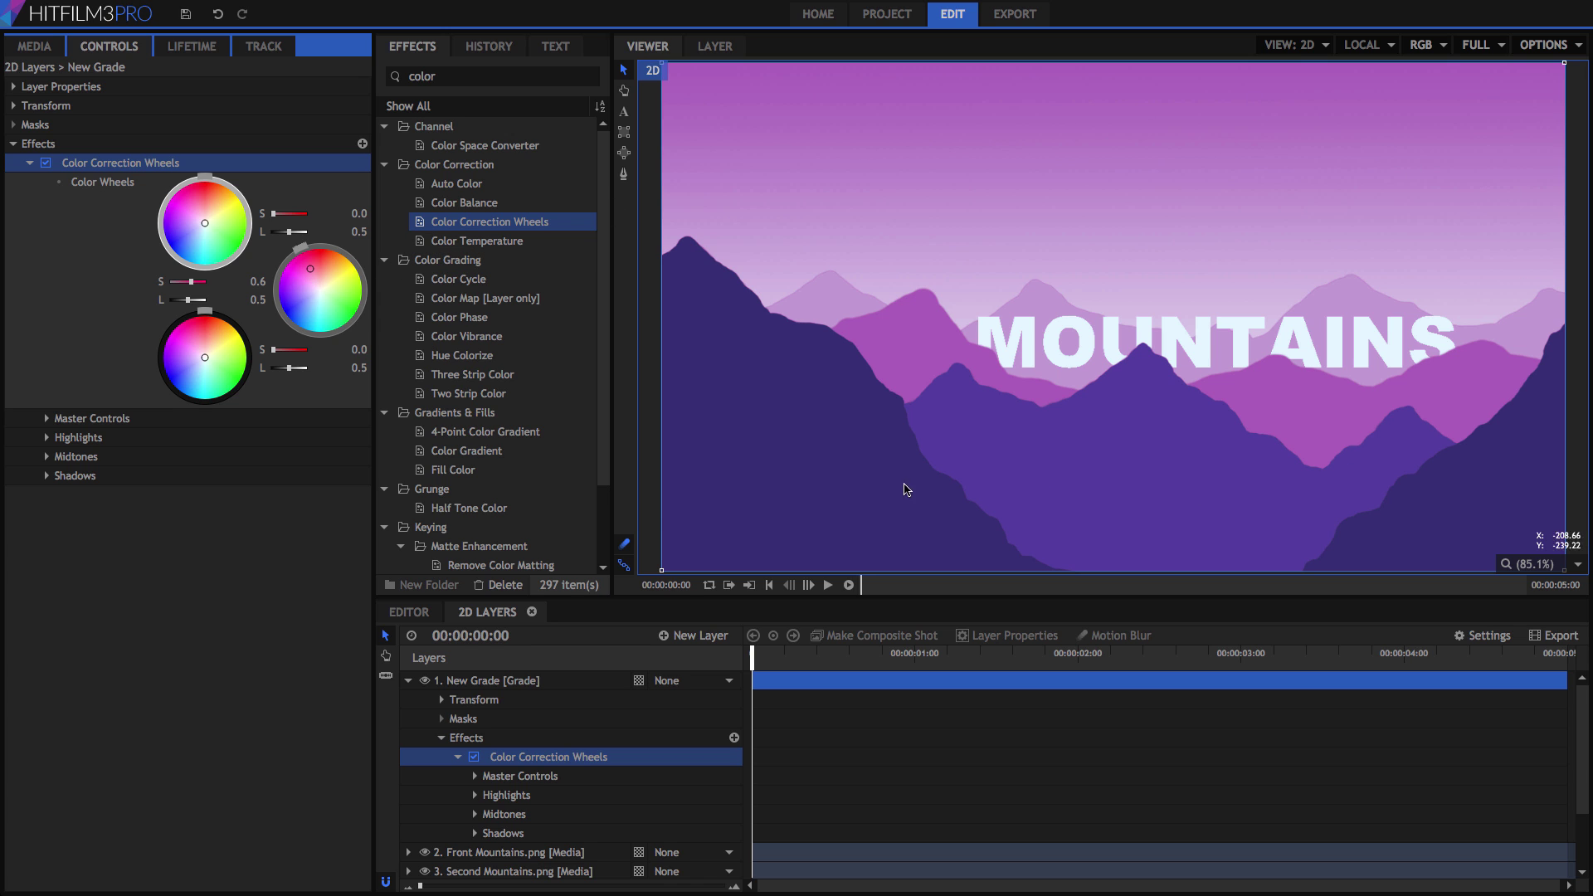
{"action": "left_click", "coordinate": [409, 680]}
{"action": "mouse_move", "coordinate": [494, 685]}
{"action": "left_mouse_down"}
{"action": "mouse_move", "coordinate": [493, 731]}
{"action": "mouse_move", "coordinate": [499, 684]}
{"action": "left_mouse_up"}
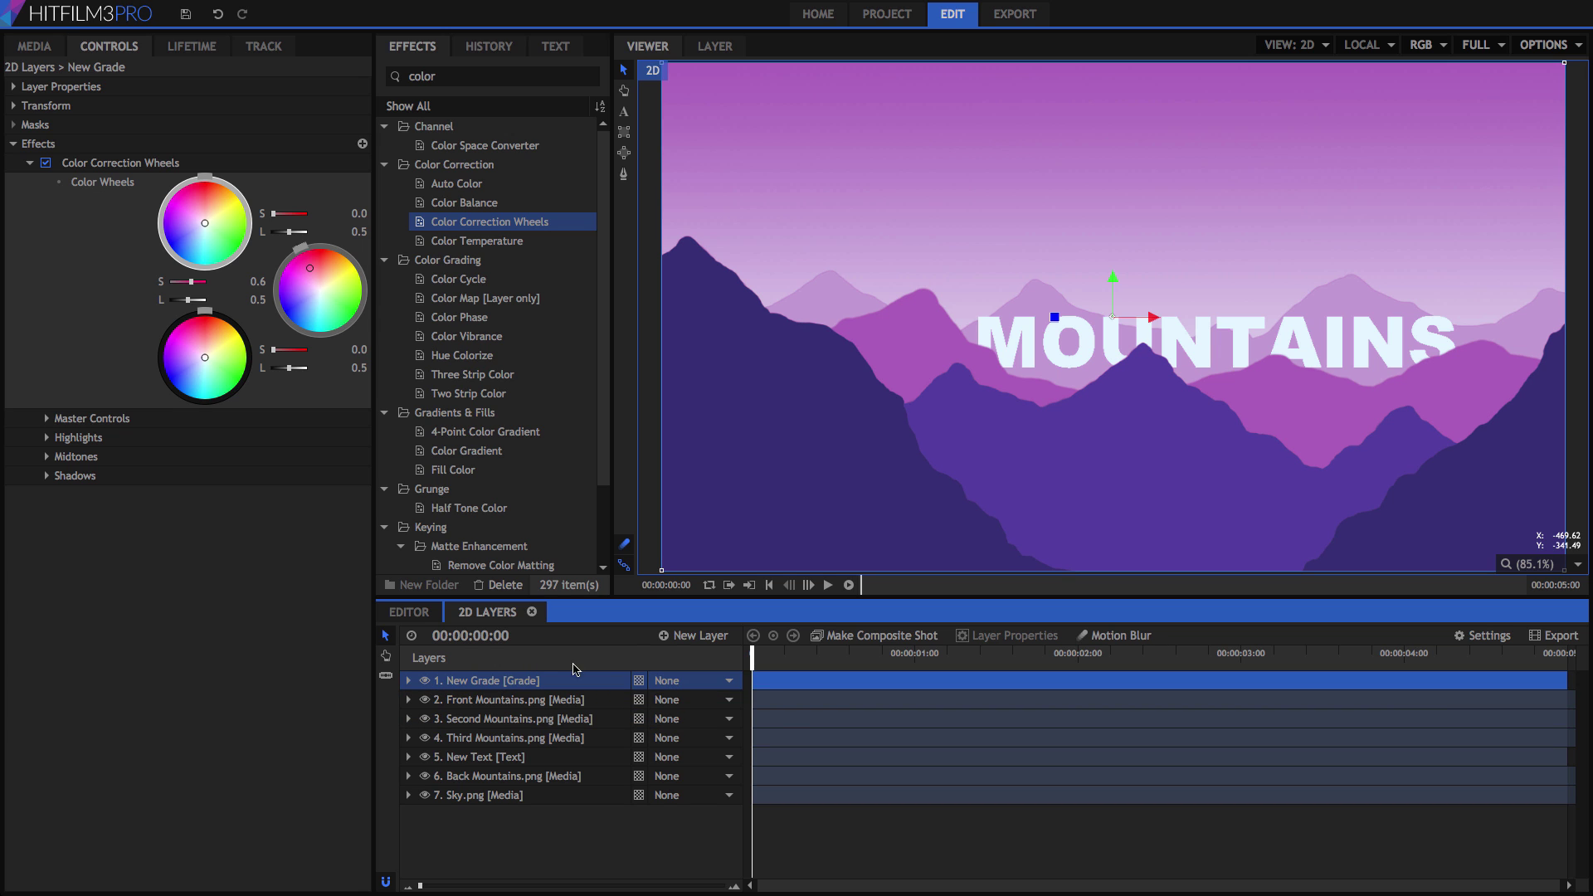
- Add a point layer and move it up into the sky, to position about -126.9, 145.7
{"action": "left_click", "coordinate": [715, 642]}
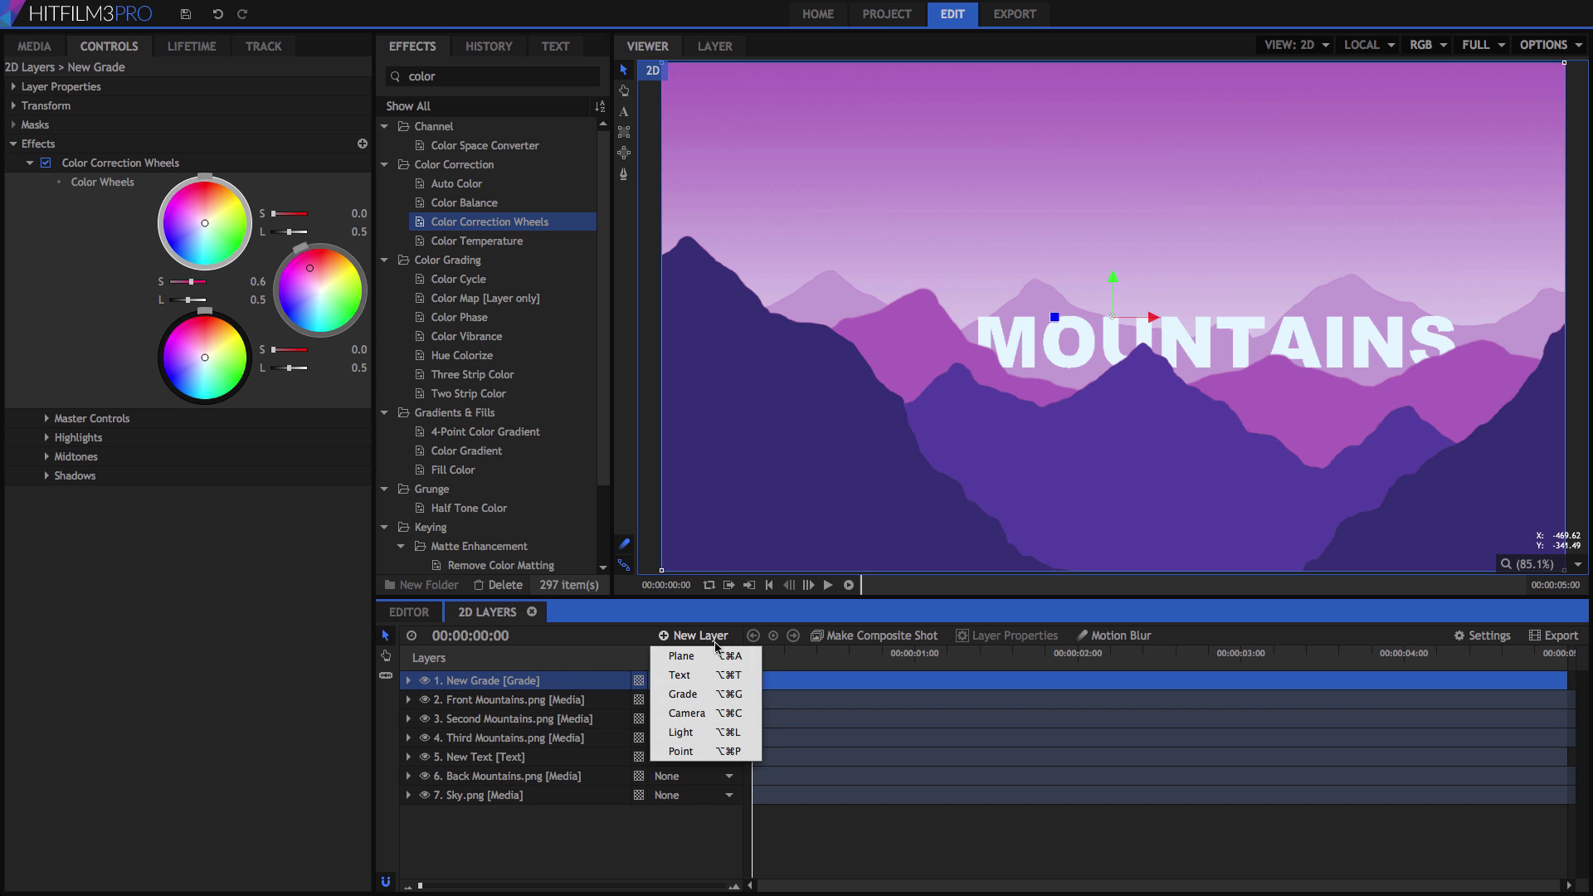
{"action": "left_click", "coordinate": [704, 752]}
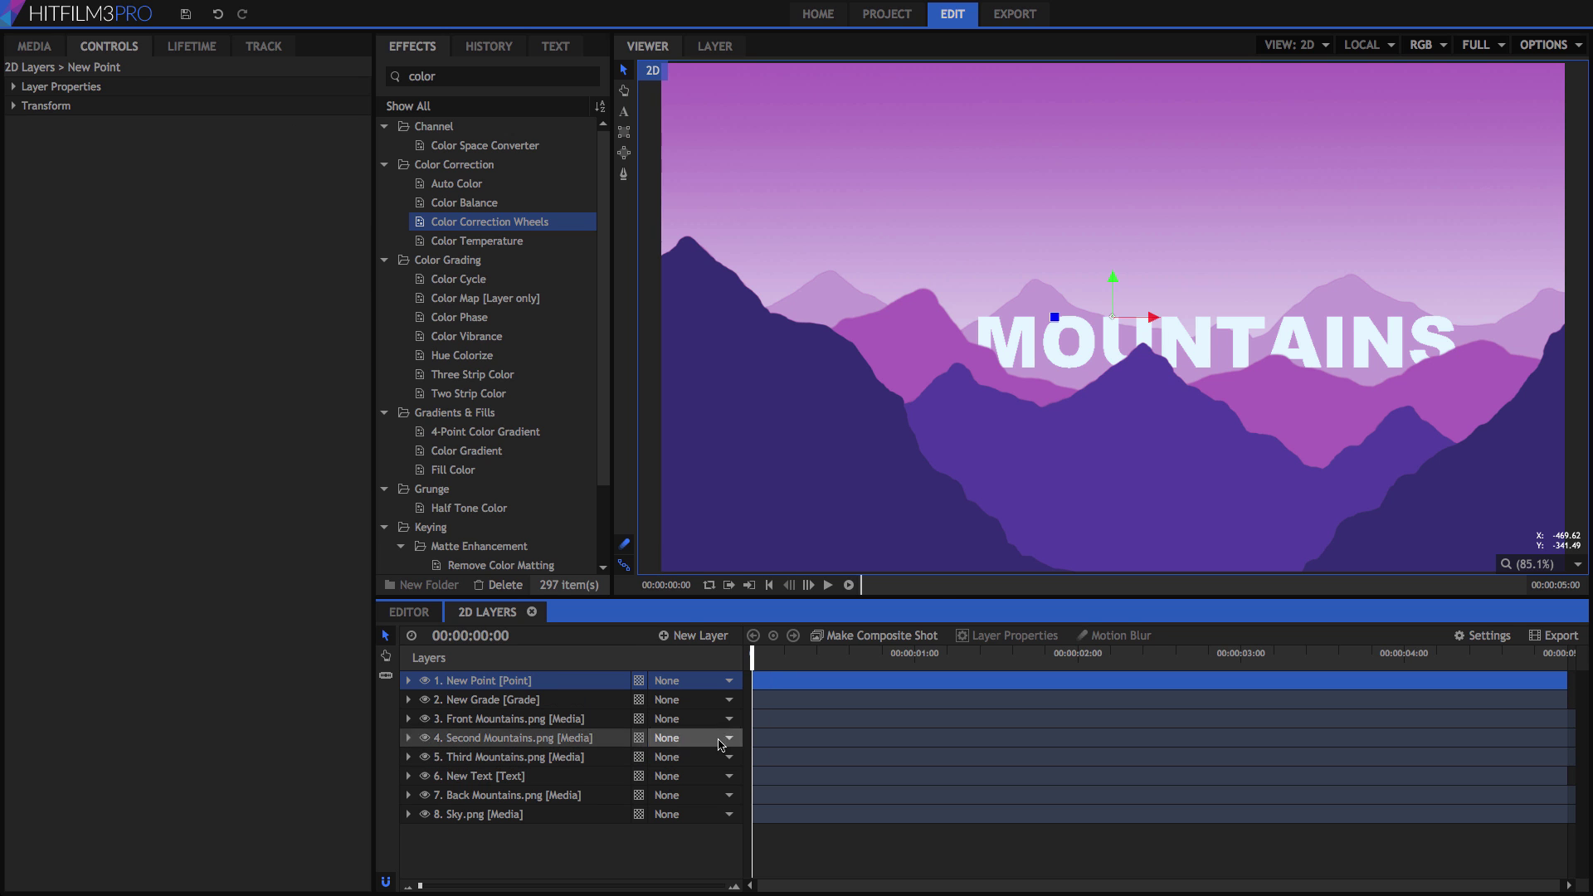
{"action": "left_click_drag", "start_coordinate": [1114, 281], "coordinate": [1058, 215]}
{"action": "left_click", "coordinate": [12, 106]}
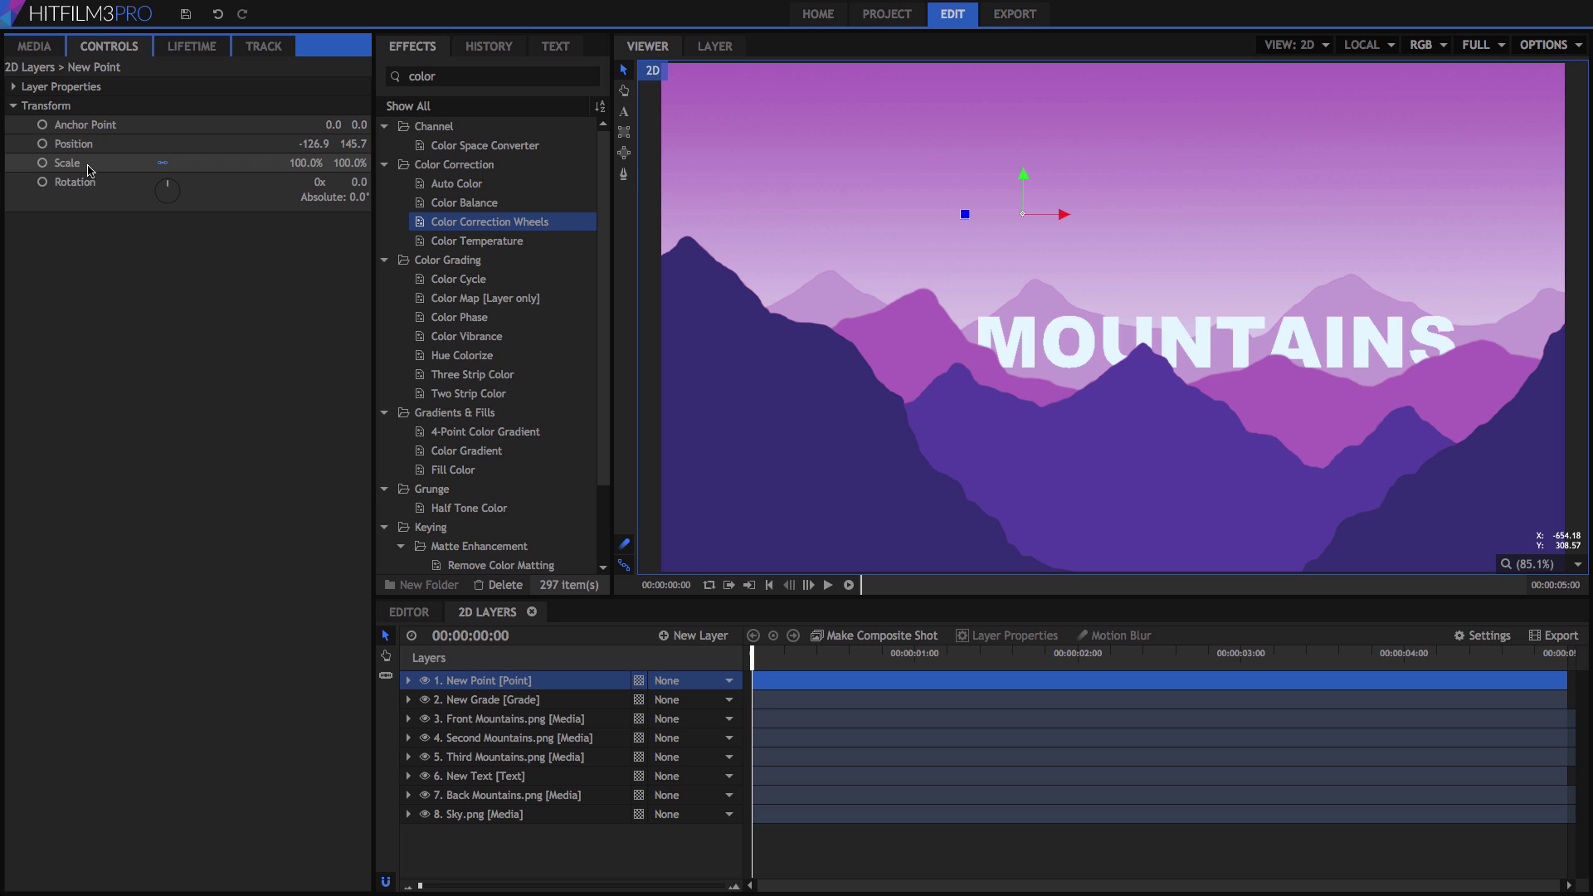
- Clear the effects search and add the Gunfire effect from Particles & Simulation as a new layer above all others
{"action": "double_click", "coordinate": [419, 76]}
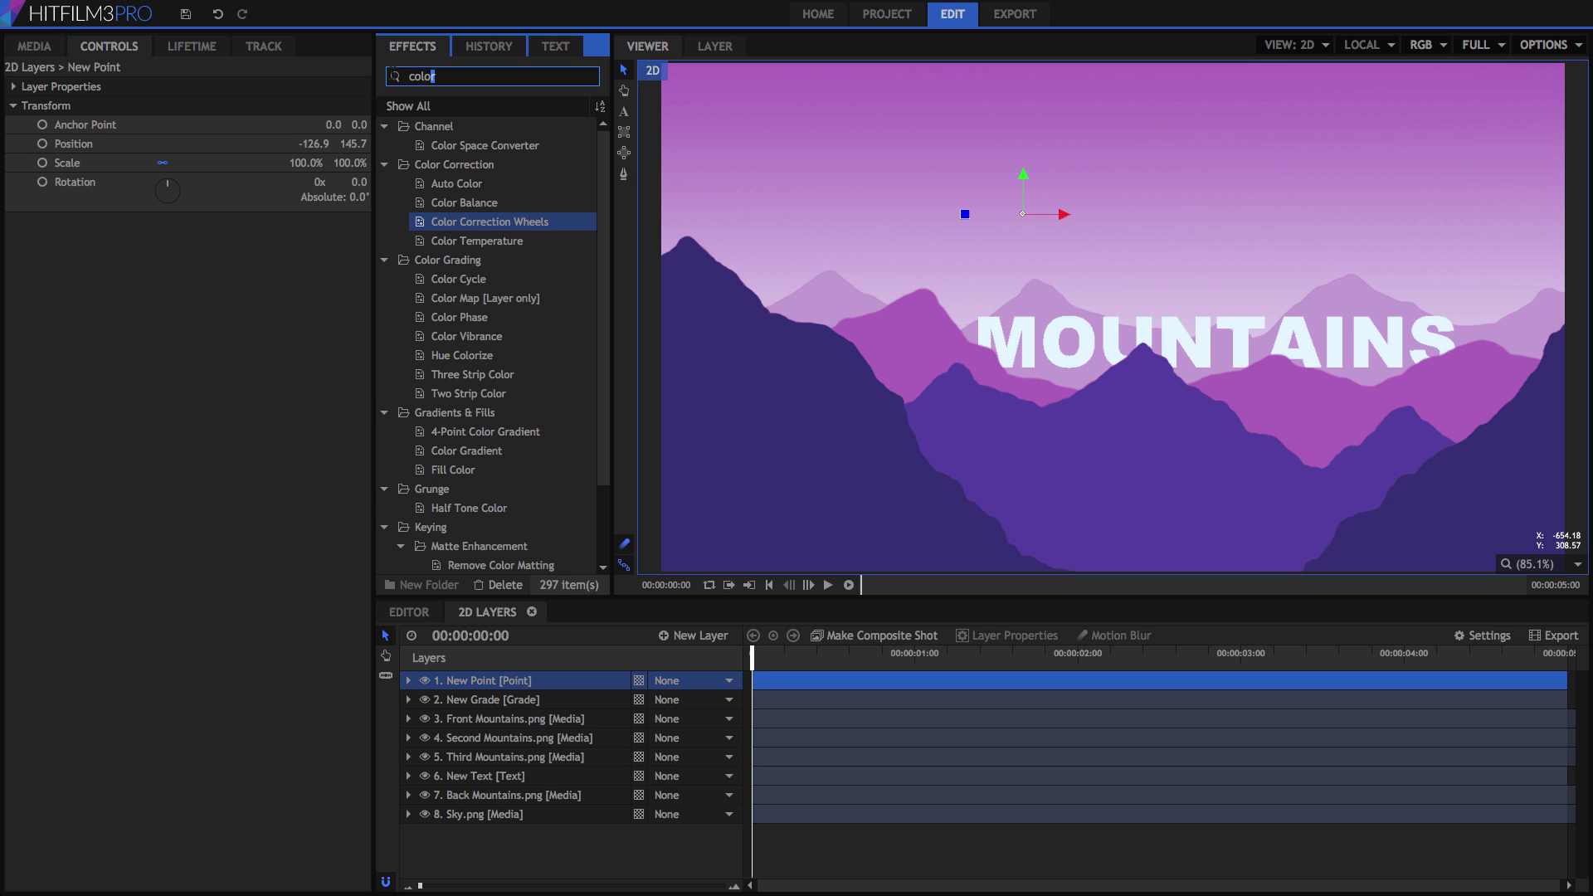
{"action": "key", "text": "BackSpace"}
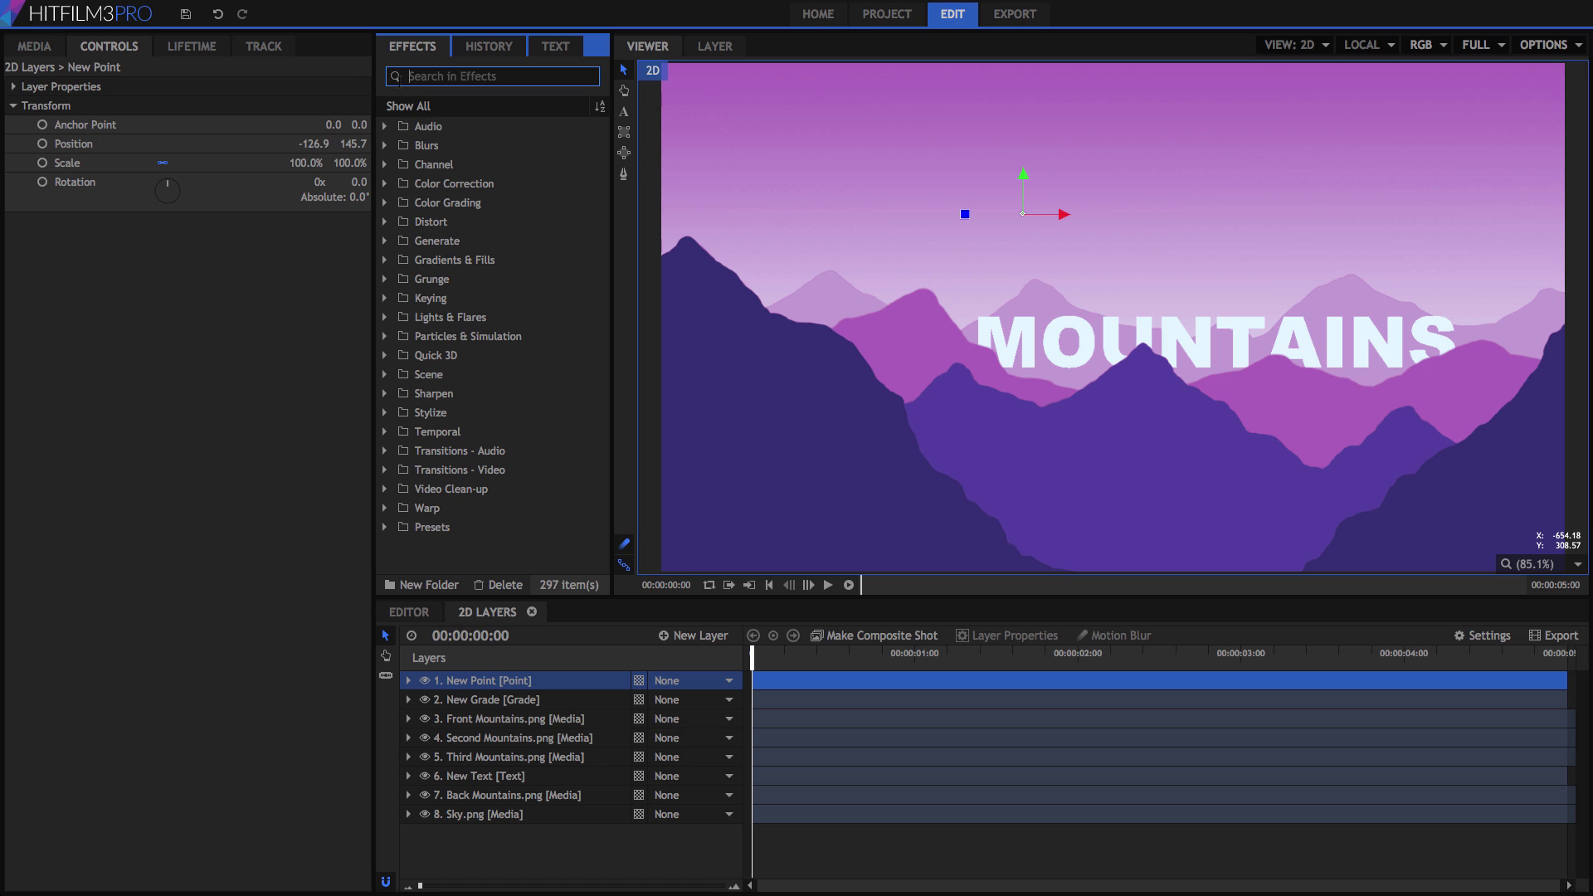
{"action": "left_click", "coordinate": [385, 337]}
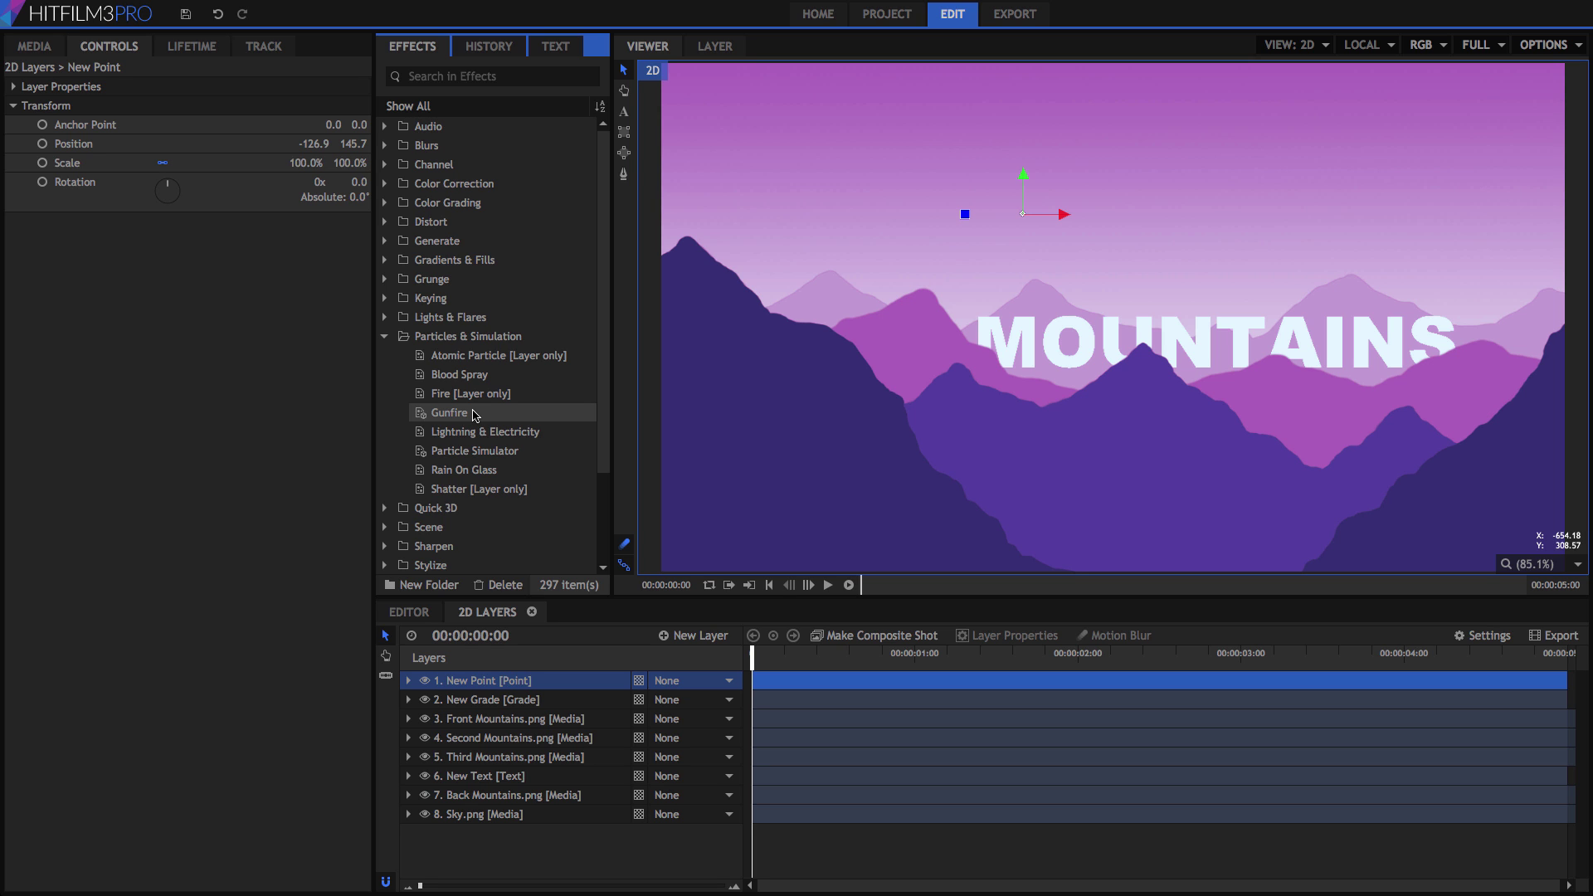
{"action": "left_click_drag", "start_coordinate": [476, 415], "coordinate": [486, 677]}
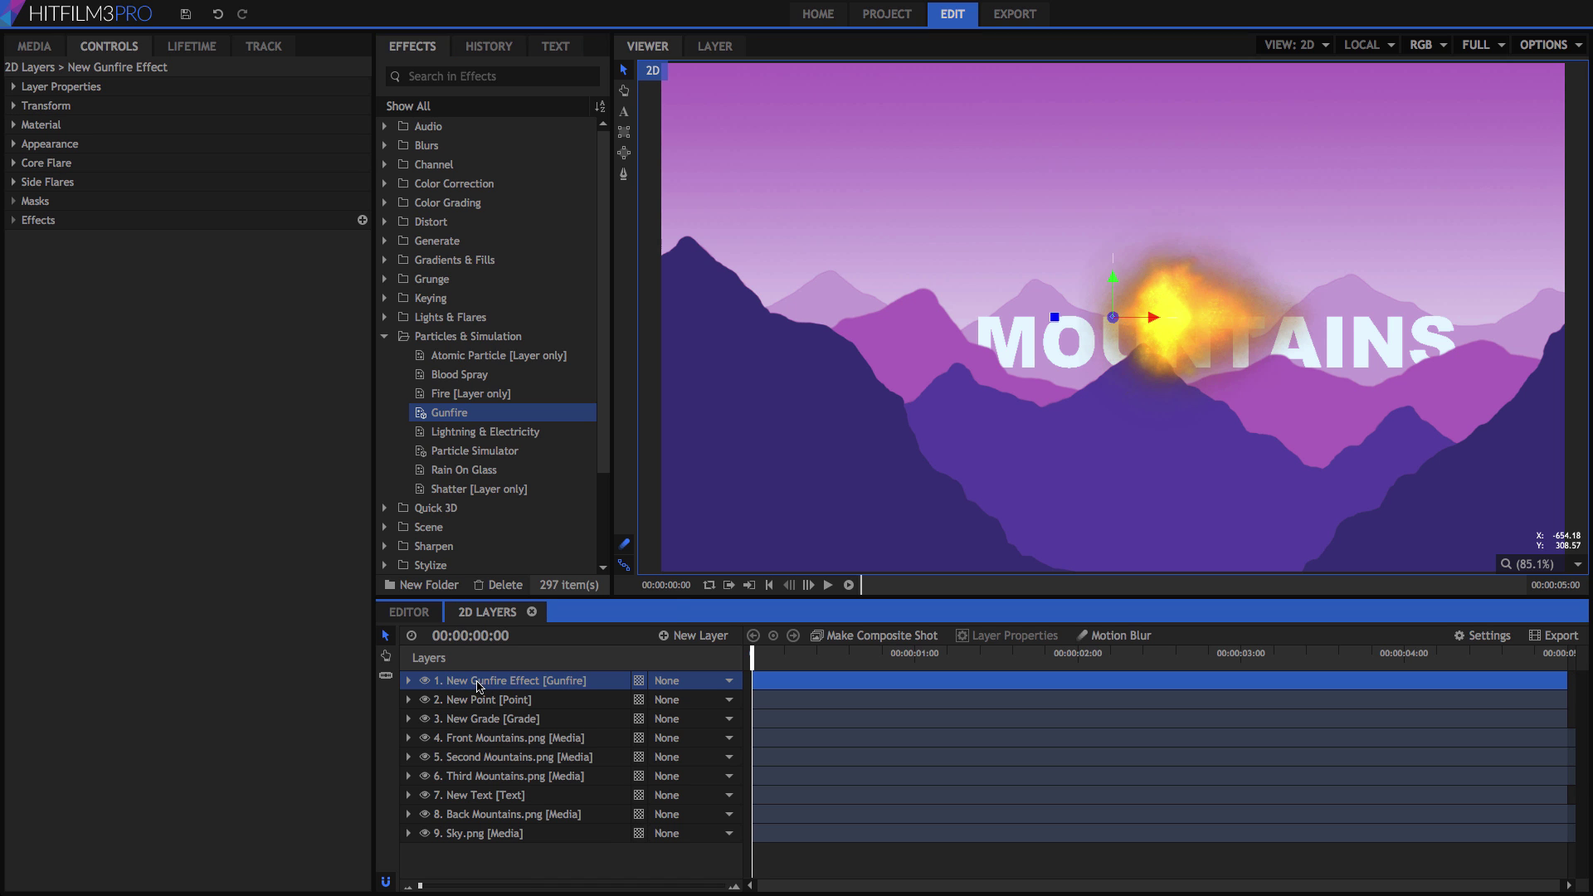
- Rename the gunfire layer as Fire
{"action": "right_click", "coordinate": [479, 686]}
{"action": "left_click", "coordinate": [555, 674]}
{"action": "type", "text": "Fire"}
{"action": "key", "text": "Return"}
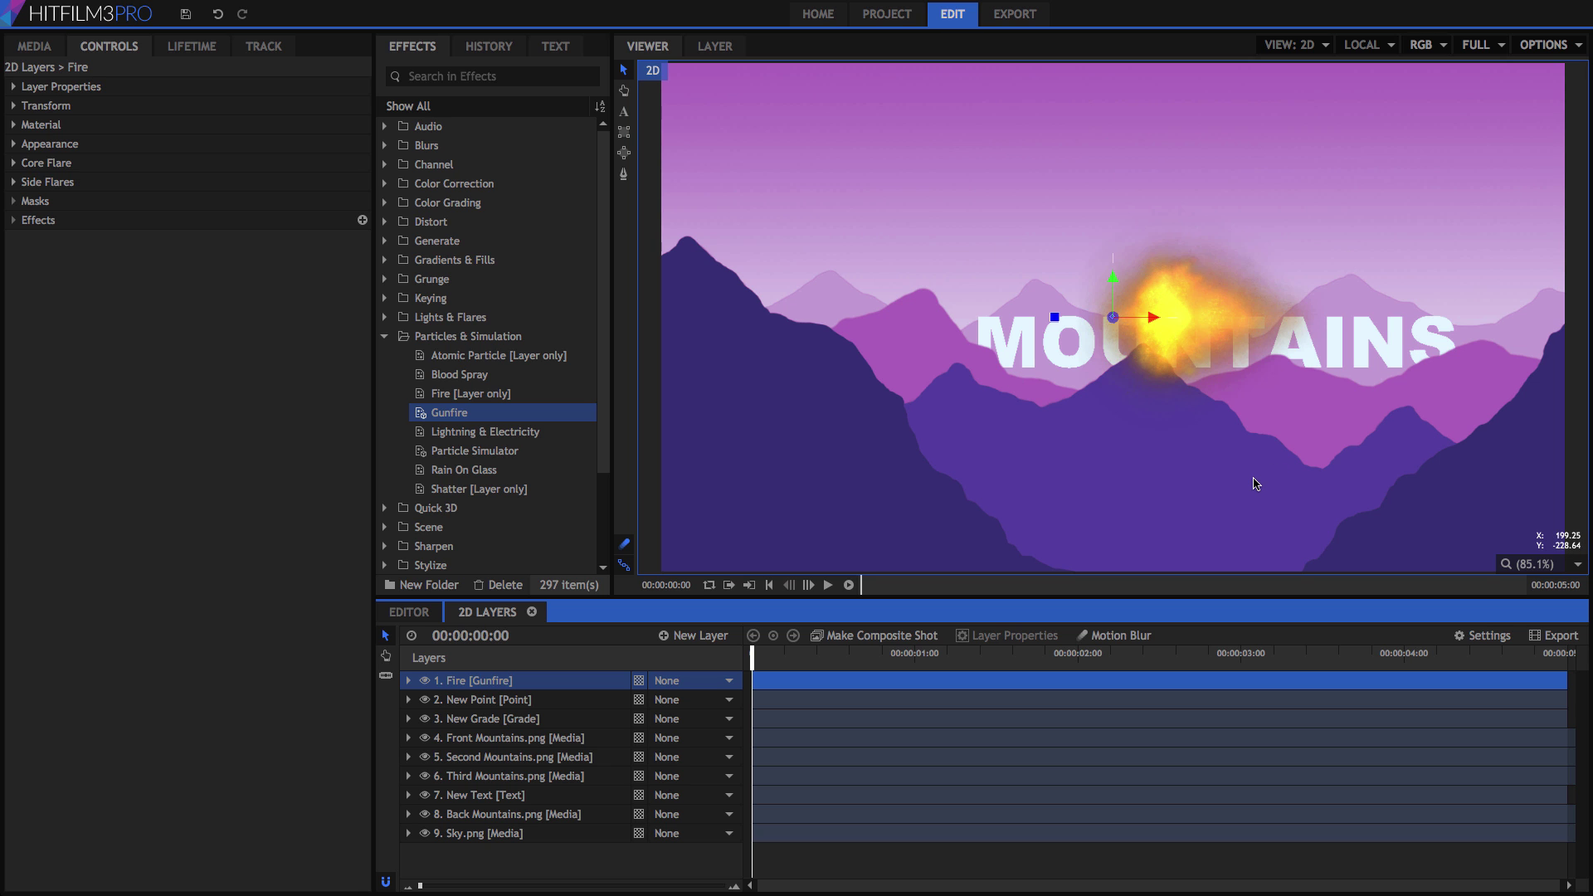
- Find the Cartoon effect and apply it to the Fire layer
{"action": "left_click", "coordinate": [463, 76]}
{"action": "type", "text": "cartoon"}
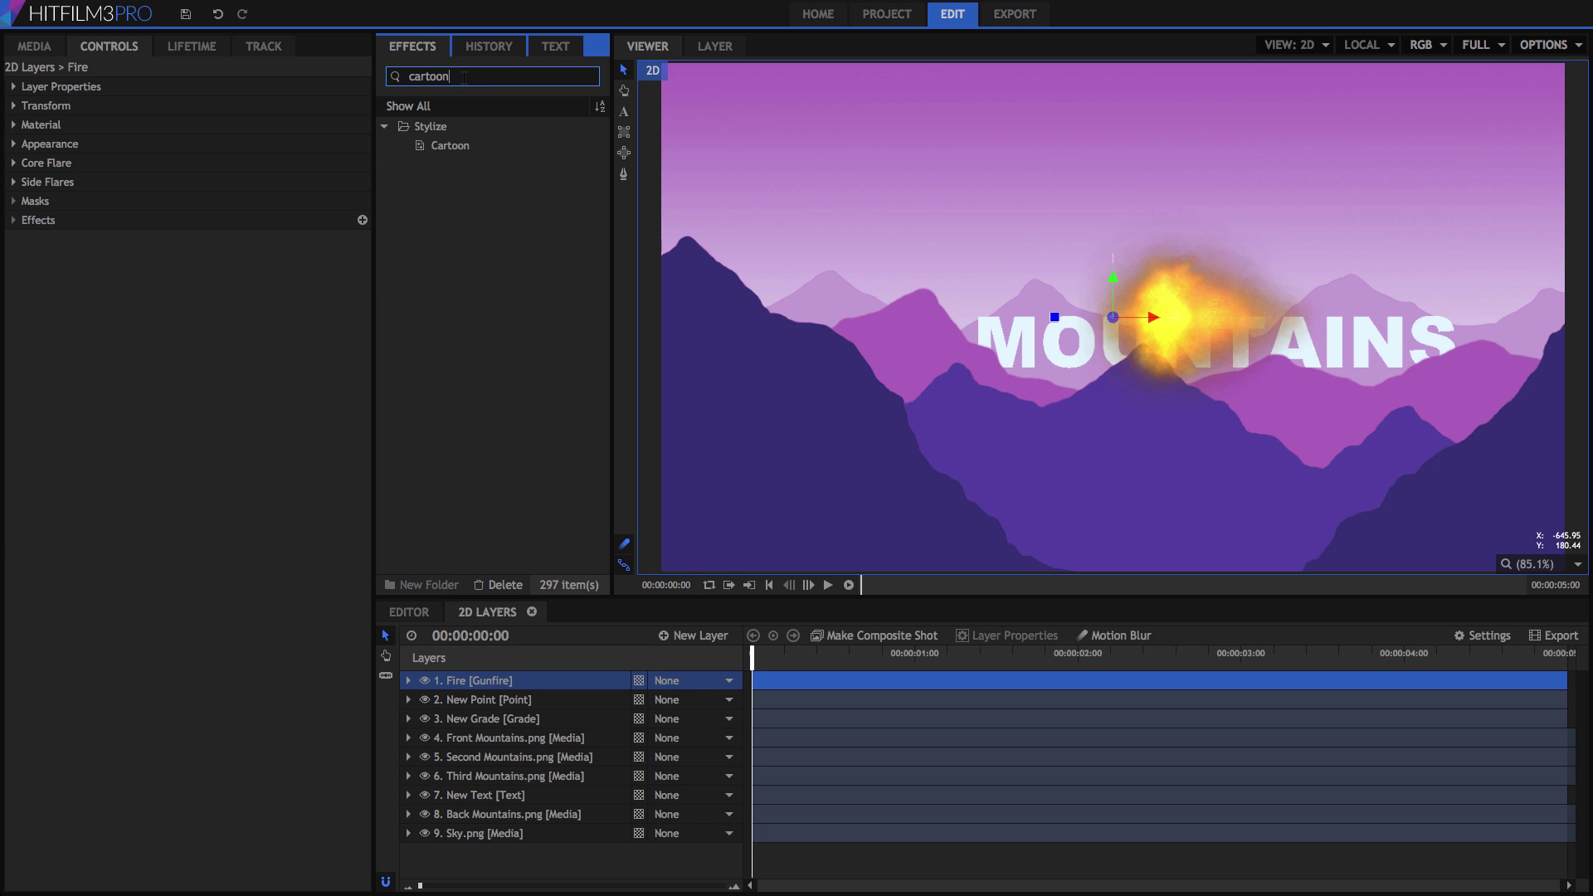
{"action": "left_click_drag", "start_coordinate": [453, 145], "coordinate": [478, 682]}
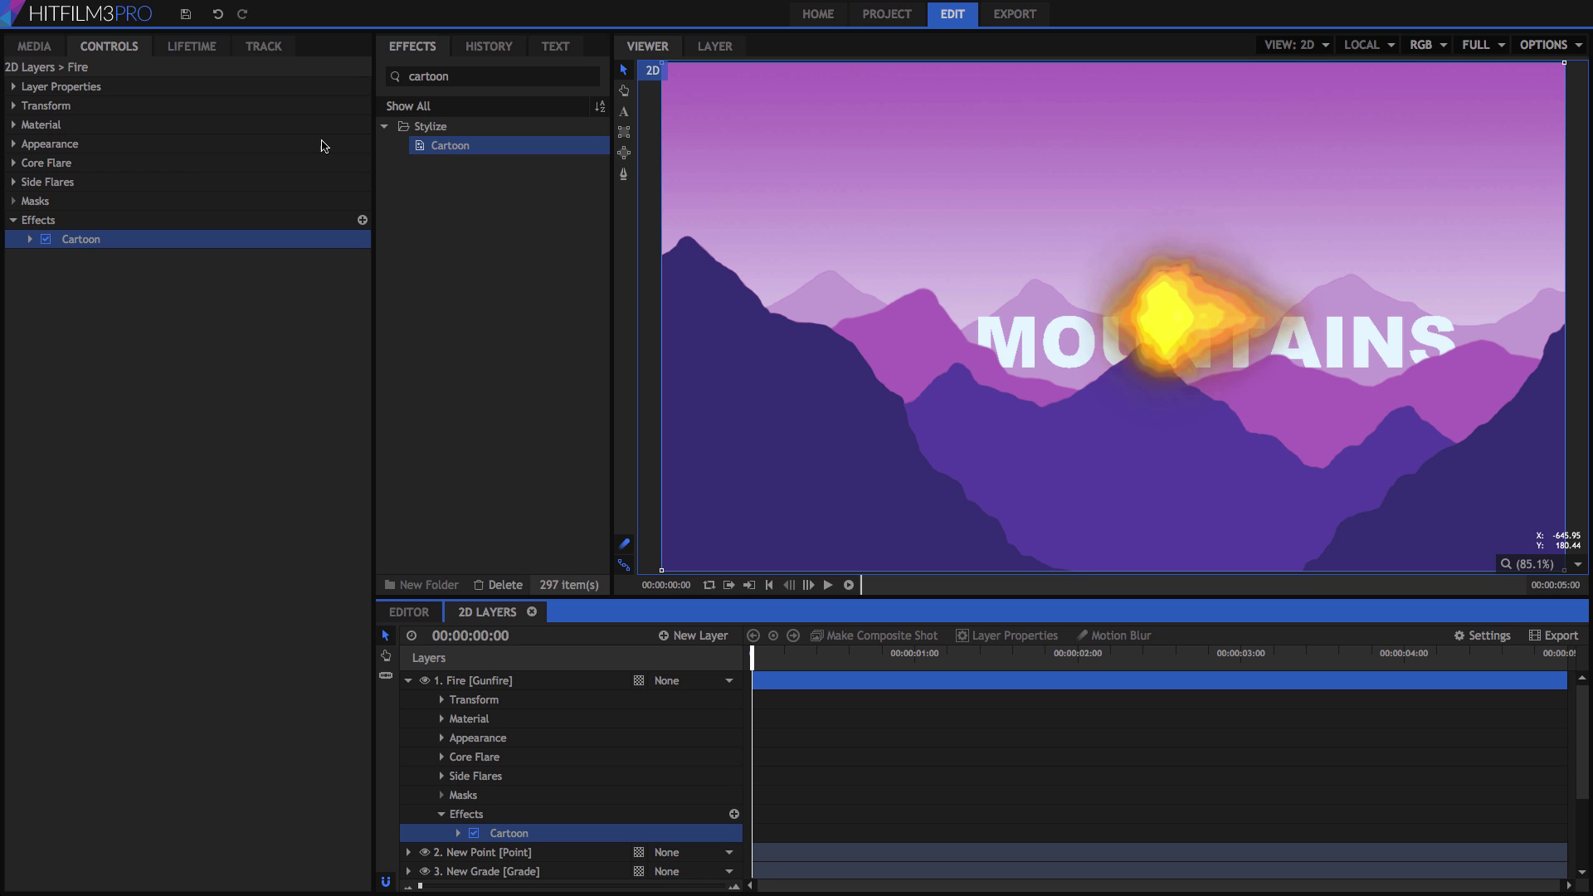
- Change the Fire layer's appearance texture to Tommy Gun (Low Light)
{"action": "left_click", "coordinate": [14, 144]}
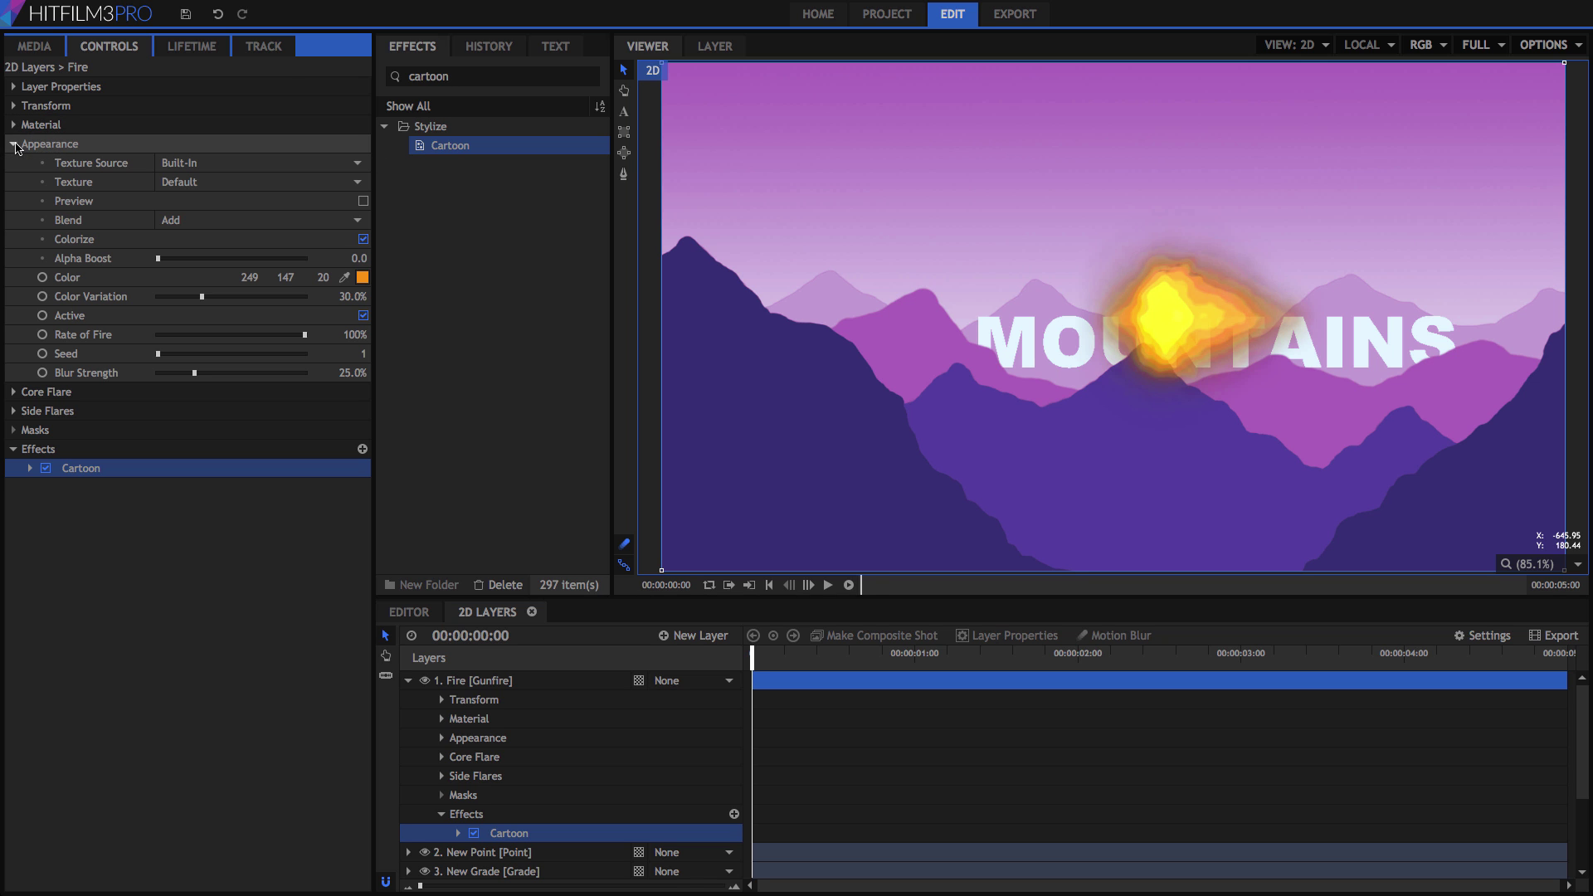
{"action": "left_click", "coordinate": [358, 184]}
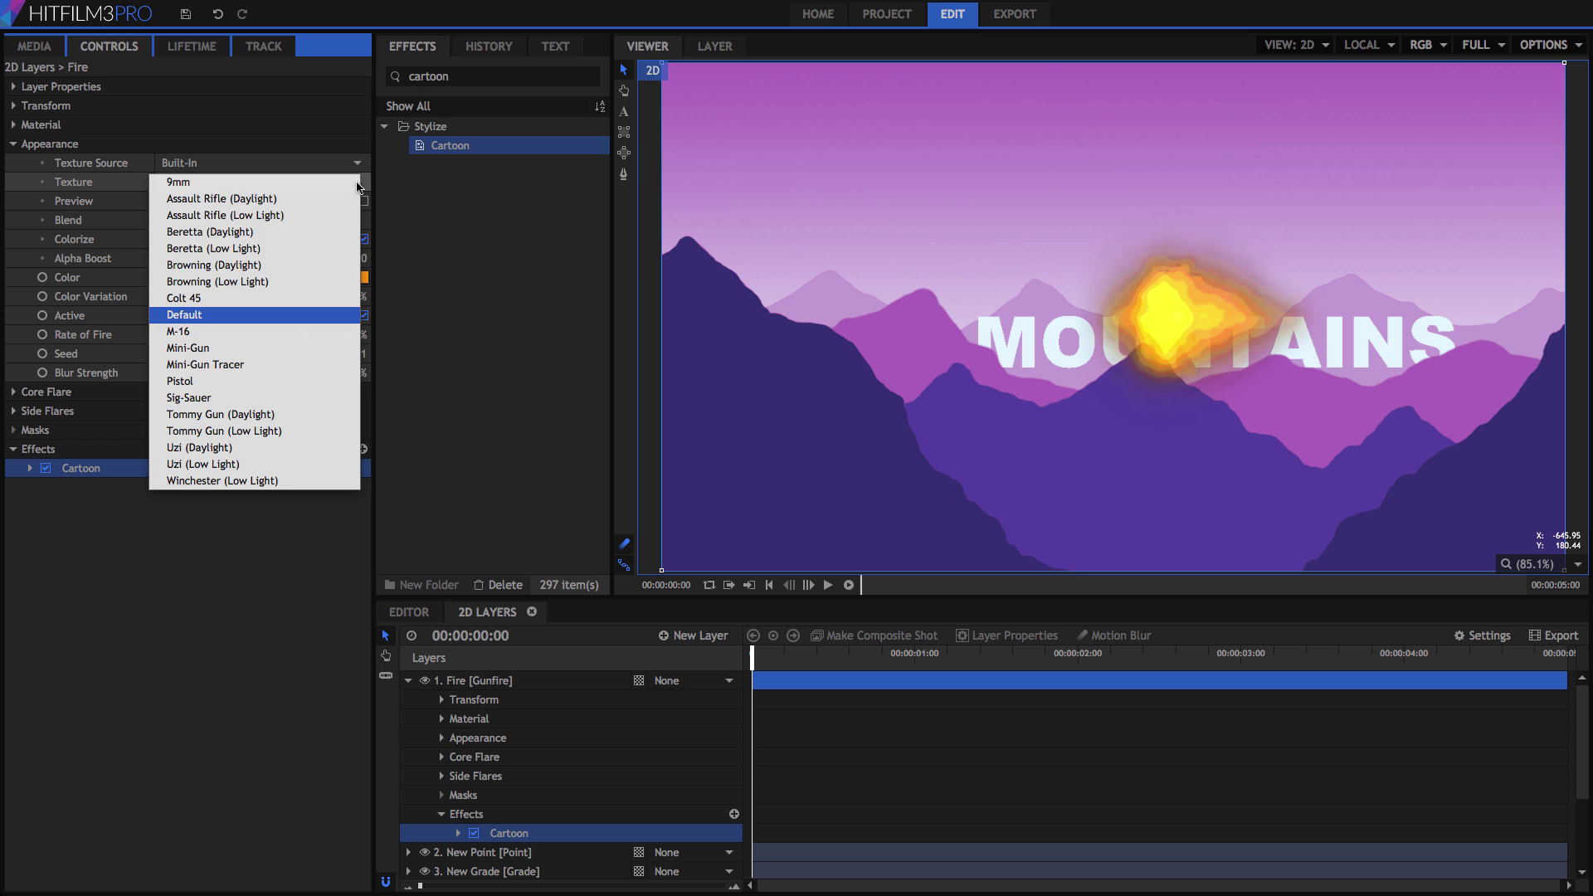
{"action": "left_click", "coordinate": [286, 436]}
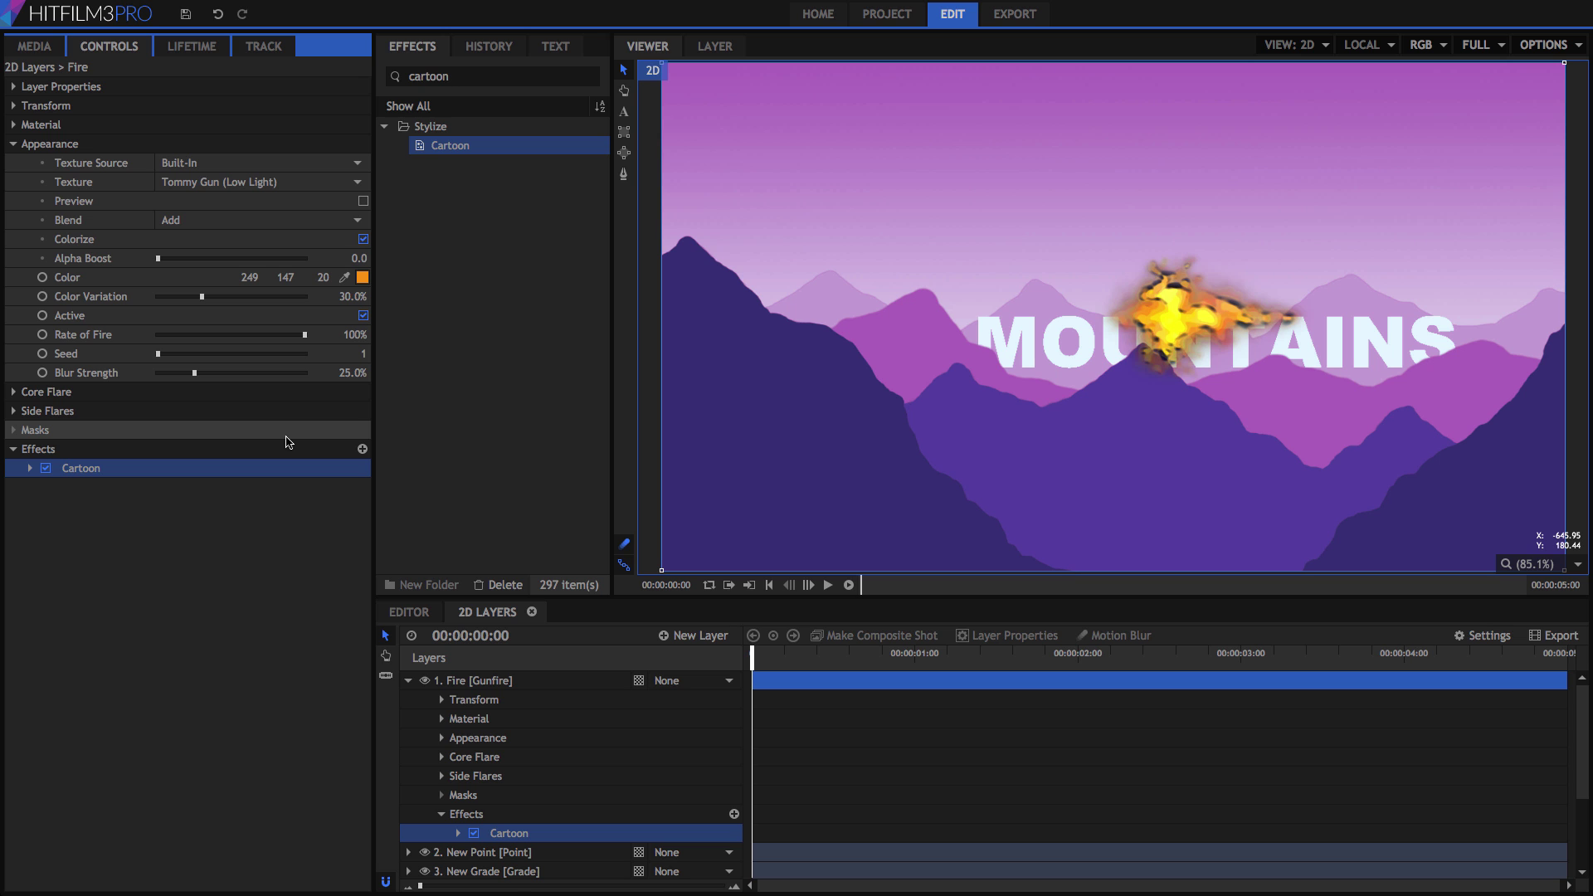
{"action": "left_click", "coordinate": [15, 145]}
- Set the Fire layer's Z rotation to 270 degrees so the flame points upward
{"action": "left_click", "coordinate": [15, 107]}
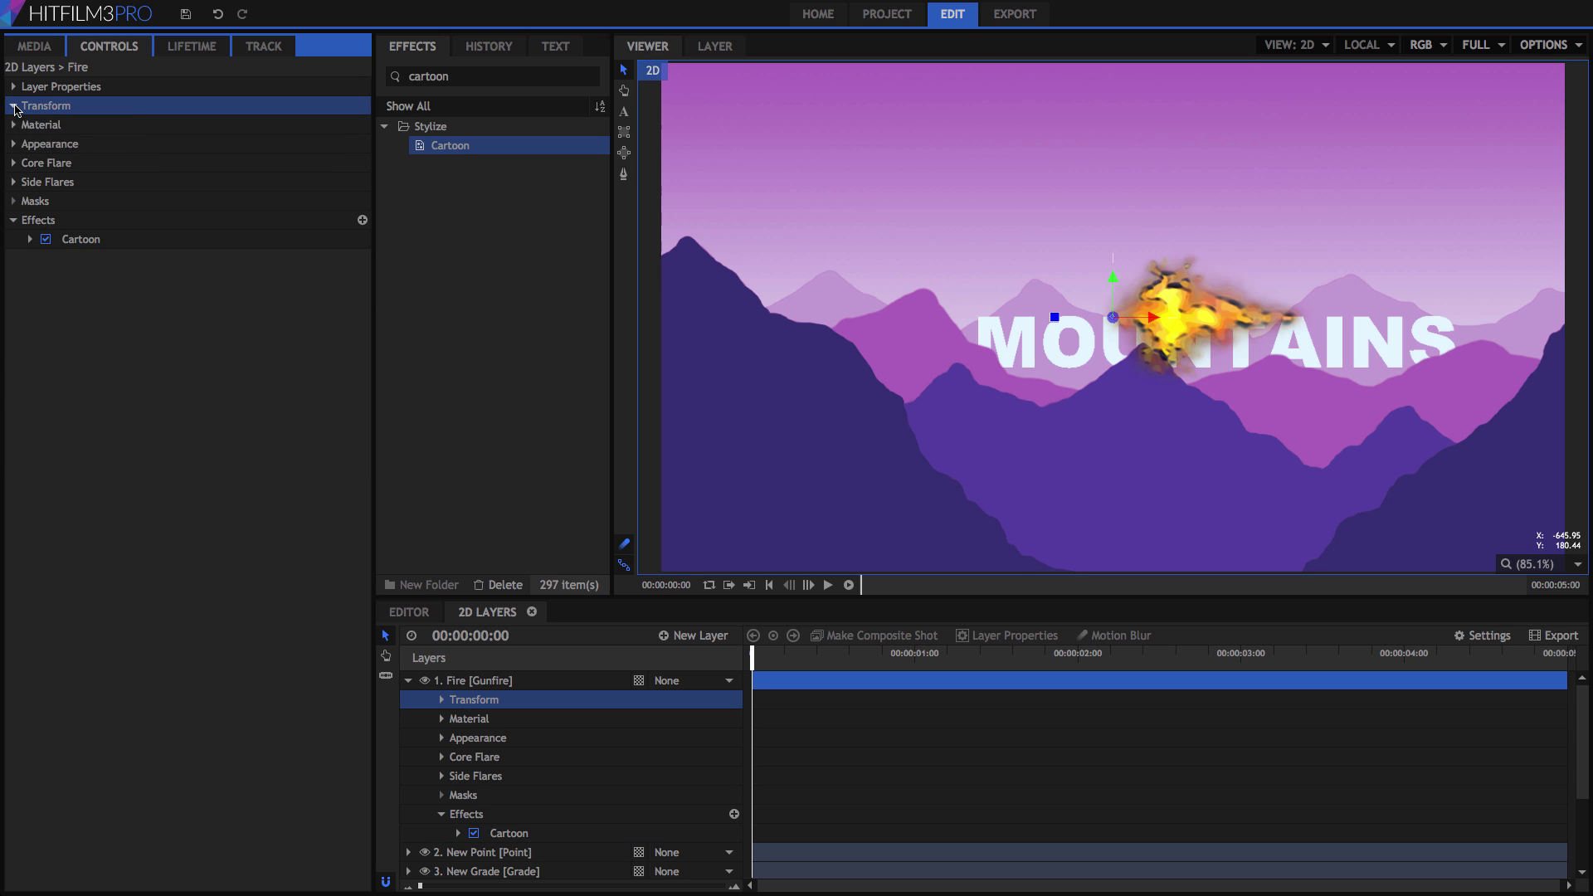
{"action": "left_click", "coordinate": [443, 702]}
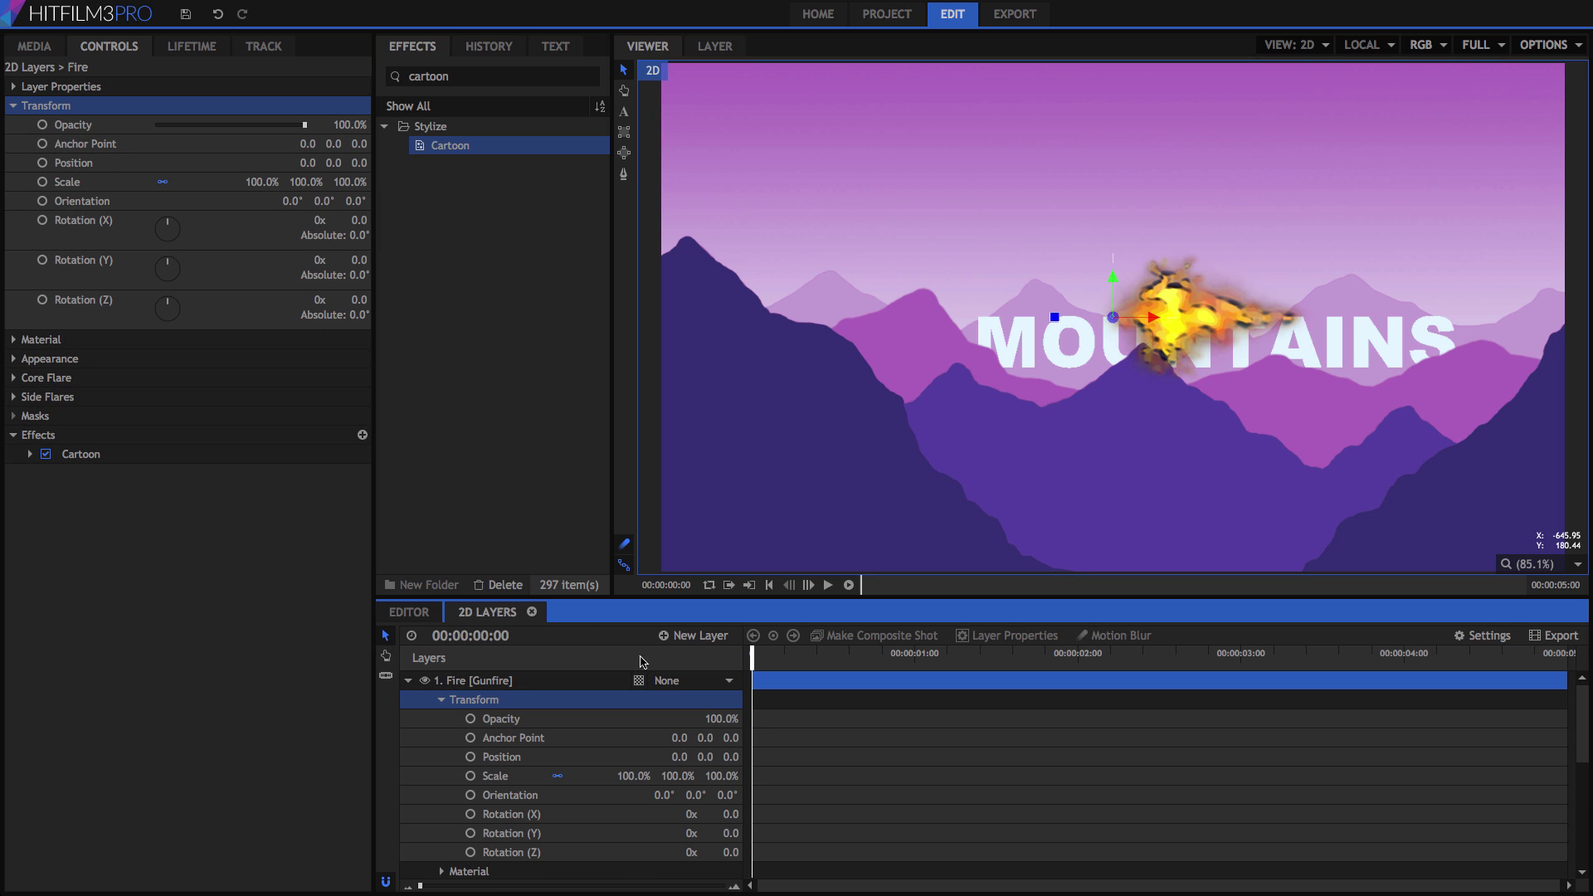
{"action": "scroll", "coordinate": [531, 757], "scroll_direction": "down", "scroll_amount": 1}
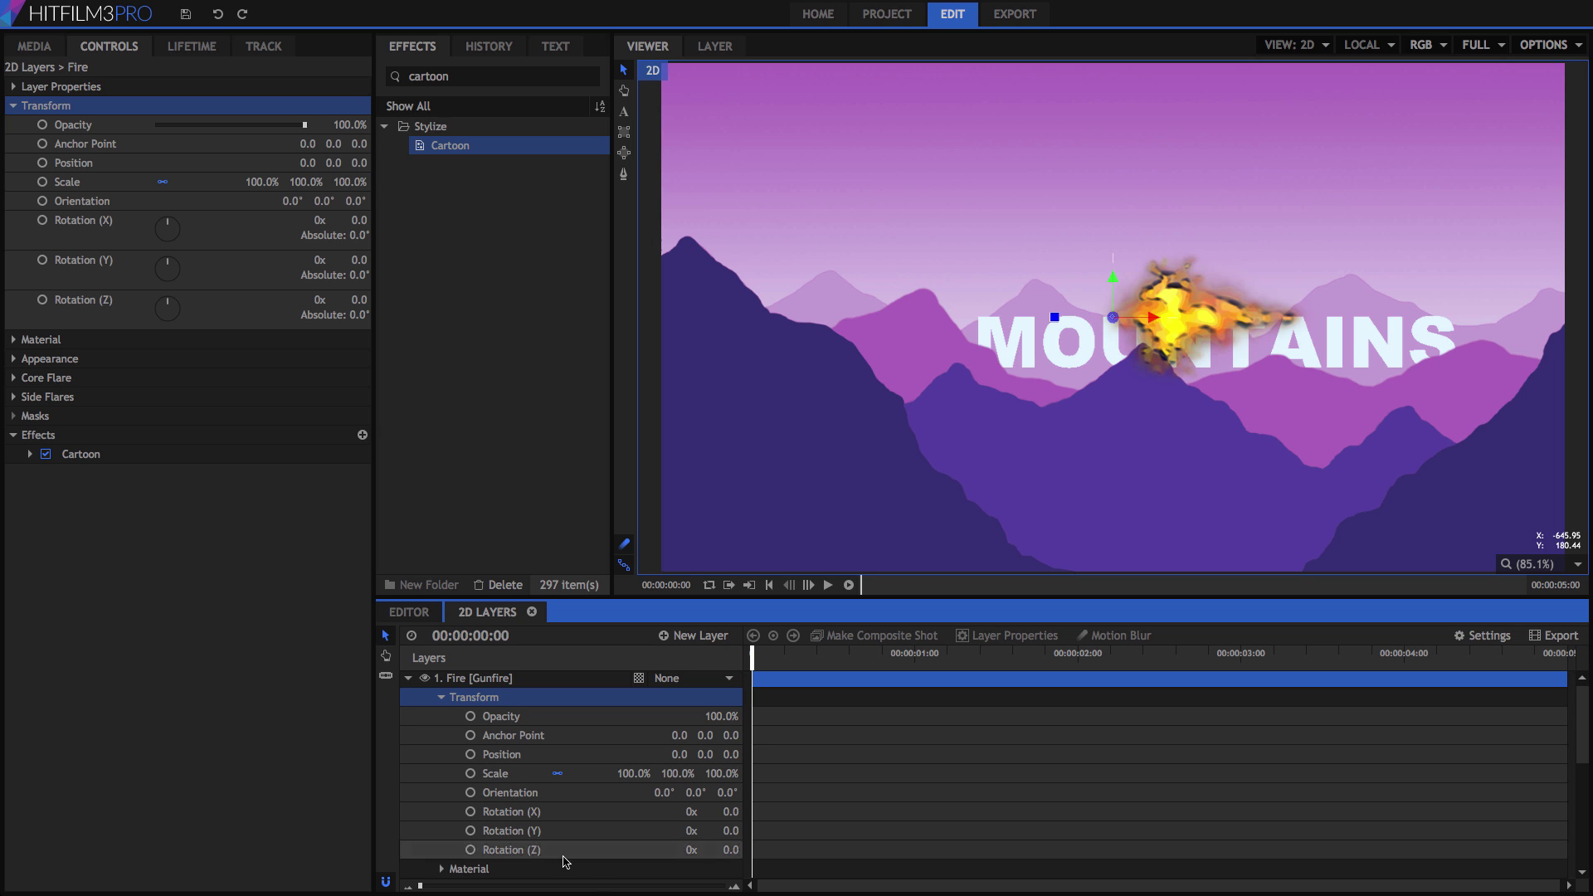
{"action": "left_click", "coordinate": [731, 850]}
{"action": "key", "text": "Return"}
- Move the flame onto the peak of the central mountain, to position about 44.5, -102.2
{"action": "left_click_drag", "start_coordinate": [680, 754], "coordinate": [713, 755]}
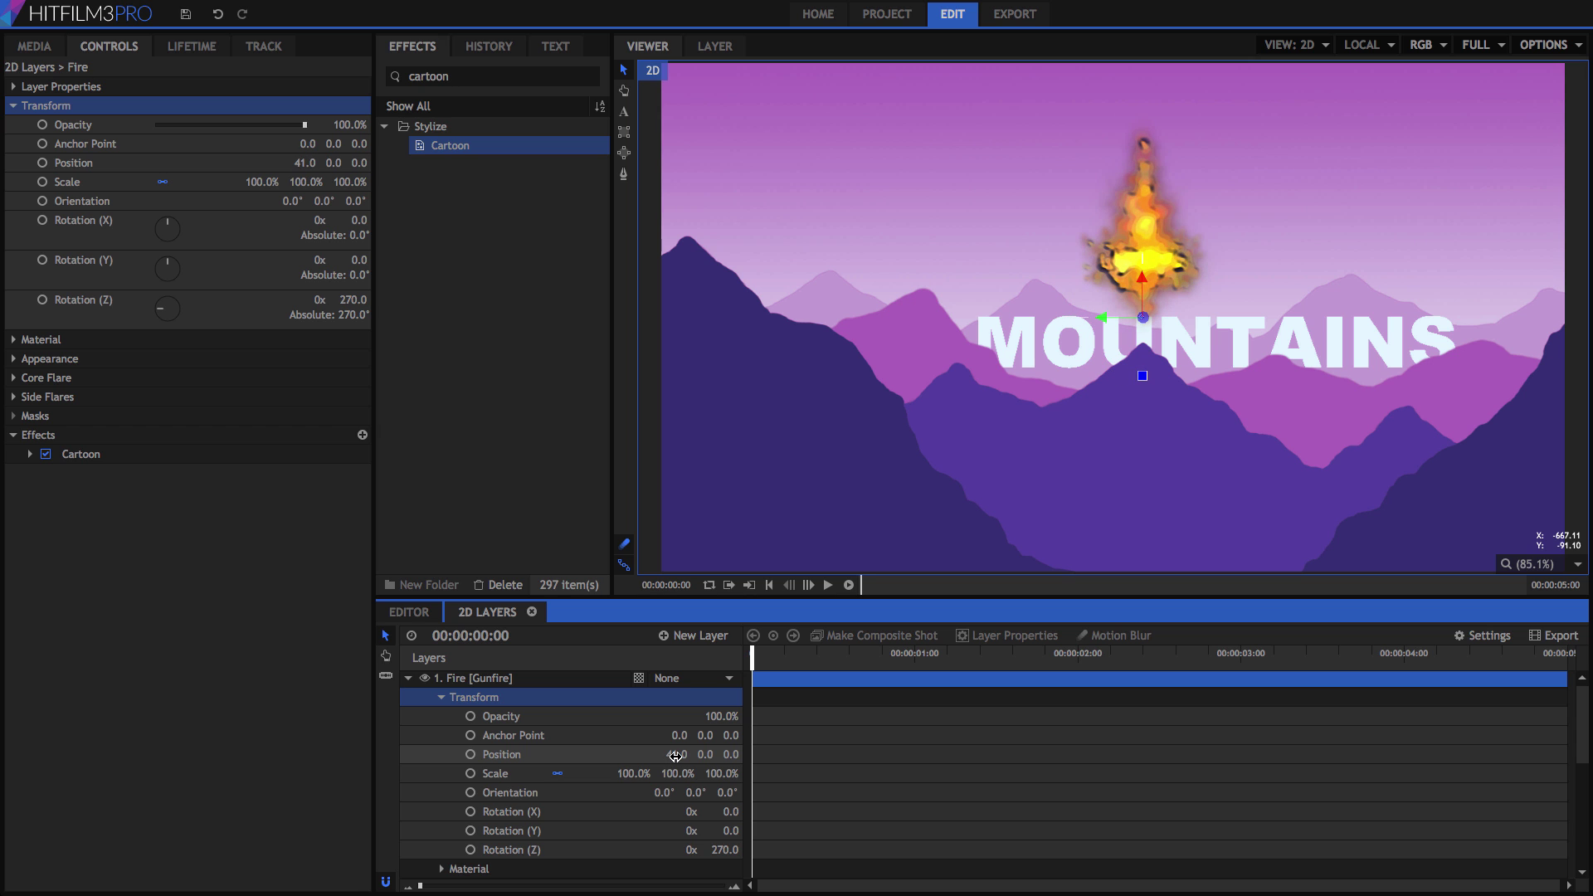
{"action": "left_click_drag", "start_coordinate": [1140, 276], "coordinate": [1109, 411]}
{"action": "mouse_move", "coordinate": [1153, 355]}
{"action": "left_mouse_down"}
{"action": "mouse_move", "coordinate": [1153, 444]}
{"action": "mouse_move", "coordinate": [1150, 124]}
{"action": "mouse_move", "coordinate": [1151, 356]}
{"action": "left_mouse_up"}
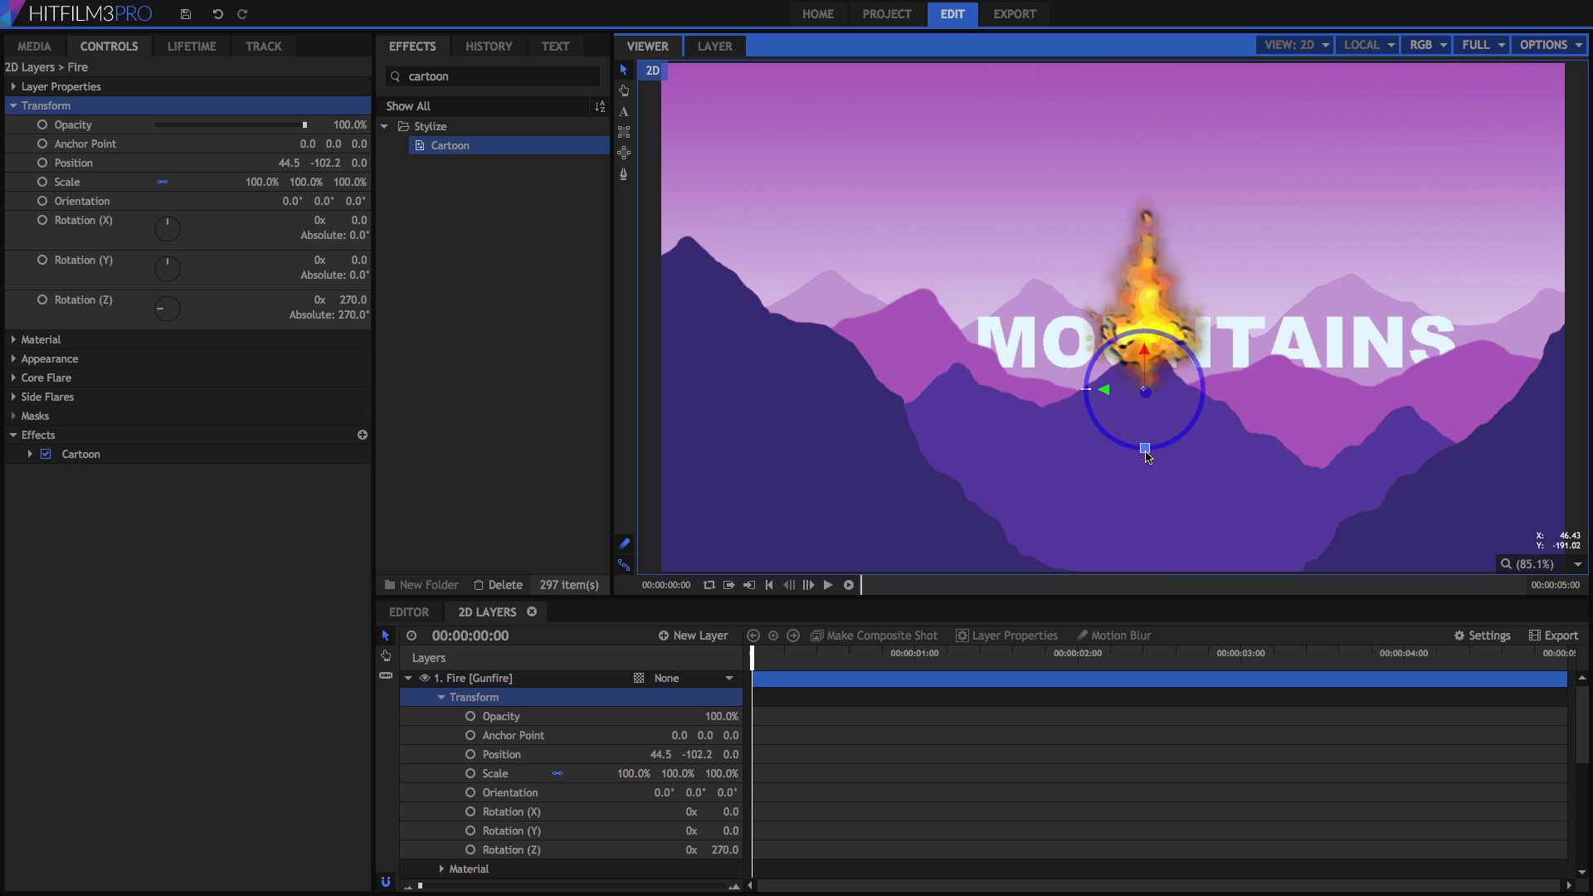
{"action": "left_click", "coordinate": [408, 678]}
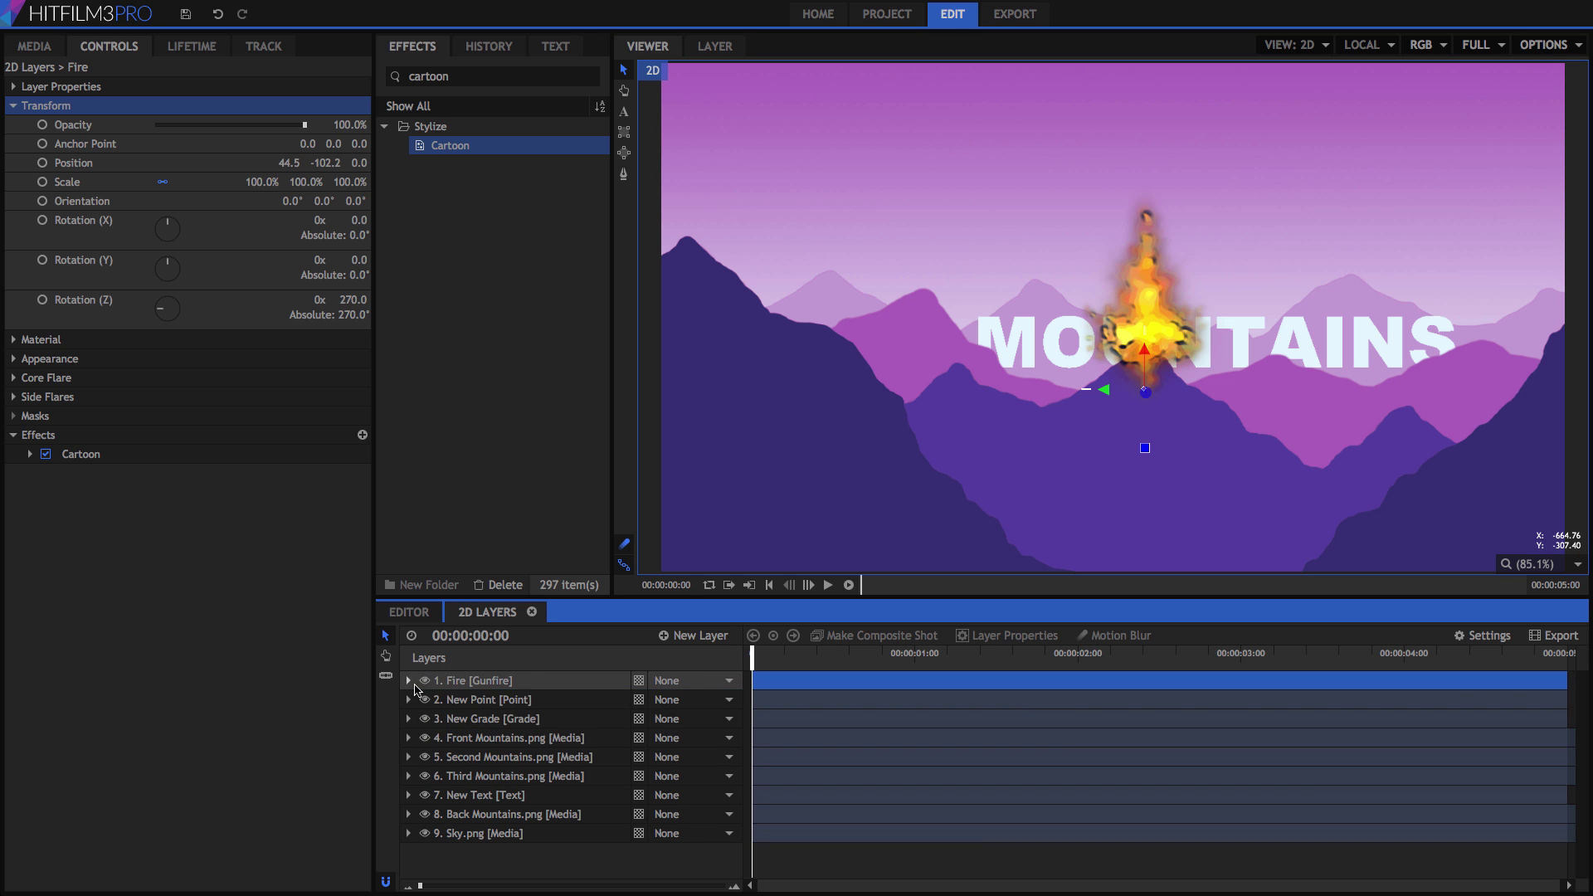
- Rotate the Front Mountains.png layer by 180 degrees
{"action": "left_click", "coordinate": [486, 741]}
{"action": "left_click_drag", "start_coordinate": [1114, 259], "coordinate": [1088, 361]}
{"action": "left_click", "coordinate": [47, 143]}
{"action": "left_click", "coordinate": [352, 239]}
{"action": "type", "text": "180"}
{"action": "key", "text": "Return"}
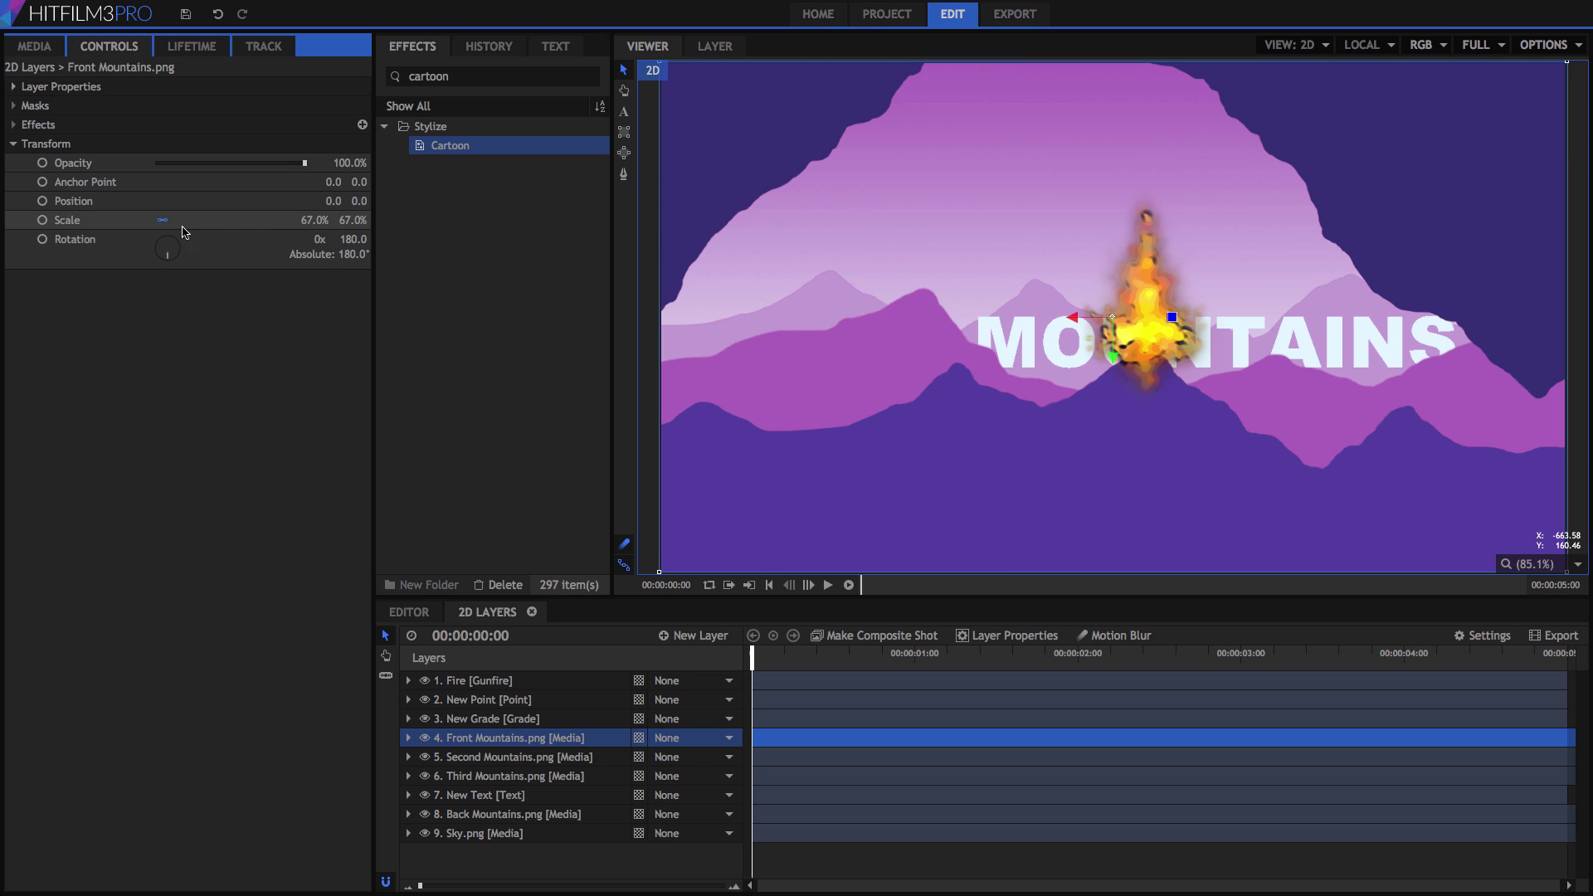
- Scale the Front Mountains.png layer non-uniformly to 74% by 113% and reposition it to 48, -102
{"action": "left_click", "coordinate": [76, 225]}
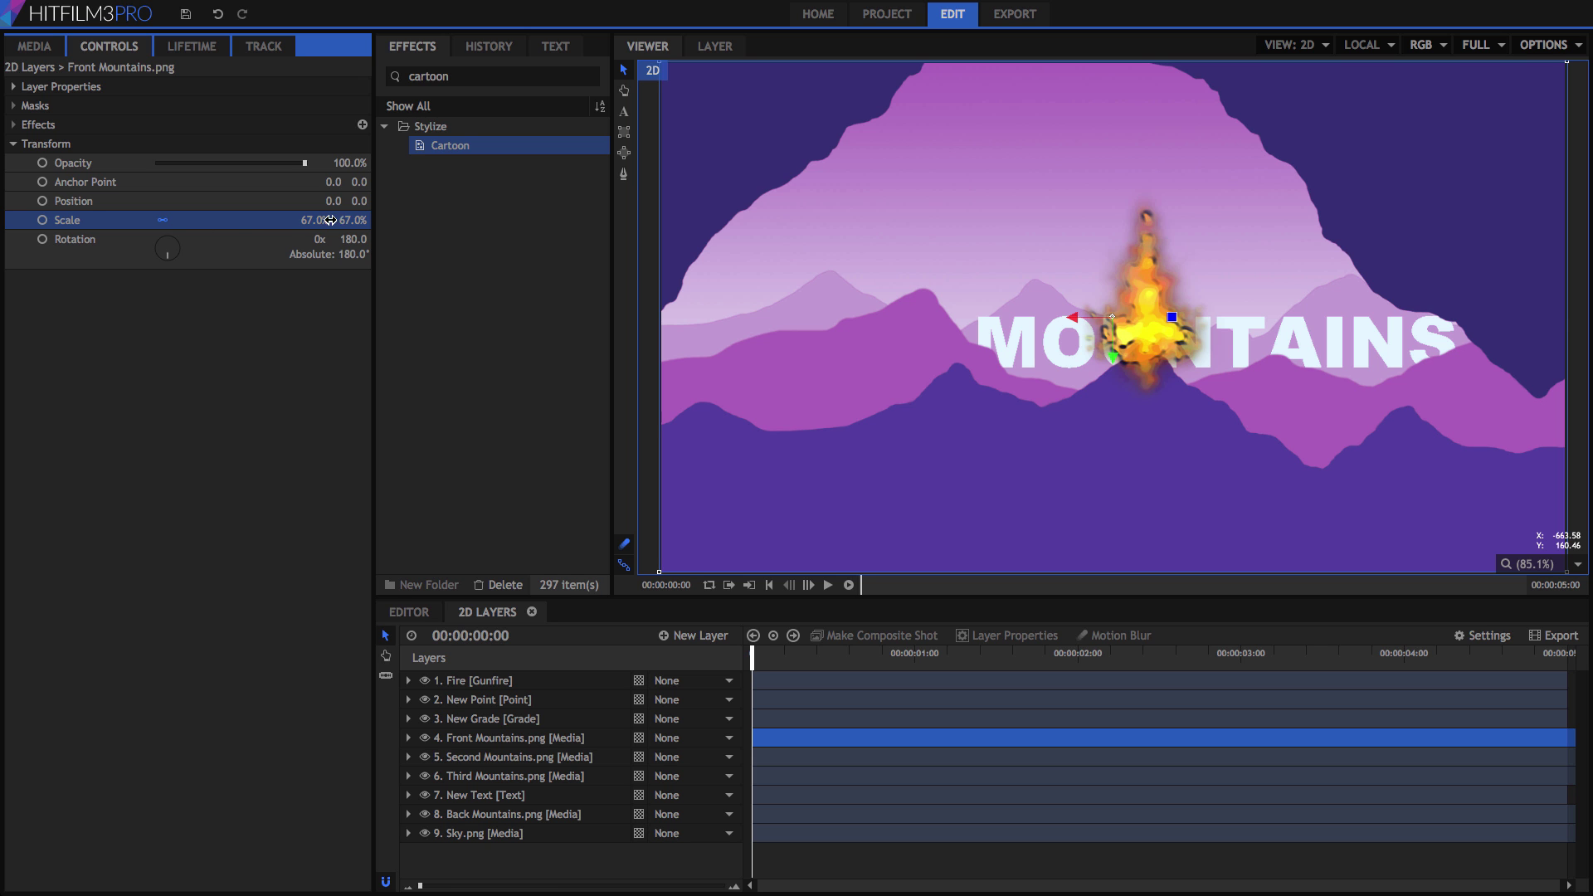
{"action": "left_click_drag", "start_coordinate": [307, 220], "coordinate": [340, 201]}
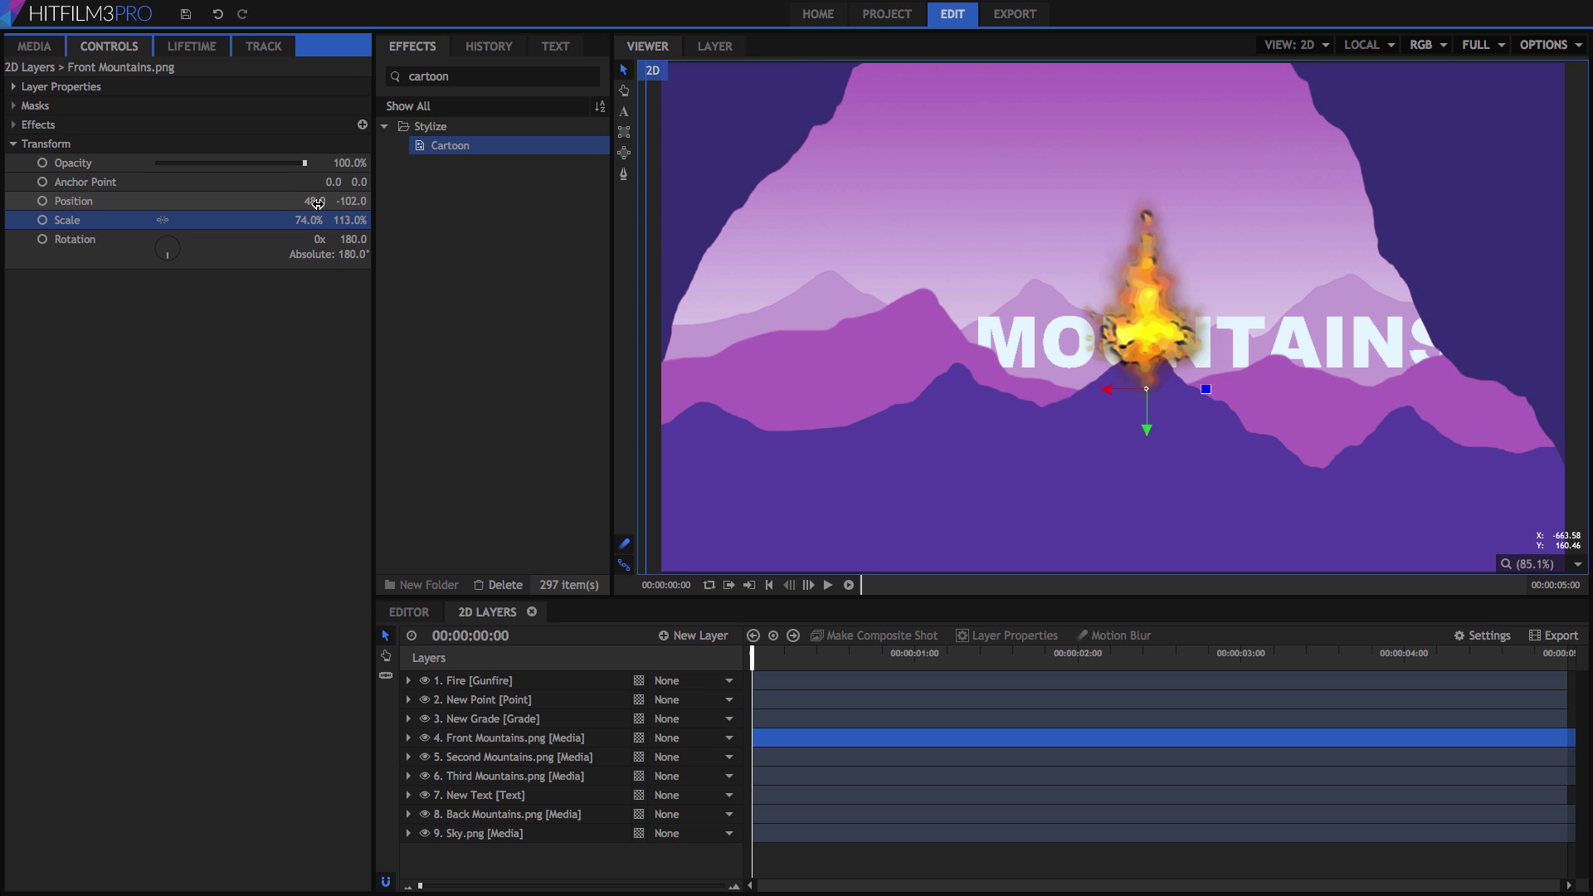
{"action": "left_click", "coordinate": [75, 166]}
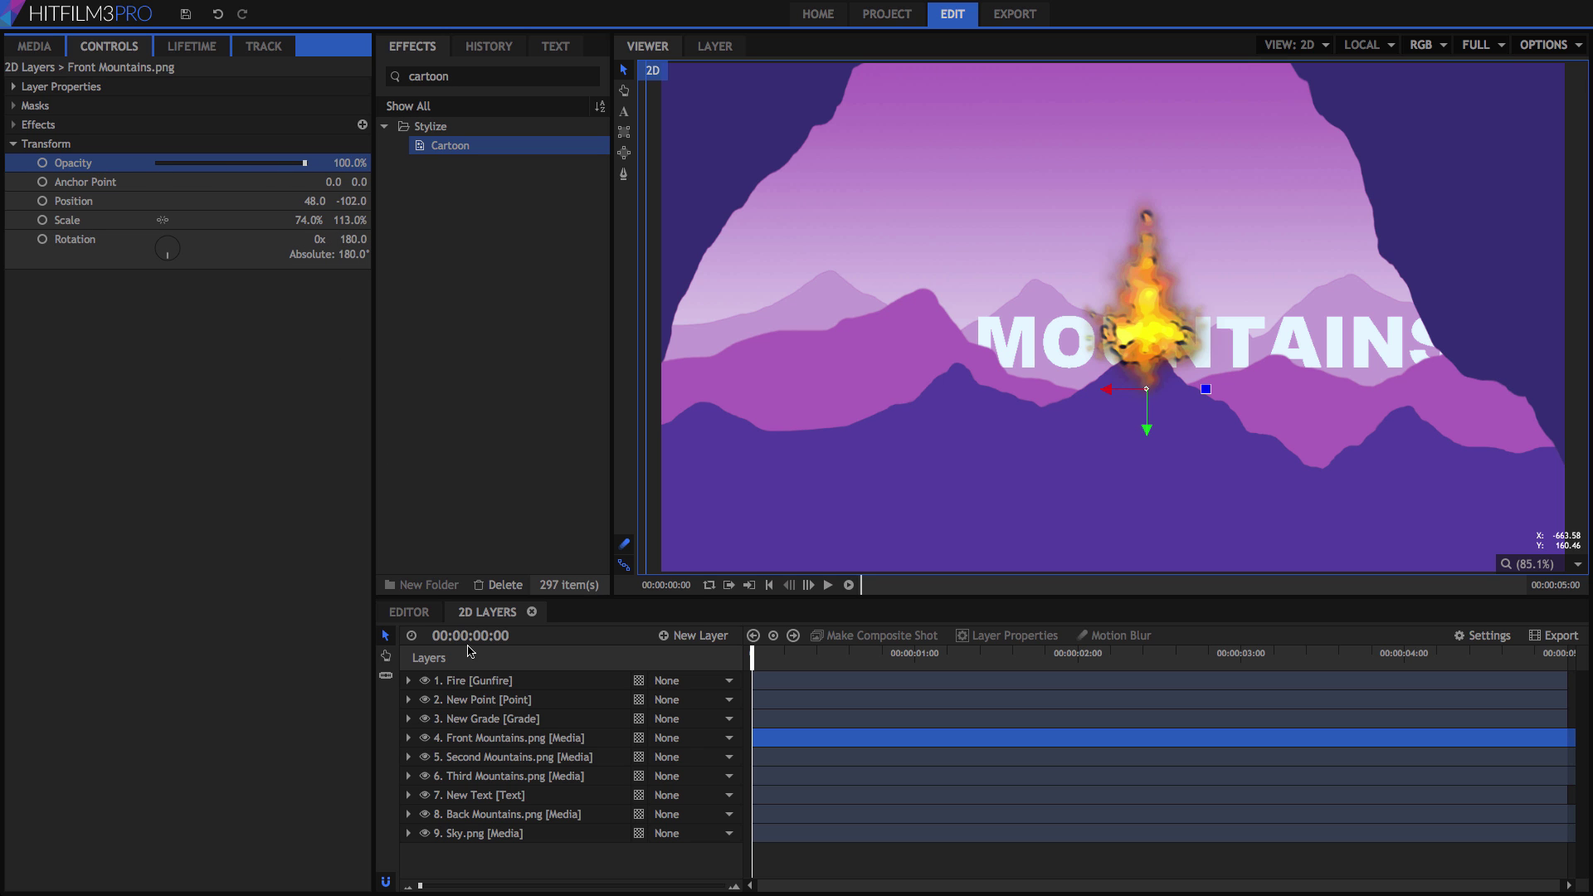
- Lower the Fire layer's opacity to 90%
{"action": "left_click", "coordinate": [467, 685]}
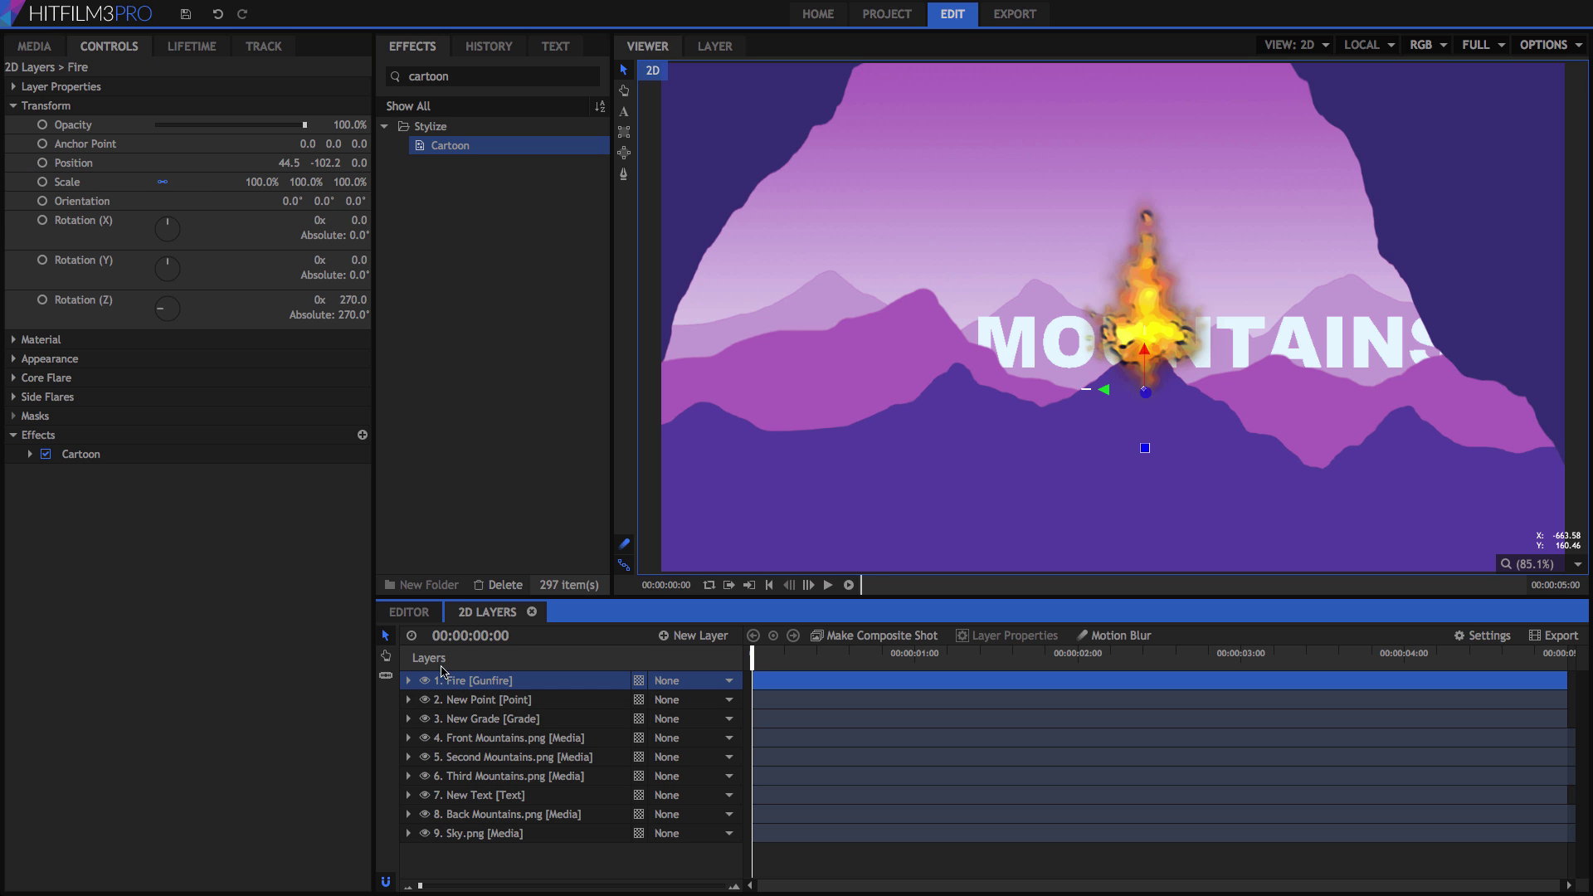
{"action": "mouse_move", "coordinate": [305, 127]}
{"action": "left_mouse_down"}
{"action": "mouse_move", "coordinate": [189, 126]}
{"action": "mouse_move", "coordinate": [318, 133]}
{"action": "mouse_move", "coordinate": [294, 131]}
{"action": "left_mouse_up"}
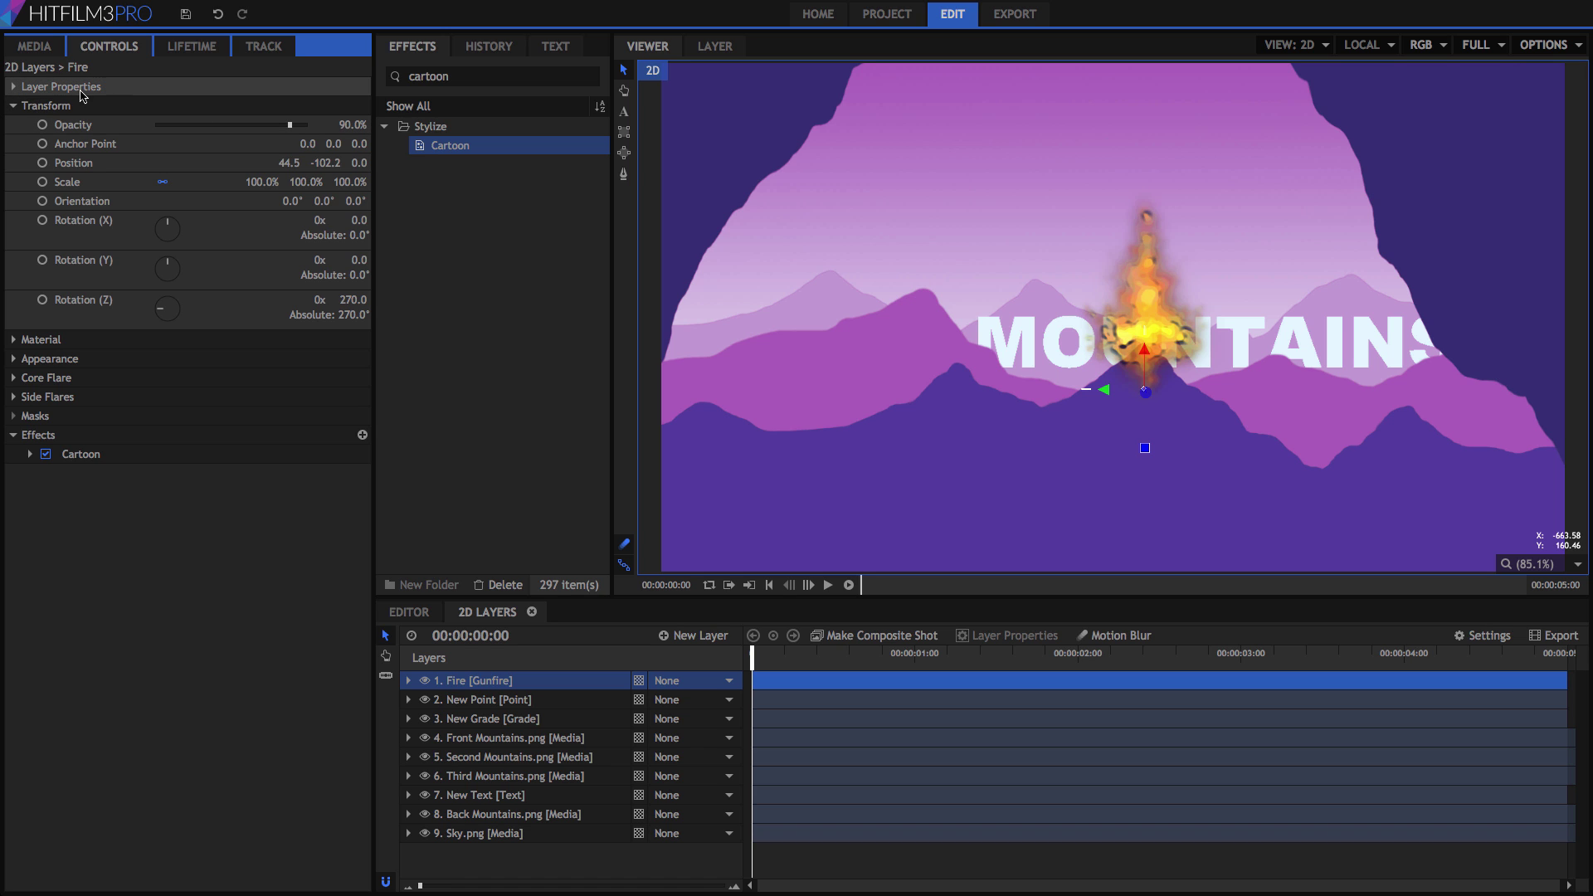
- Try the Add, Screen and Subtract blend modes on the Fire layer, and settle on Add
{"action": "left_click", "coordinate": [14, 87]}
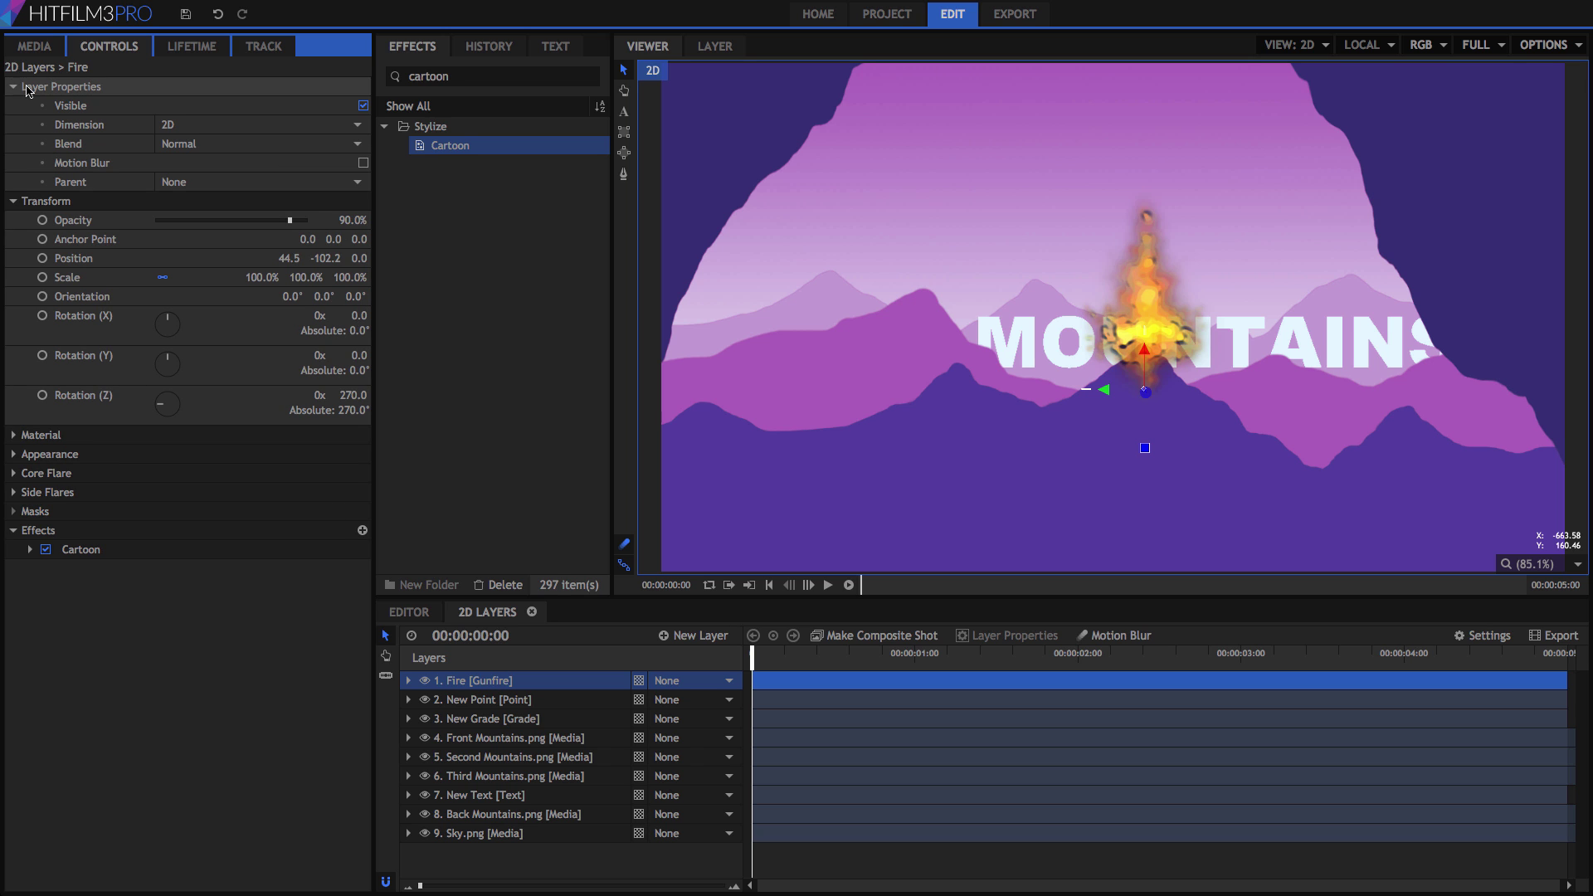
{"action": "left_click", "coordinate": [92, 145]}
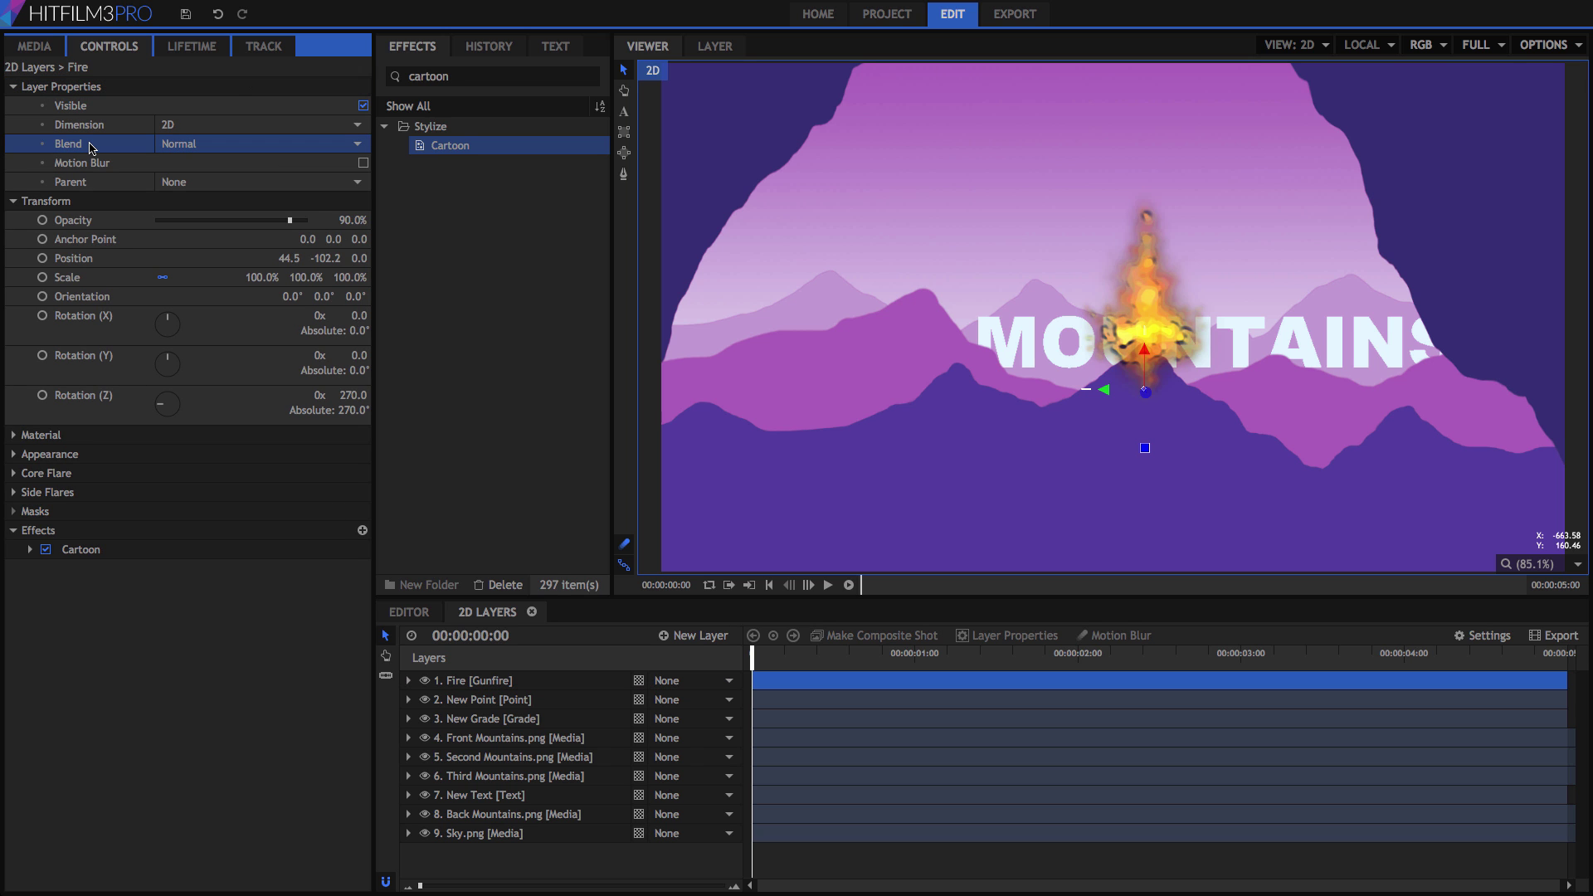
{"action": "left_click", "coordinate": [359, 146]}
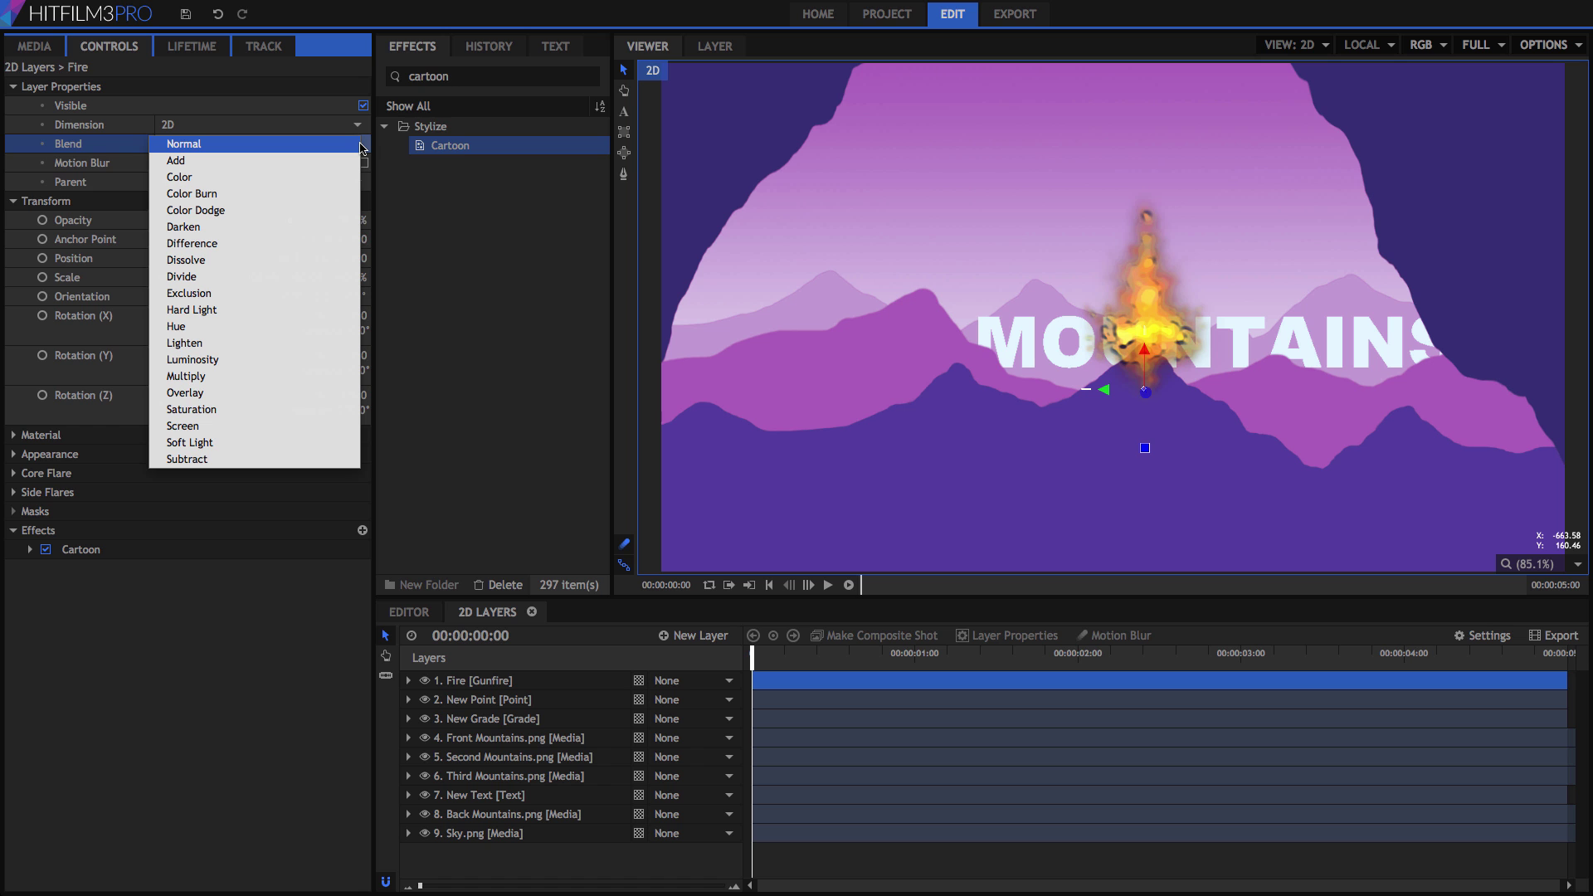
{"action": "left_click", "coordinate": [304, 166]}
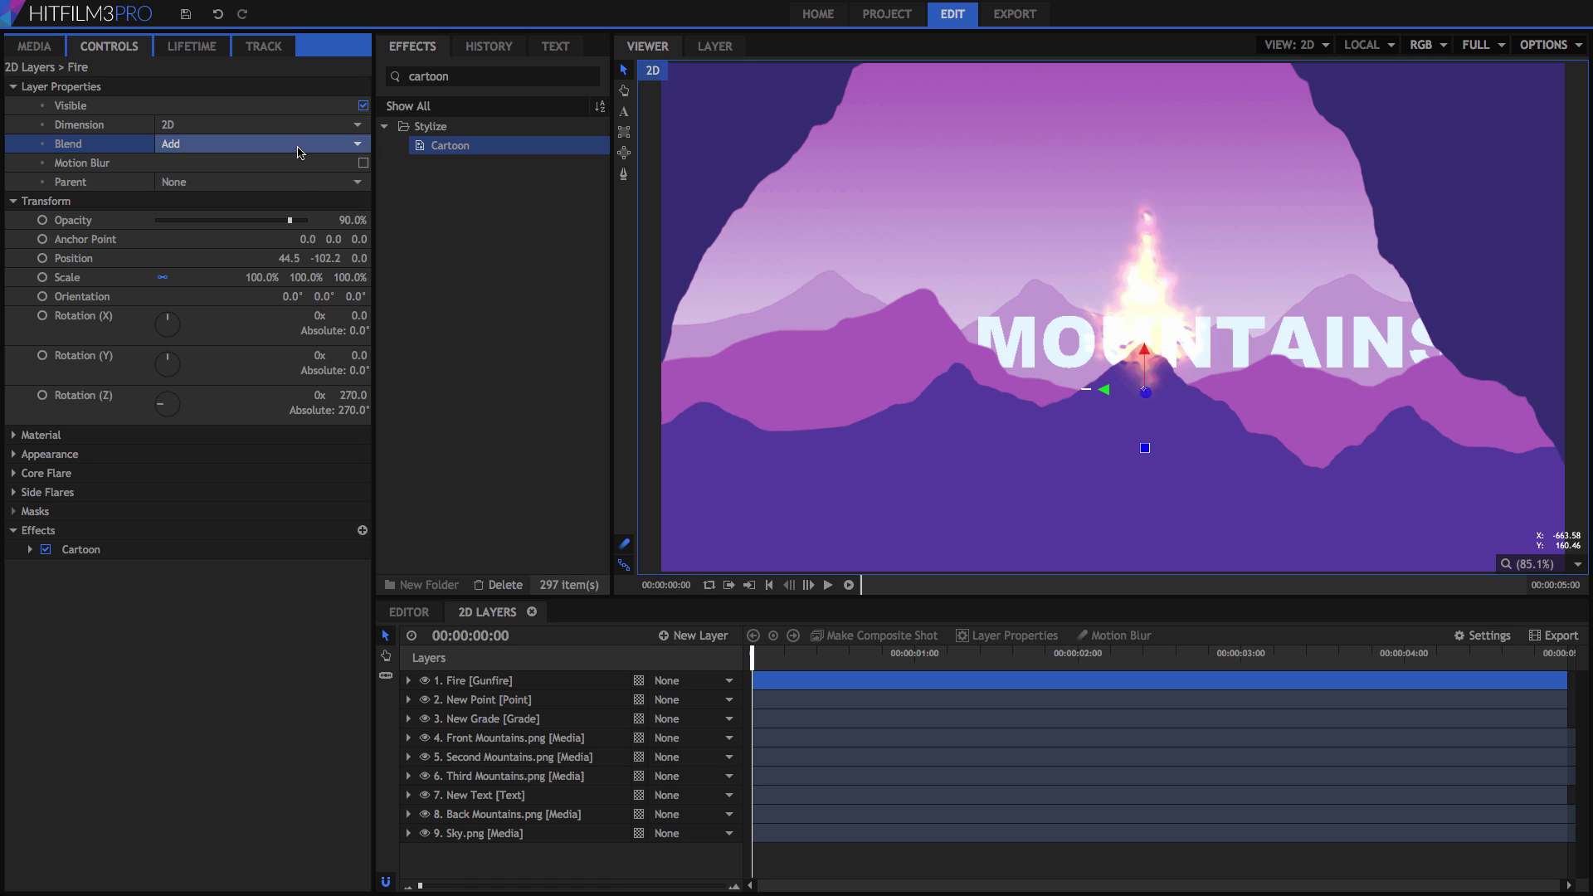
{"action": "left_click", "coordinate": [301, 148]}
{"action": "left_click", "coordinate": [273, 429]}
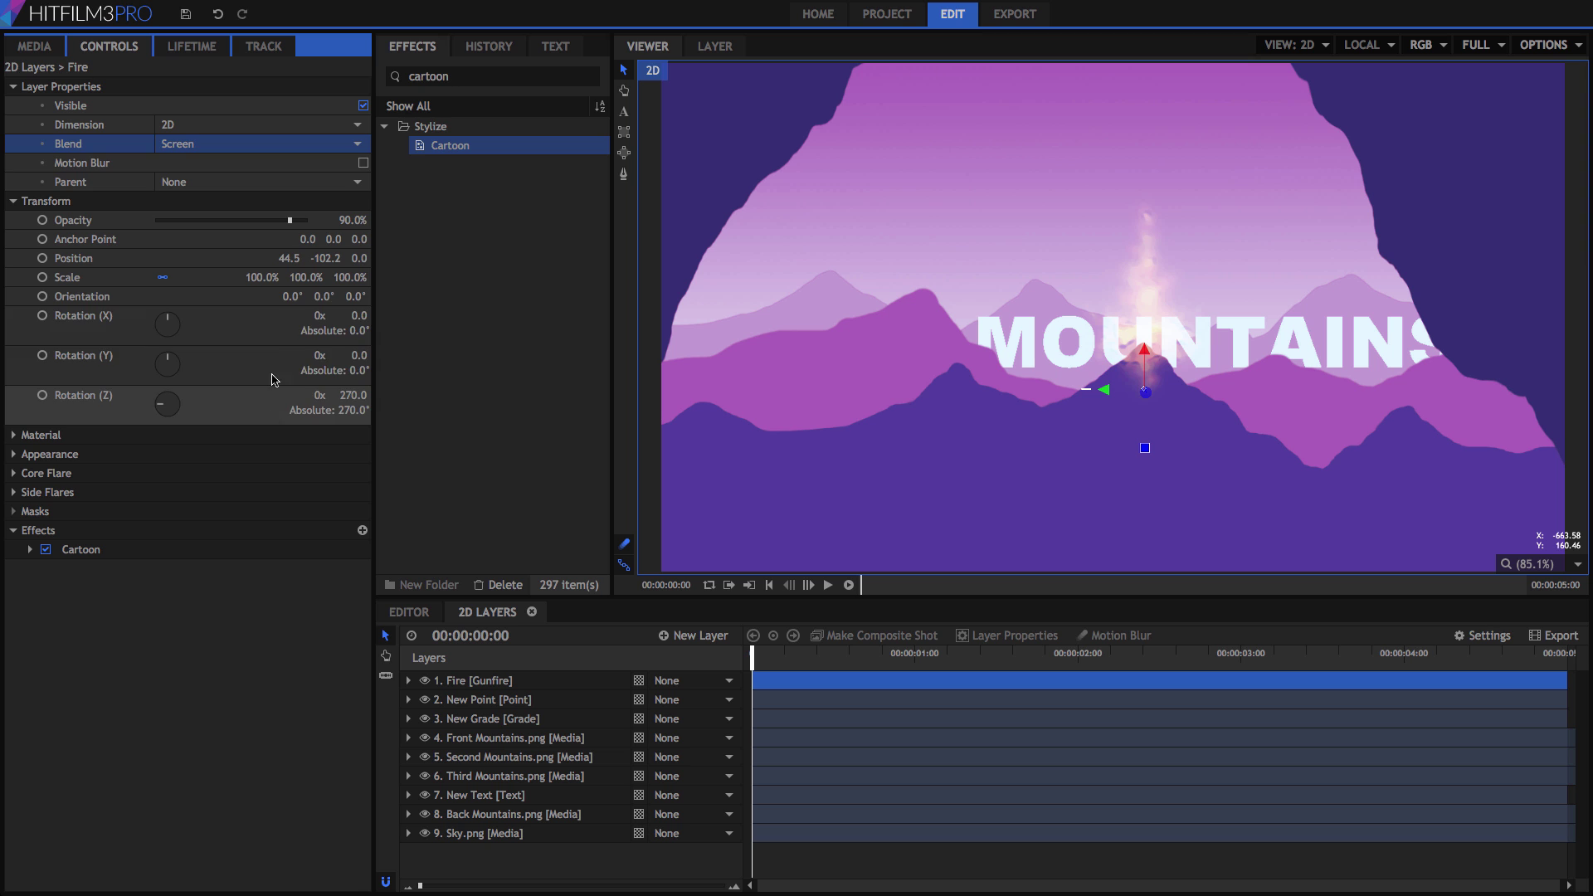
{"action": "left_click", "coordinate": [254, 155]}
{"action": "left_click", "coordinate": [259, 468]}
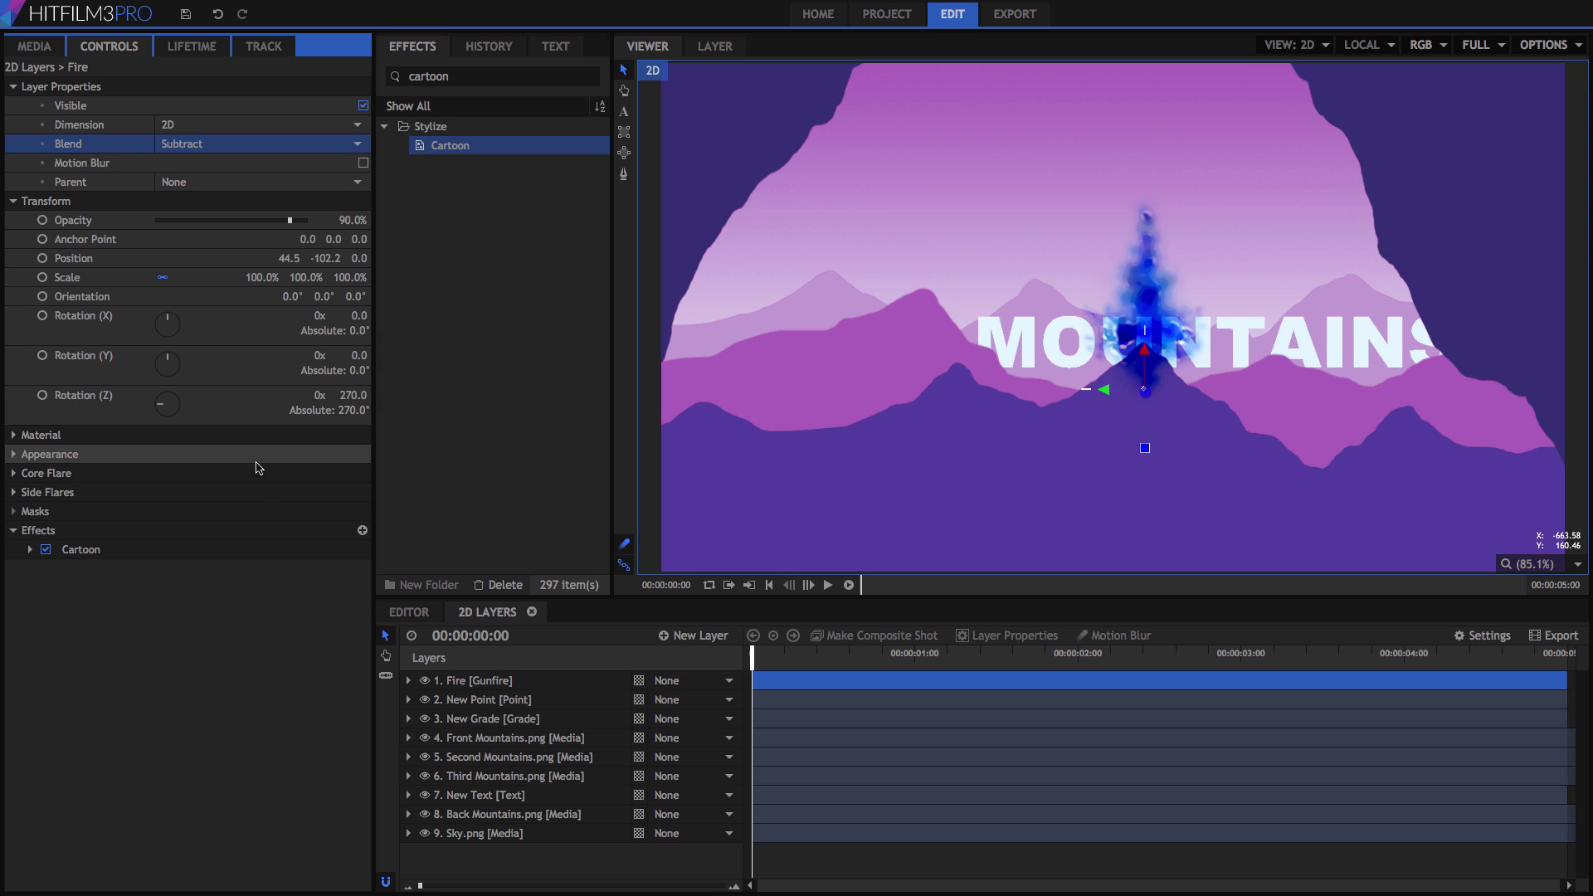
{"action": "left_click", "coordinate": [337, 146]}
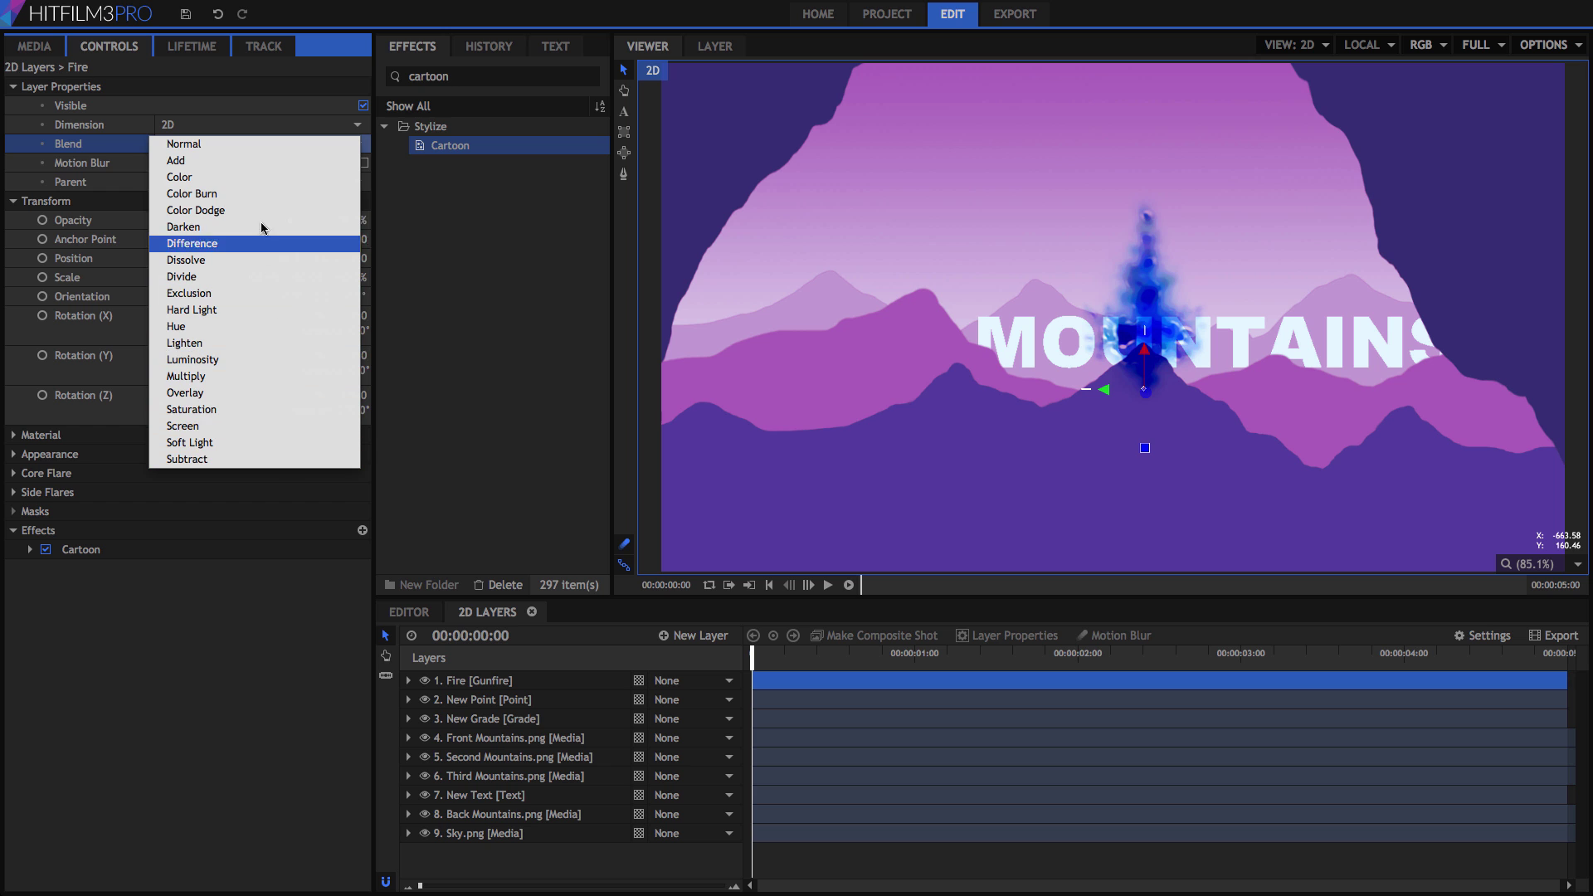
{"action": "left_click", "coordinate": [264, 164]}
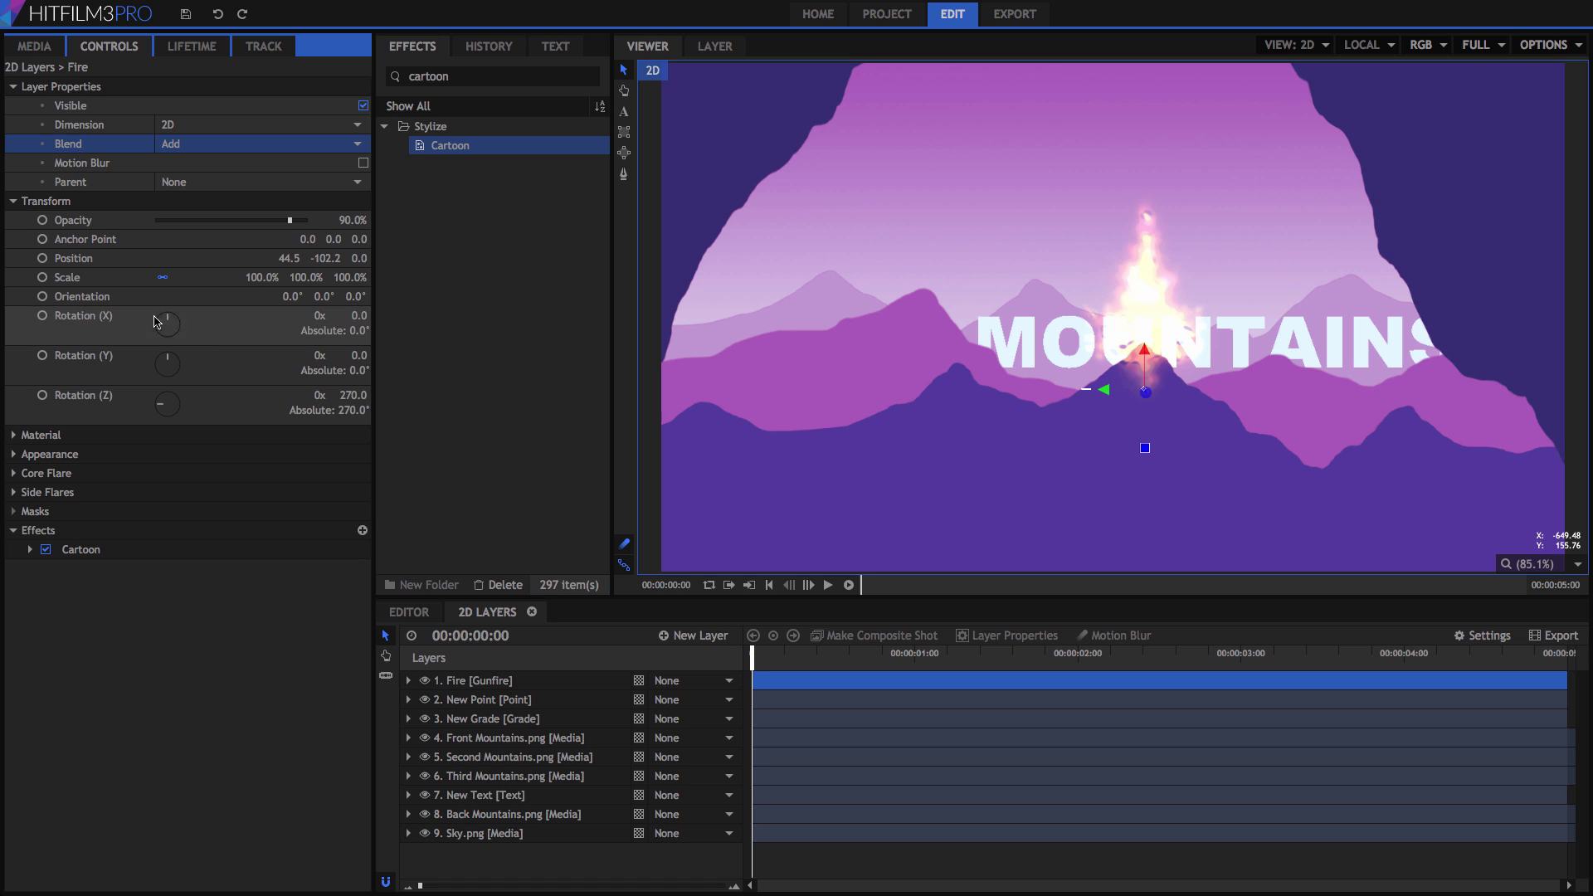
- Enable scale keyframing at the first frame on the Front, Second, Third and Back Mountains.png layers
{"action": "left_click", "coordinate": [44, 261]}
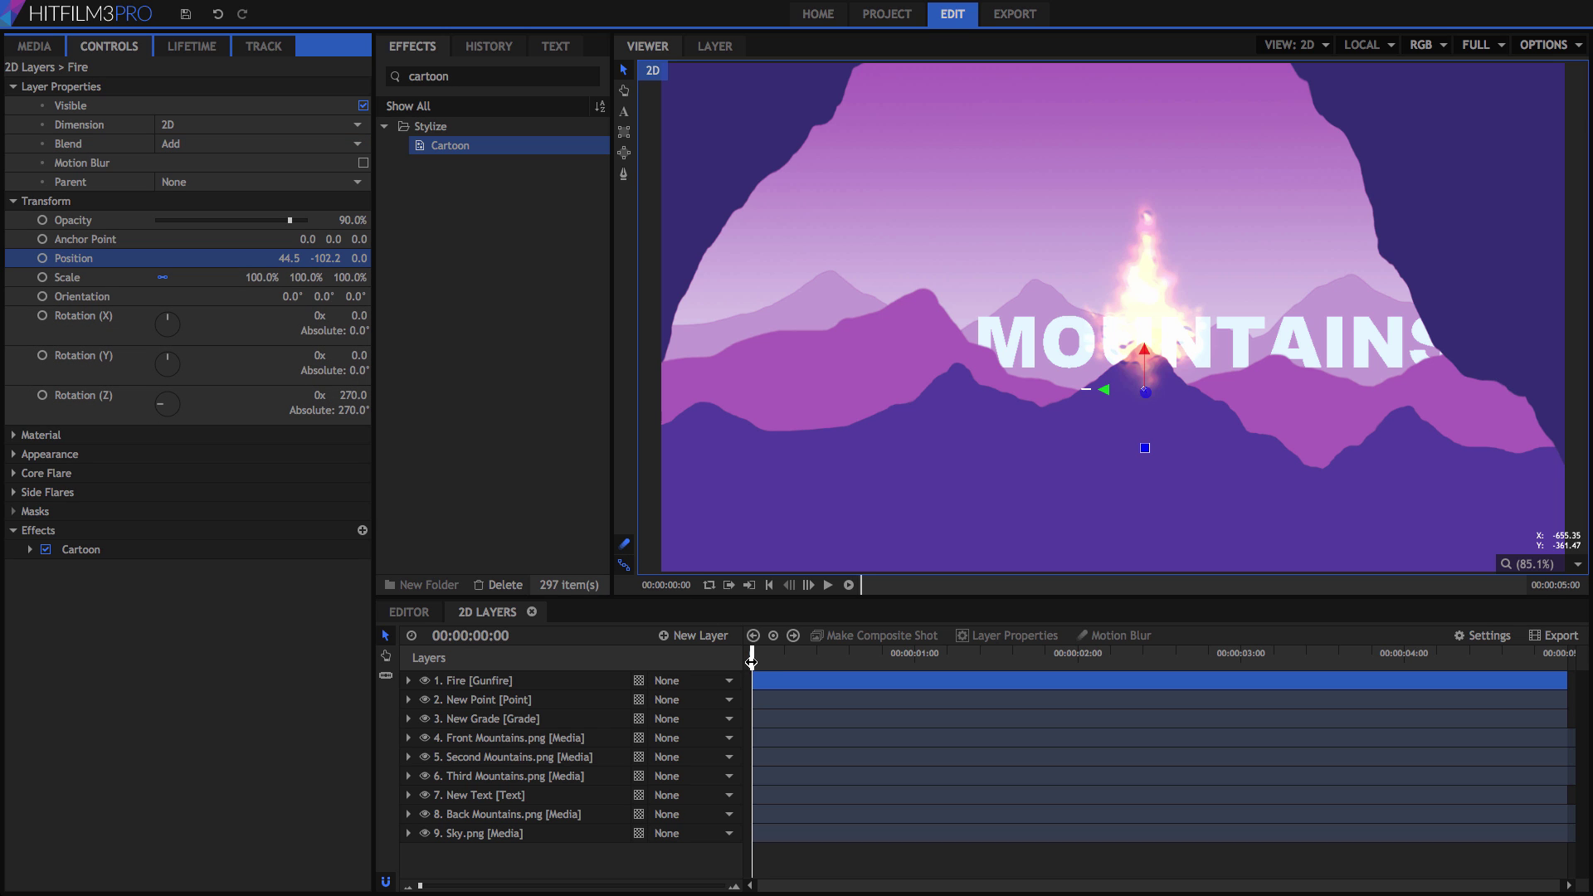
{"action": "left_click", "coordinate": [498, 740]}
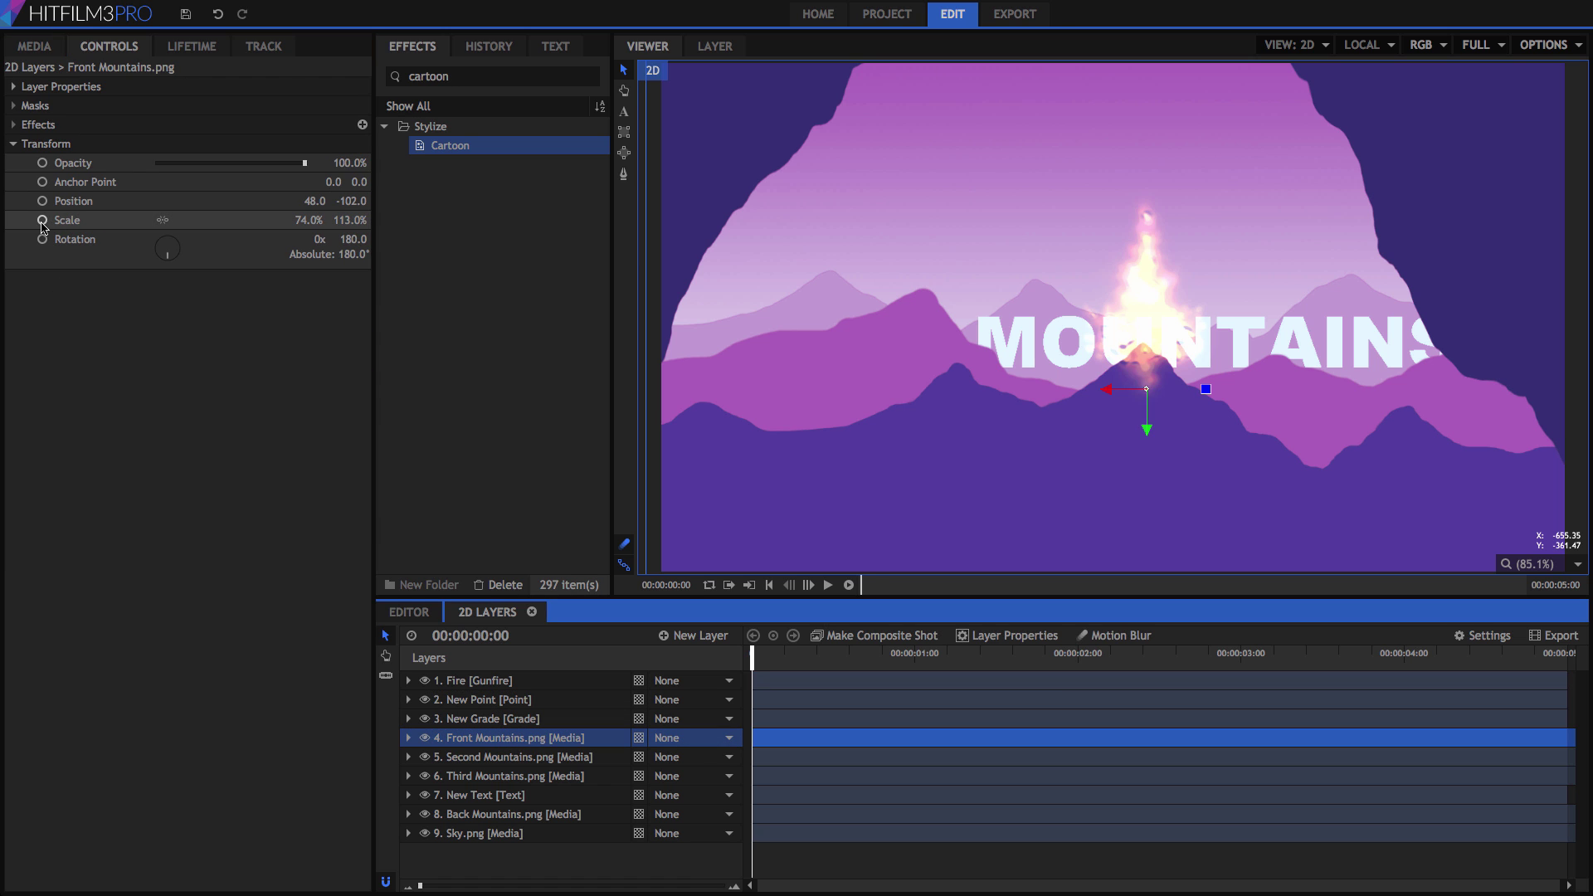
{"action": "left_click", "coordinate": [472, 757]}
{"action": "left_click", "coordinate": [43, 221]}
{"action": "left_click", "coordinate": [491, 777]}
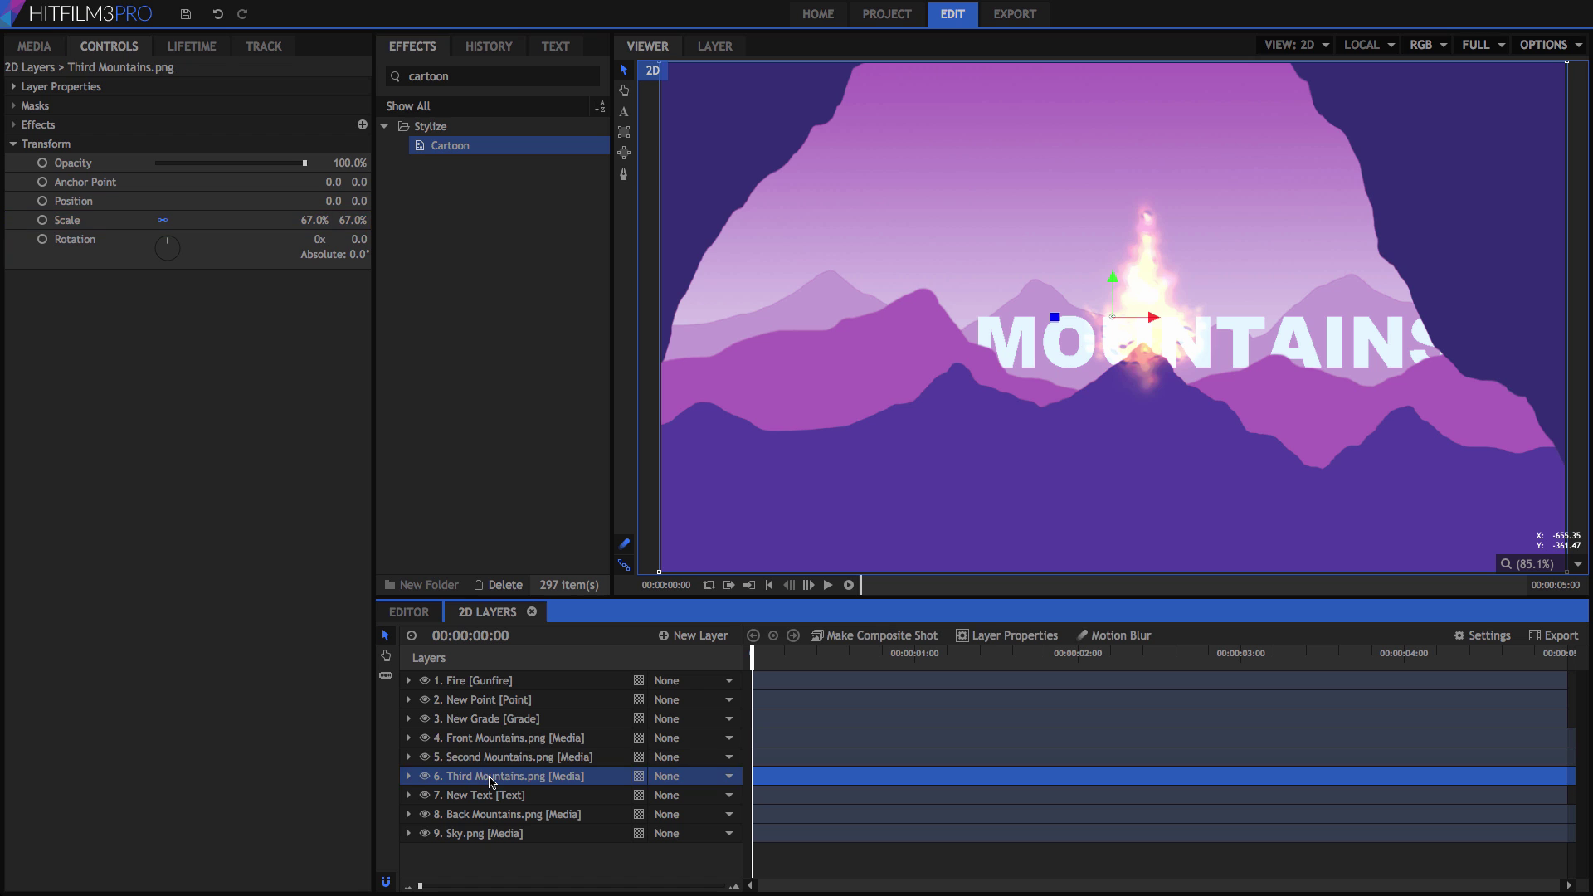
{"action": "left_click", "coordinate": [43, 221]}
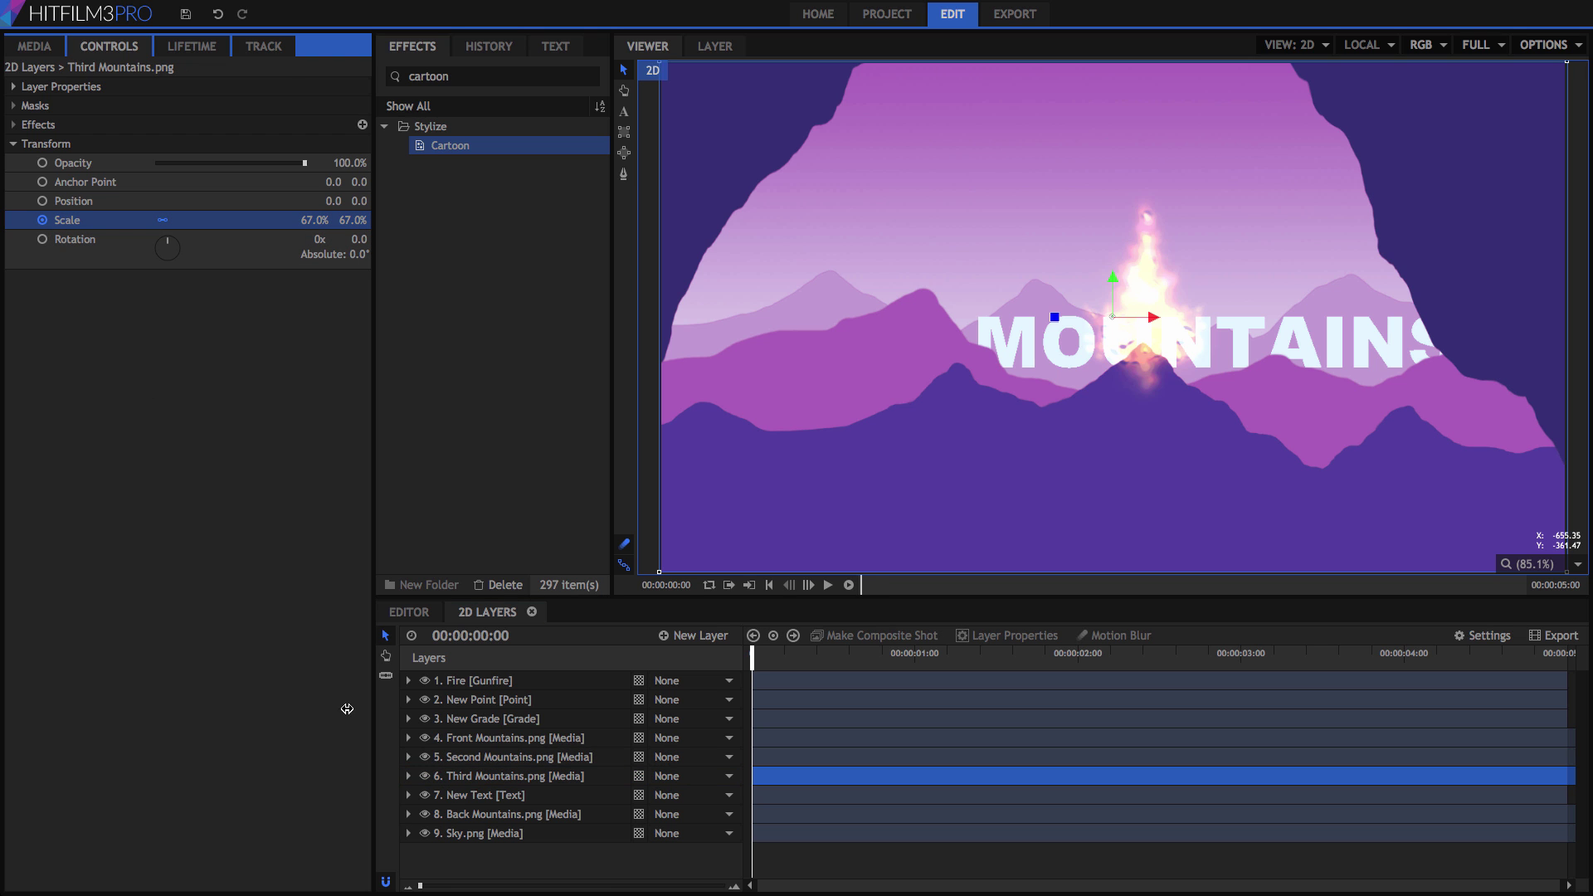
{"action": "left_click", "coordinate": [498, 814]}
{"action": "left_click", "coordinate": [44, 222]}
- Expand the Back Mountains.png transform properties and keyframe its scale at 70% at 00:00:04:29
{"action": "left_click", "coordinate": [408, 814]}
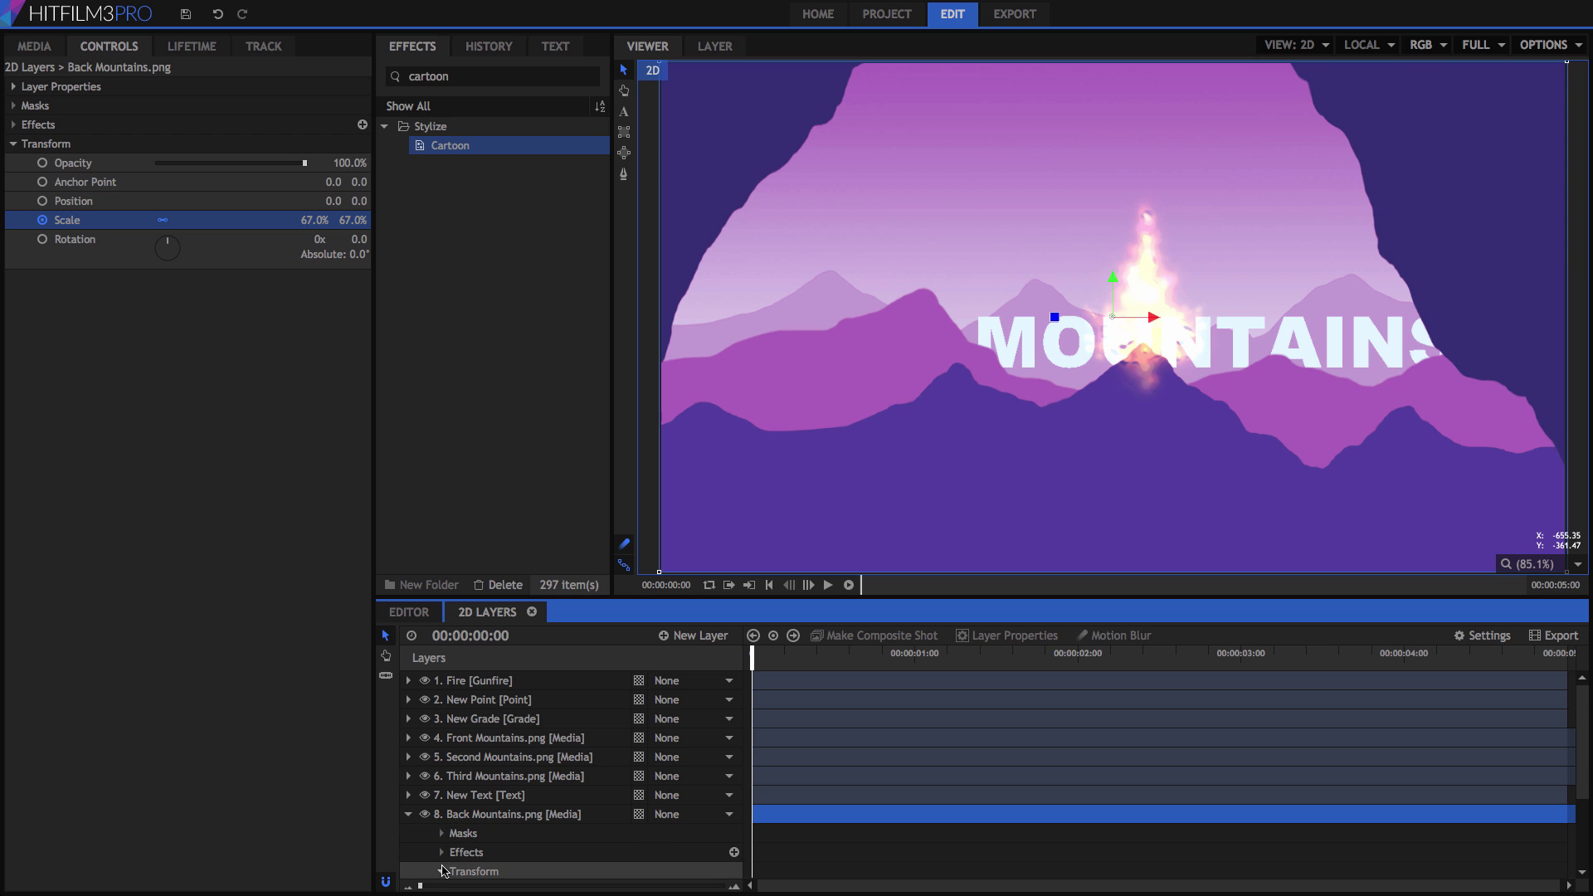
{"action": "left_click", "coordinate": [444, 871]}
{"action": "scroll", "coordinate": [581, 838], "scroll_direction": "down", "scroll_amount": 3}
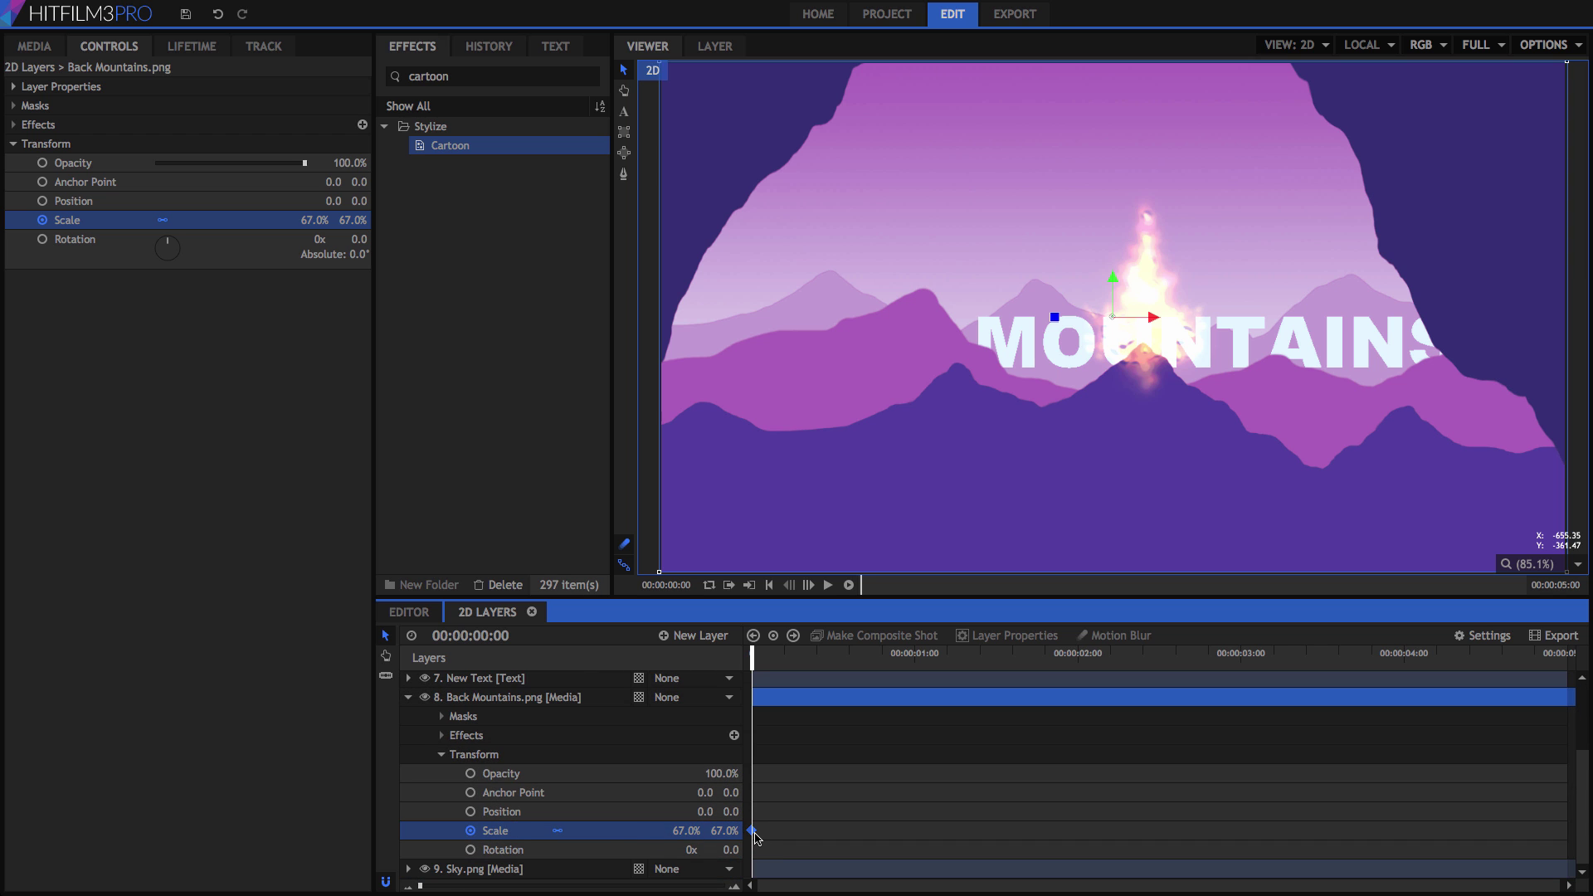
{"action": "left_click_drag", "start_coordinate": [752, 658], "coordinate": [1562, 658]}
{"action": "left_click", "coordinate": [687, 831]}
{"action": "type", "text": "70"}
{"action": "key", "text": "Return"}
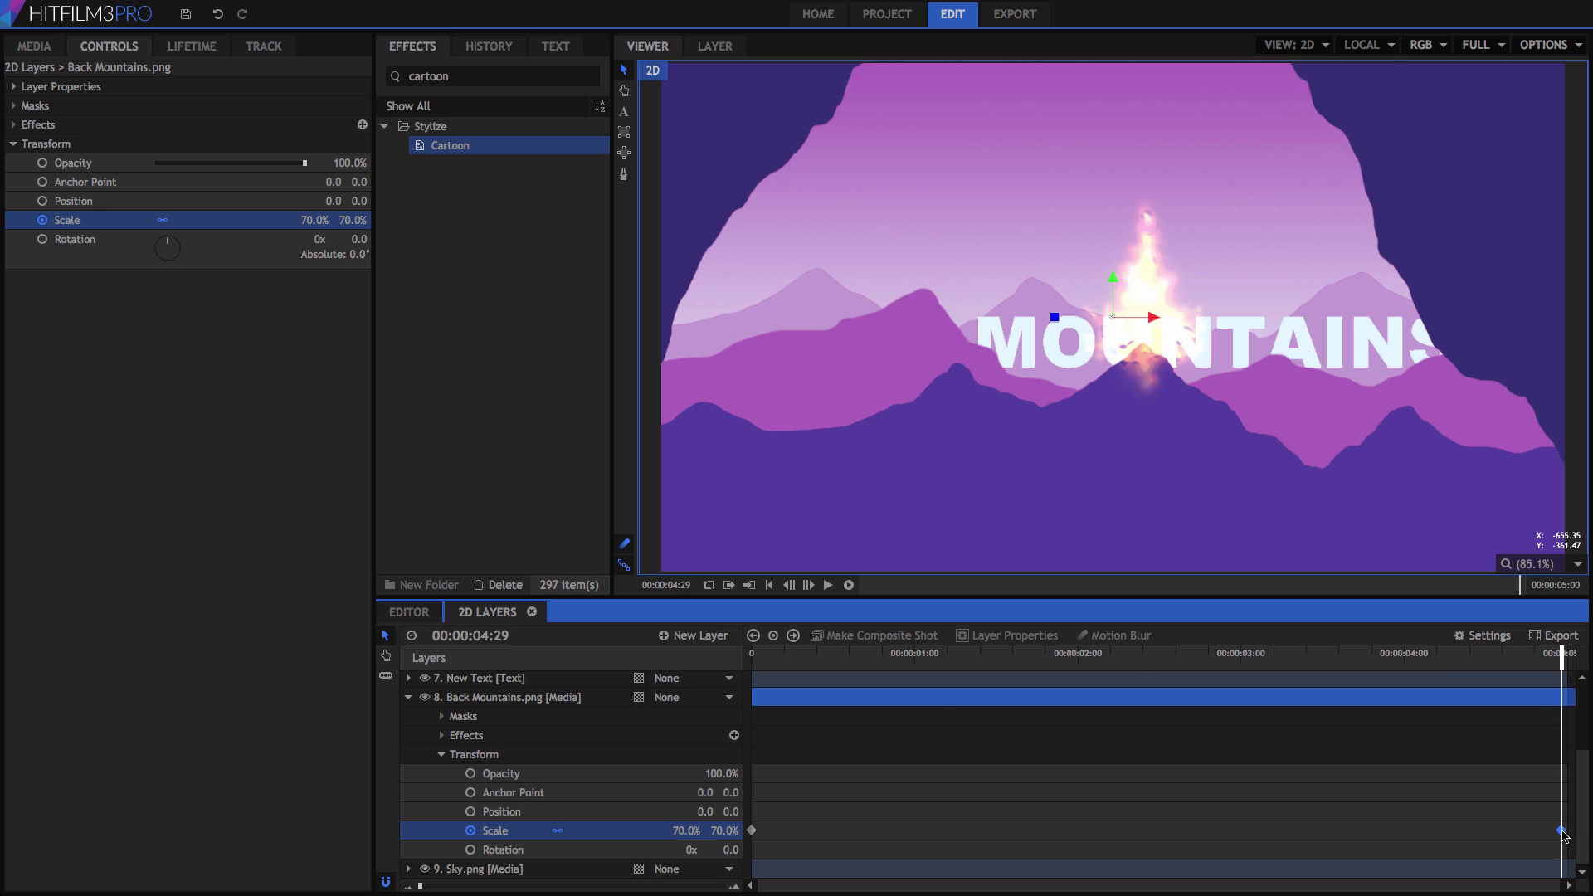
{"action": "mouse_move", "coordinate": [1564, 658]}
{"action": "left_mouse_down"}
{"action": "mouse_move", "coordinate": [615, 674]}
{"action": "mouse_move", "coordinate": [1564, 662]}
{"action": "left_mouse_up"}
{"action": "mouse_move", "coordinate": [1561, 655]}
{"action": "left_mouse_down"}
{"action": "mouse_move", "coordinate": [759, 672]}
{"action": "mouse_move", "coordinate": [1564, 672]}
{"action": "left_mouse_up"}
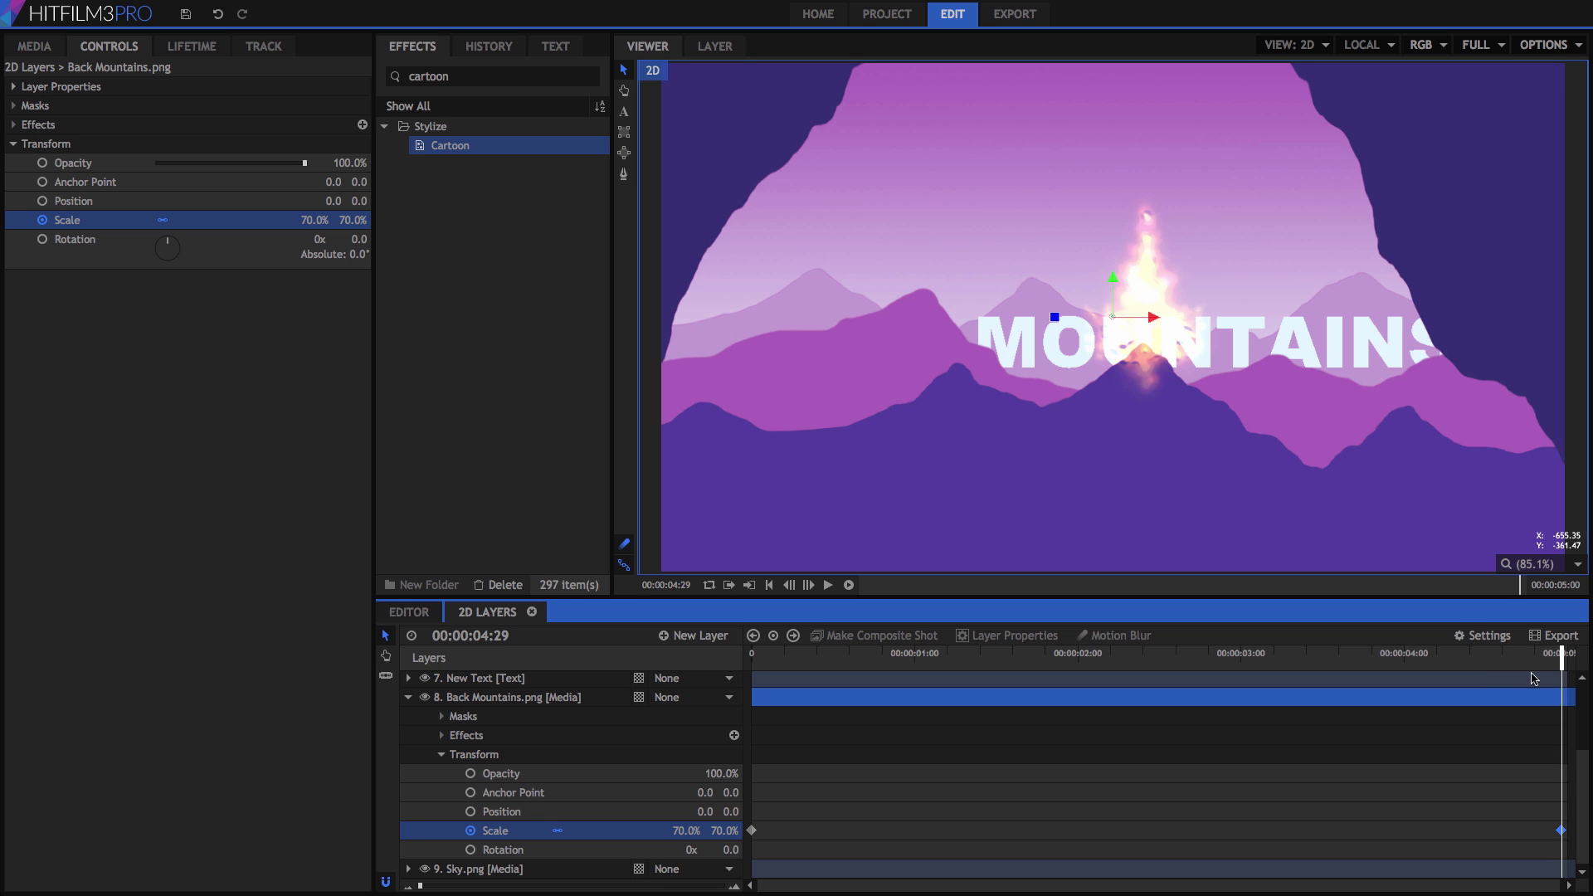
- Collapse the Back Mountains.png layer and set the Third Mountains.png scale to 75% at the last frame
{"action": "left_click", "coordinate": [409, 701]}
{"action": "left_click", "coordinate": [478, 778]}
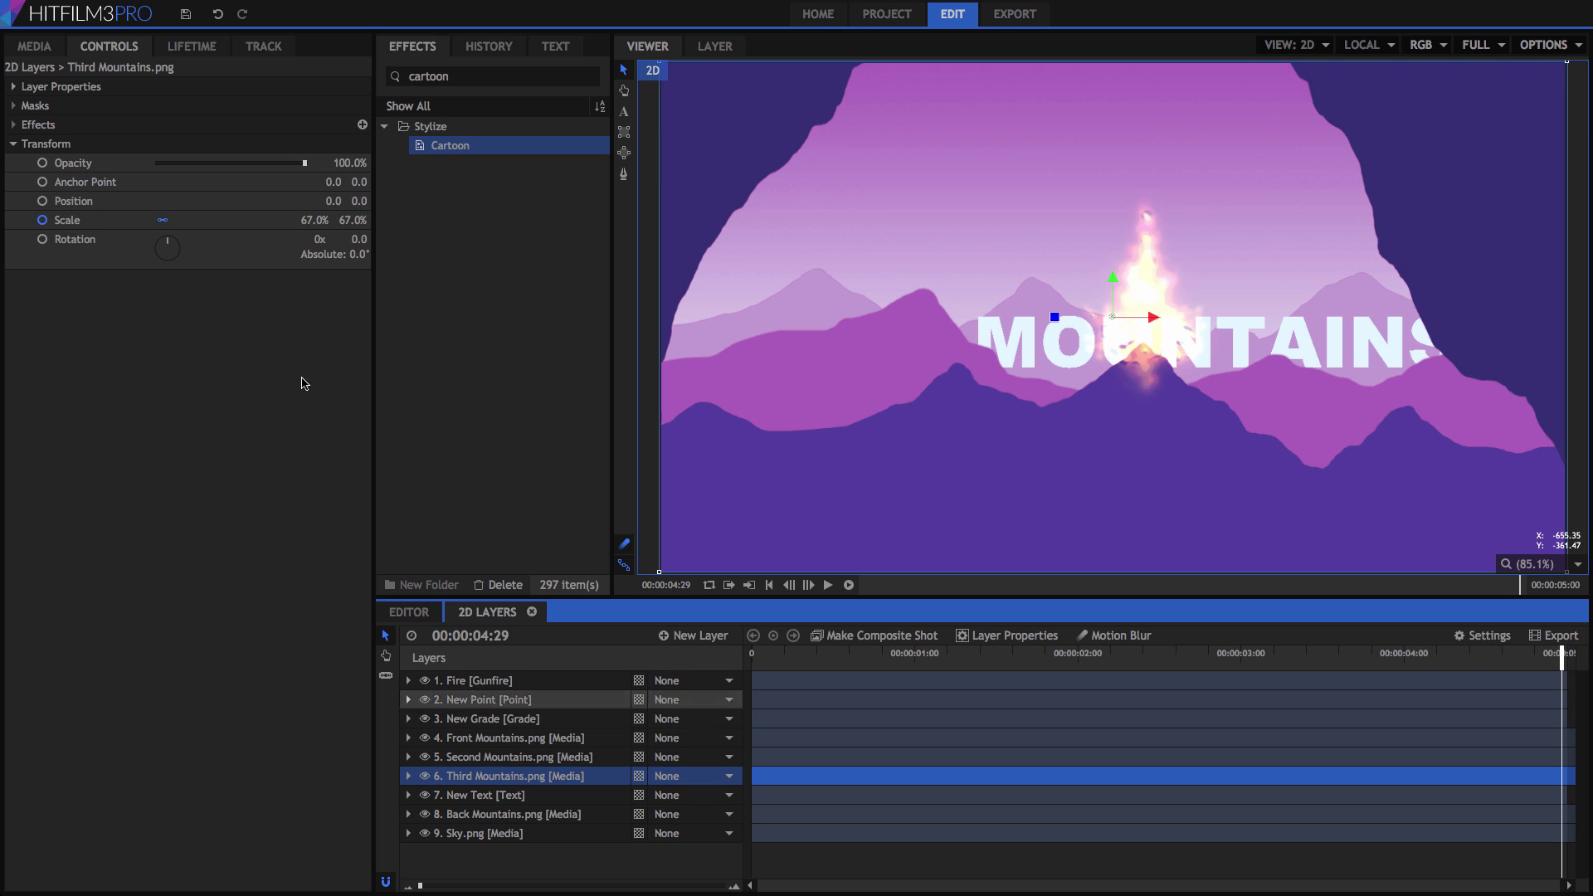
{"action": "left_click", "coordinate": [301, 231]}
{"action": "type", "text": "75"}
{"action": "key", "text": "Return"}
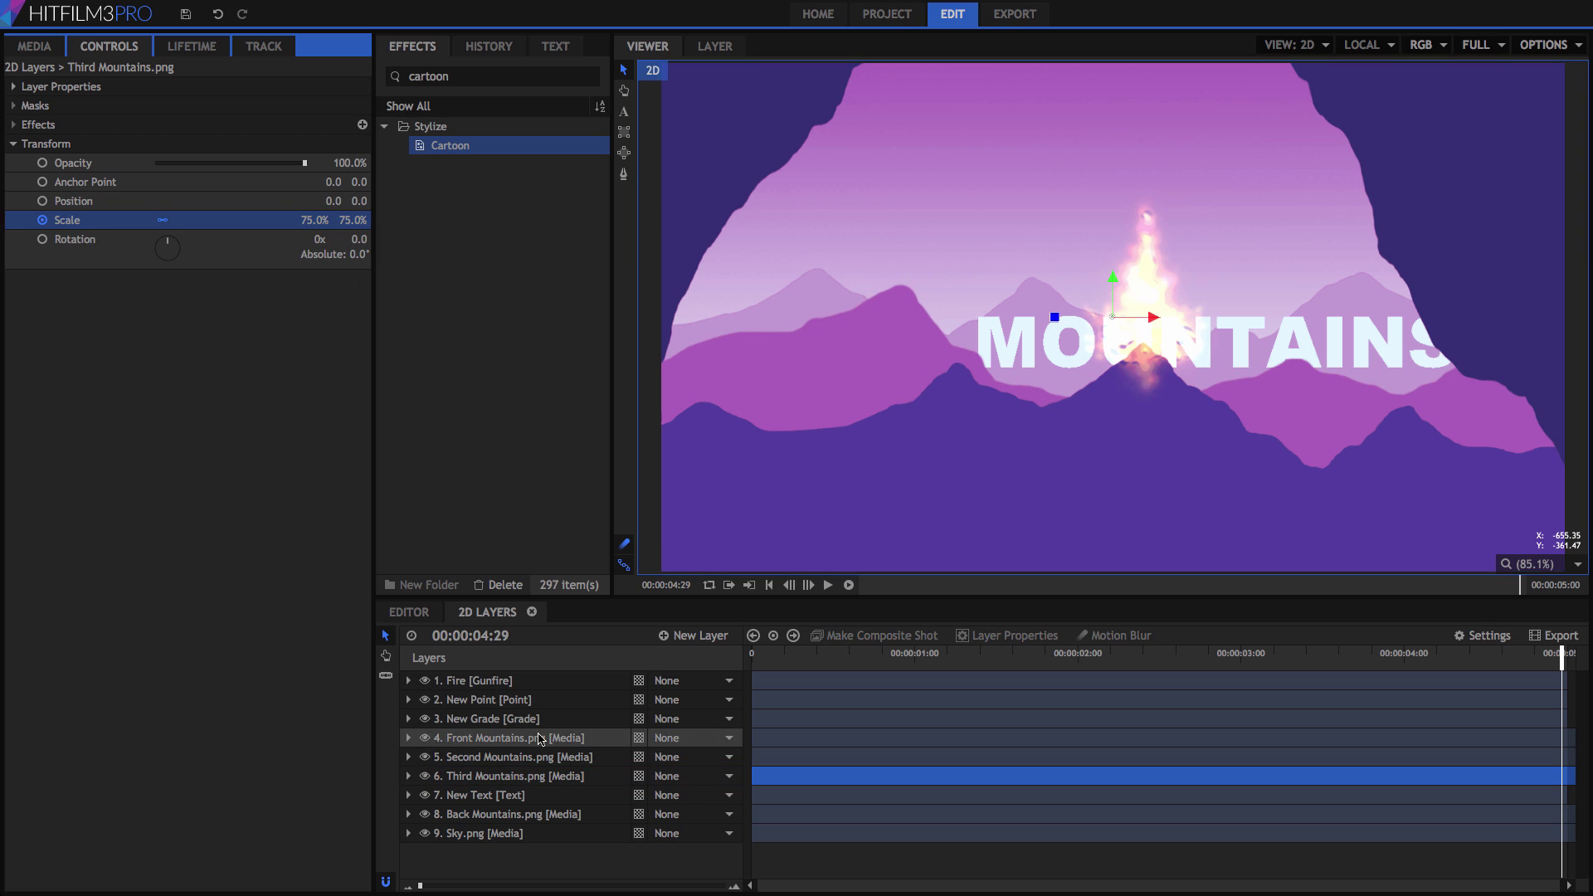
- Set the Second Mountains.png layer's scale to 85% at the last frame
{"action": "left_click", "coordinate": [515, 757]}
{"action": "type", "text": "8"}
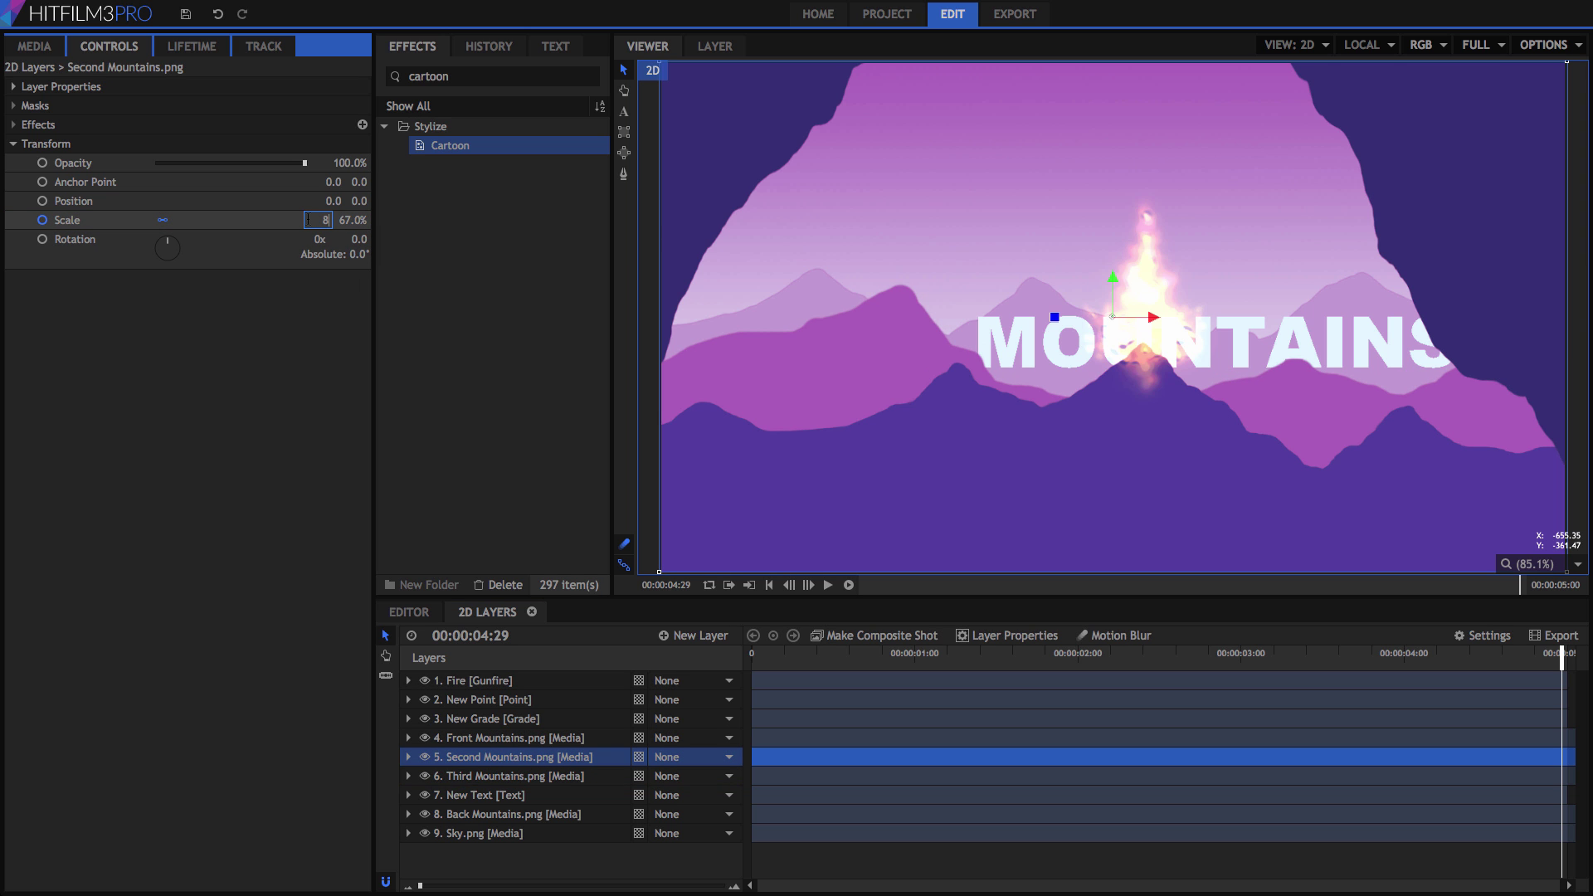
{"action": "key", "text": "Return"}
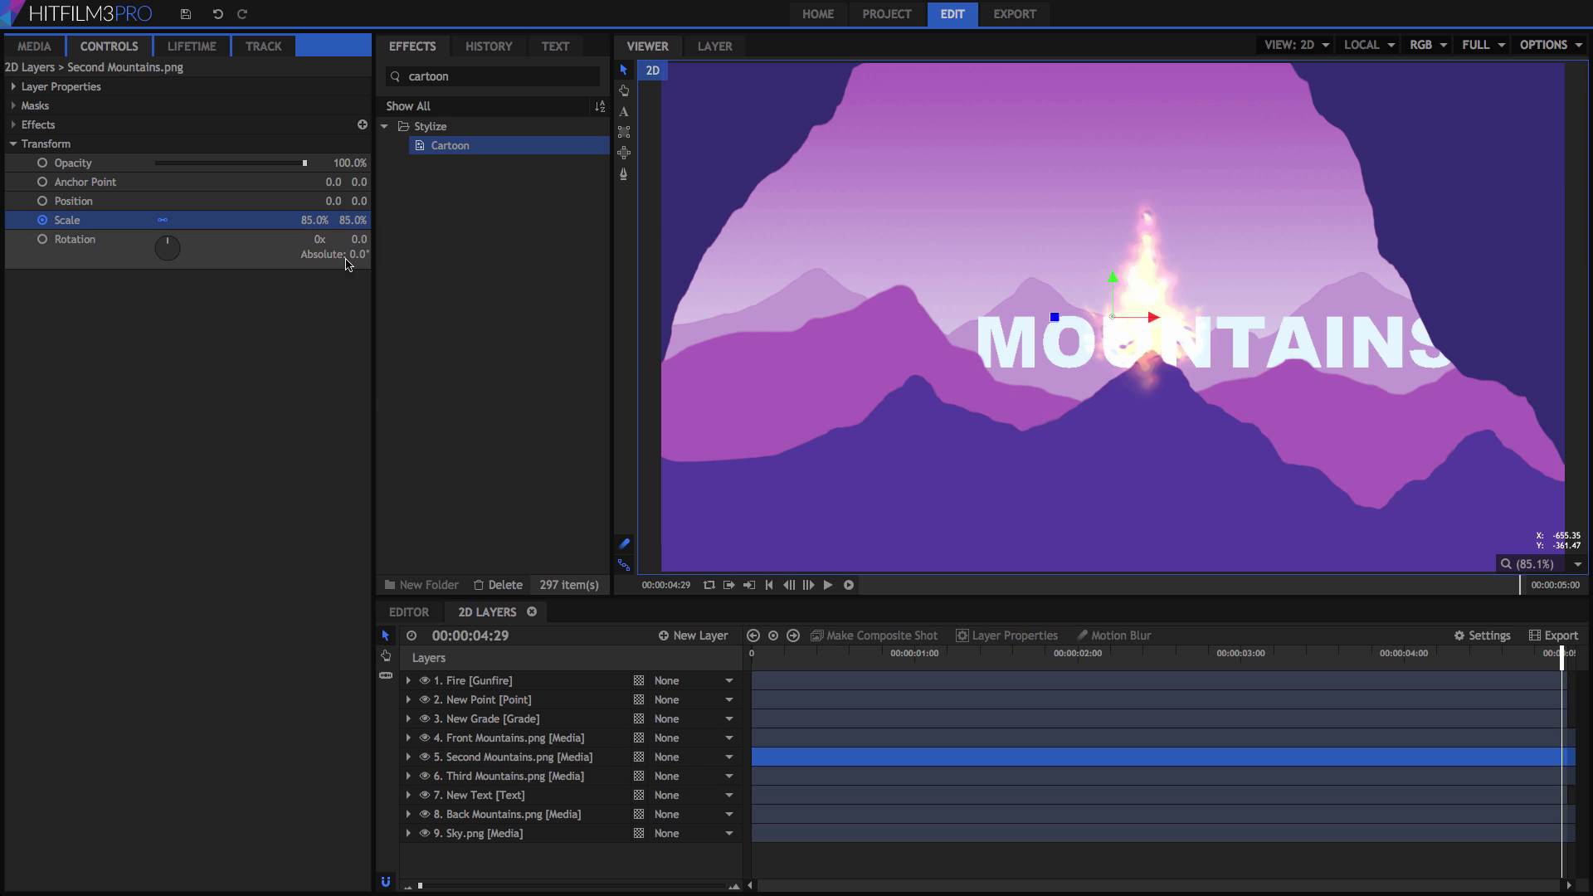
- Link the Front Mountains.png scale axes and set its horizontal scale to 100% at the last frame, scaling the height proportionally
{"action": "left_click", "coordinate": [503, 740]}
{"action": "left_click", "coordinate": [164, 223]}
{"action": "left_click", "coordinate": [305, 220]}
{"action": "type", "text": "1"}
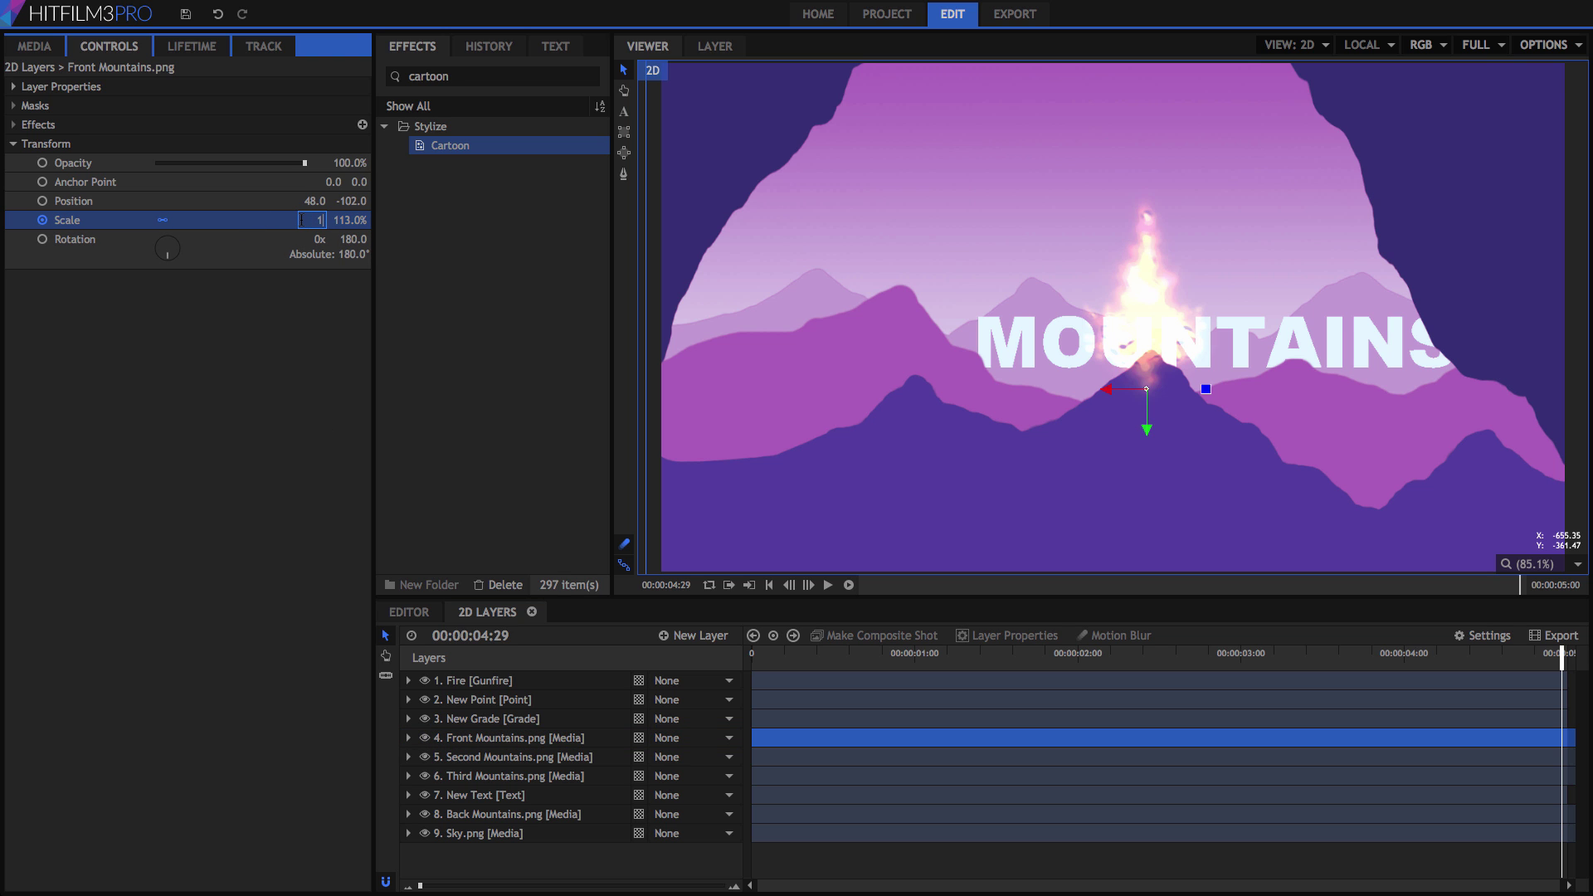
{"action": "type", "text": "00"}
{"action": "key", "text": "Return"}
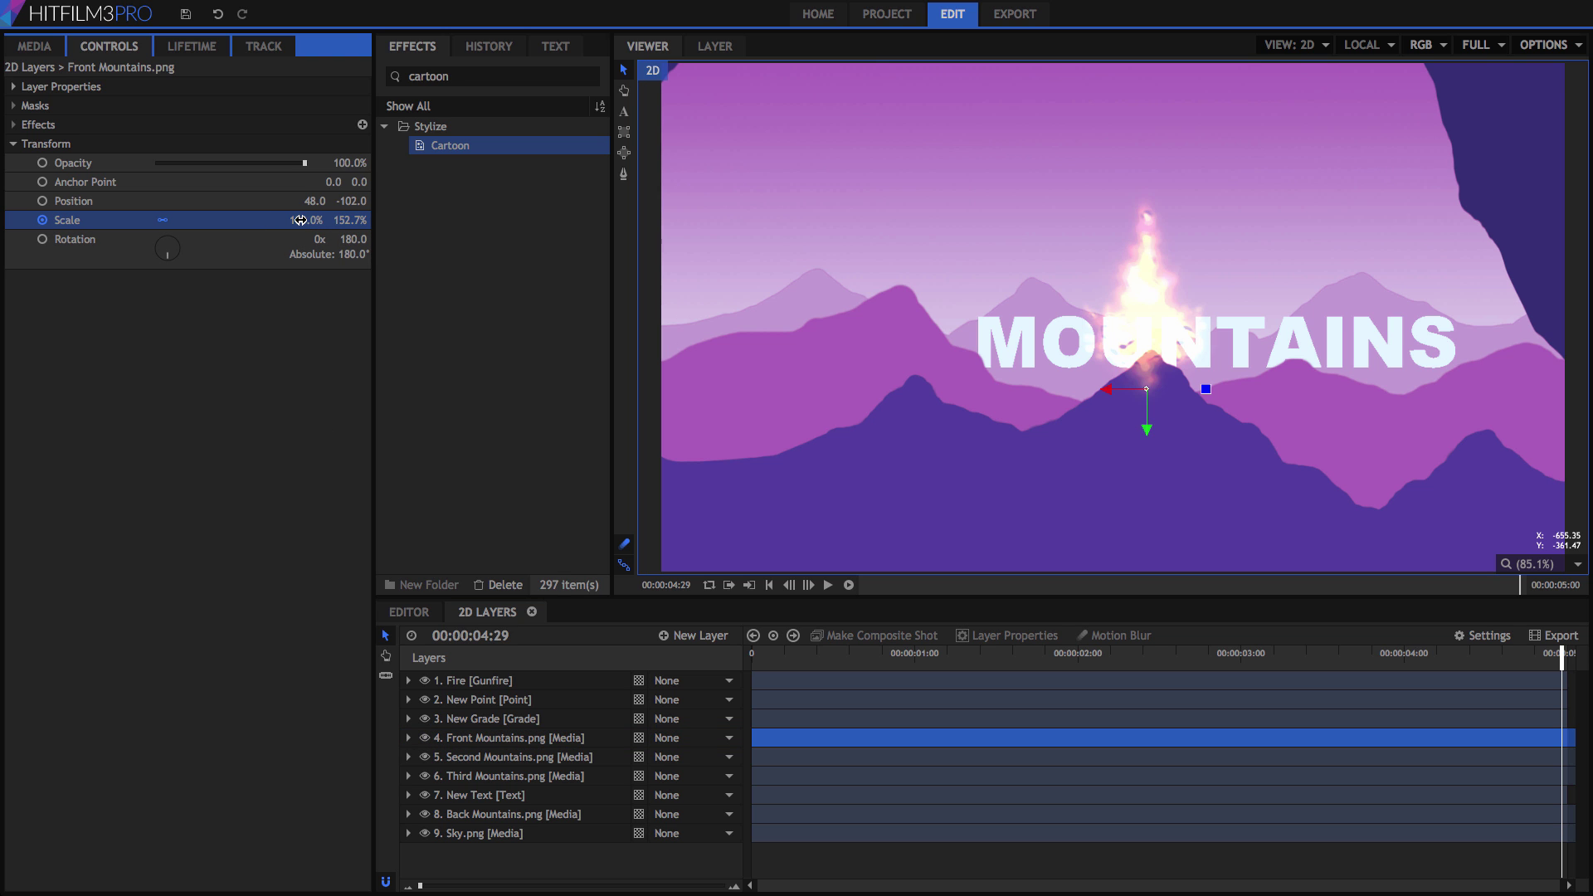
- Play the scale animation from the first frame with the Fire and New Text layers hidden, and show both layers again
{"action": "left_click", "coordinate": [1562, 658]}
{"action": "left_click_drag", "start_coordinate": [1562, 658], "coordinate": [752, 659]}
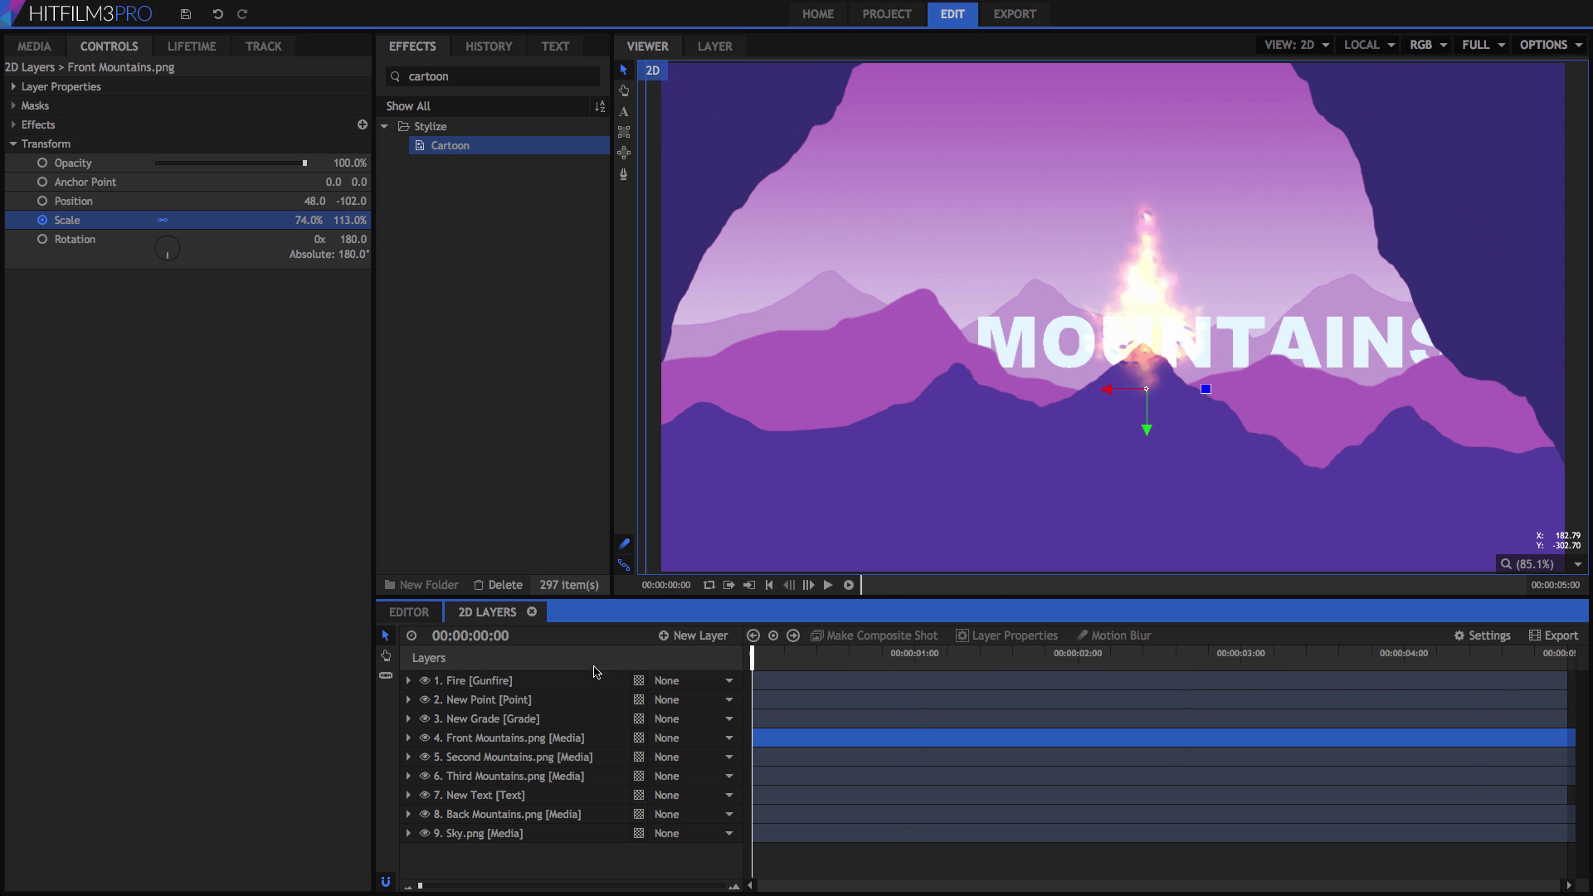
{"action": "left_click", "coordinate": [426, 681]}
{"action": "left_click", "coordinate": [425, 795]}
{"action": "left_click", "coordinate": [829, 585]}
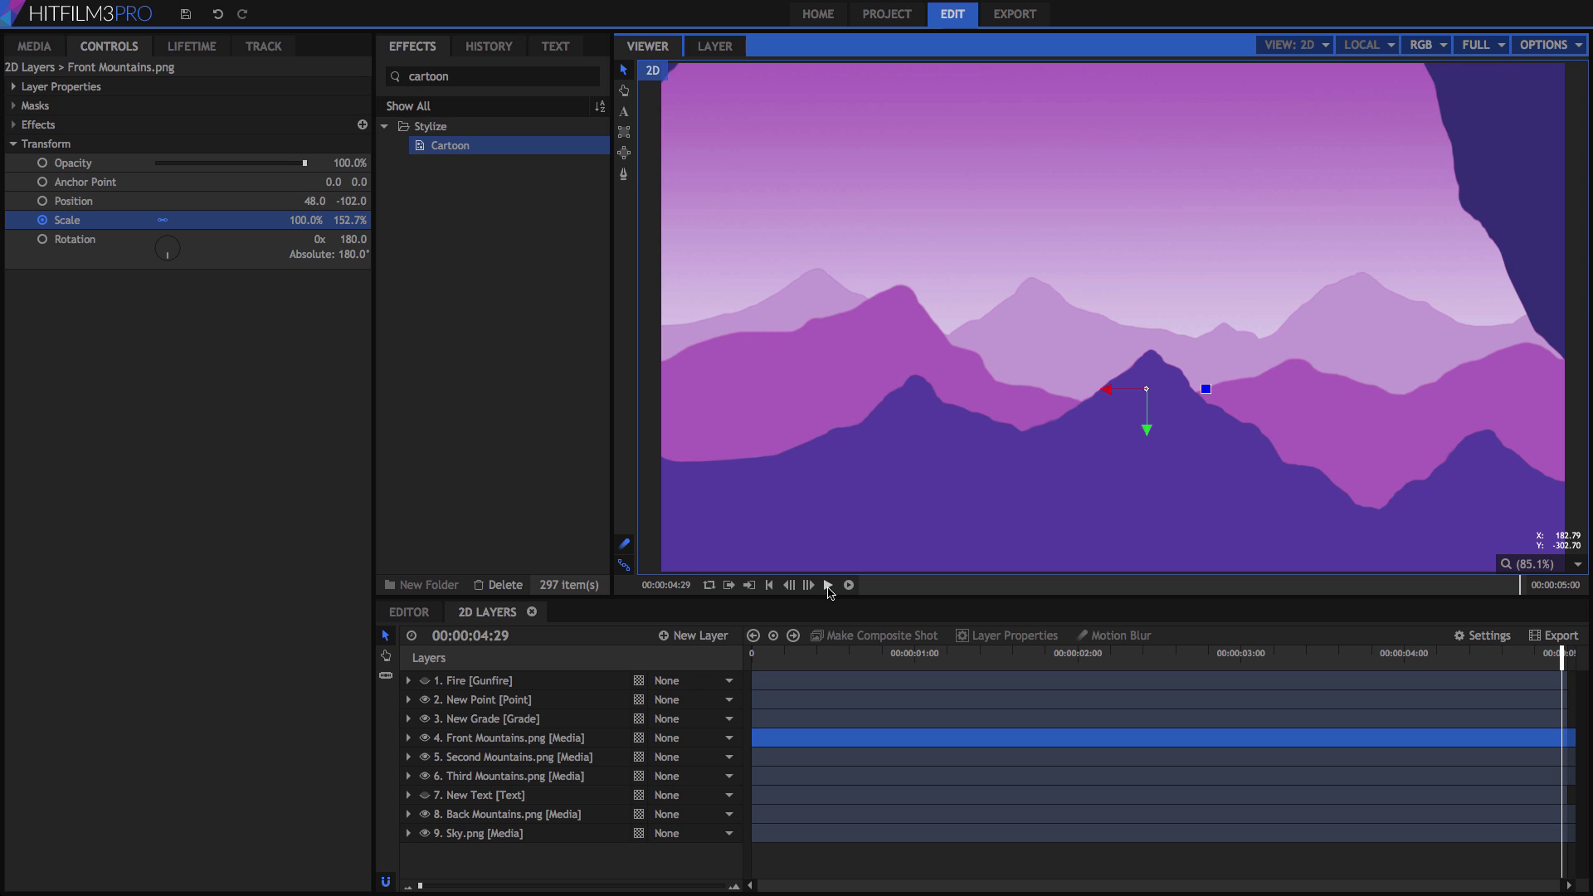
{"action": "left_click", "coordinate": [757, 654]}
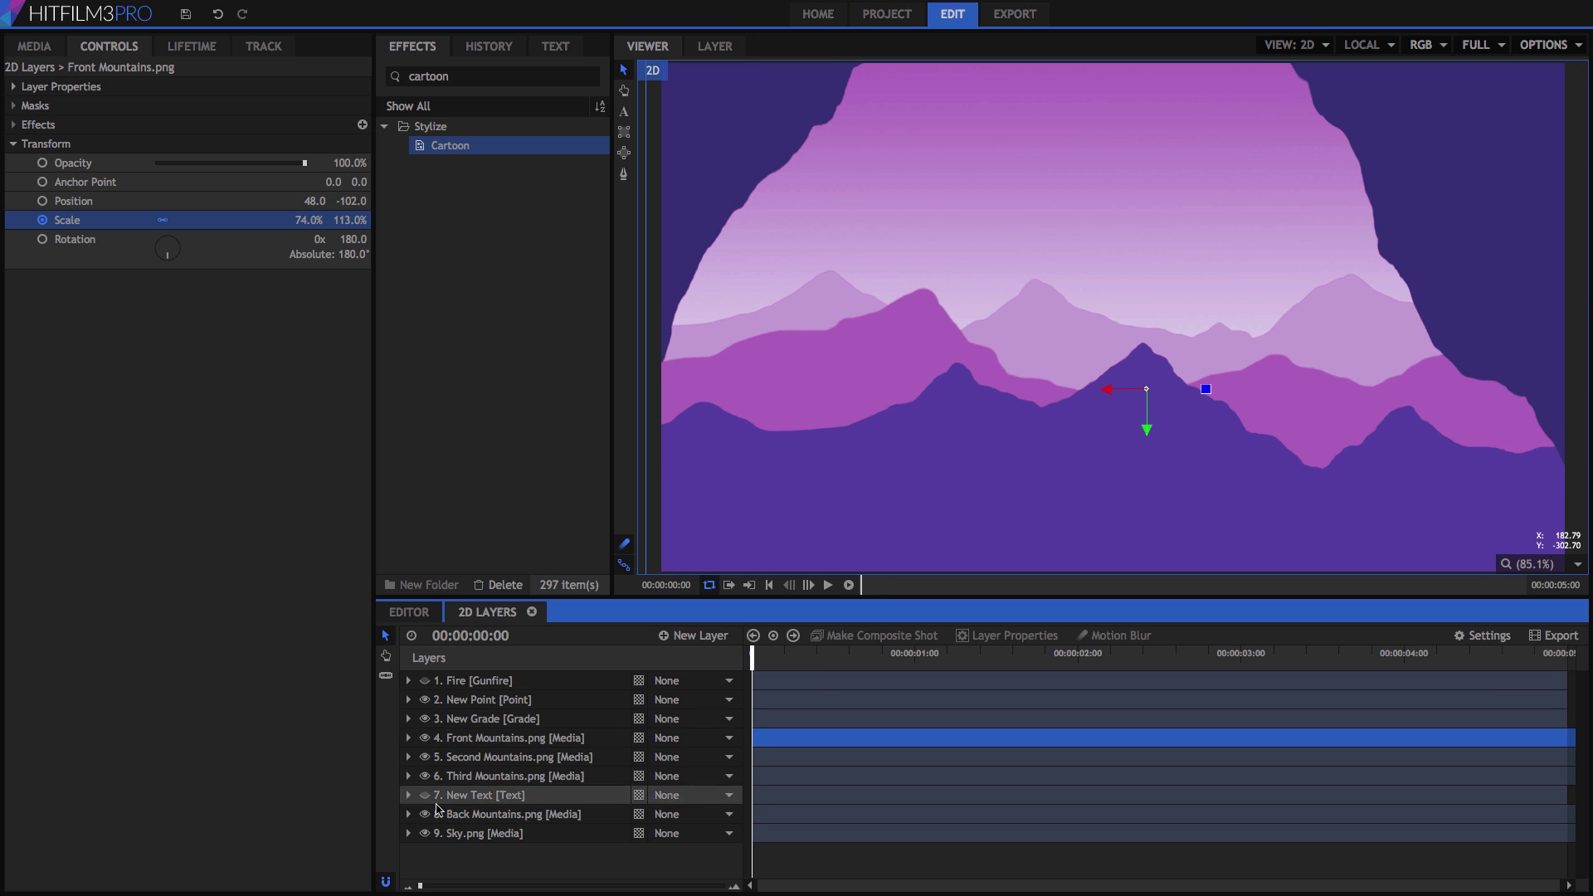
{"action": "left_click", "coordinate": [425, 795]}
{"action": "left_click", "coordinate": [424, 681]}
- Expand the New Grade layer's Color Correction Wheels midtones and keyframe their Strength at 0.60 at 00:00:04:29
{"action": "left_click", "coordinate": [494, 719]}
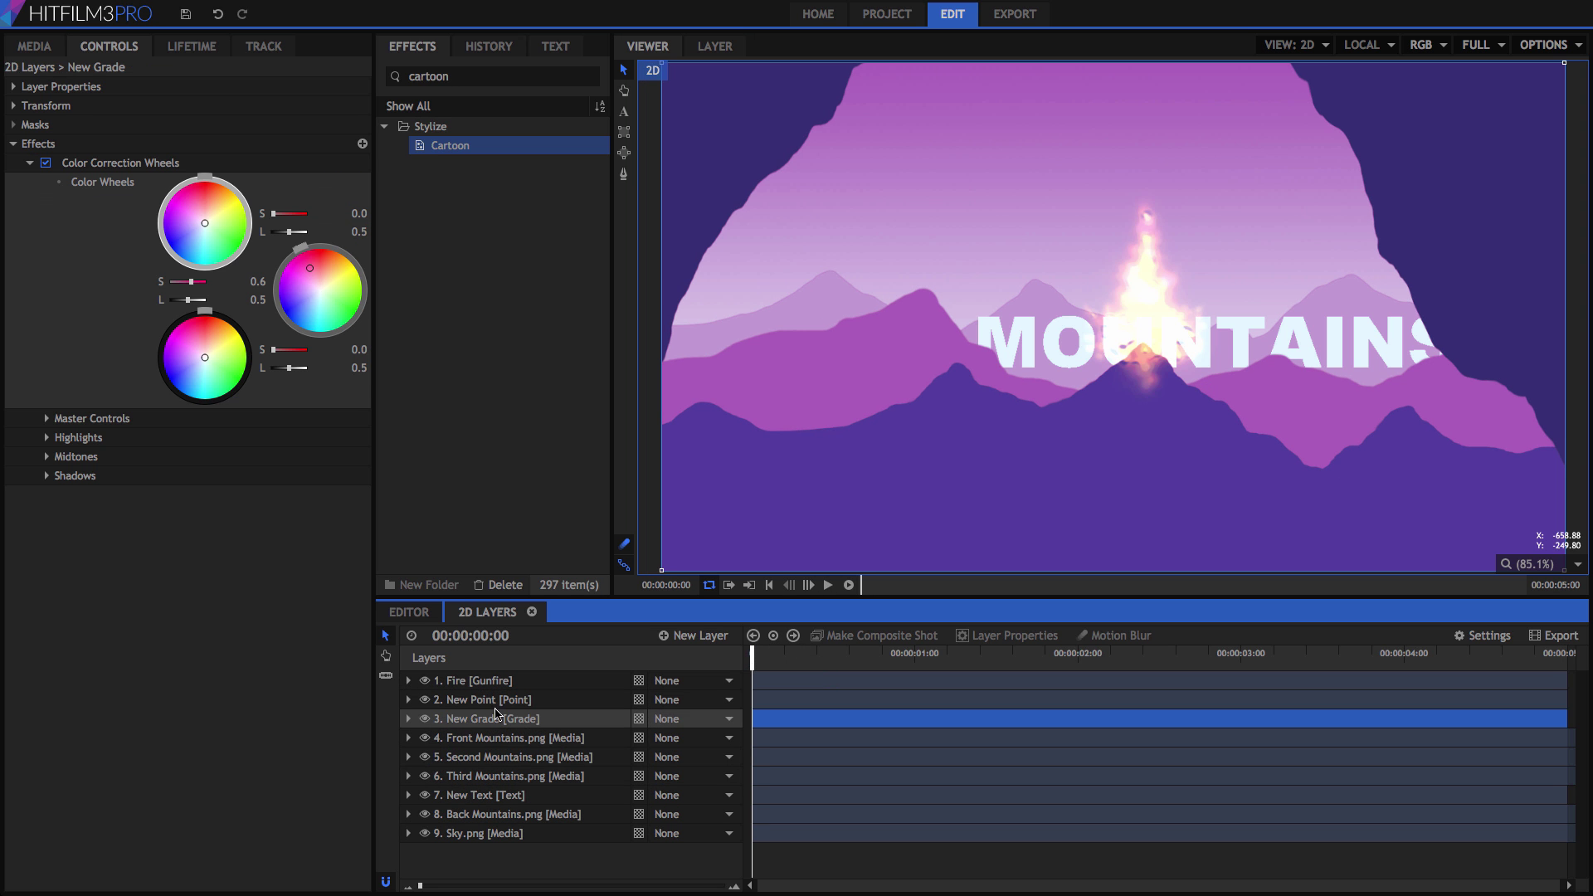
{"action": "left_click", "coordinate": [408, 719]}
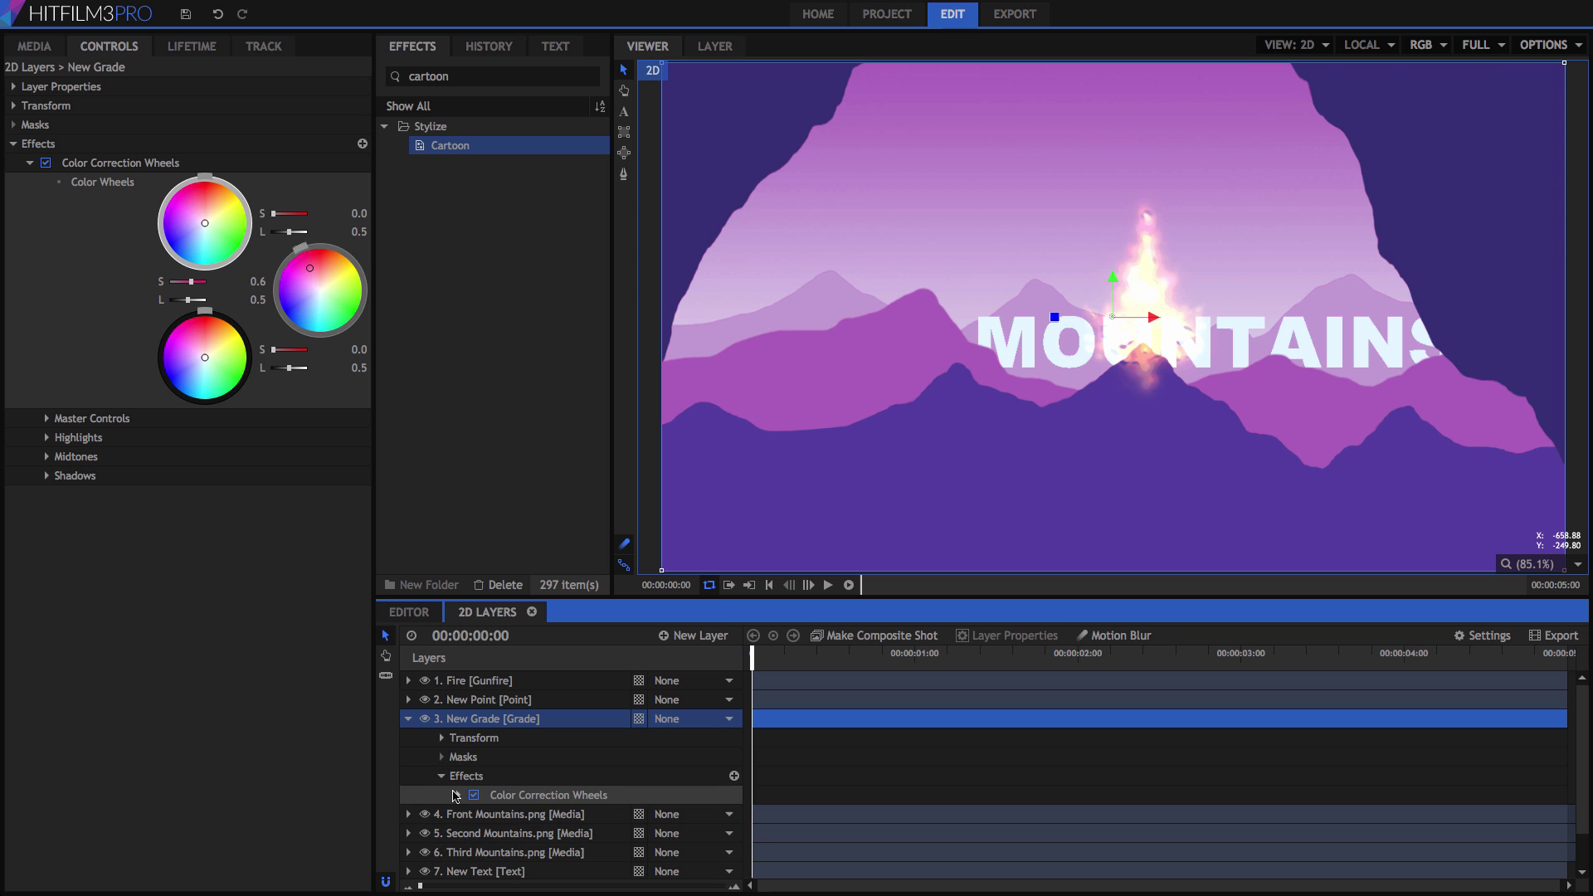
{"action": "left_click", "coordinate": [461, 795]}
{"action": "left_click", "coordinate": [475, 853]}
{"action": "scroll", "coordinate": [548, 830], "scroll_direction": "down", "scroll_amount": 3}
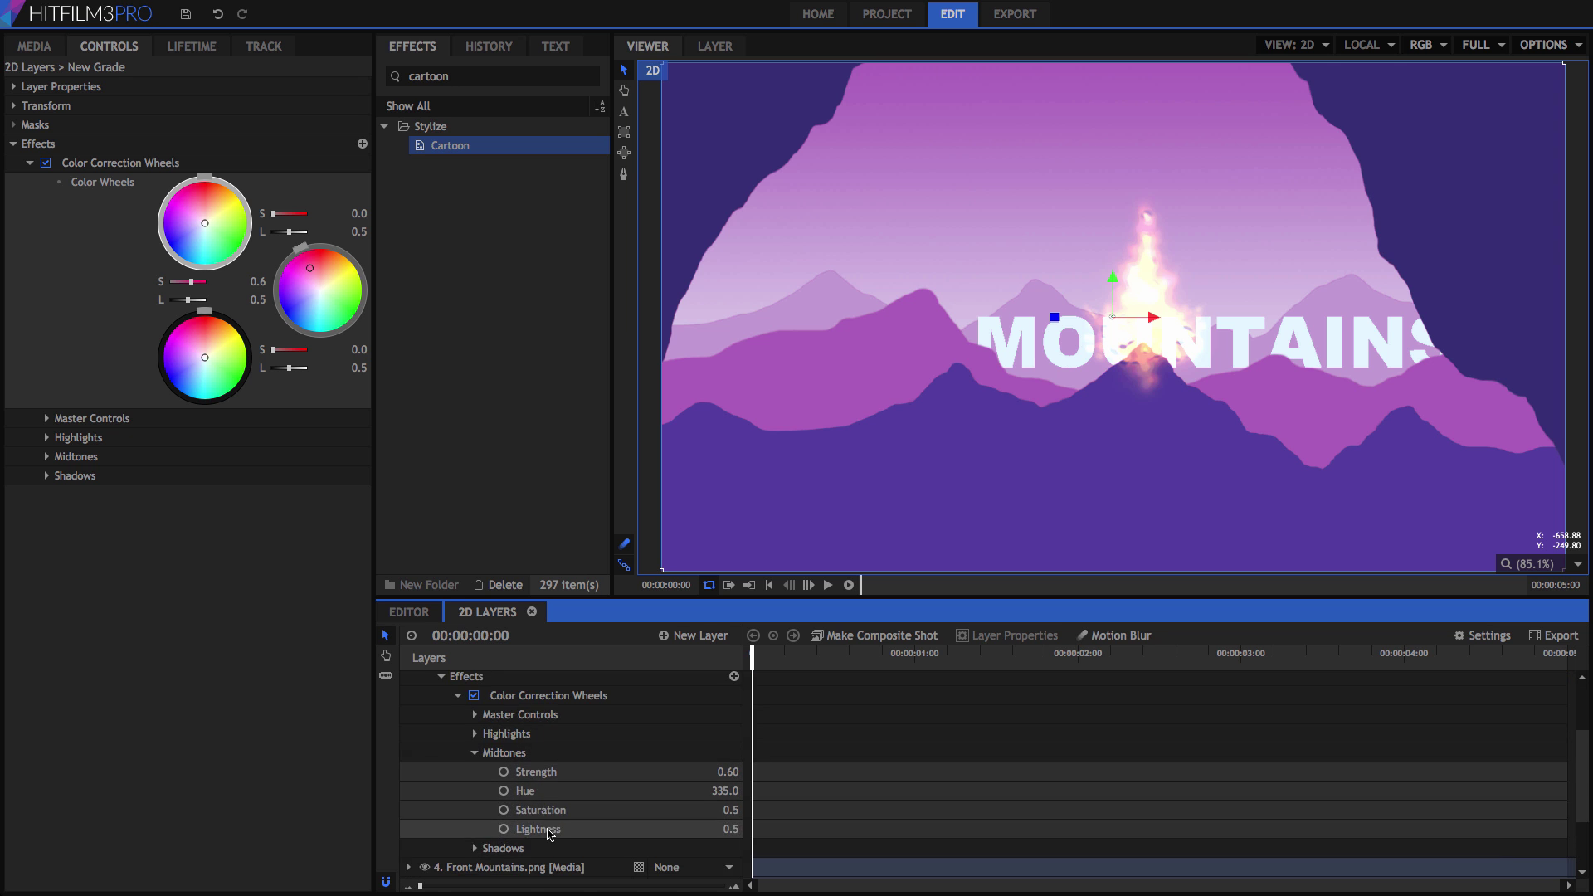
{"action": "left_click_drag", "start_coordinate": [752, 658], "coordinate": [1562, 656]}
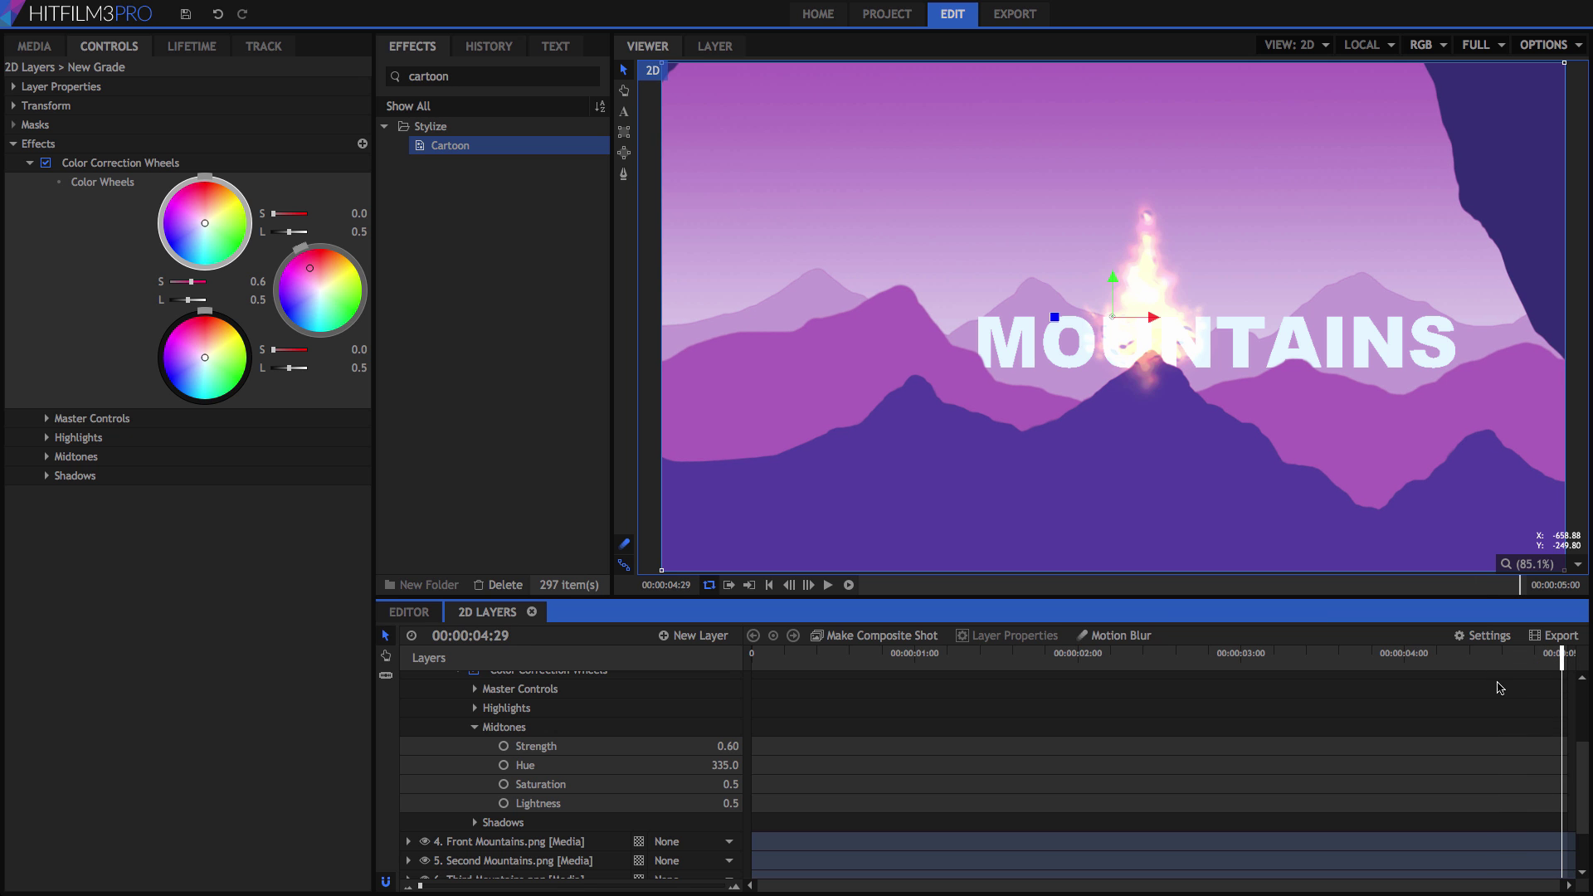
{"action": "left_click", "coordinate": [504, 746]}
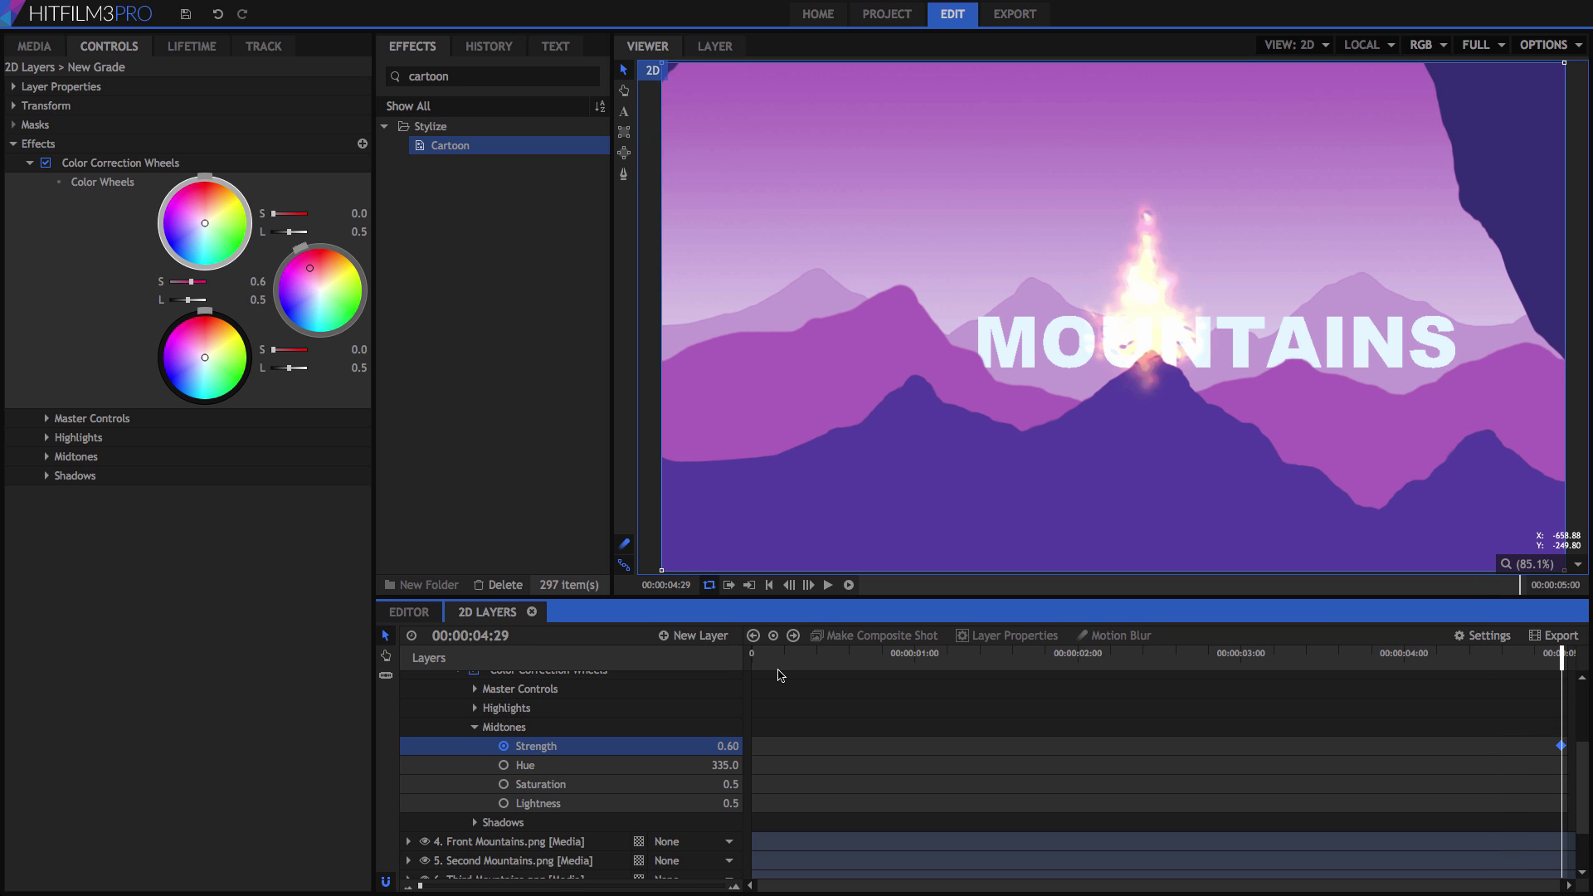
- Set the New Grade midtones Strength to 0 at the first frame
{"action": "left_click_drag", "start_coordinate": [761, 655], "coordinate": [752, 655]}
{"action": "double_click", "coordinate": [728, 746]}
{"action": "type", "text": "0"}
{"action": "key", "text": "Return"}
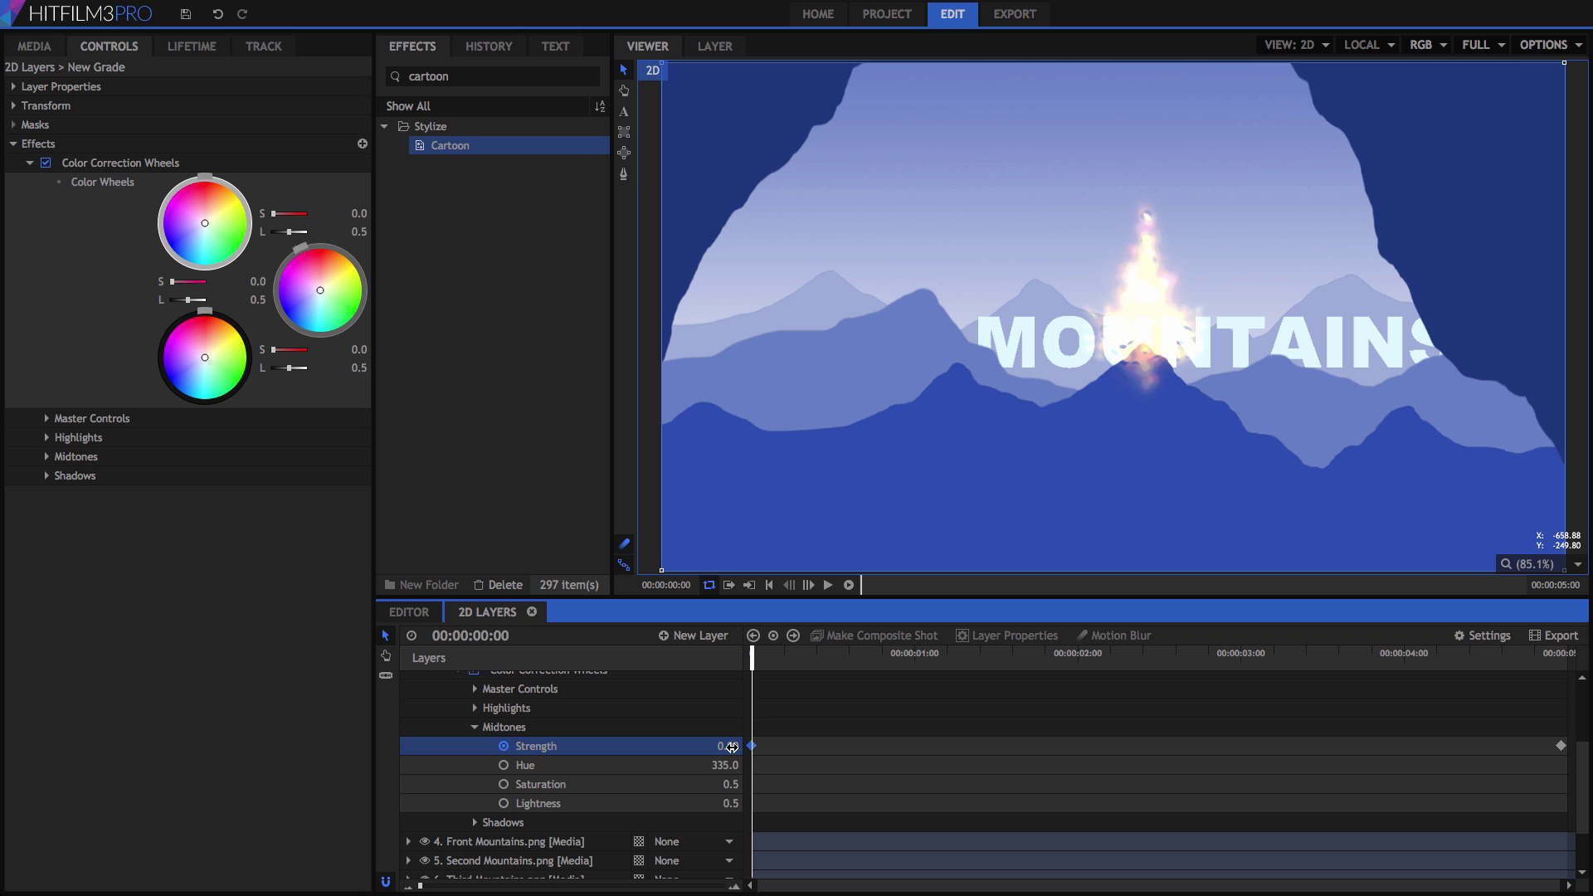
- Play the animated color grade from the first frame and collapse the New Grade layer
{"action": "left_click", "coordinate": [828, 585]}
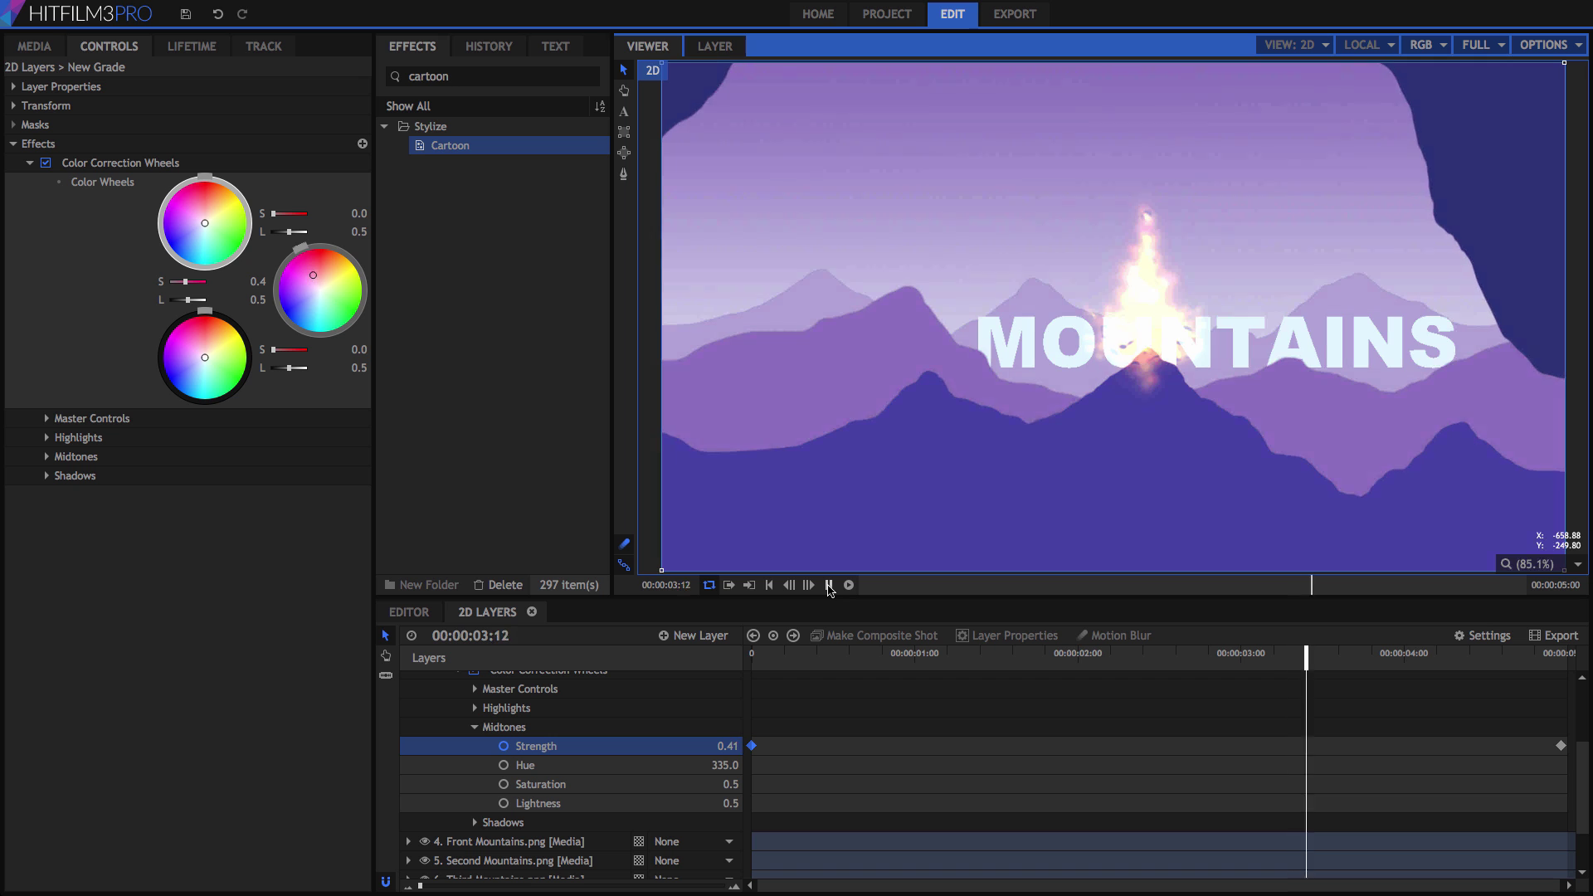
{"action": "left_click", "coordinate": [723, 676]}
{"action": "key", "text": "space"}
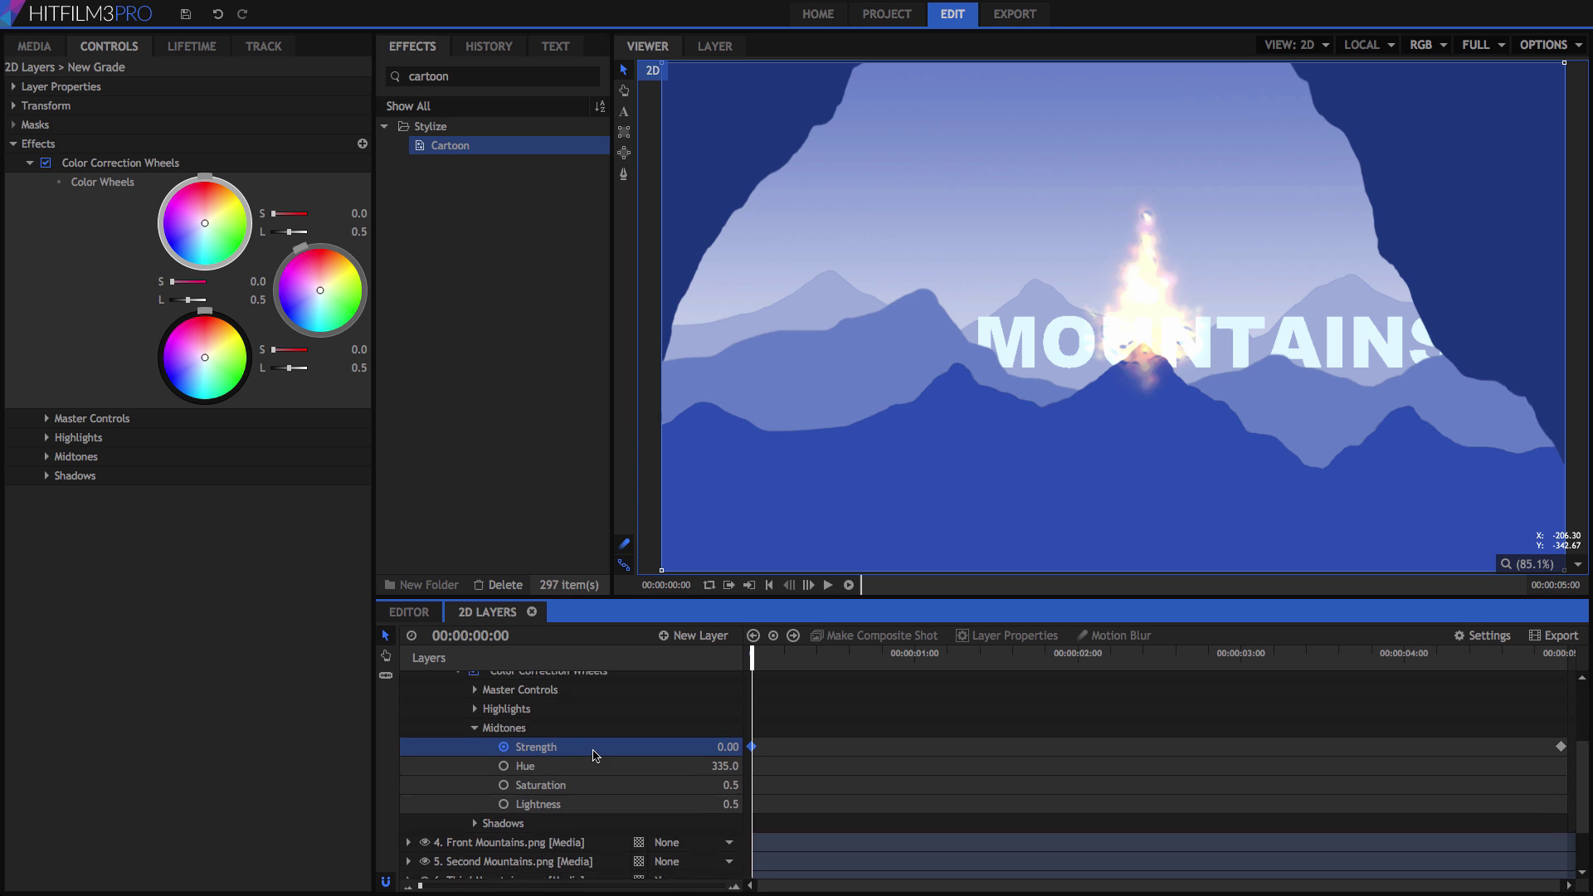
{"action": "scroll", "coordinate": [594, 755], "scroll_direction": "up", "scroll_amount": 3}
{"action": "left_click", "coordinate": [409, 719]}
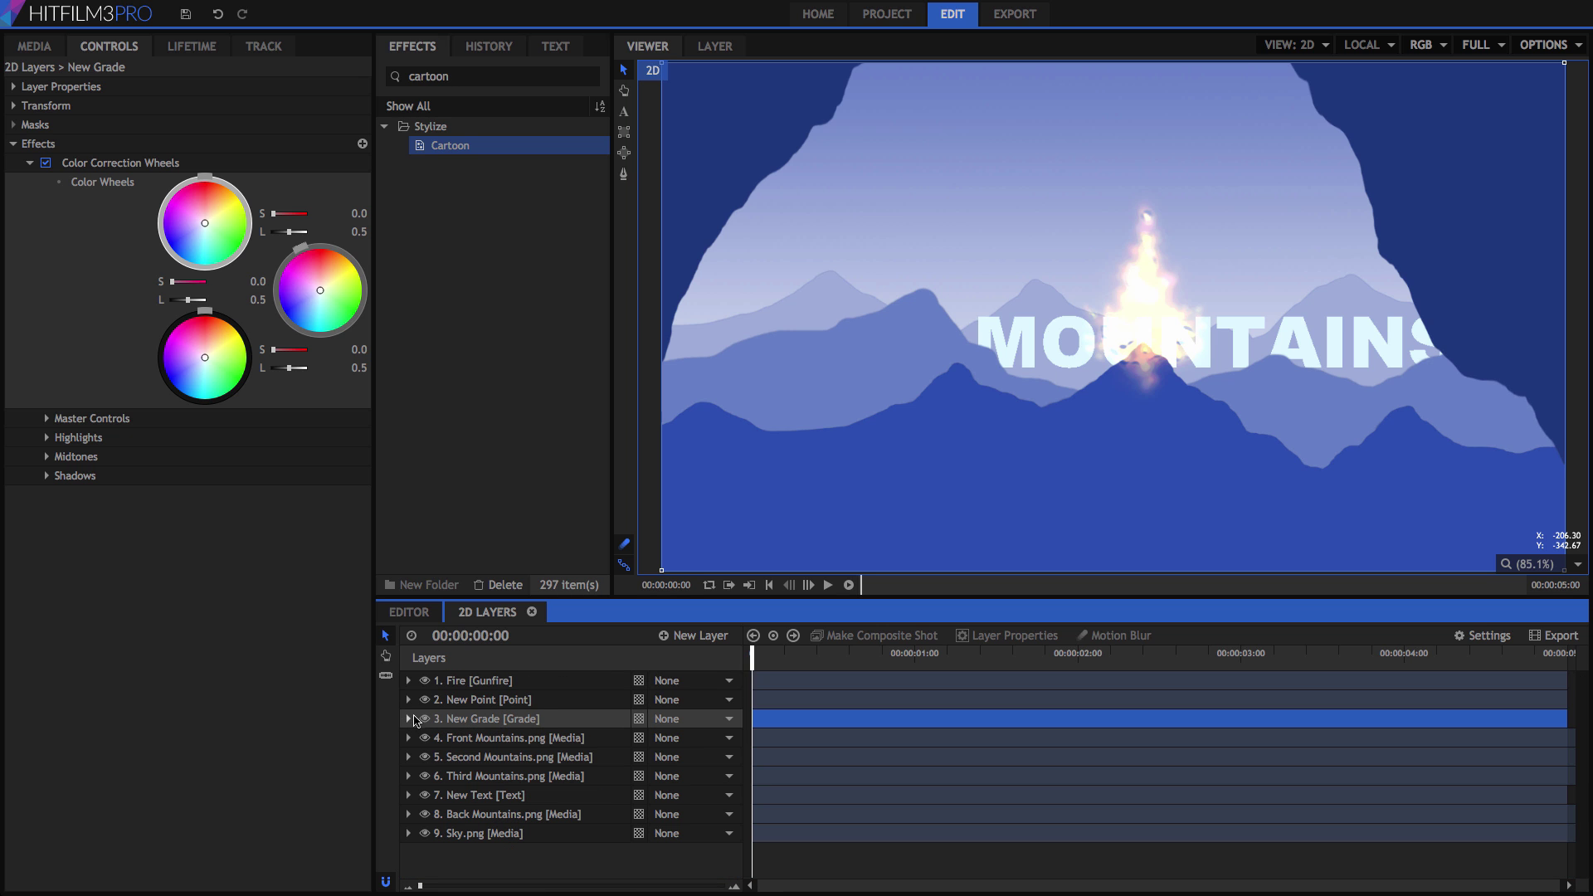
- Parent the Fire layer to Second Mountains.png and play the animation from the first frame
{"action": "left_click", "coordinate": [471, 682]}
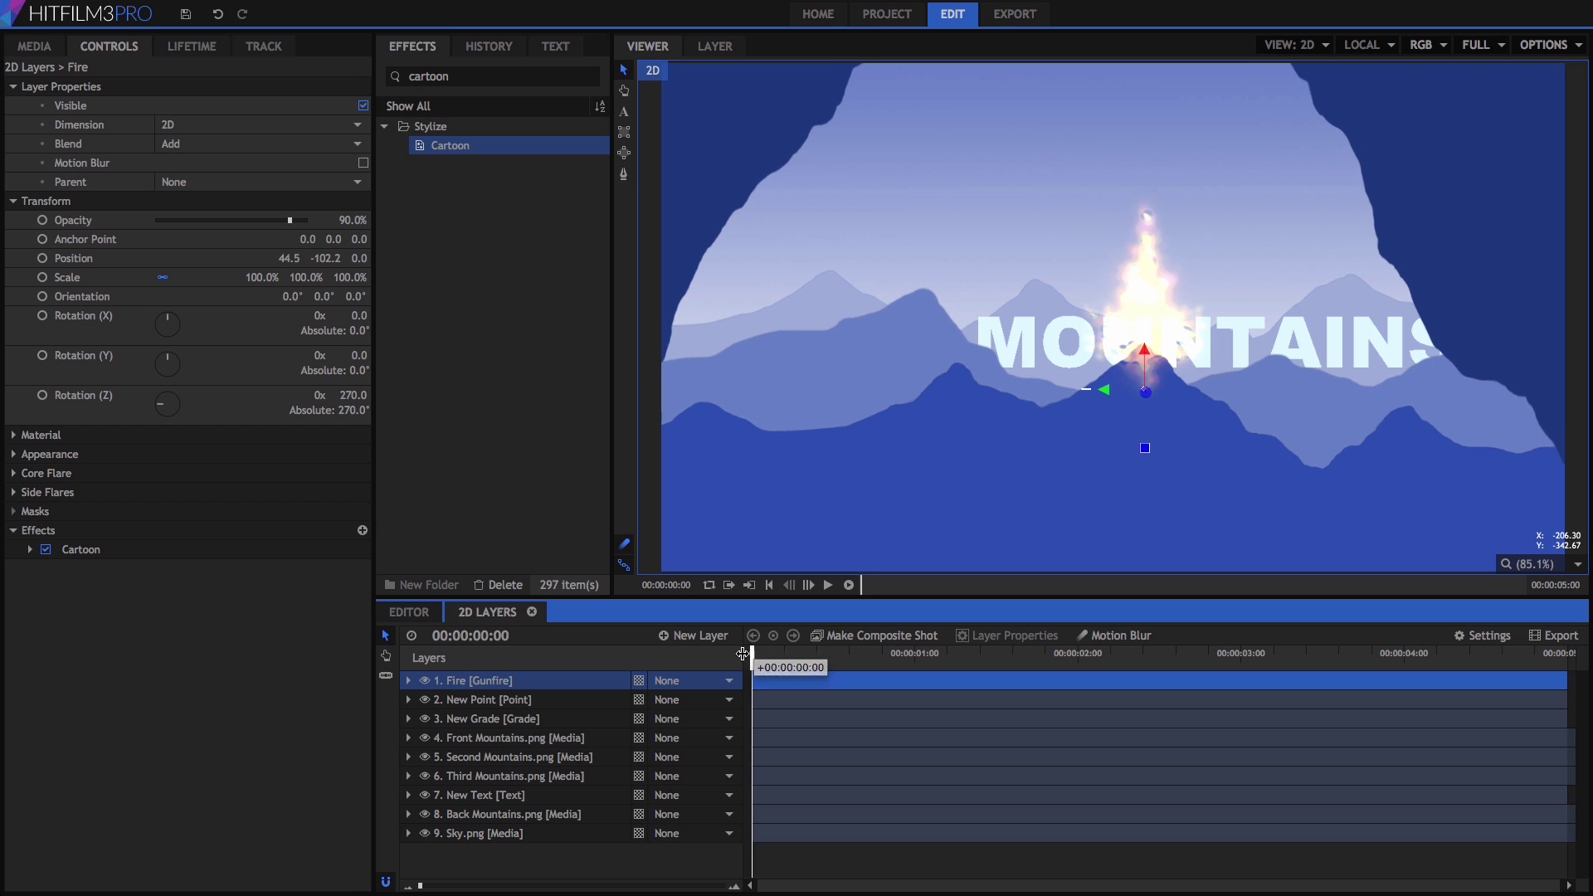
{"action": "left_click", "coordinate": [729, 681]}
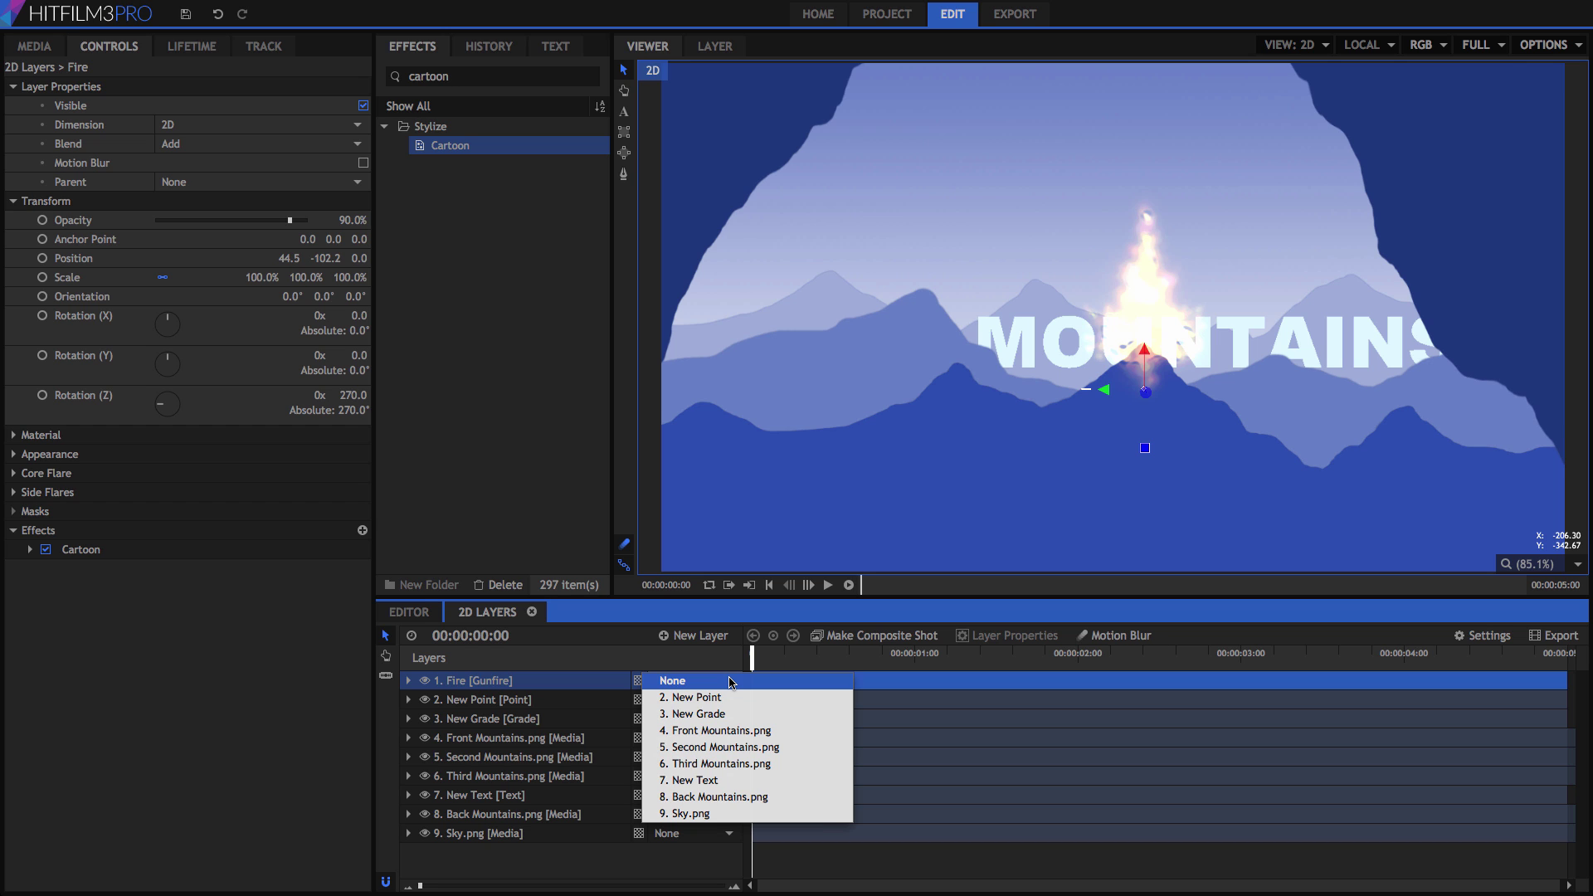
{"action": "left_click", "coordinate": [730, 748]}
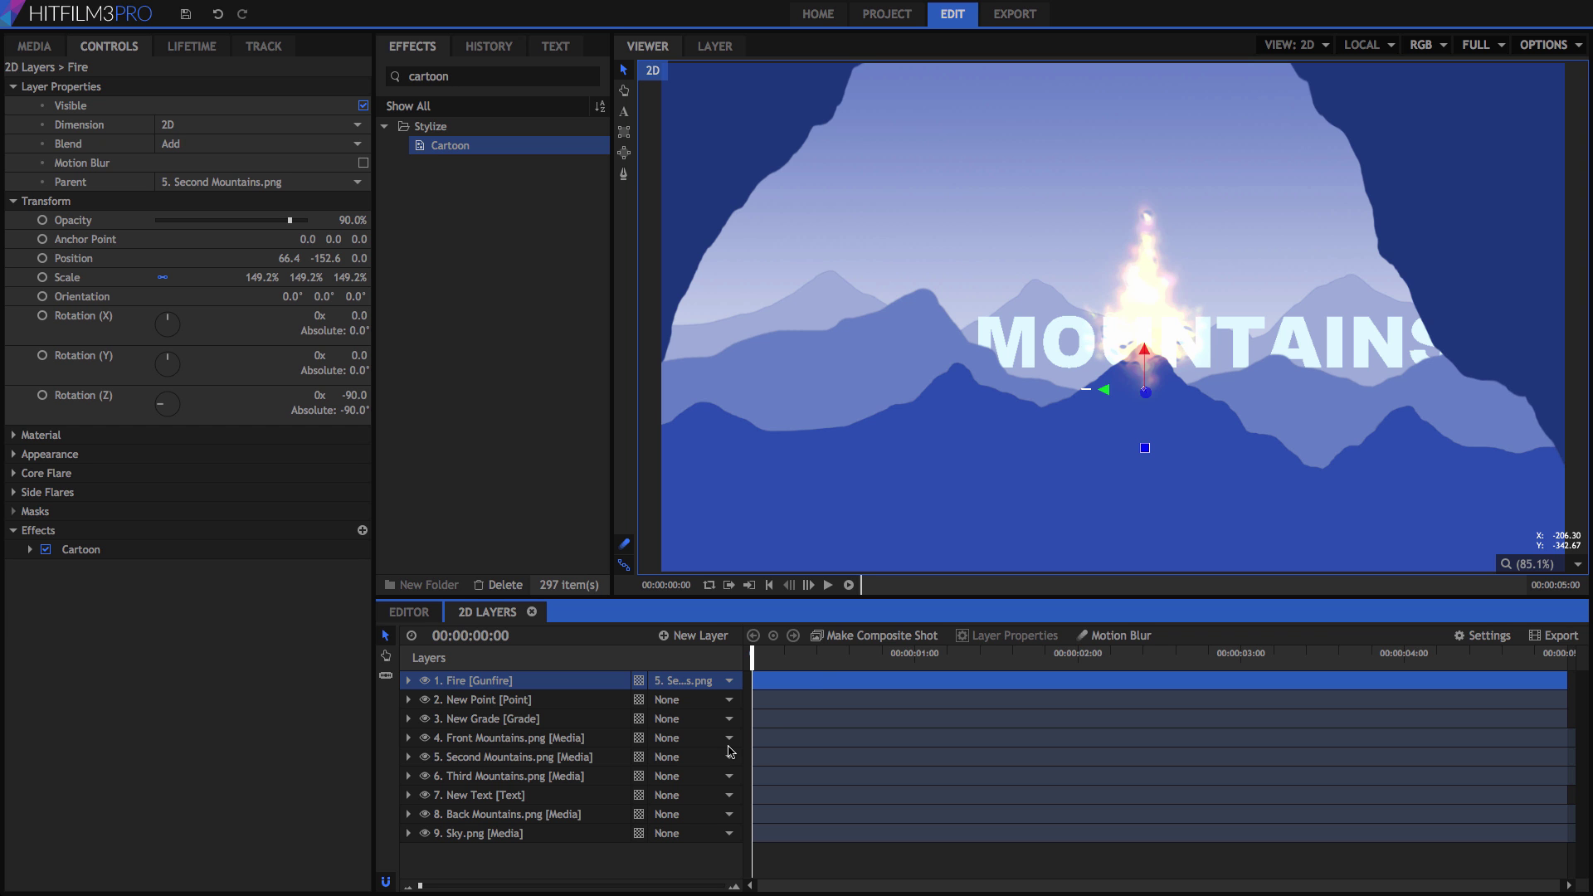
{"action": "left_click", "coordinate": [828, 586]}
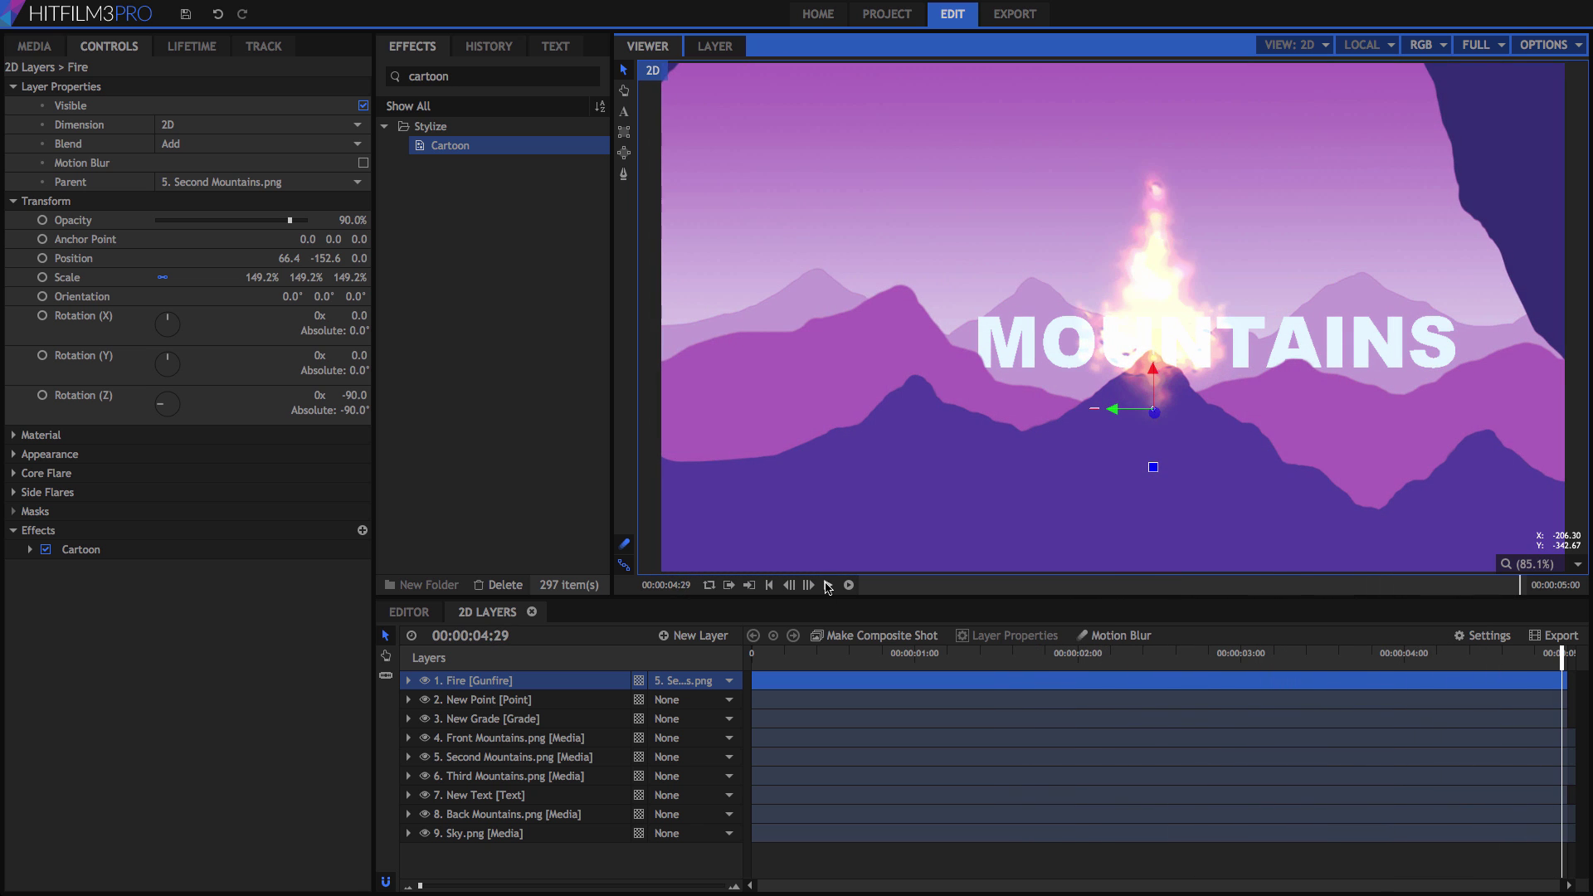
{"action": "left_click_drag", "start_coordinate": [789, 663], "coordinate": [752, 664]}
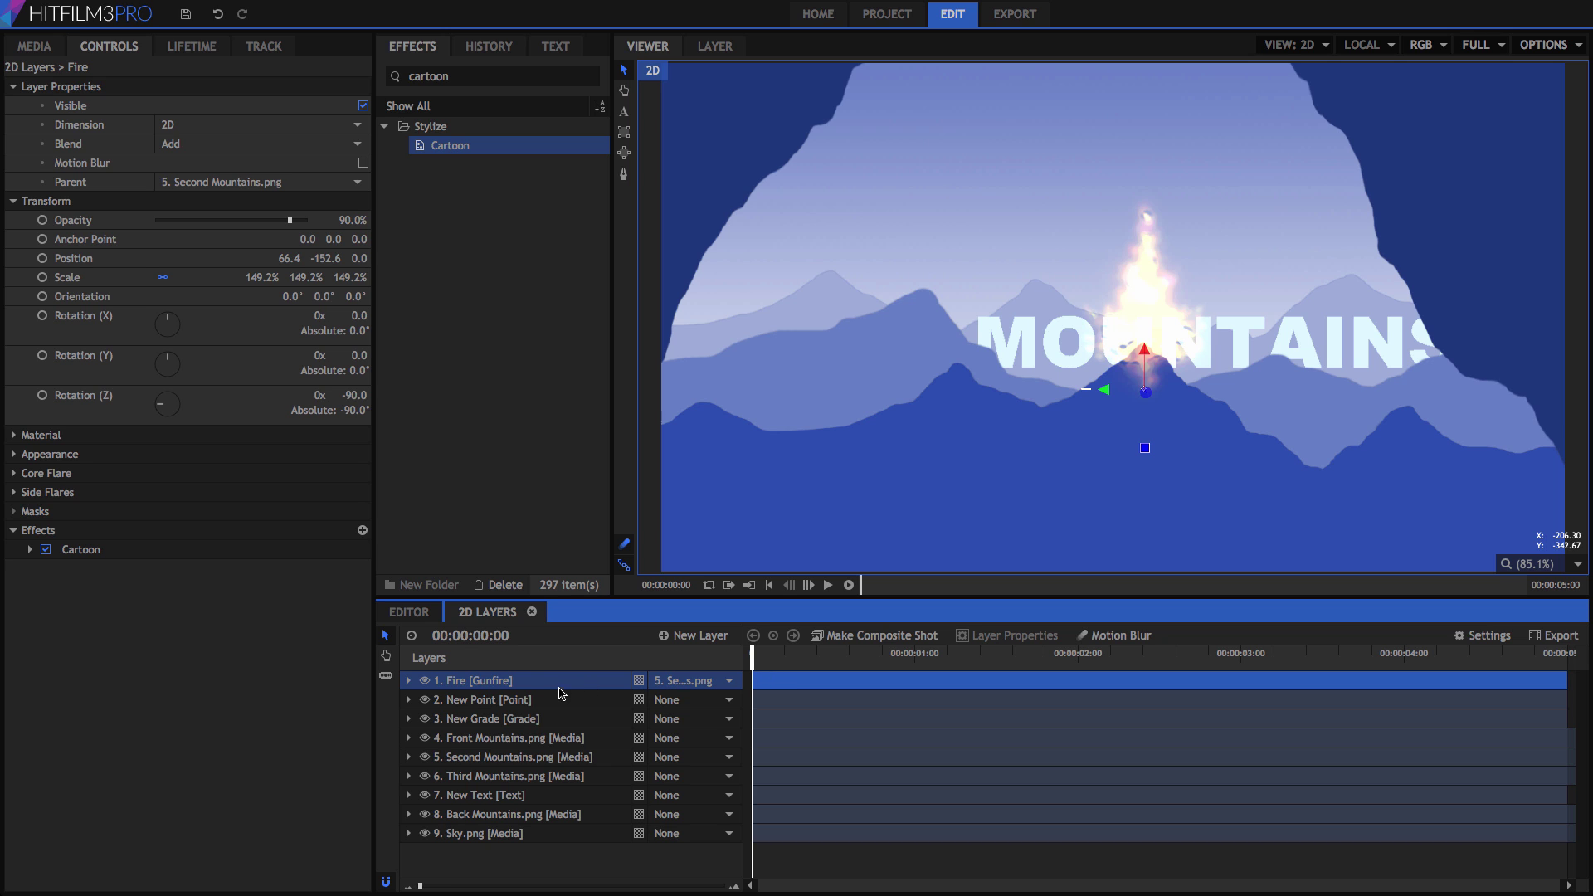
- Review the Front Mountains.png layer's transform keyframes and open the 3D Layers composite shot
{"action": "left_click", "coordinate": [409, 737]}
{"action": "scroll", "coordinate": [492, 761], "scroll_direction": "down", "scroll_amount": 3}
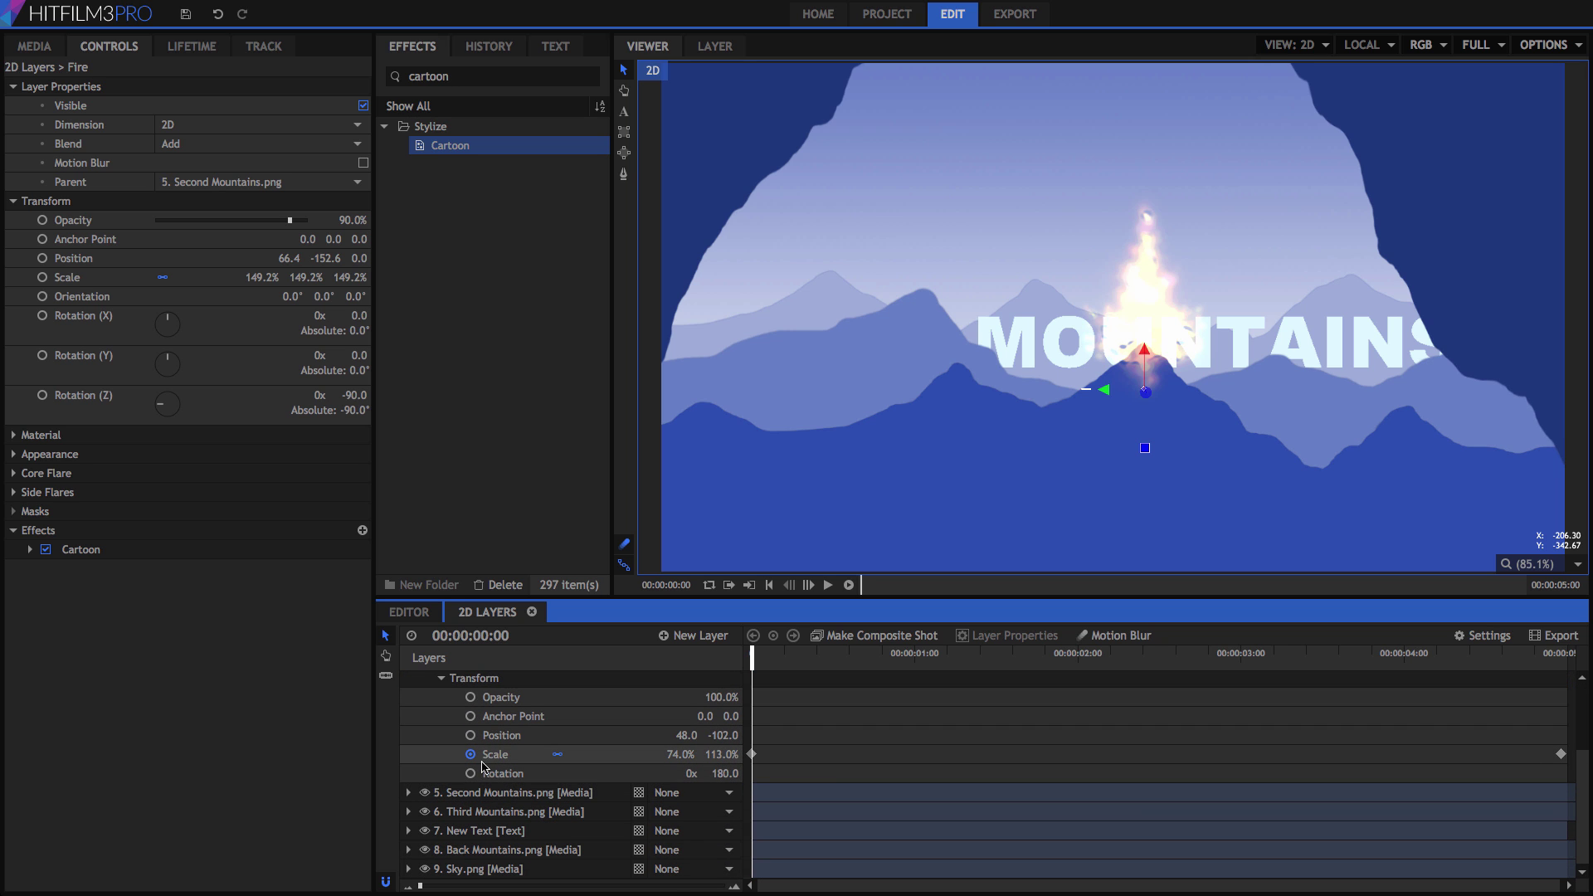
{"action": "scroll", "coordinate": [492, 762], "scroll_direction": "up", "scroll_amount": 1}
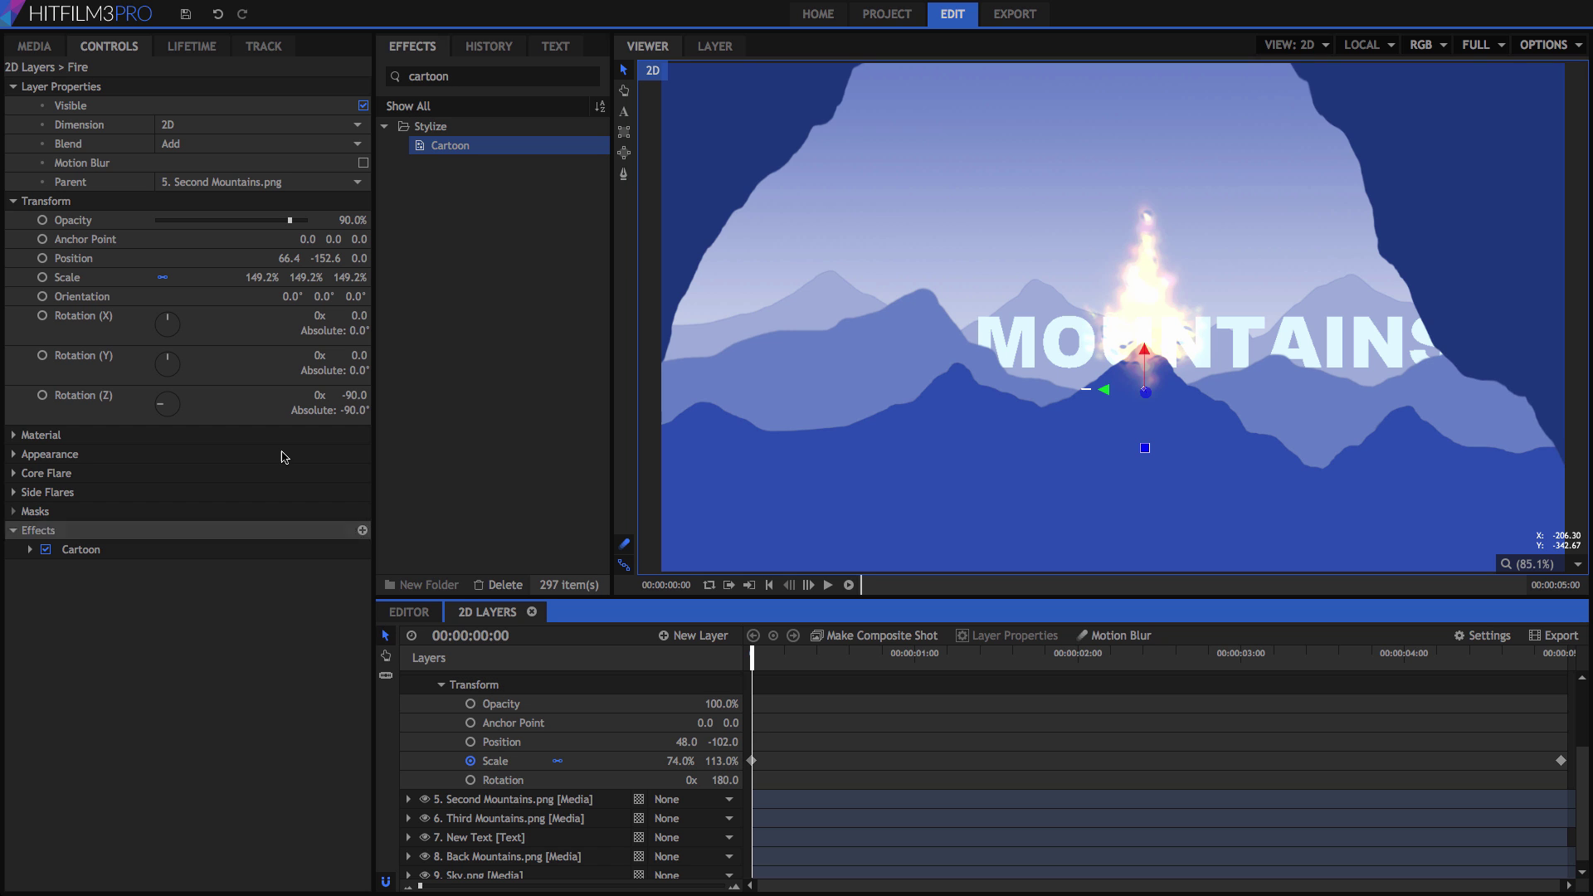
{"action": "left_click", "coordinate": [37, 43]}
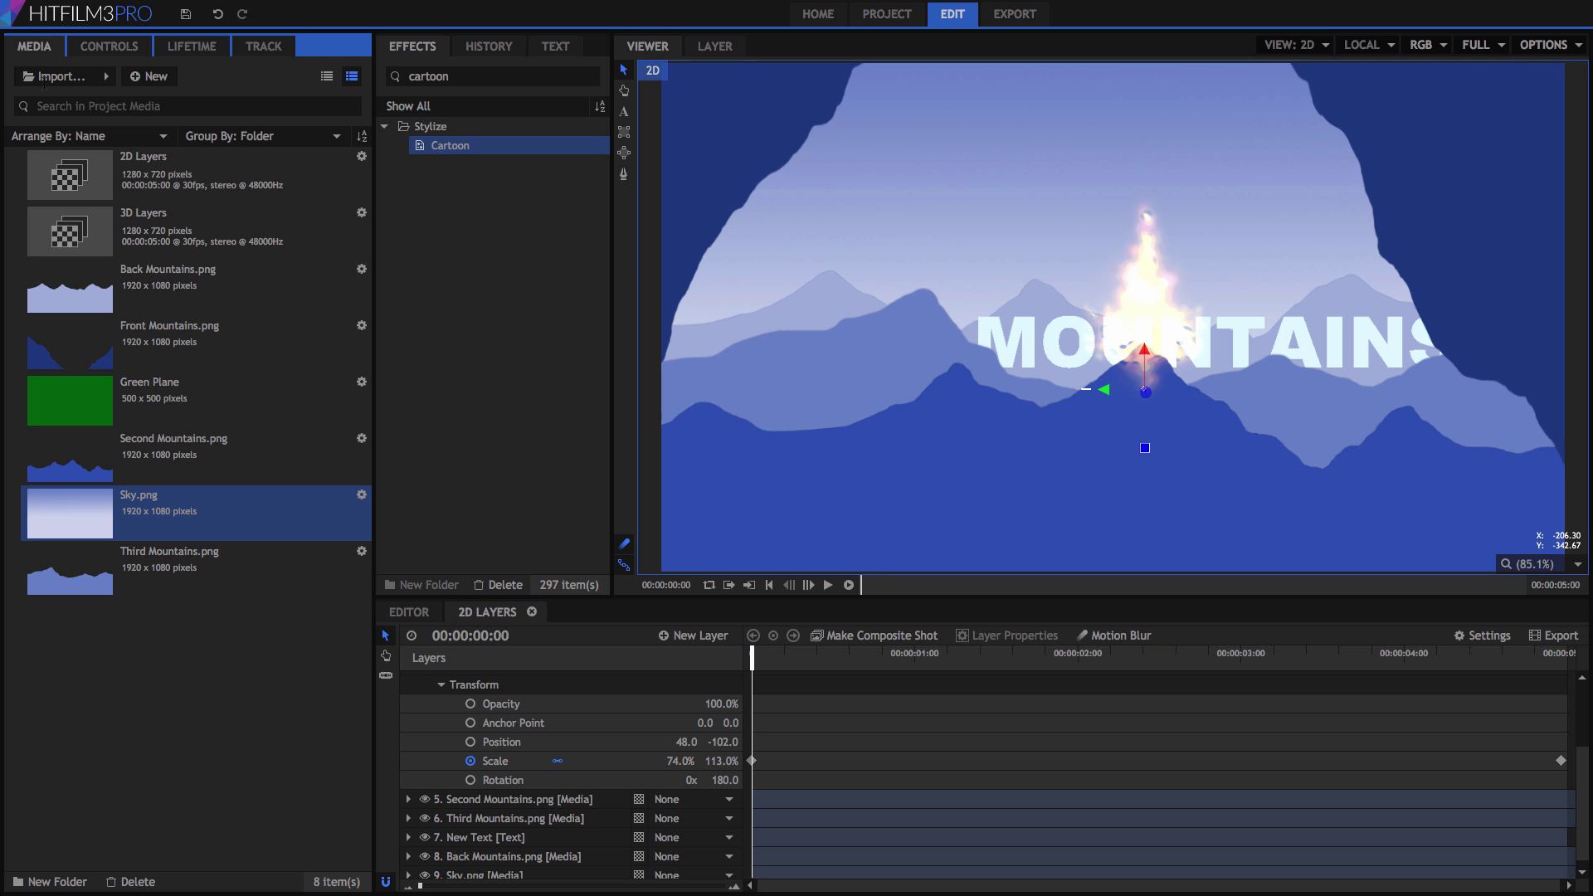
{"action": "double_click", "coordinate": [174, 230]}
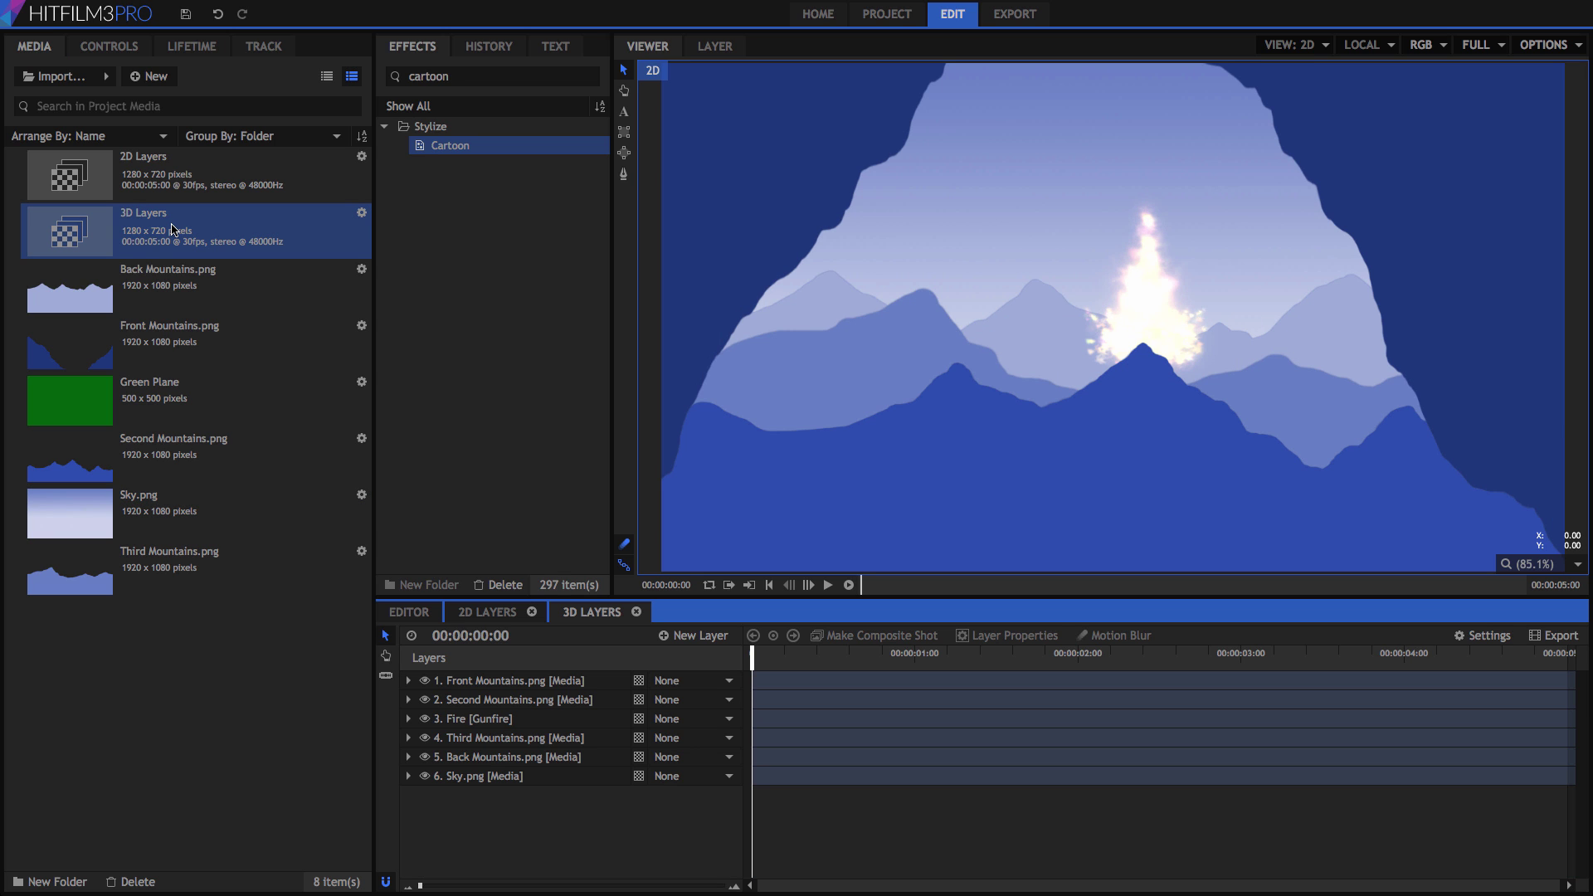
- Convert all six layers from Front Mountains.png through Sky.png to 3D planes and add a camera to the composite shot
{"action": "left_click", "coordinate": [502, 683]}
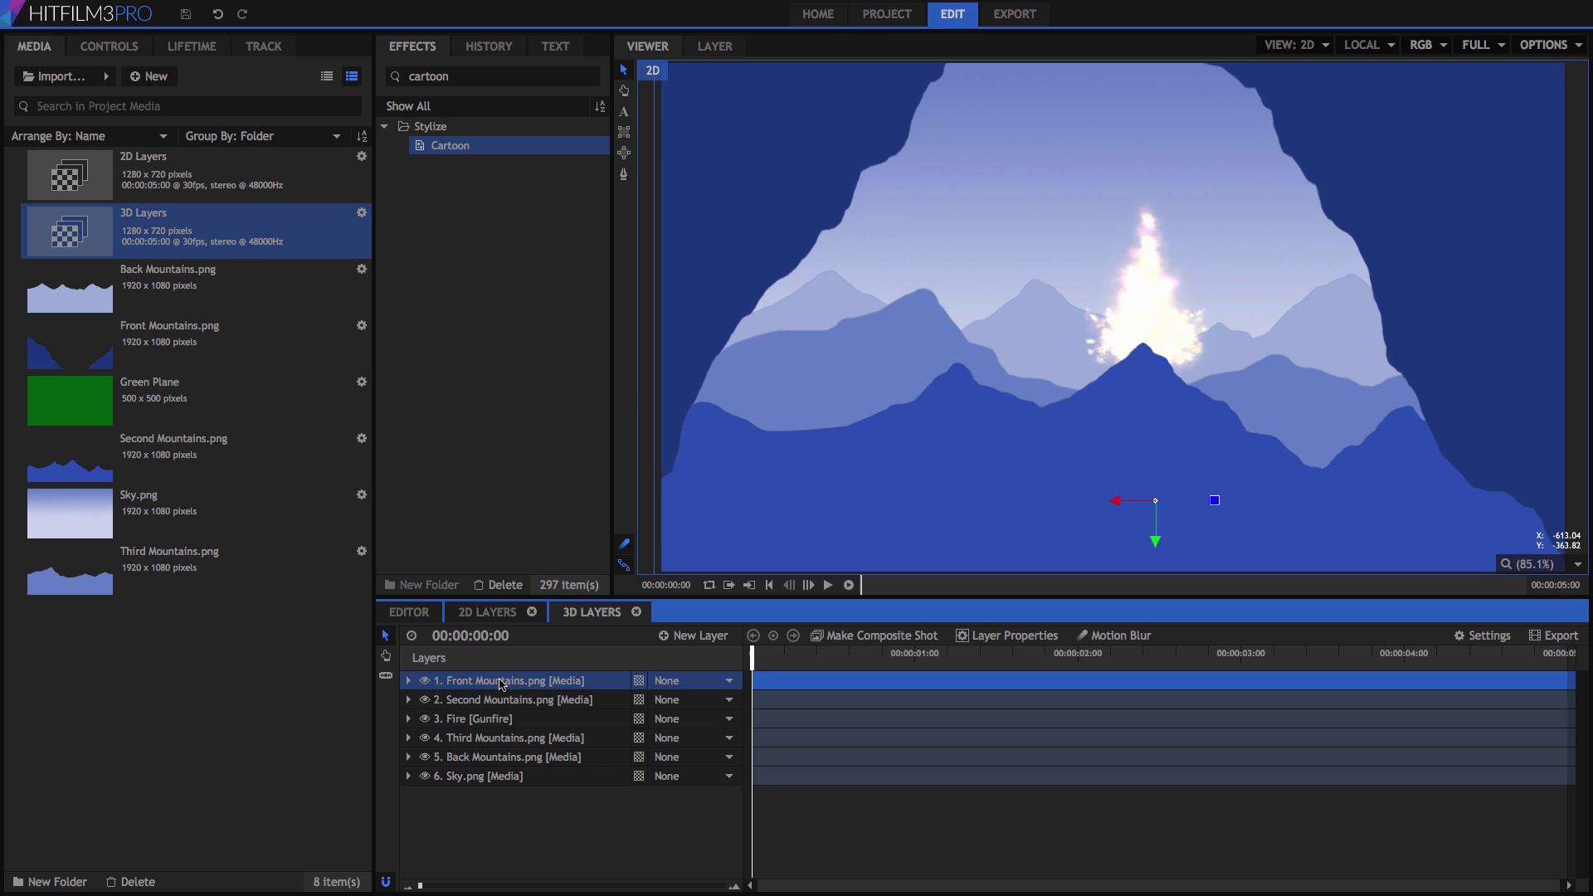
{"action": "left_click", "coordinate": [487, 781], "text": "shift"}
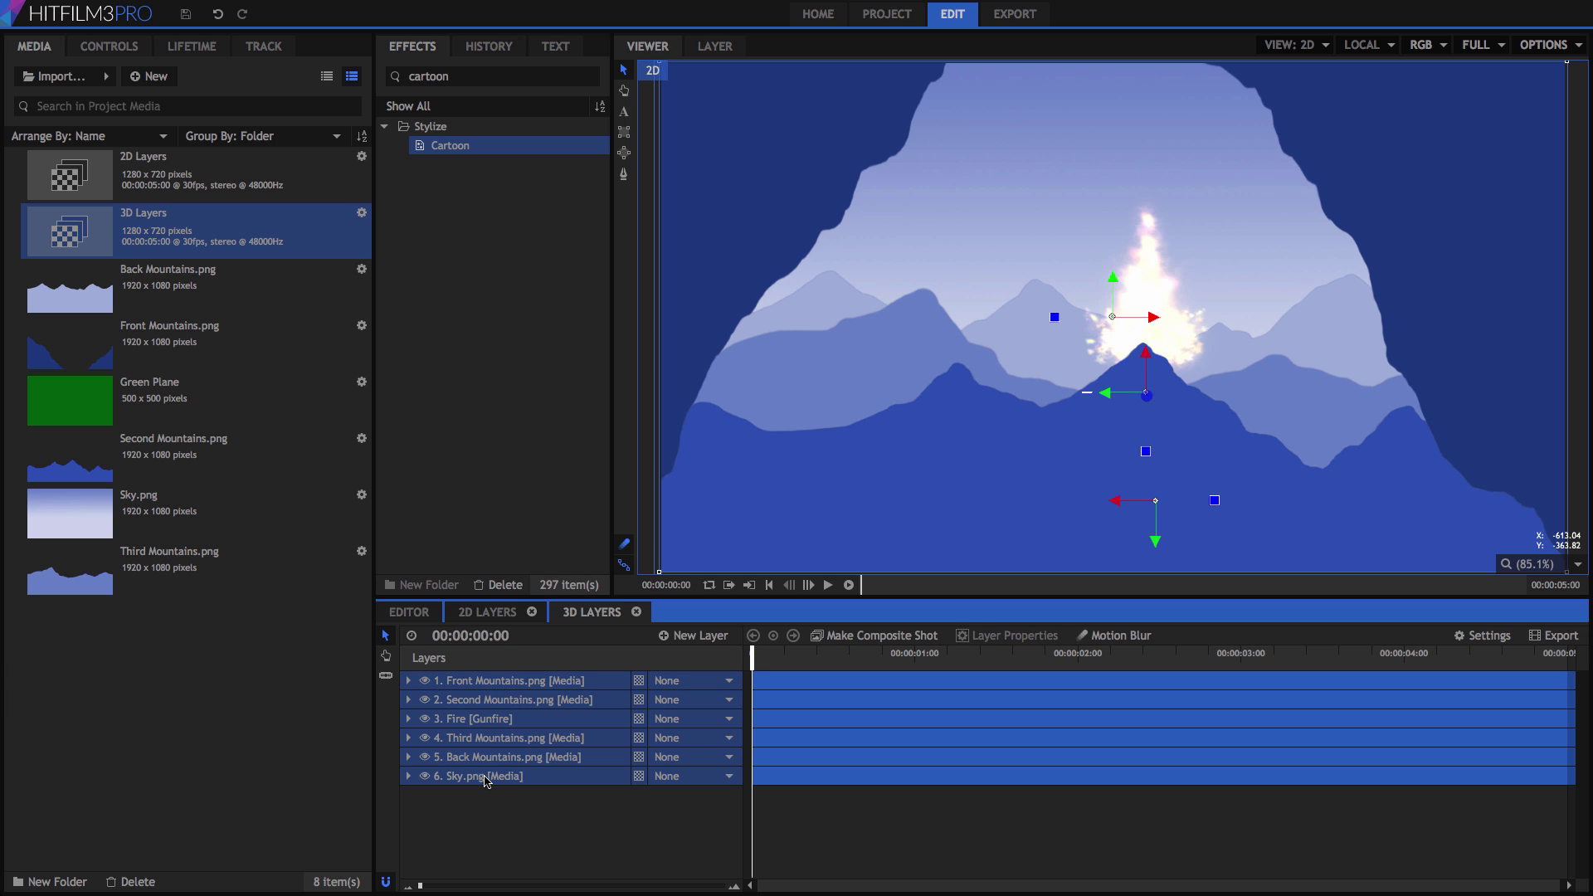
{"action": "left_click", "coordinate": [640, 778]}
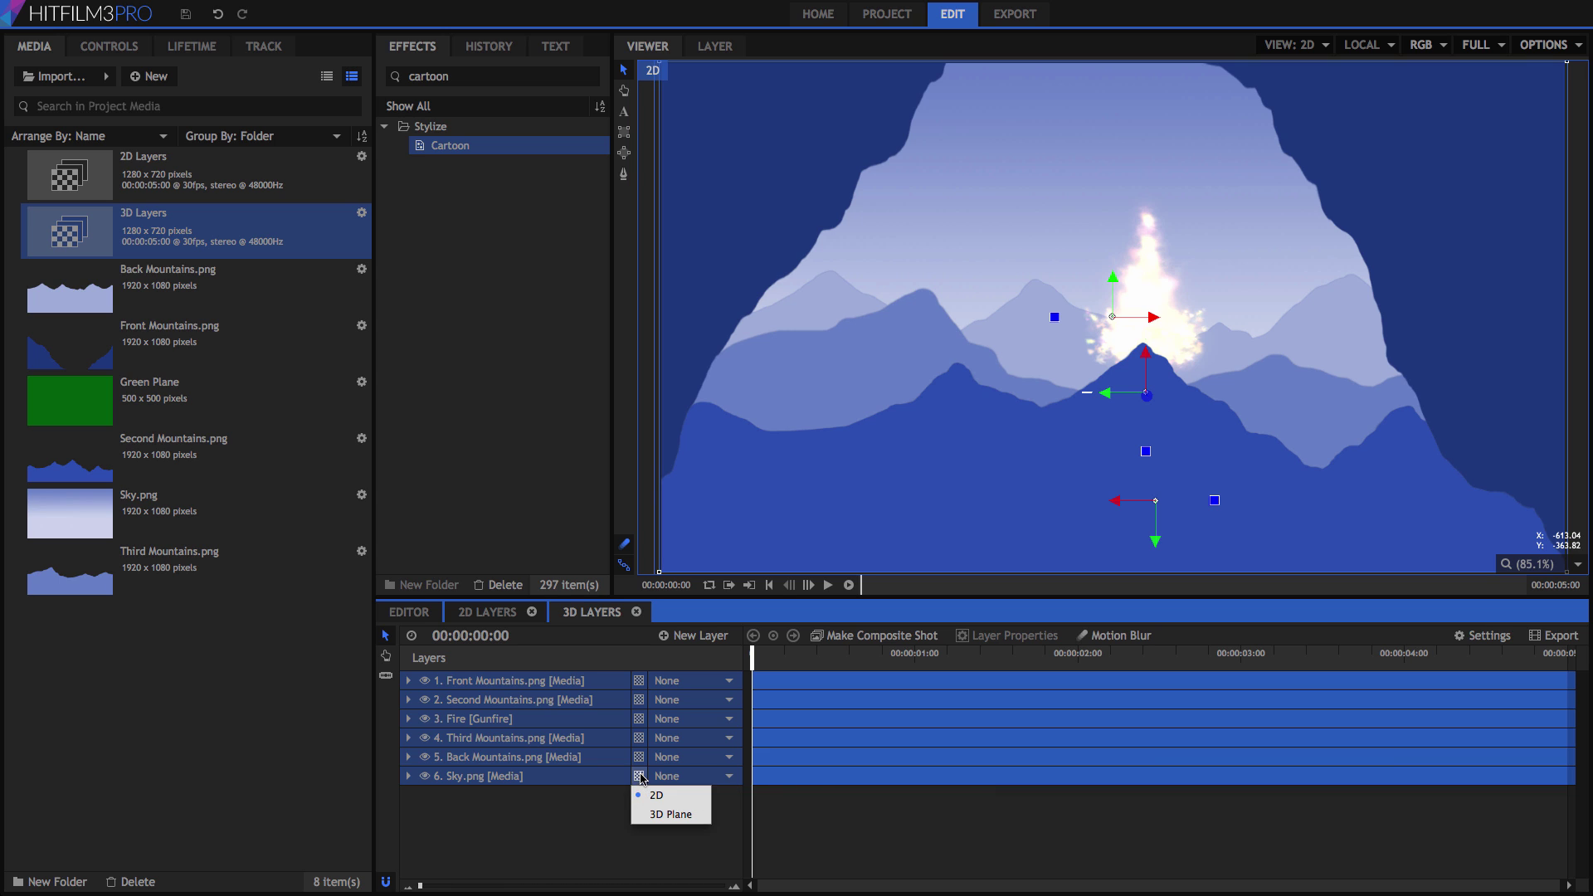
{"action": "left_click", "coordinate": [666, 815]}
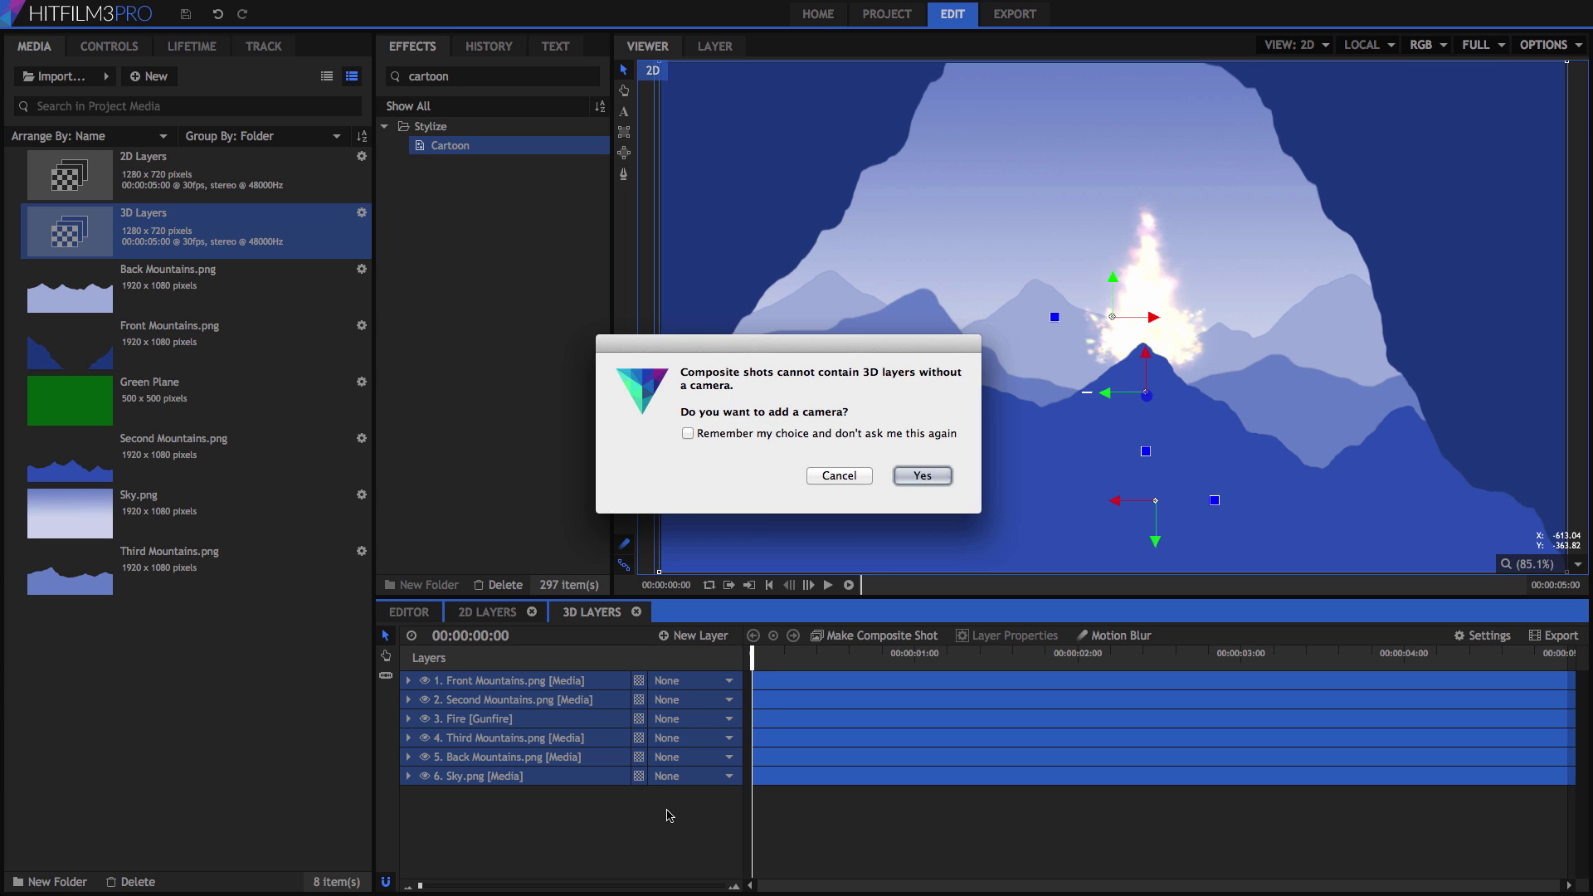
{"action": "left_click", "coordinate": [923, 476]}
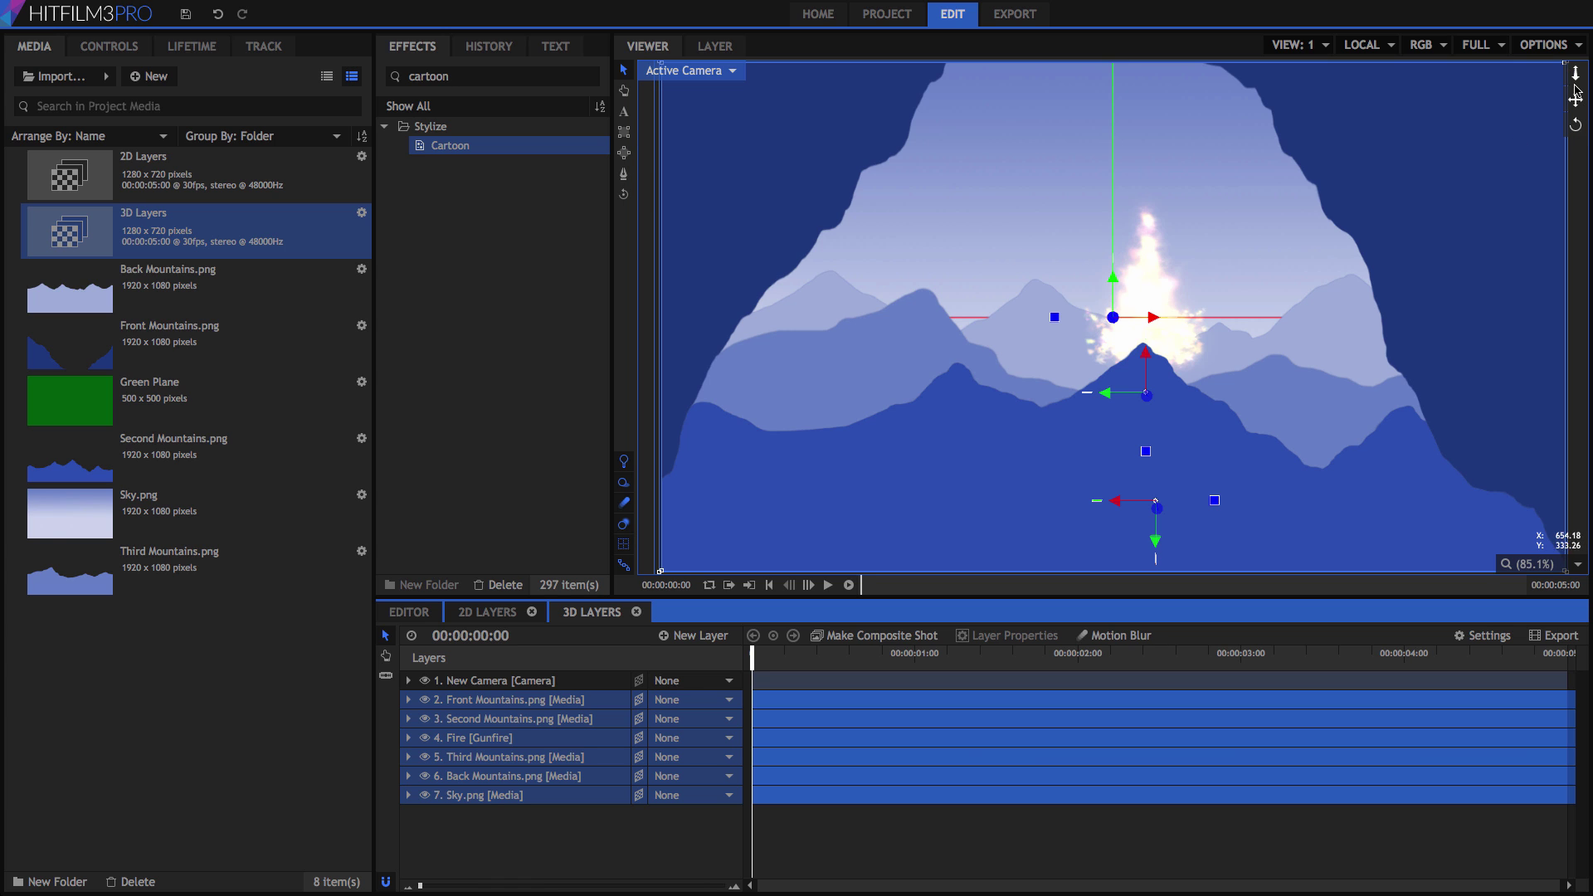
- Split the viewer into 2 views and keep the second one set to Perspective
{"action": "left_click", "coordinate": [1322, 45]}
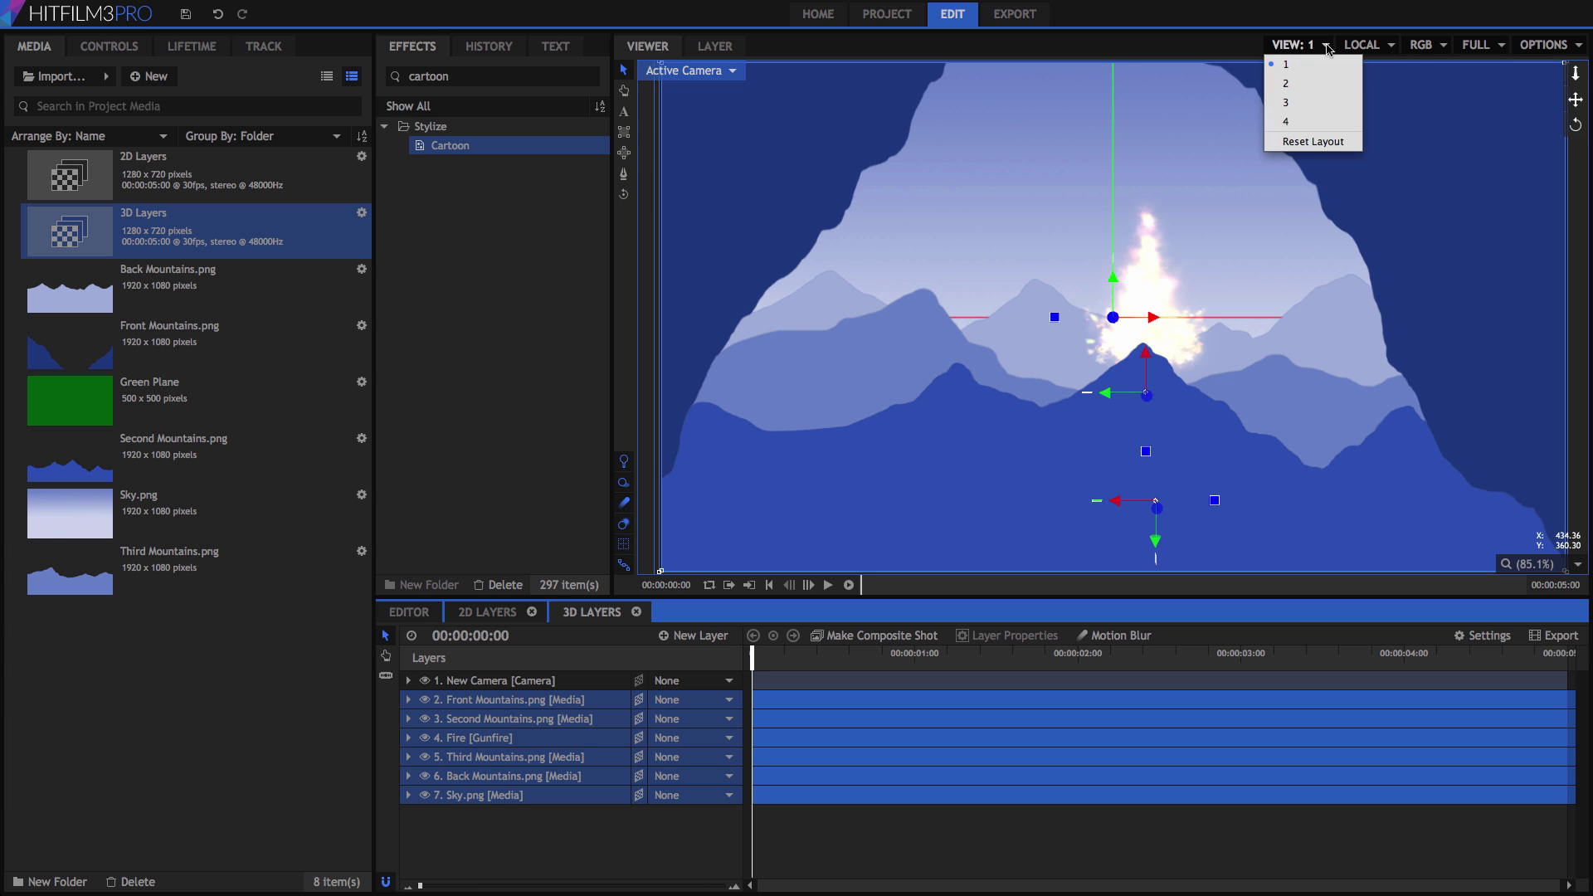
{"action": "left_click", "coordinate": [1304, 83]}
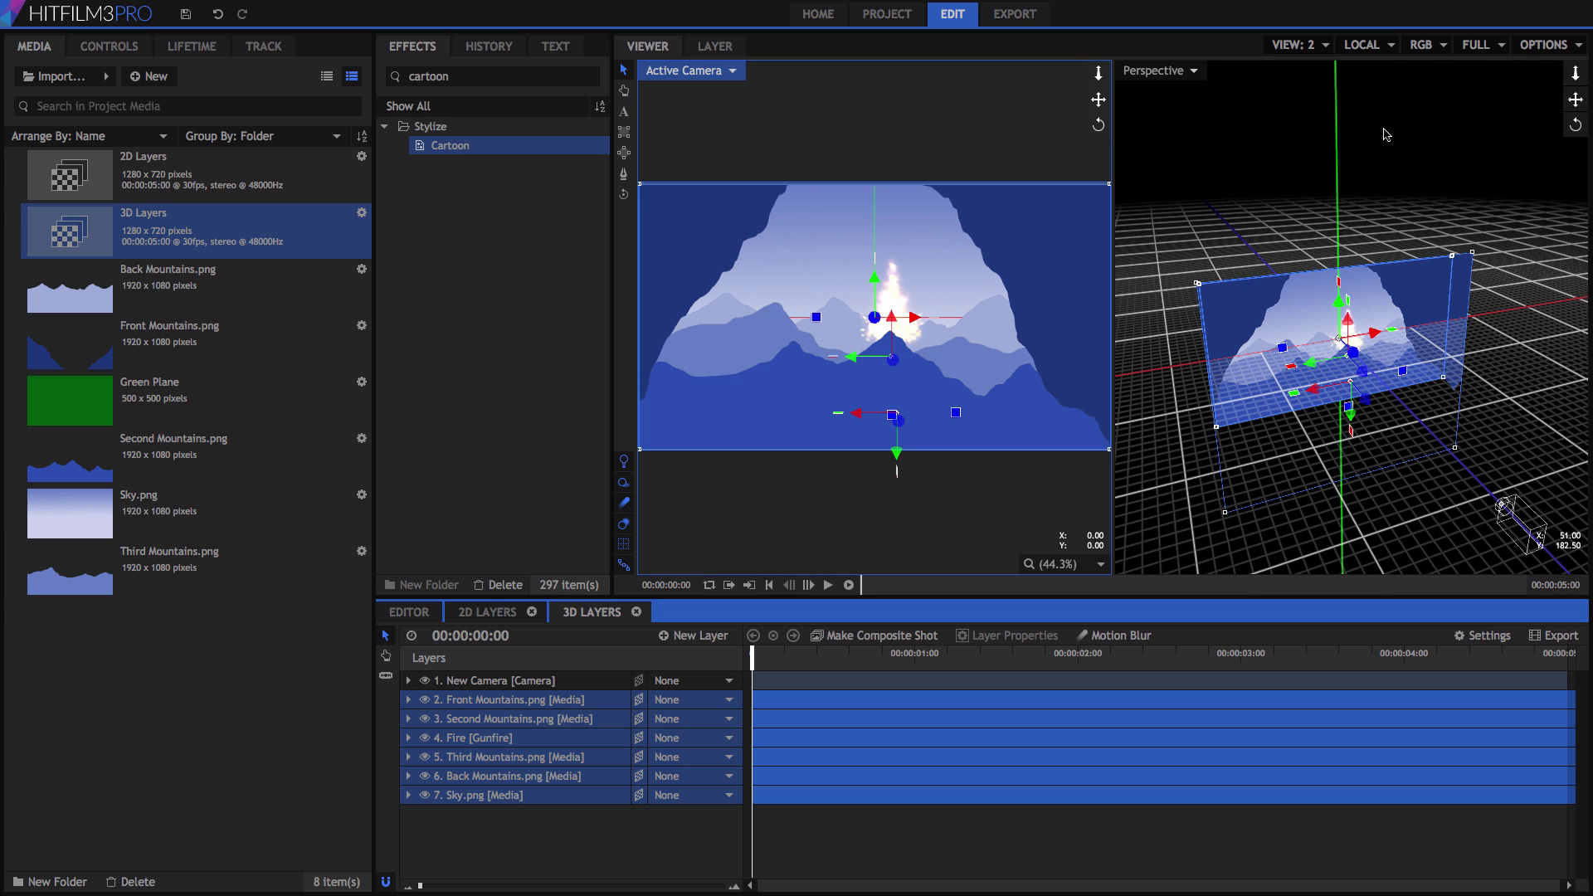
{"action": "left_click", "coordinate": [1326, 46]}
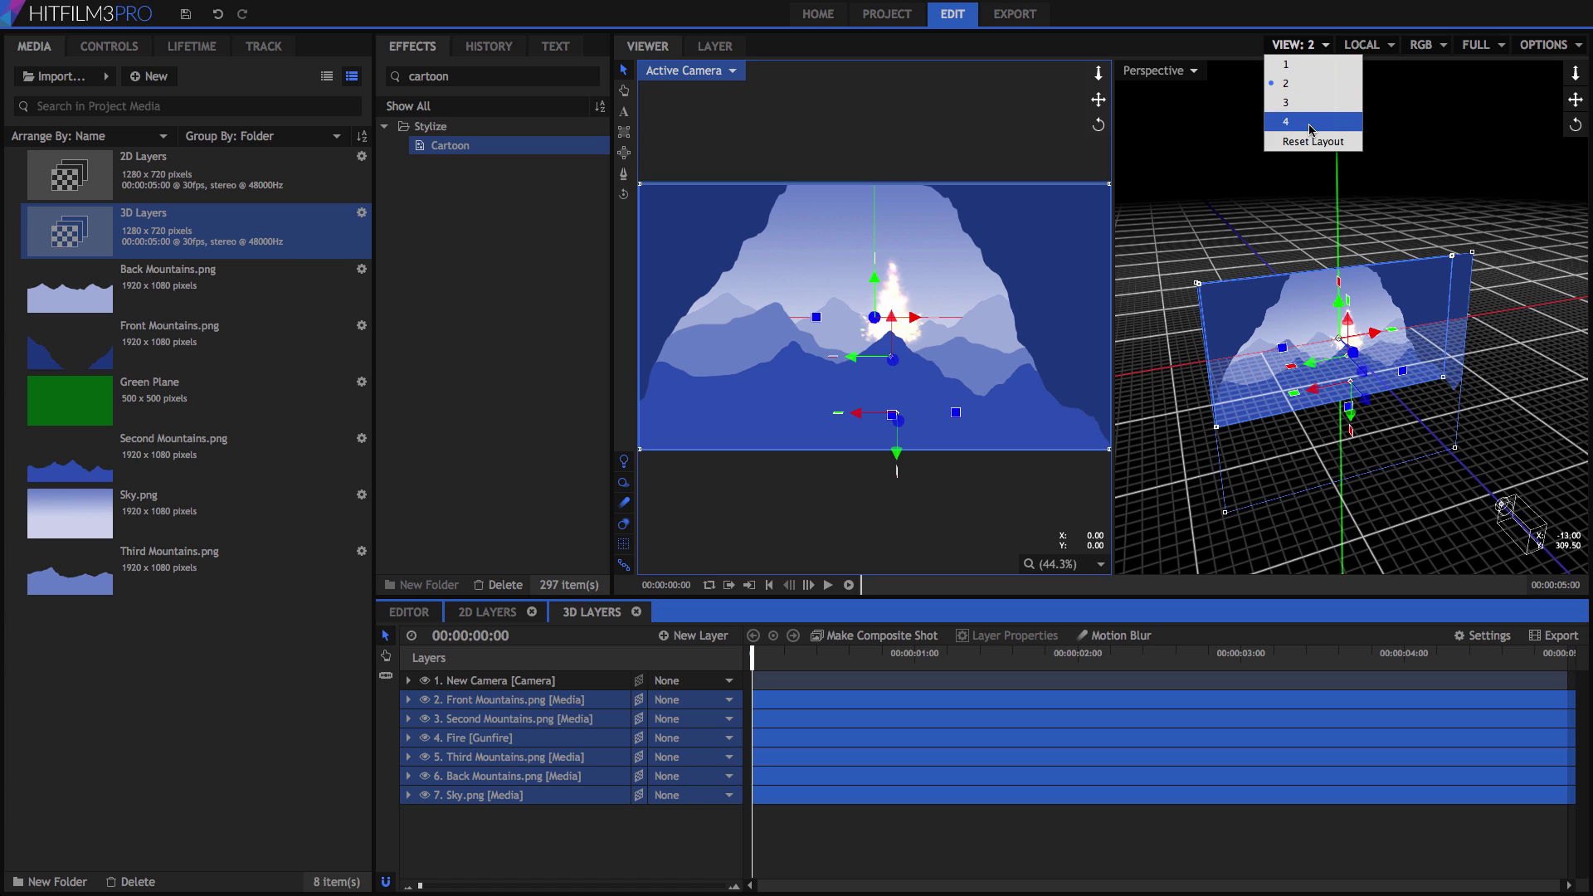
{"action": "left_click", "coordinate": [1216, 71]}
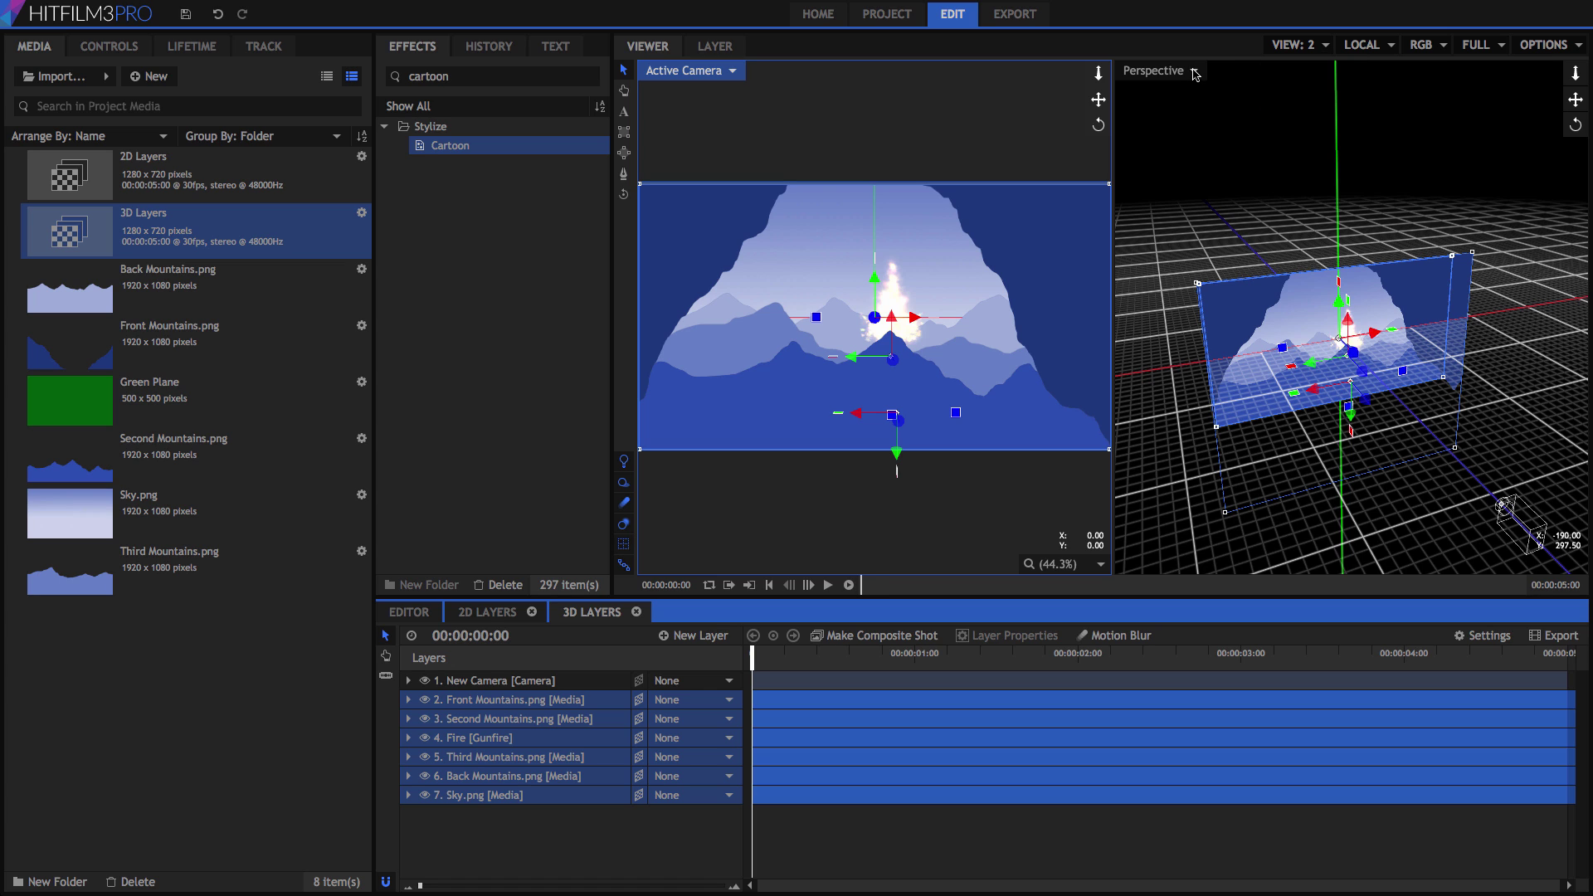
{"action": "left_click", "coordinate": [1195, 72]}
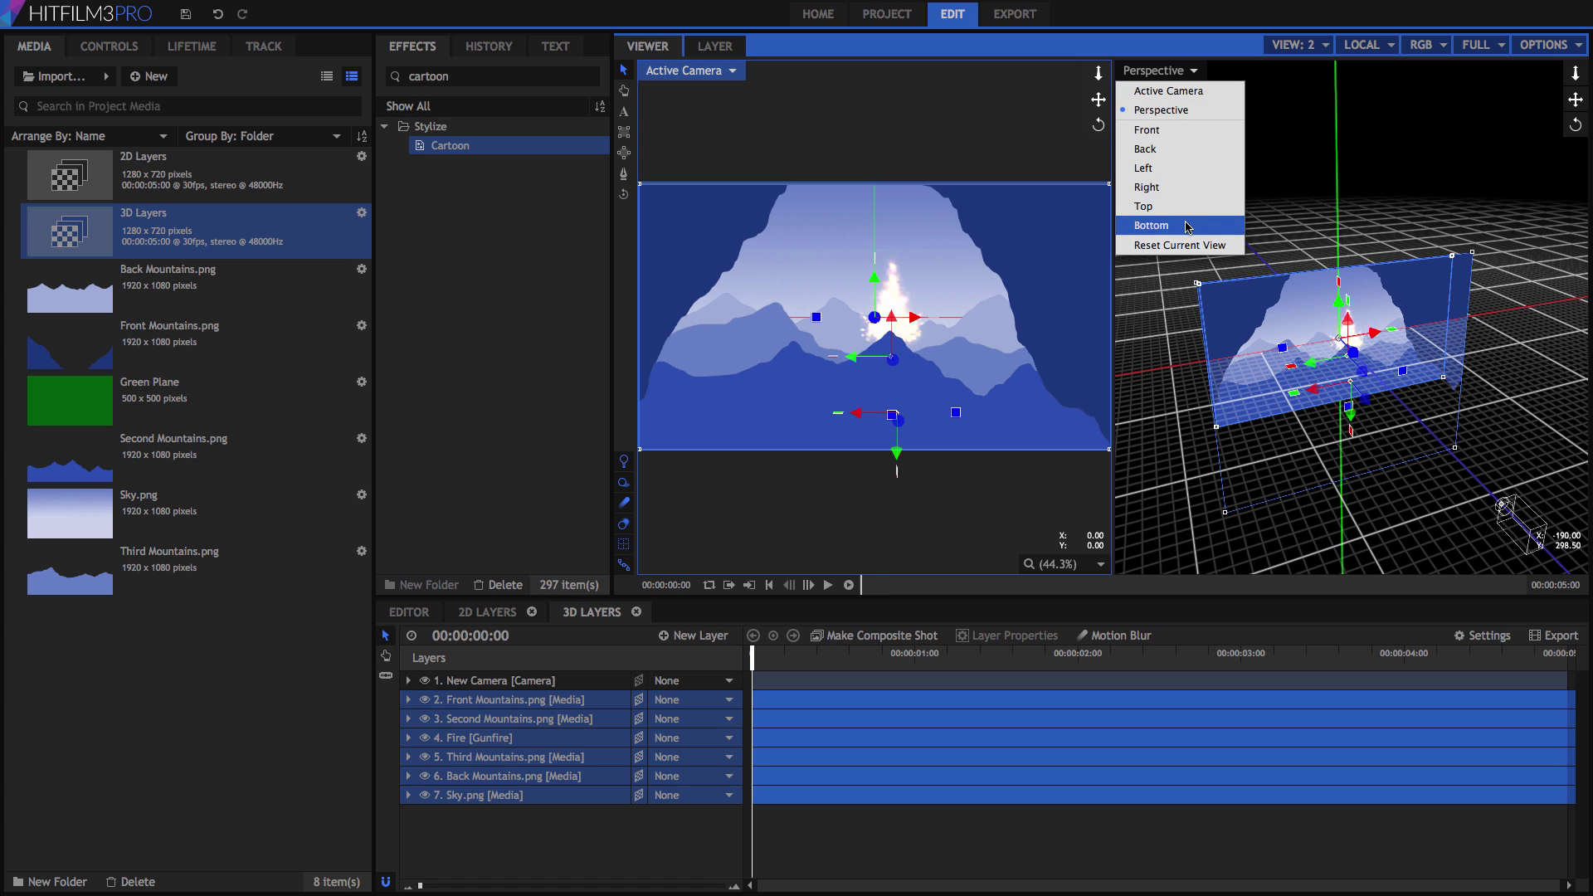
{"action": "left_click", "coordinate": [1215, 115]}
{"action": "left_click", "coordinate": [1215, 115]}
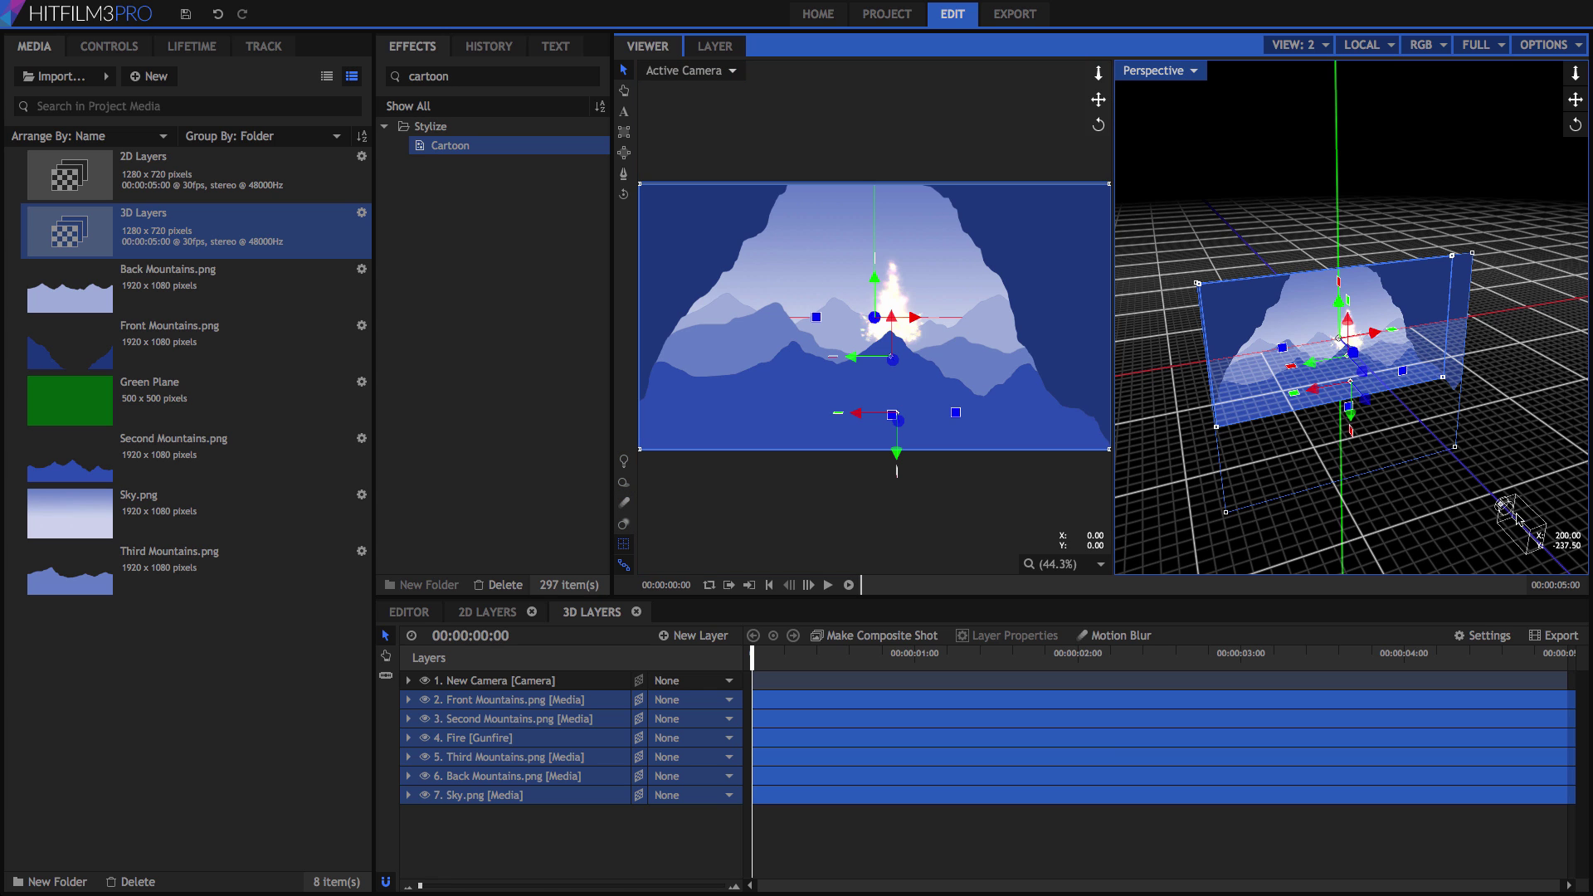
- Select the Sky.png layer, show its transform properties, and move it along the Z axis to about -2309.5
{"action": "left_click", "coordinate": [496, 826]}
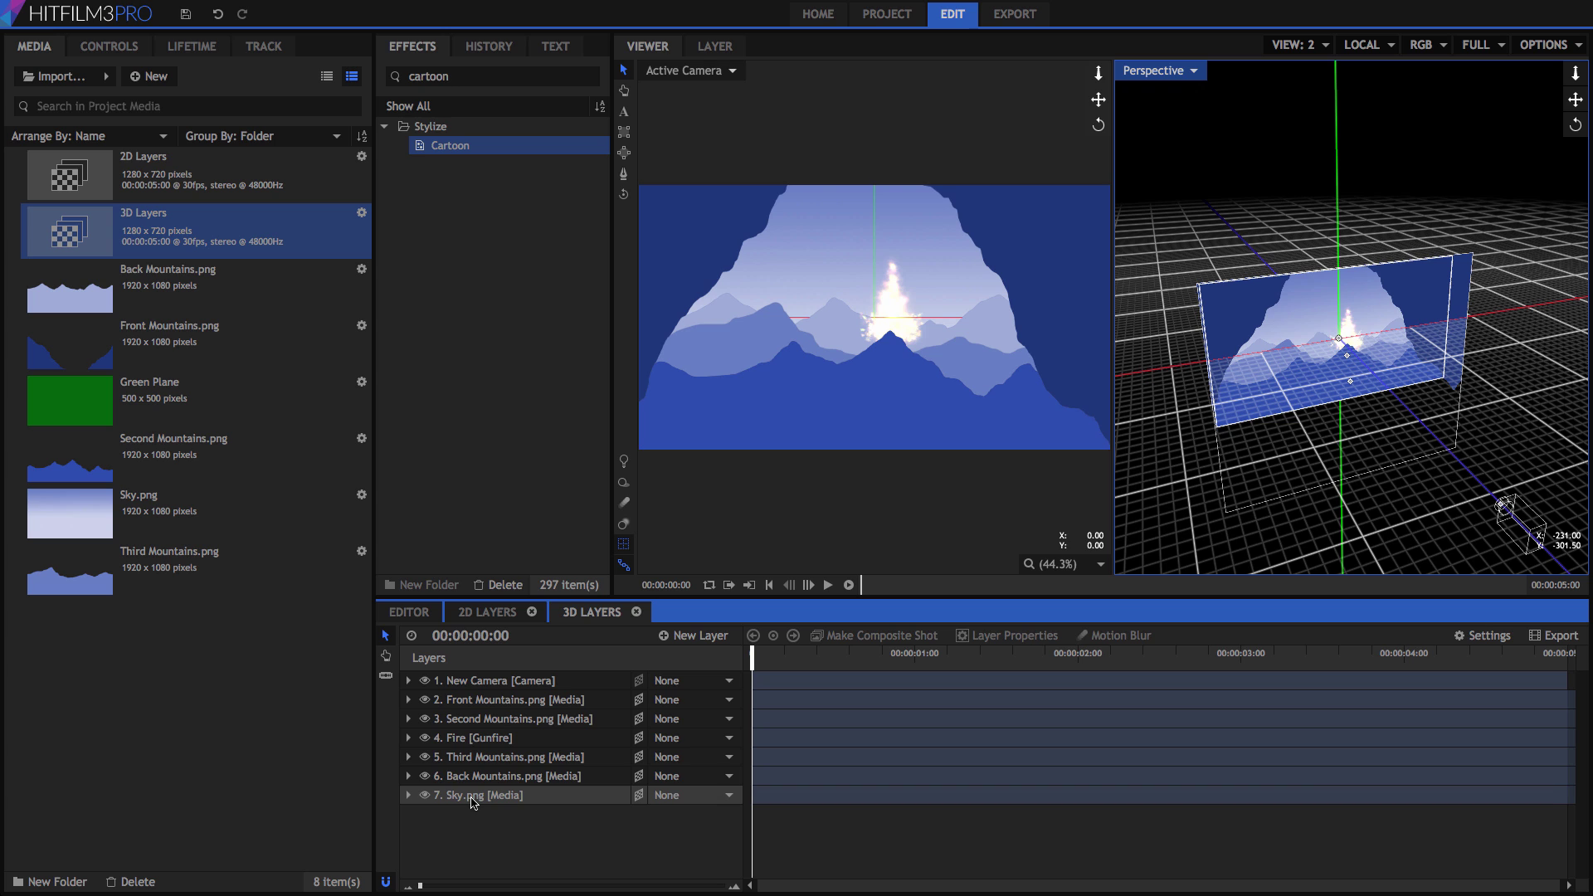
{"action": "left_click", "coordinate": [476, 799]}
{"action": "left_click", "coordinate": [1342, 307]}
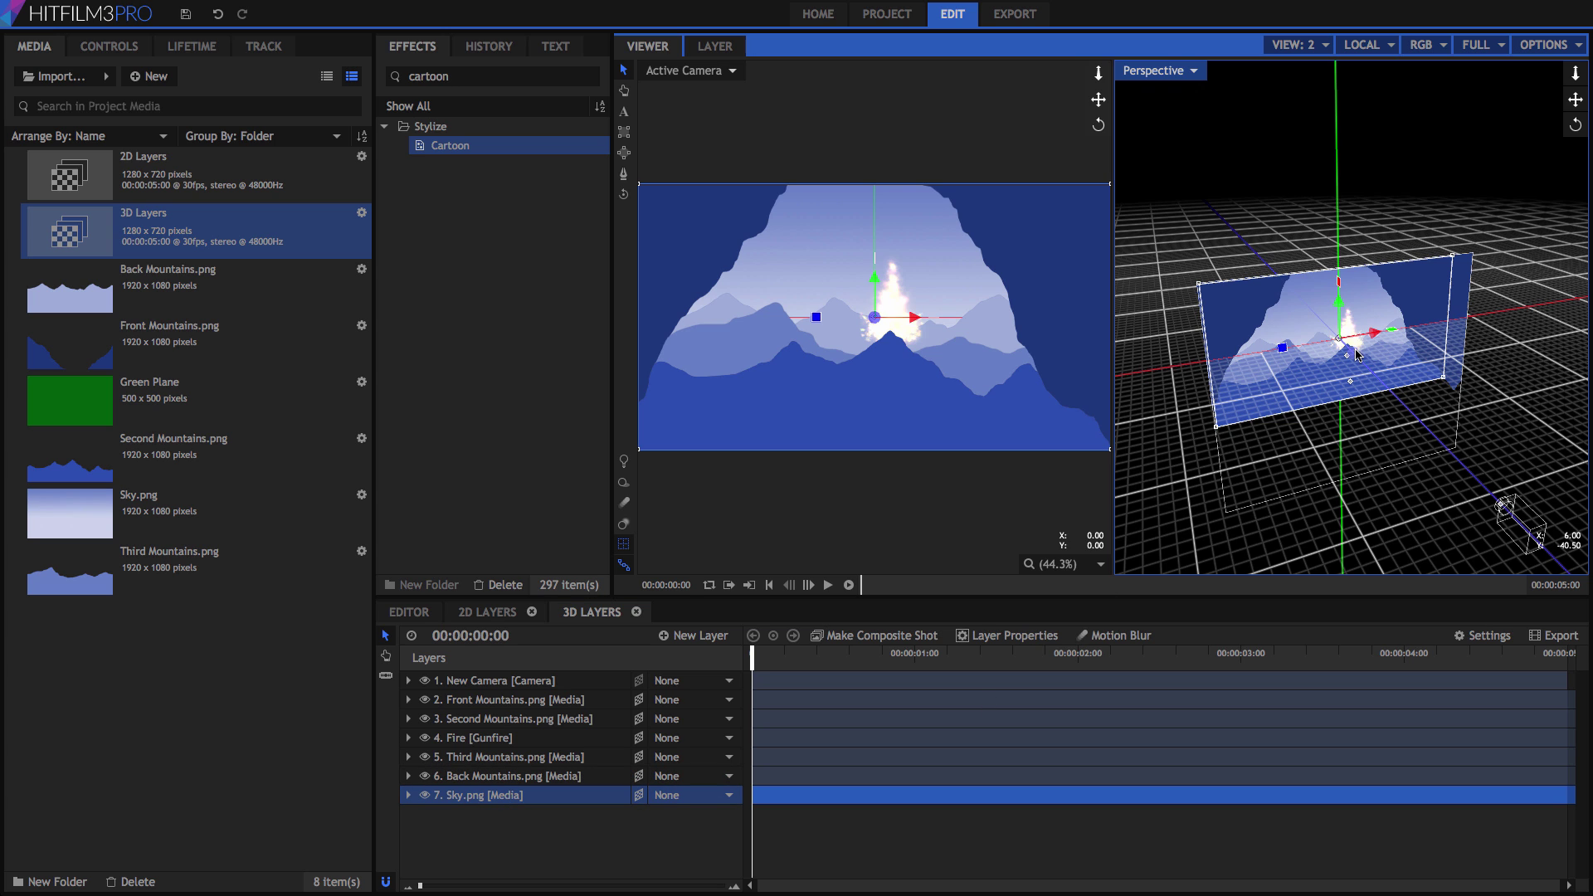
{"action": "left_click", "coordinate": [108, 46]}
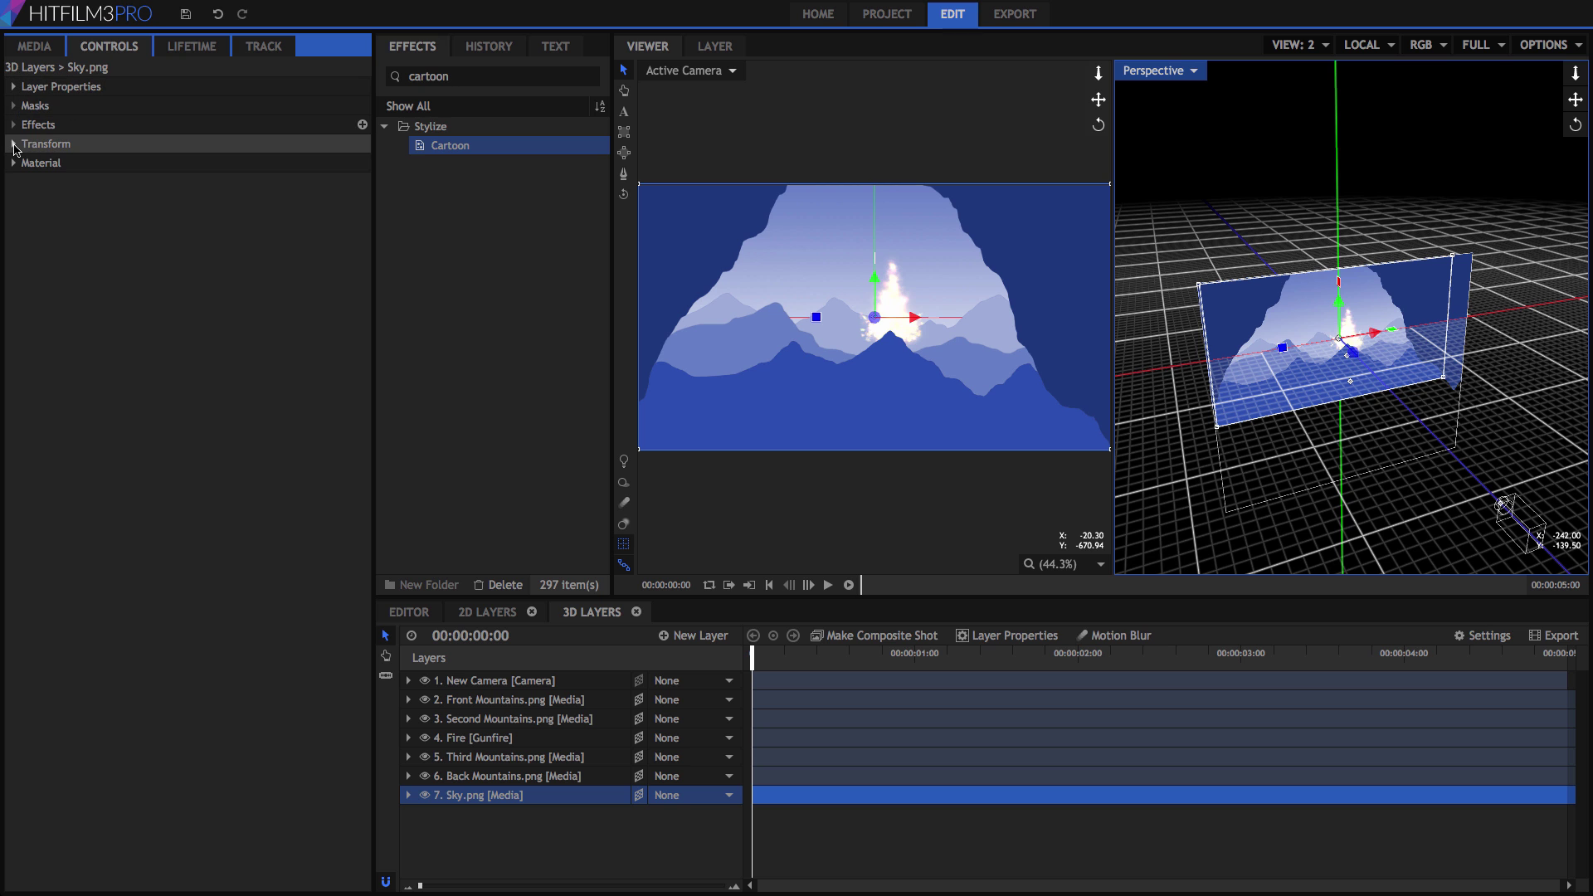
{"action": "left_click", "coordinate": [14, 145]}
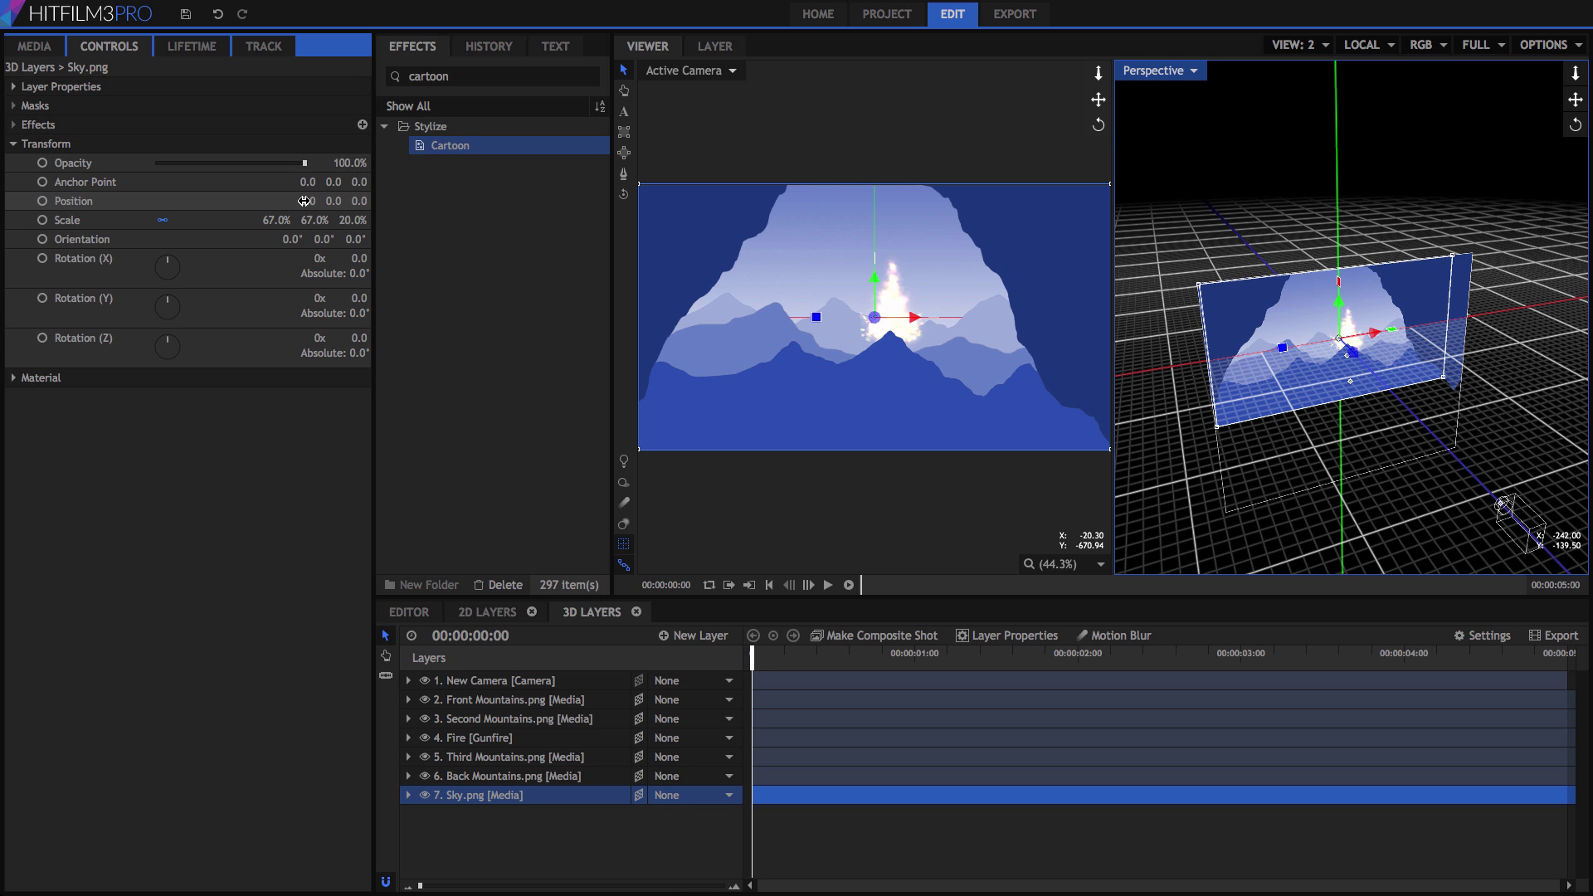
{"action": "mouse_move", "coordinate": [356, 201]}
{"action": "left_mouse_down"}
{"action": "mouse_move", "coordinate": [498, 201]}
{"action": "mouse_move", "coordinate": [356, 201]}
{"action": "left_mouse_up"}
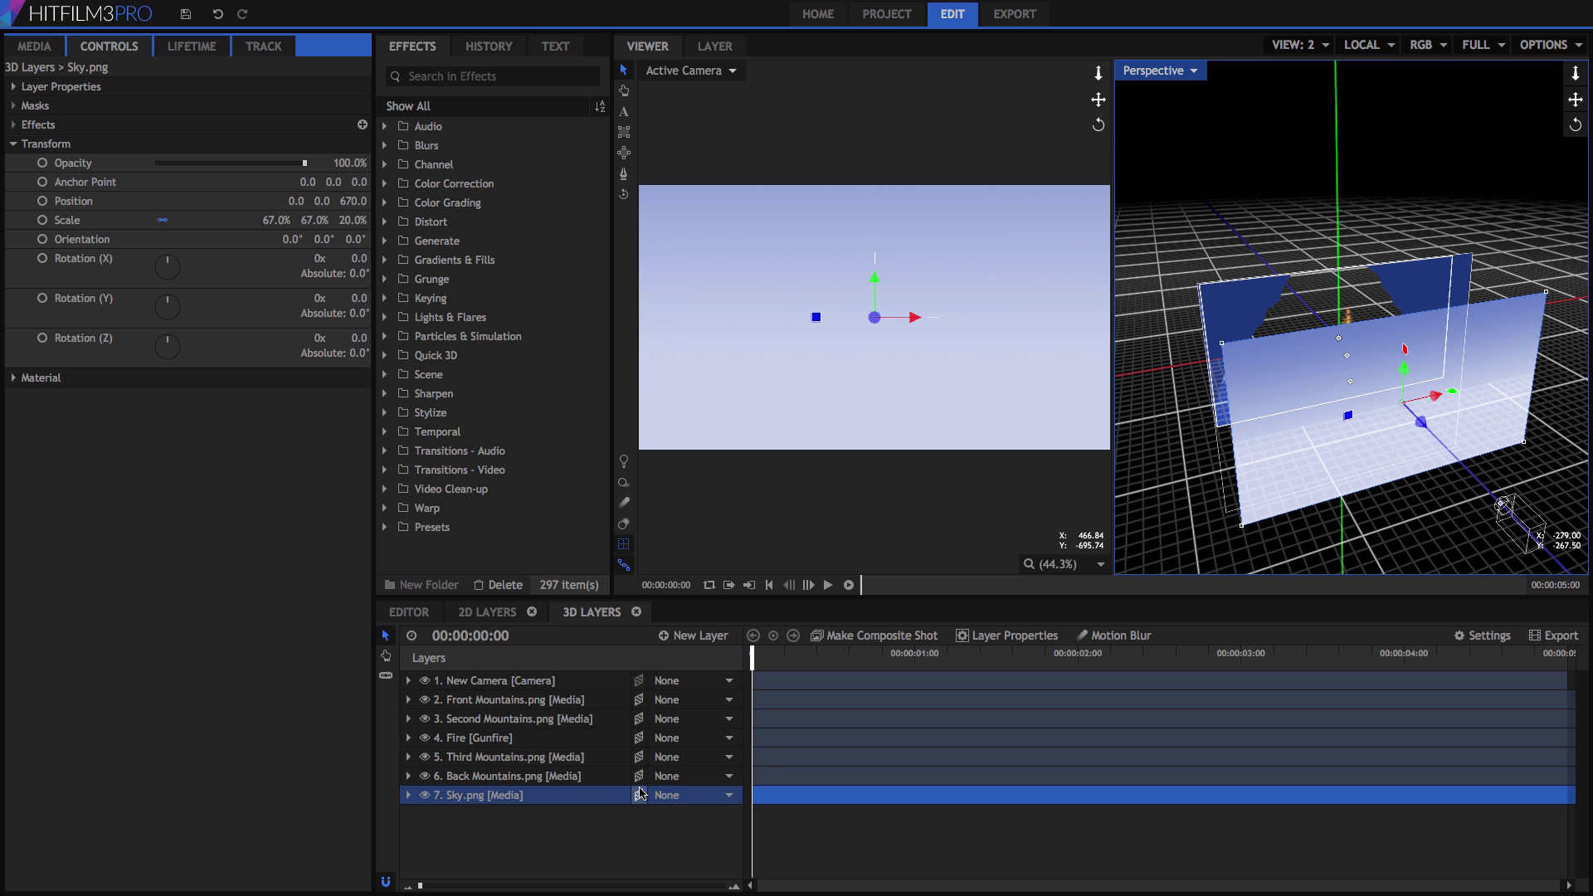
{"action": "left_click_drag", "start_coordinate": [1421, 426], "coordinate": [946, 213]}
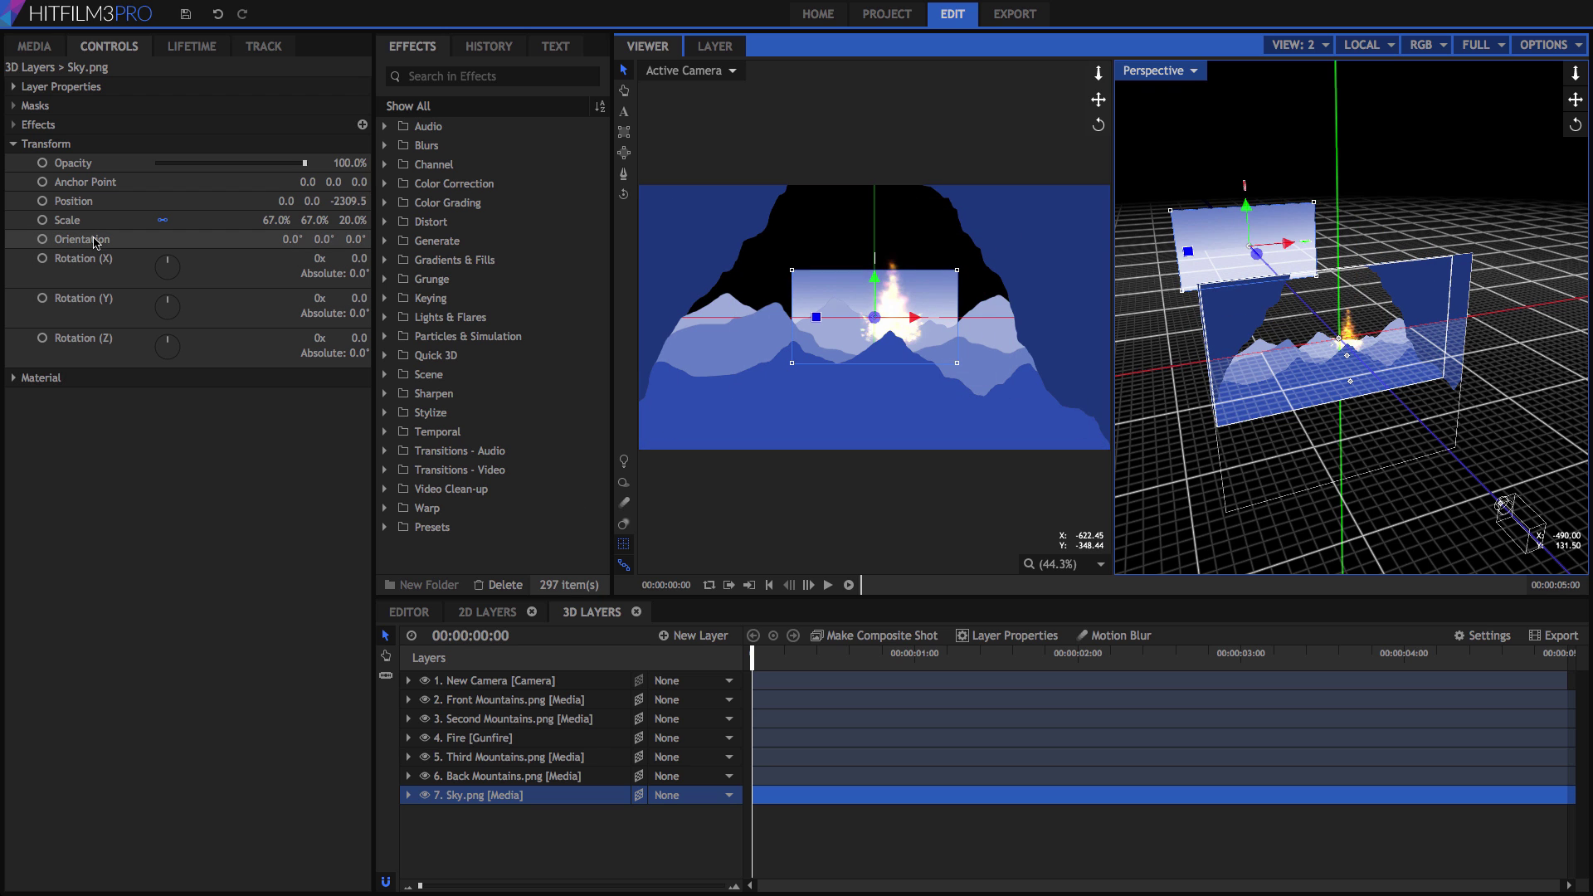
- Set the Sky.png layer's Z position to -5000 and scale it up to 341% to fill the frame again
{"action": "left_click", "coordinate": [346, 200]}
{"action": "key", "text": "BackSpace"}
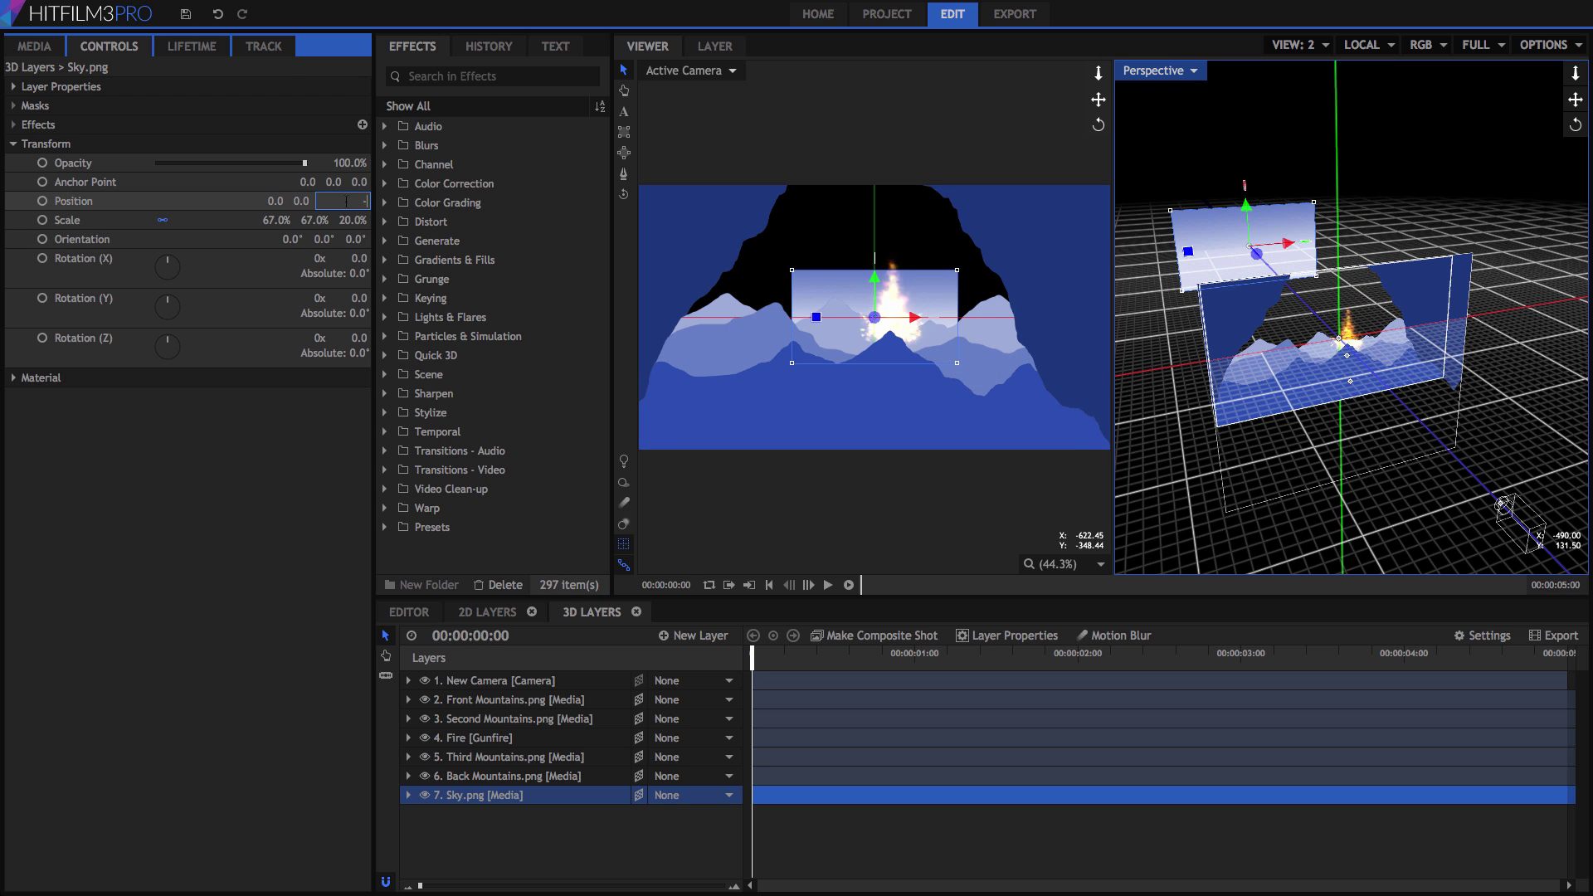
{"action": "type", "text": "-5000"}
{"action": "key", "text": "Return"}
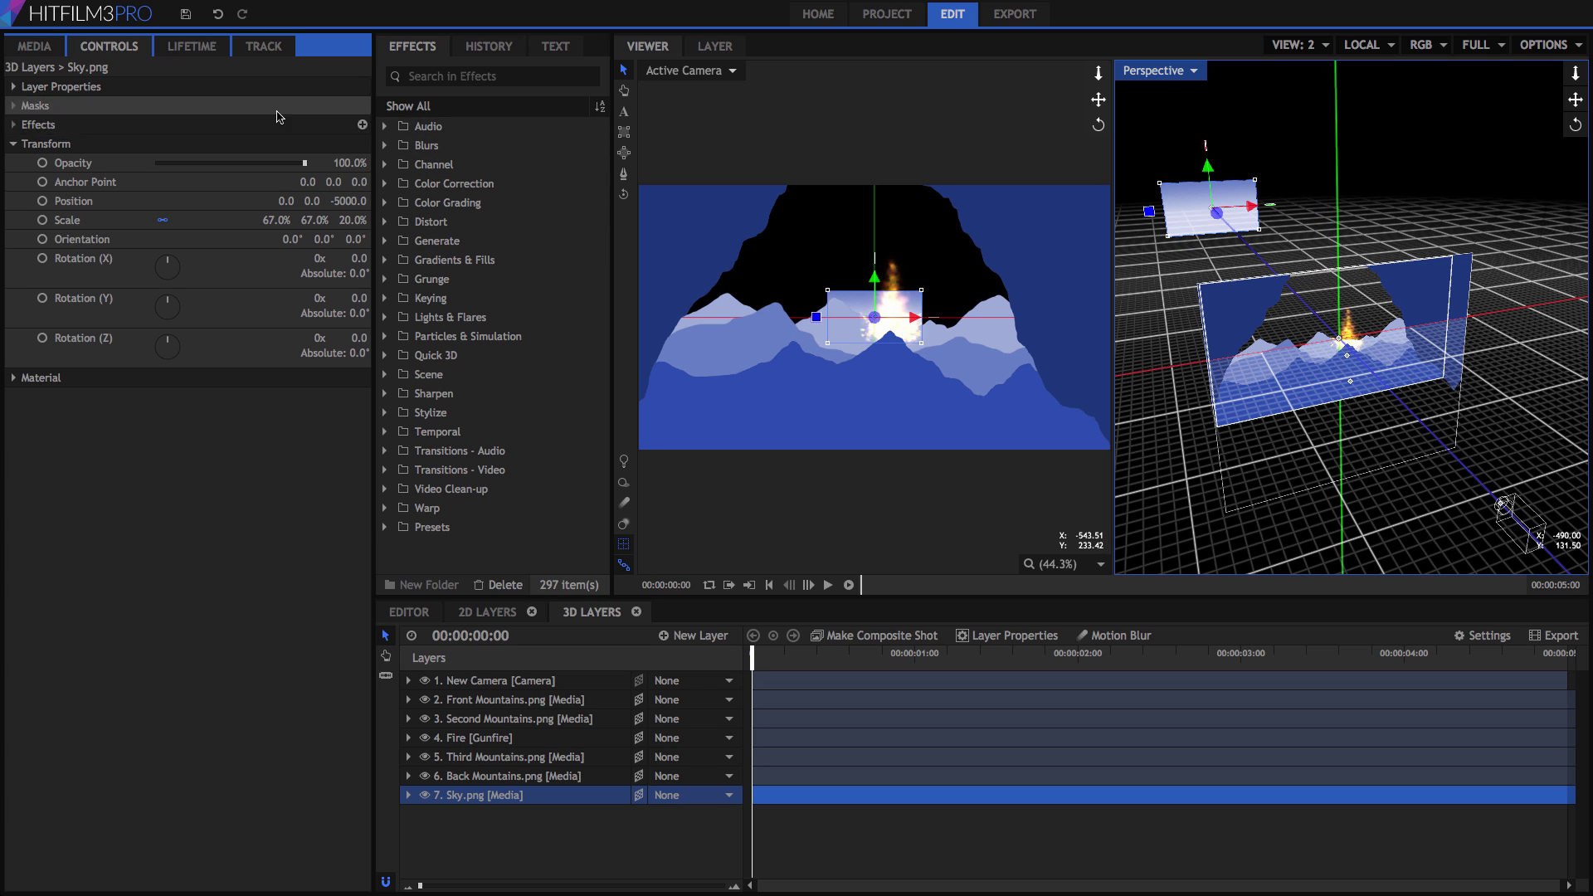
{"action": "left_click_drag", "start_coordinate": [277, 220], "coordinate": [503, 220]}
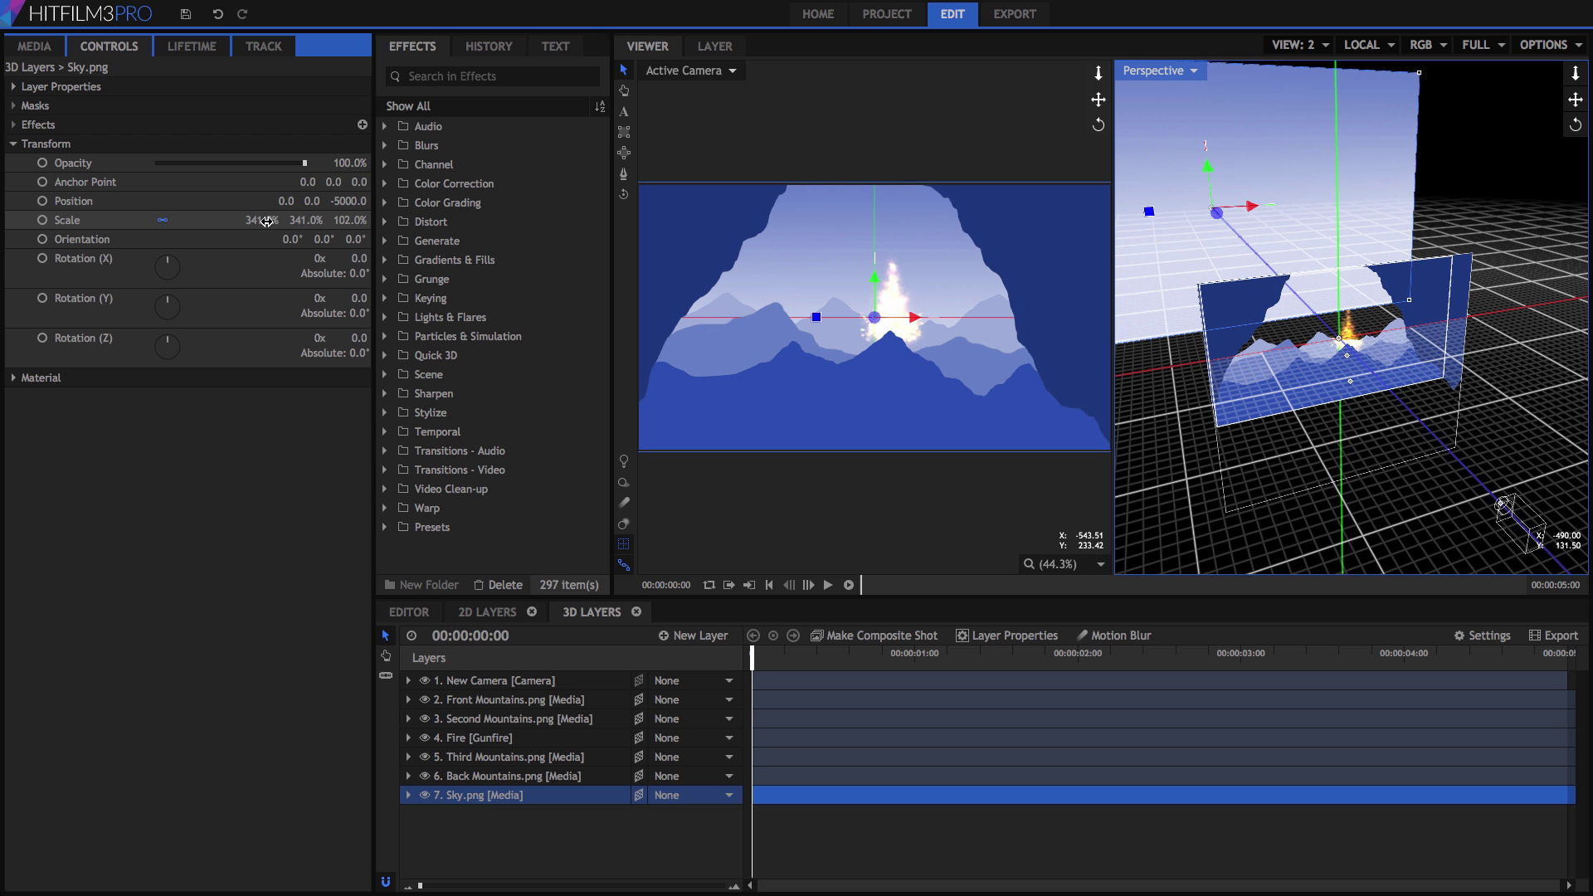
- Set the Back Mountains.png layer's Z position to -4500 and scale it up to 312%
{"action": "left_click", "coordinate": [509, 777]}
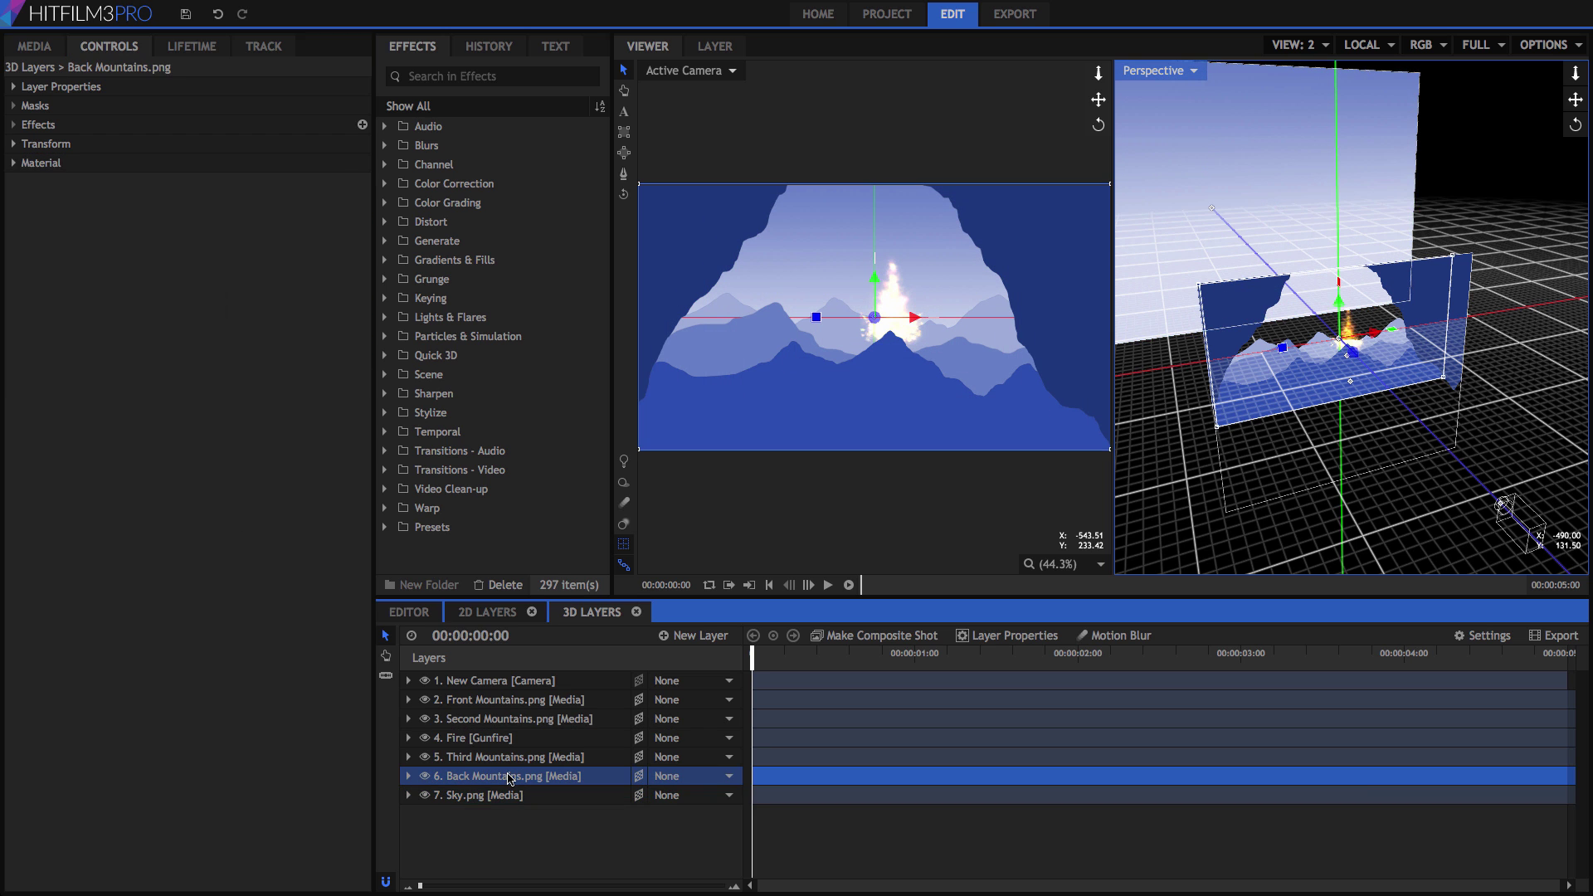
{"action": "left_click", "coordinate": [14, 144]}
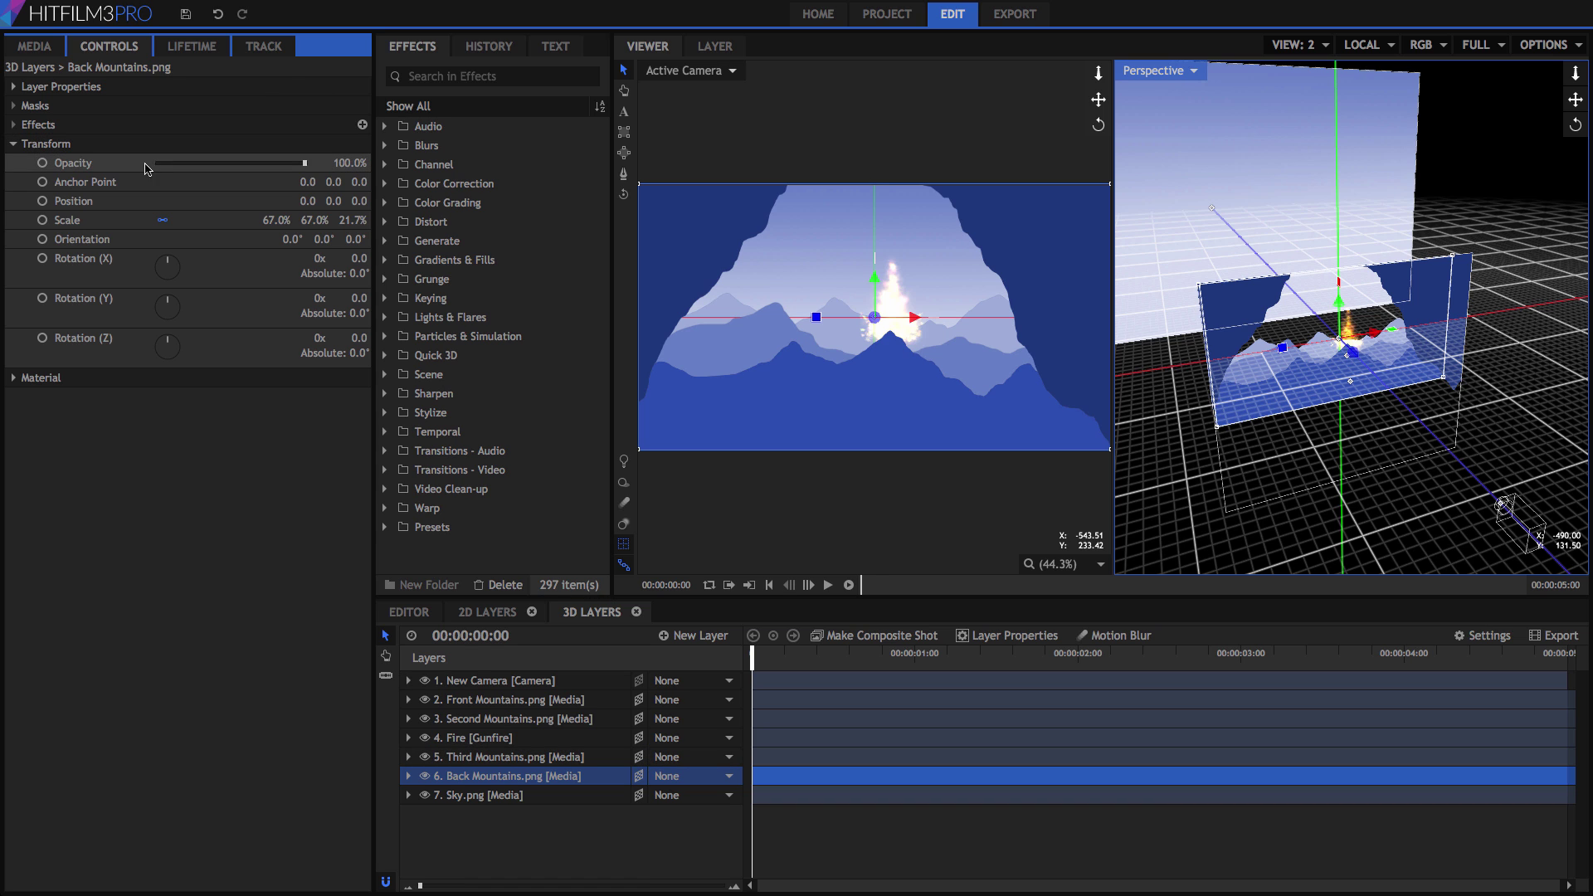
{"action": "left_click", "coordinate": [359, 201]}
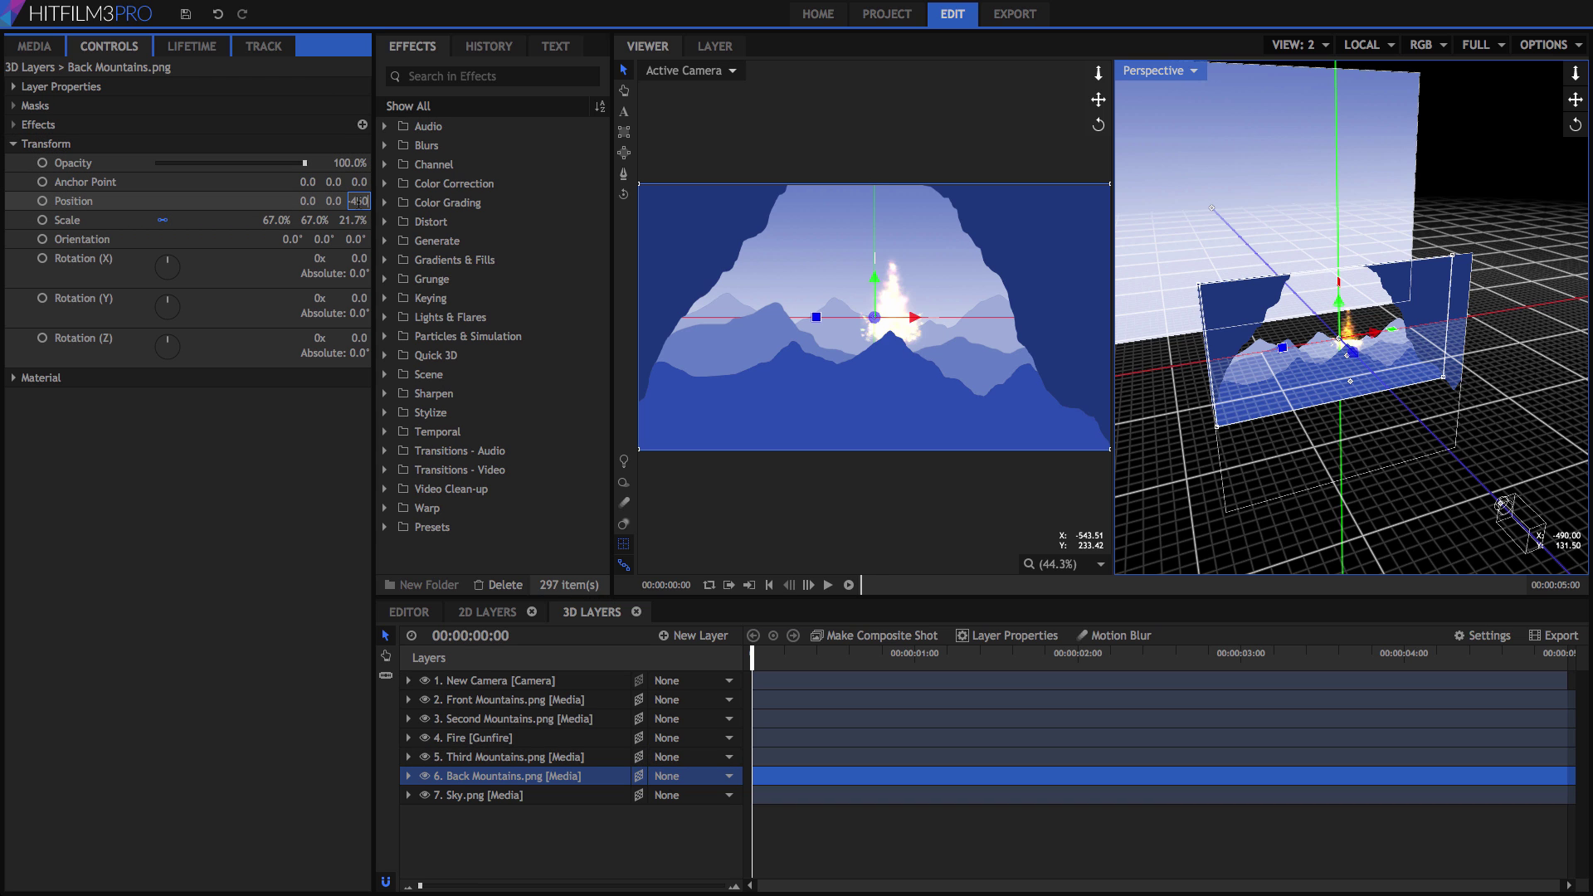
{"action": "type", "text": "-4500"}
{"action": "key", "text": "Return"}
{"action": "left_click_drag", "start_coordinate": [267, 220], "coordinate": [365, 220]}
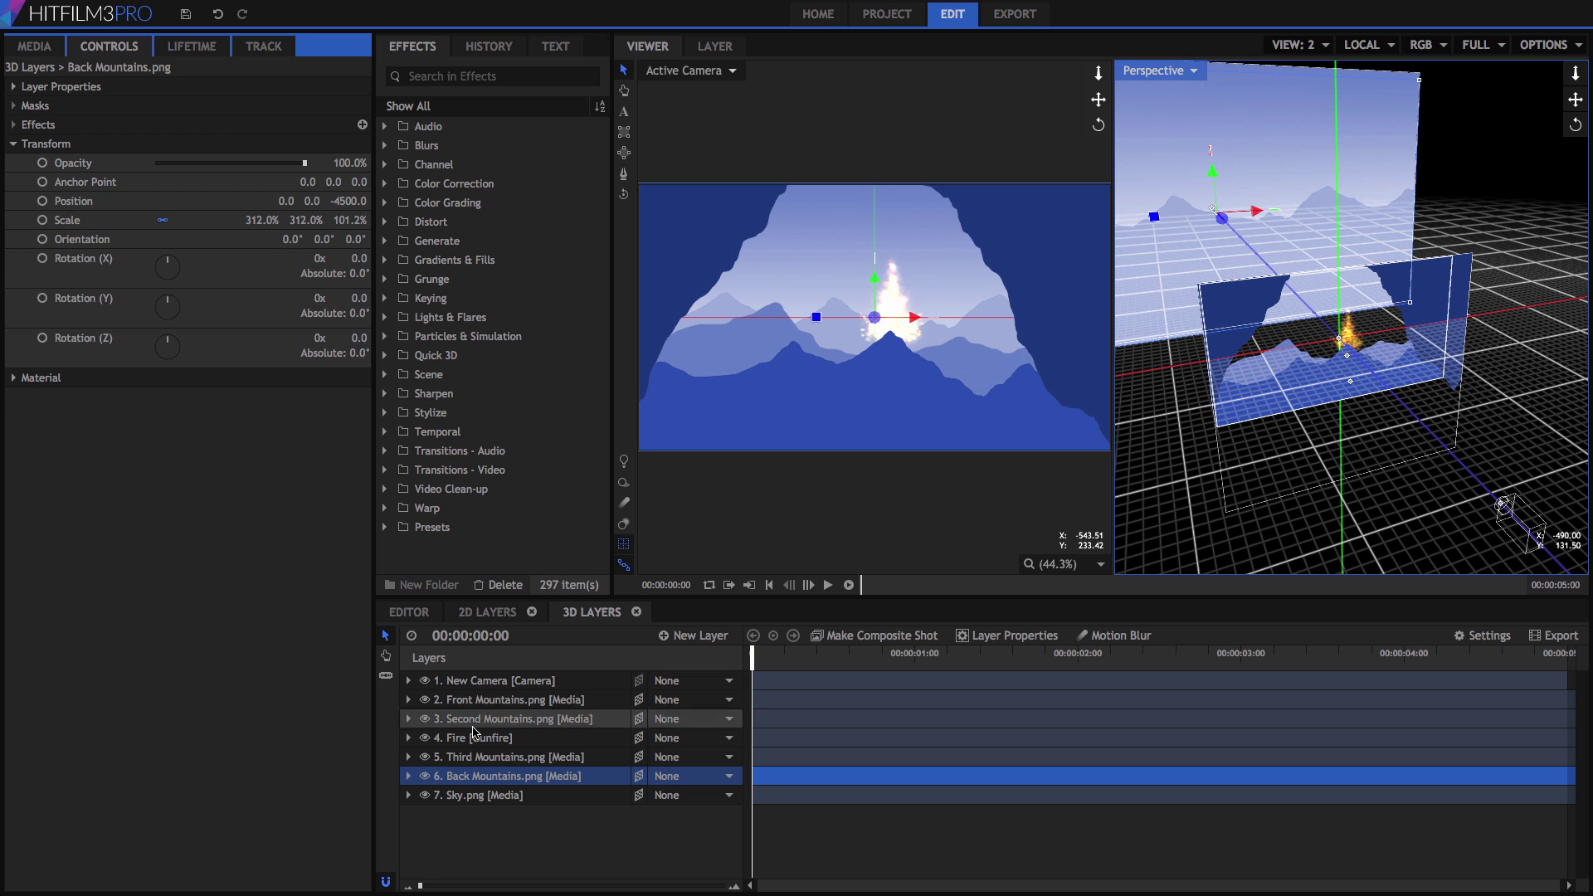
- Set the Third Mountains.png layer's Z position to -3500 and scale it up to 258%
{"action": "left_click", "coordinate": [465, 757]}
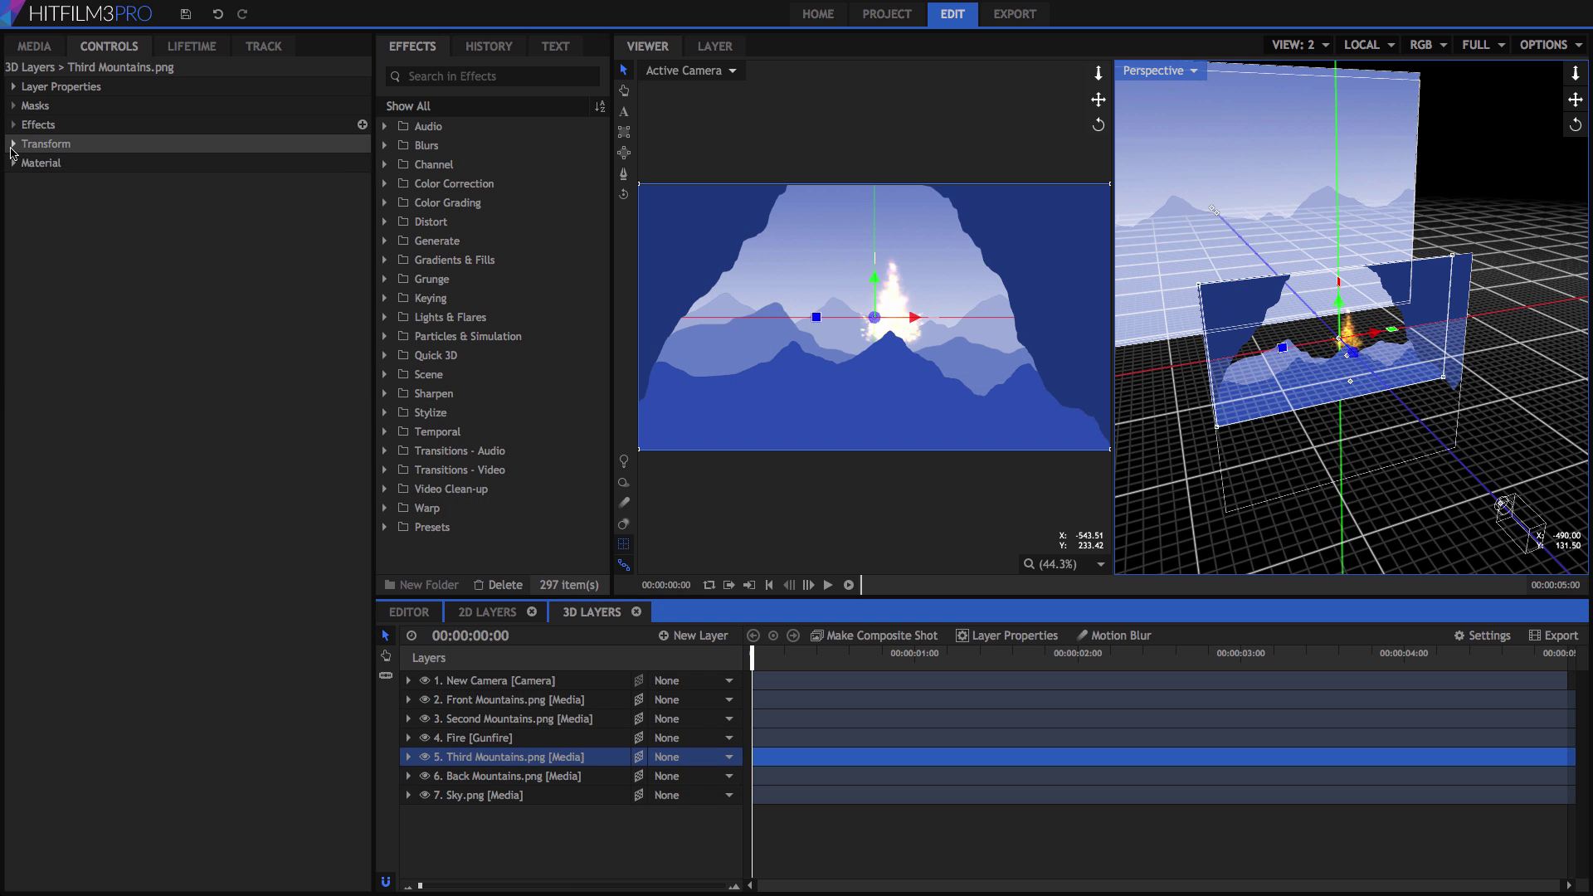
{"action": "left_click", "coordinate": [46, 143]}
{"action": "left_click", "coordinate": [359, 200]}
{"action": "type", "text": "-3500"}
{"action": "key", "text": "Return"}
{"action": "left_click_drag", "start_coordinate": [277, 220], "coordinate": [440, 220]}
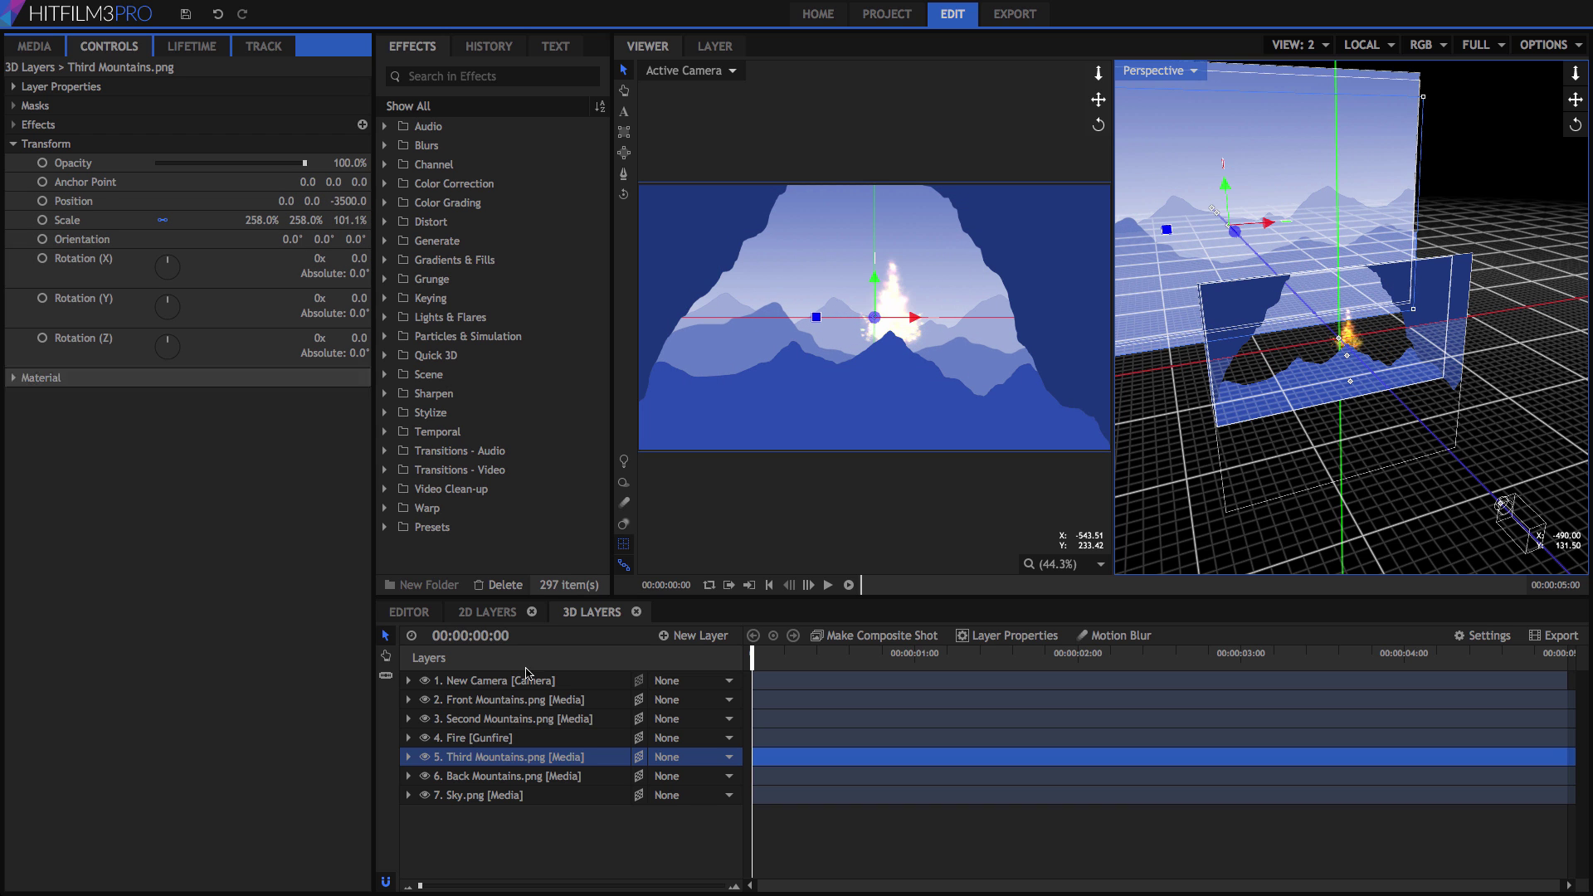
- Set the Second Mountains.png layer's Z position to -2000 and scale it up to 178%
{"action": "left_click", "coordinate": [528, 718]}
{"action": "left_click", "coordinate": [46, 144]}
{"action": "left_click", "coordinate": [358, 201]}
{"action": "type", "text": "-2000"}
{"action": "key", "text": "Return"}
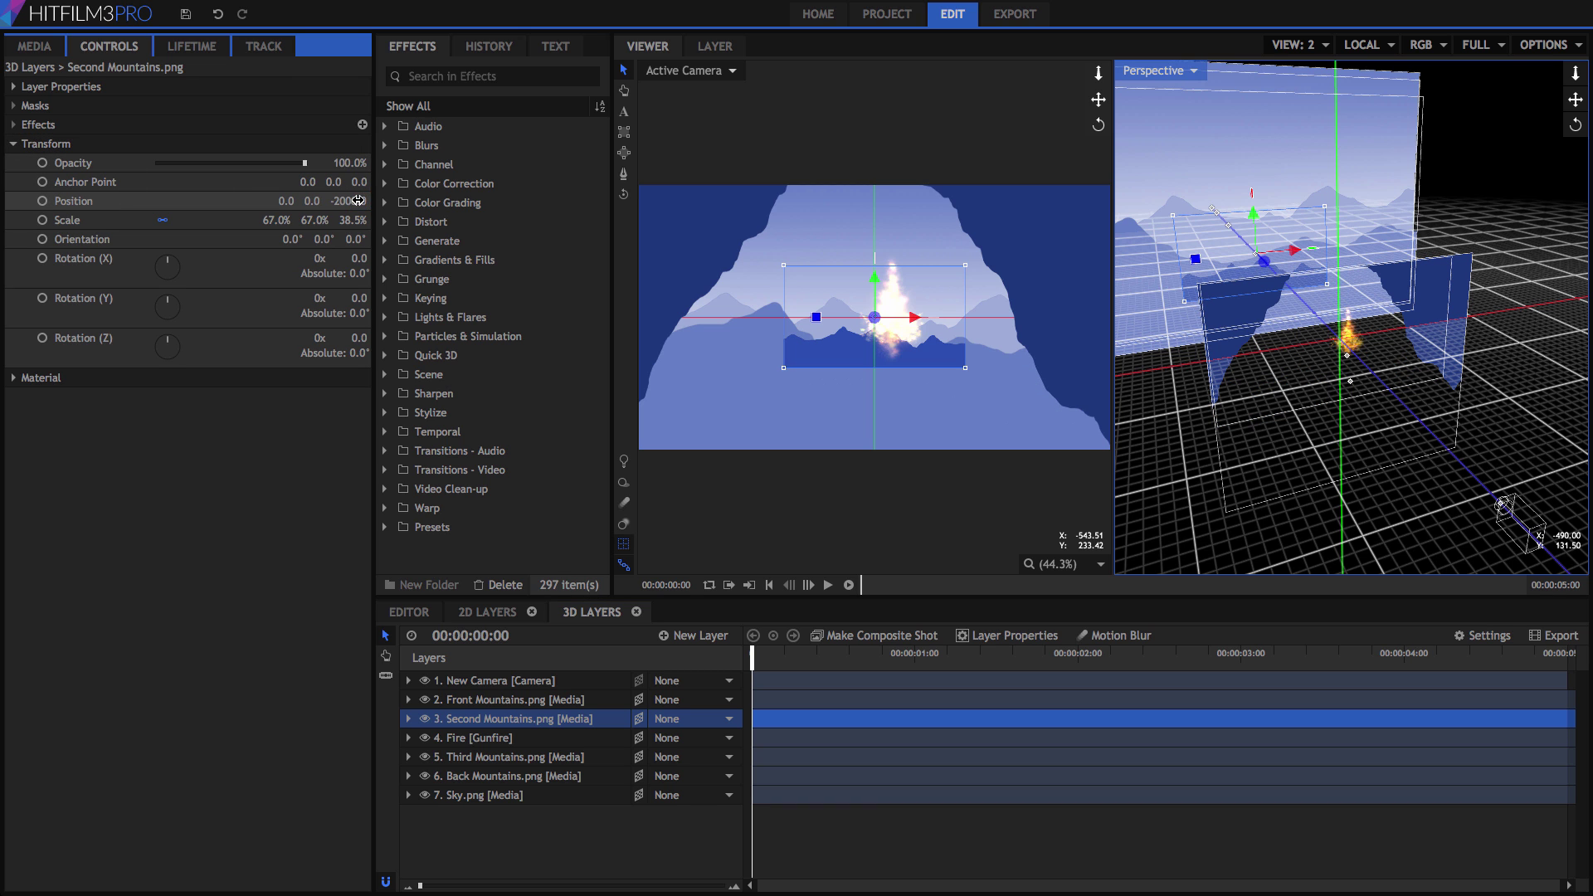
{"action": "left_click_drag", "start_coordinate": [278, 220], "coordinate": [365, 220]}
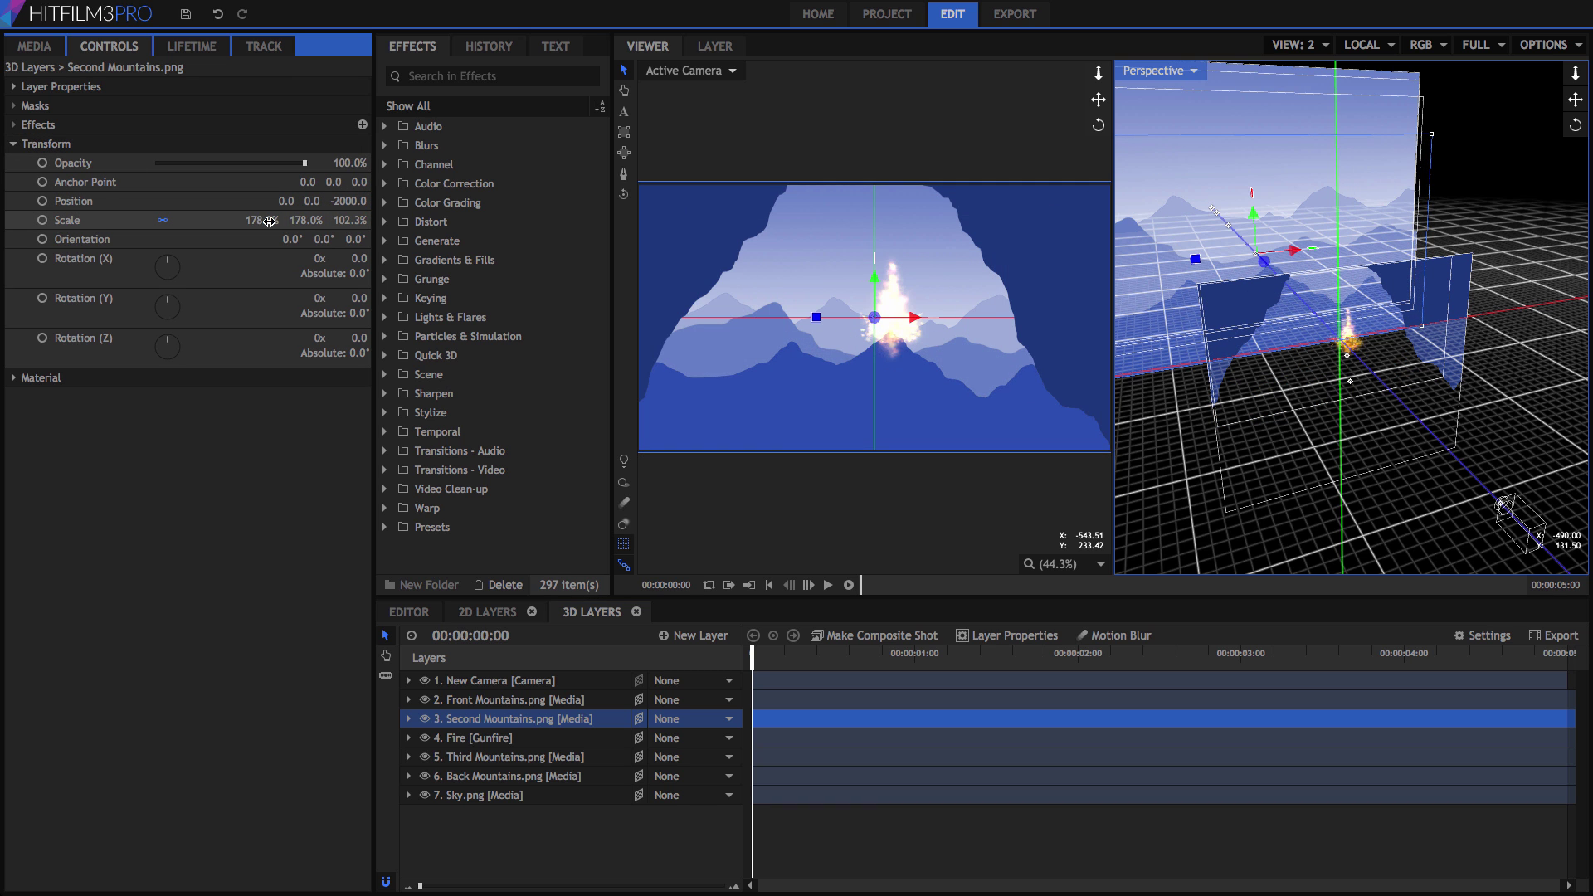
- Set the Front Mountains.png layer's Z position to -500 and scale it up to 100% by 156.7%
{"action": "left_click", "coordinate": [514, 699]}
{"action": "left_click", "coordinate": [23, 148]}
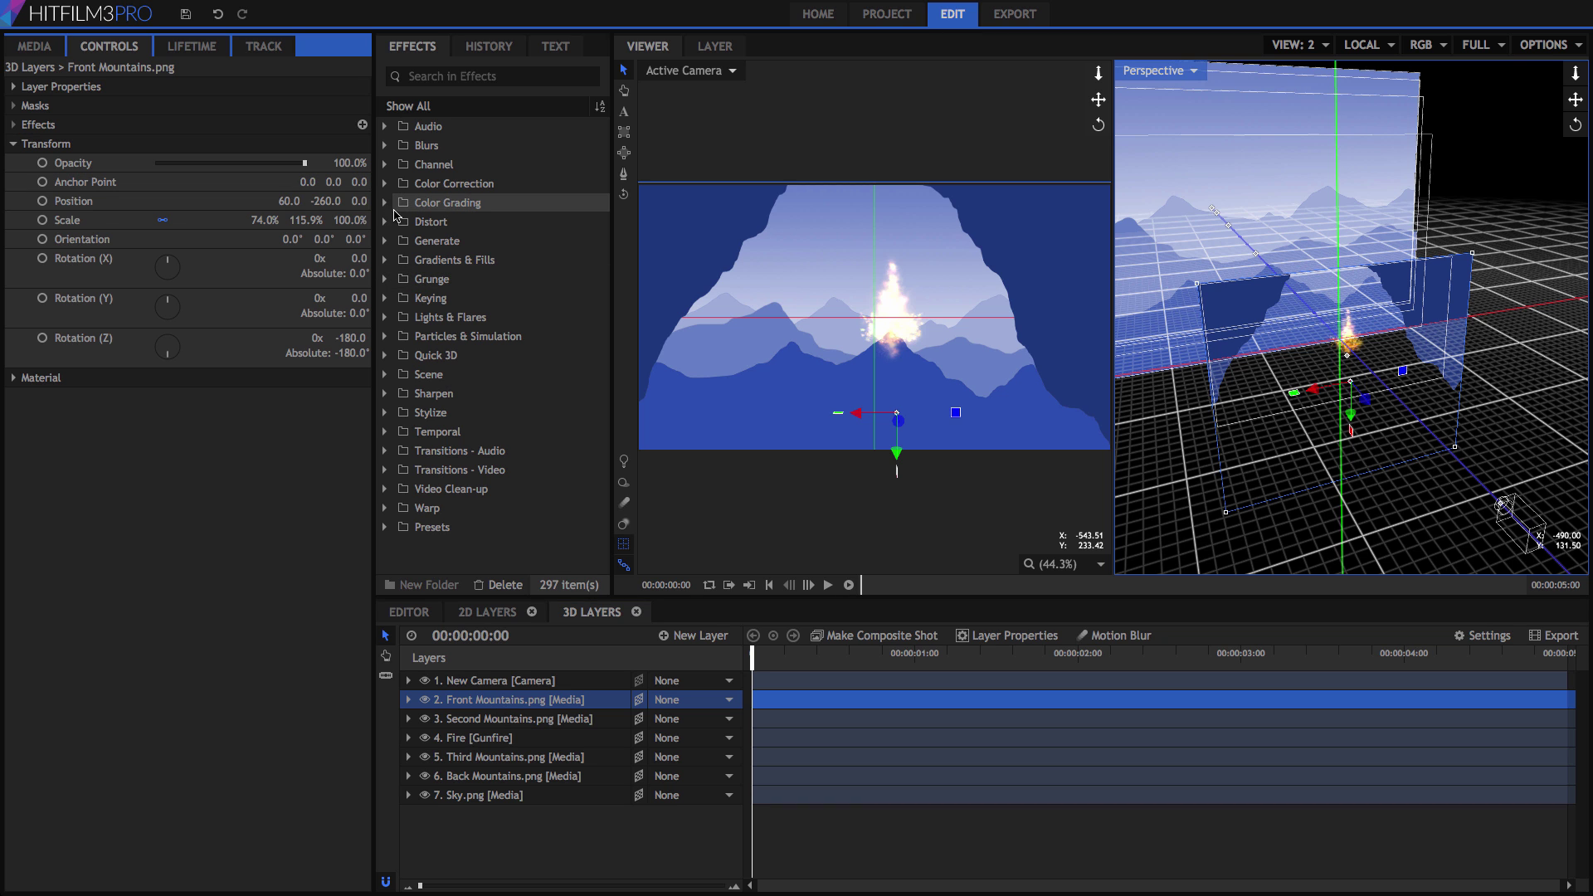
{"action": "left_click", "coordinate": [359, 200]}
{"action": "type", "text": "-500"}
{"action": "key", "text": "Return"}
{"action": "left_click_drag", "start_coordinate": [264, 220], "coordinate": [303, 220]}
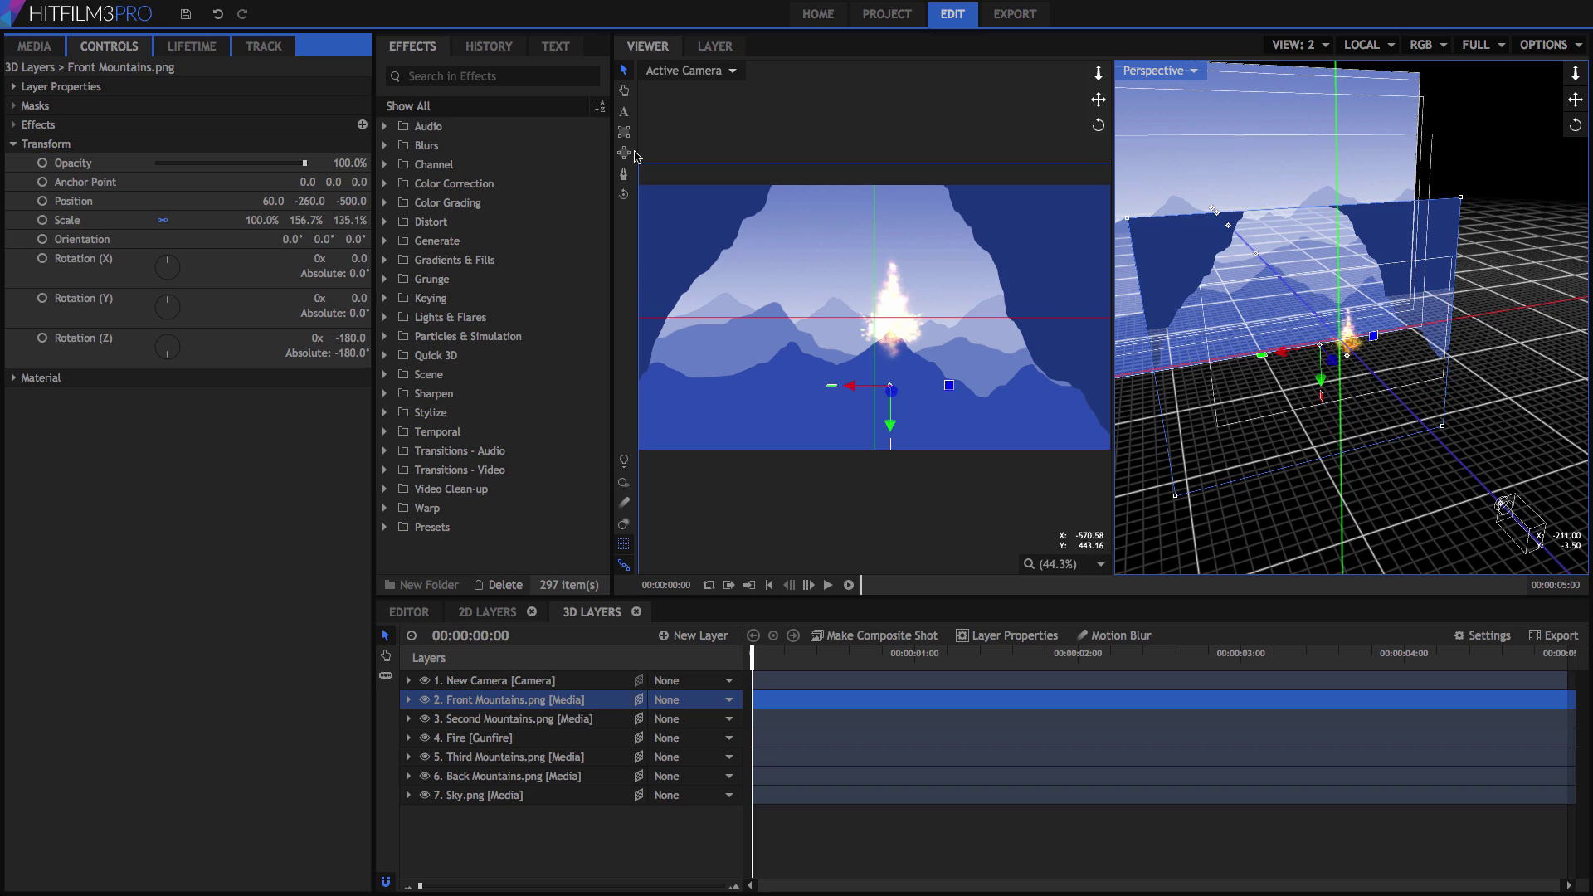
- Select the Fire layer and switch the second view from Perspective to Left
{"action": "left_click", "coordinate": [624, 197]}
{"action": "left_click_drag", "start_coordinate": [1320, 354], "coordinate": [1348, 272]}
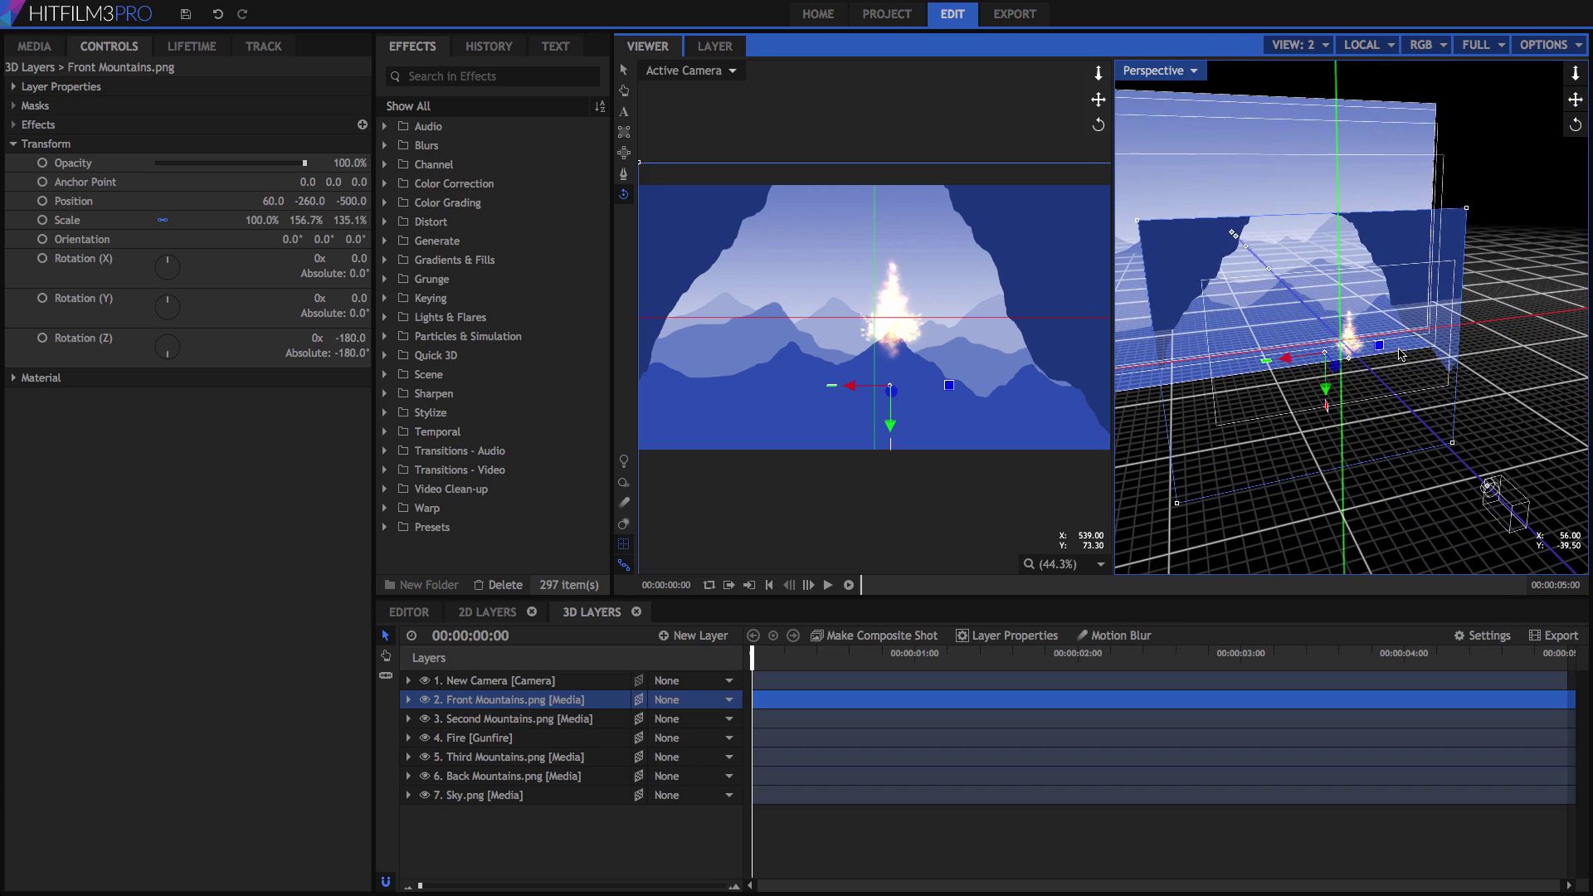
{"action": "left_click", "coordinate": [481, 738]}
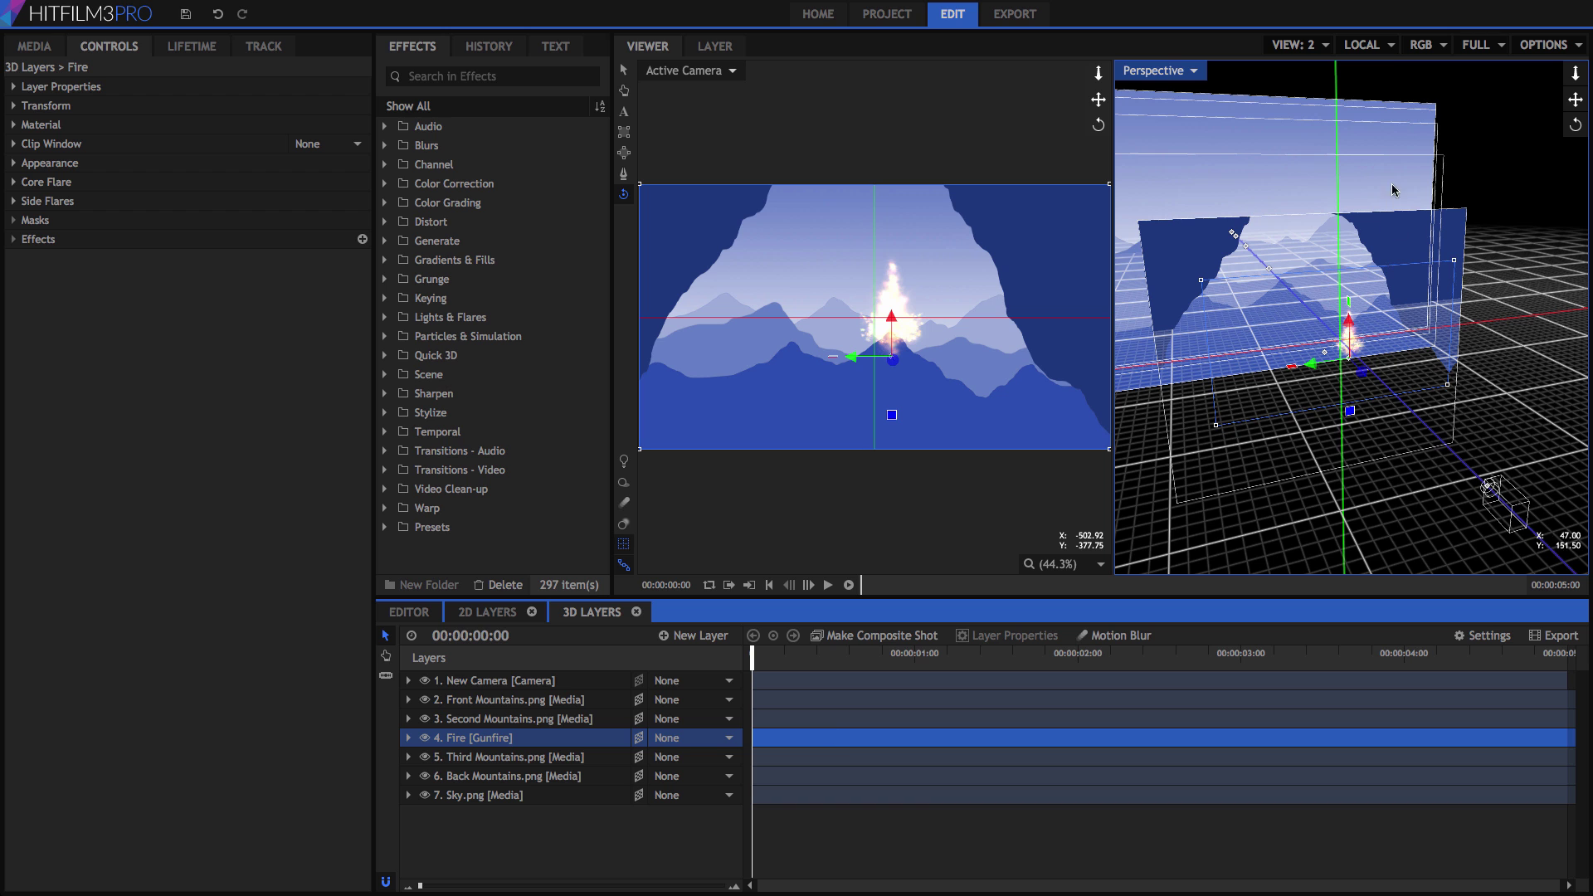
{"action": "left_click", "coordinate": [1195, 72]}
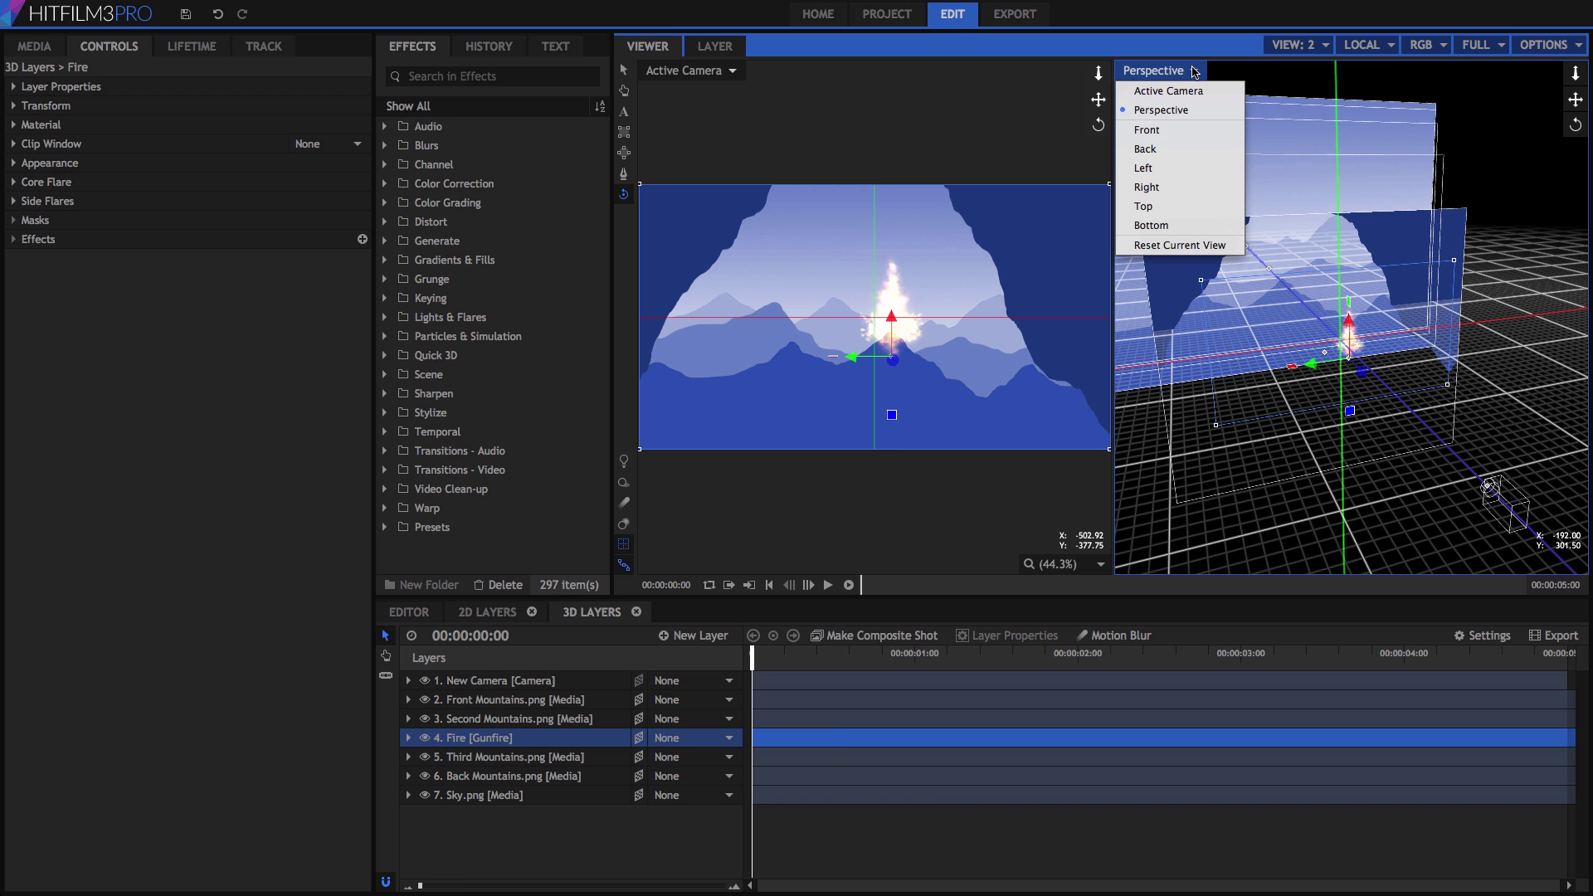
{"action": "left_click", "coordinate": [1163, 170]}
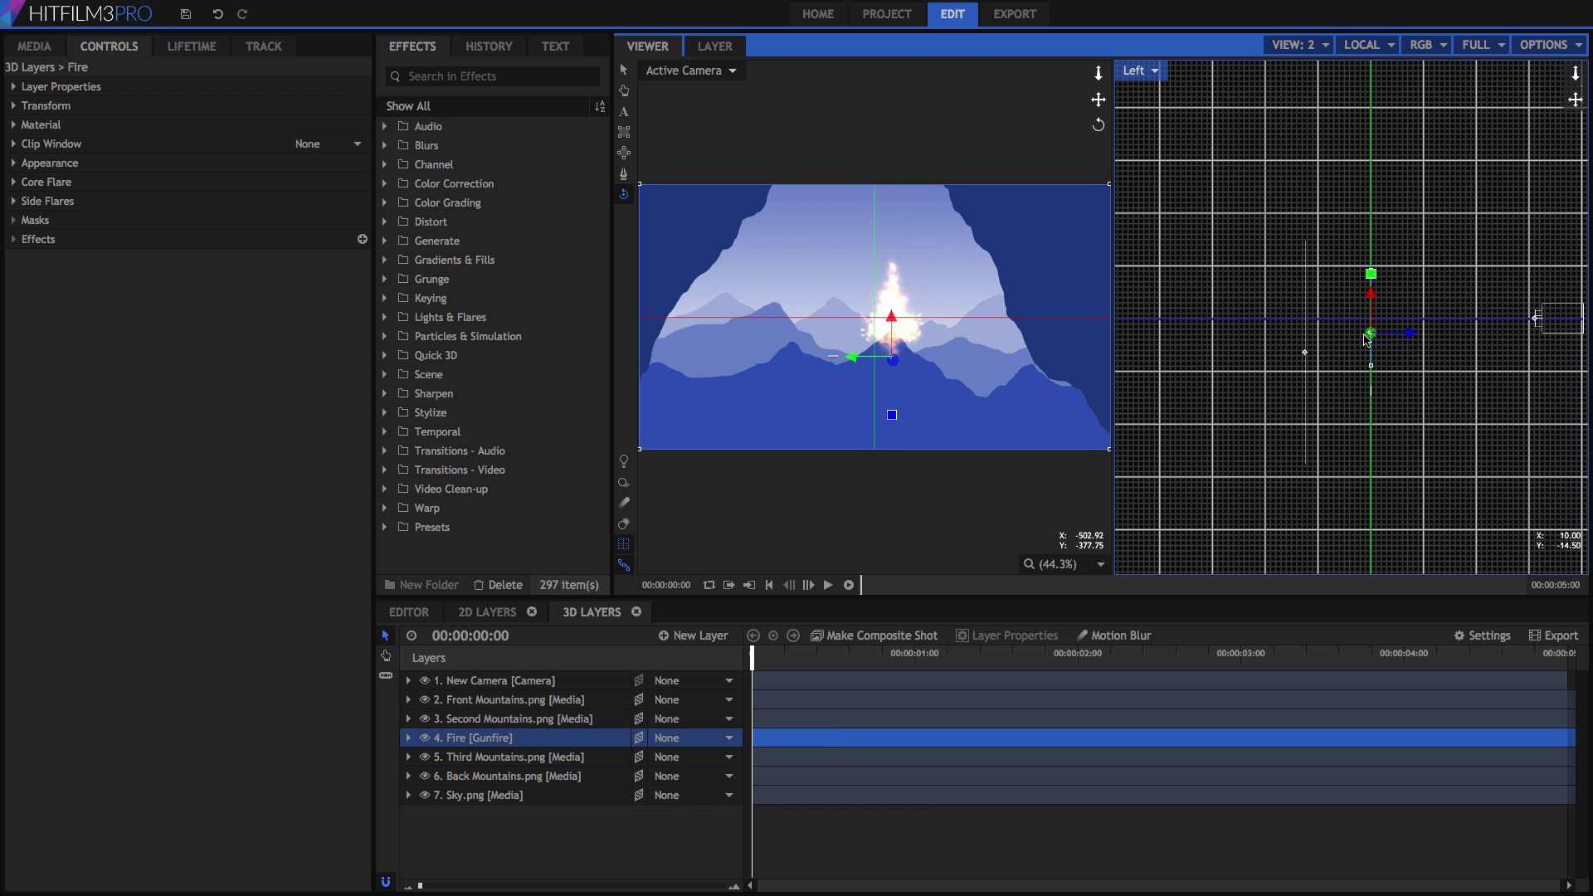
{"action": "scroll", "coordinate": [1377, 350], "scroll_direction": "down", "scroll_amount": 2}
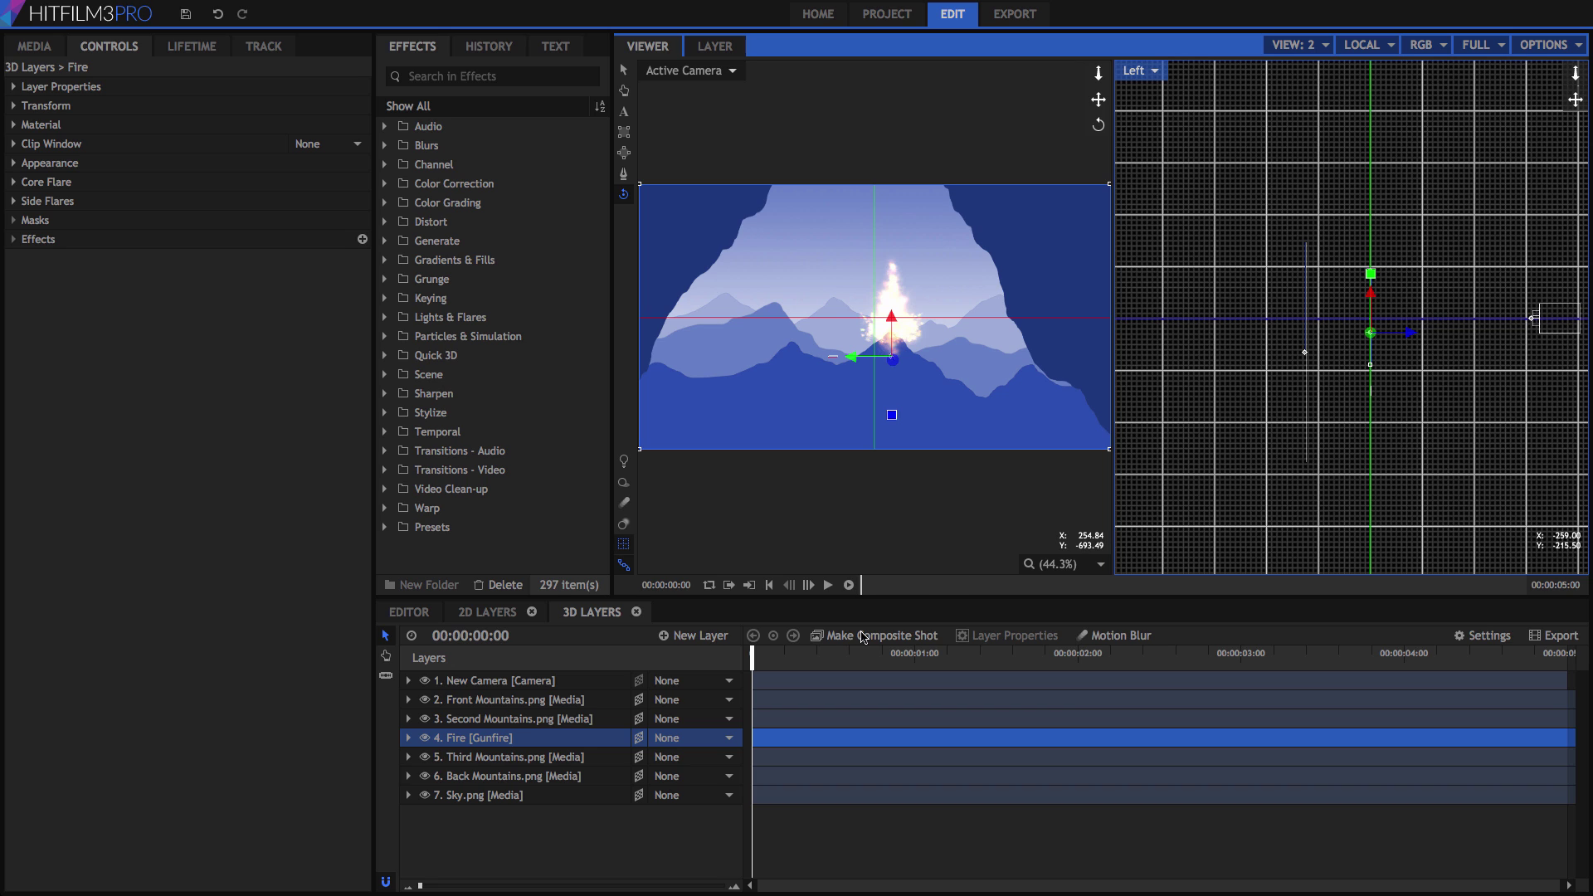
- Convert the Fire layer from a 3D plane to 3D Unrolled and inspect it in the Left view
{"action": "left_click", "coordinate": [639, 738]}
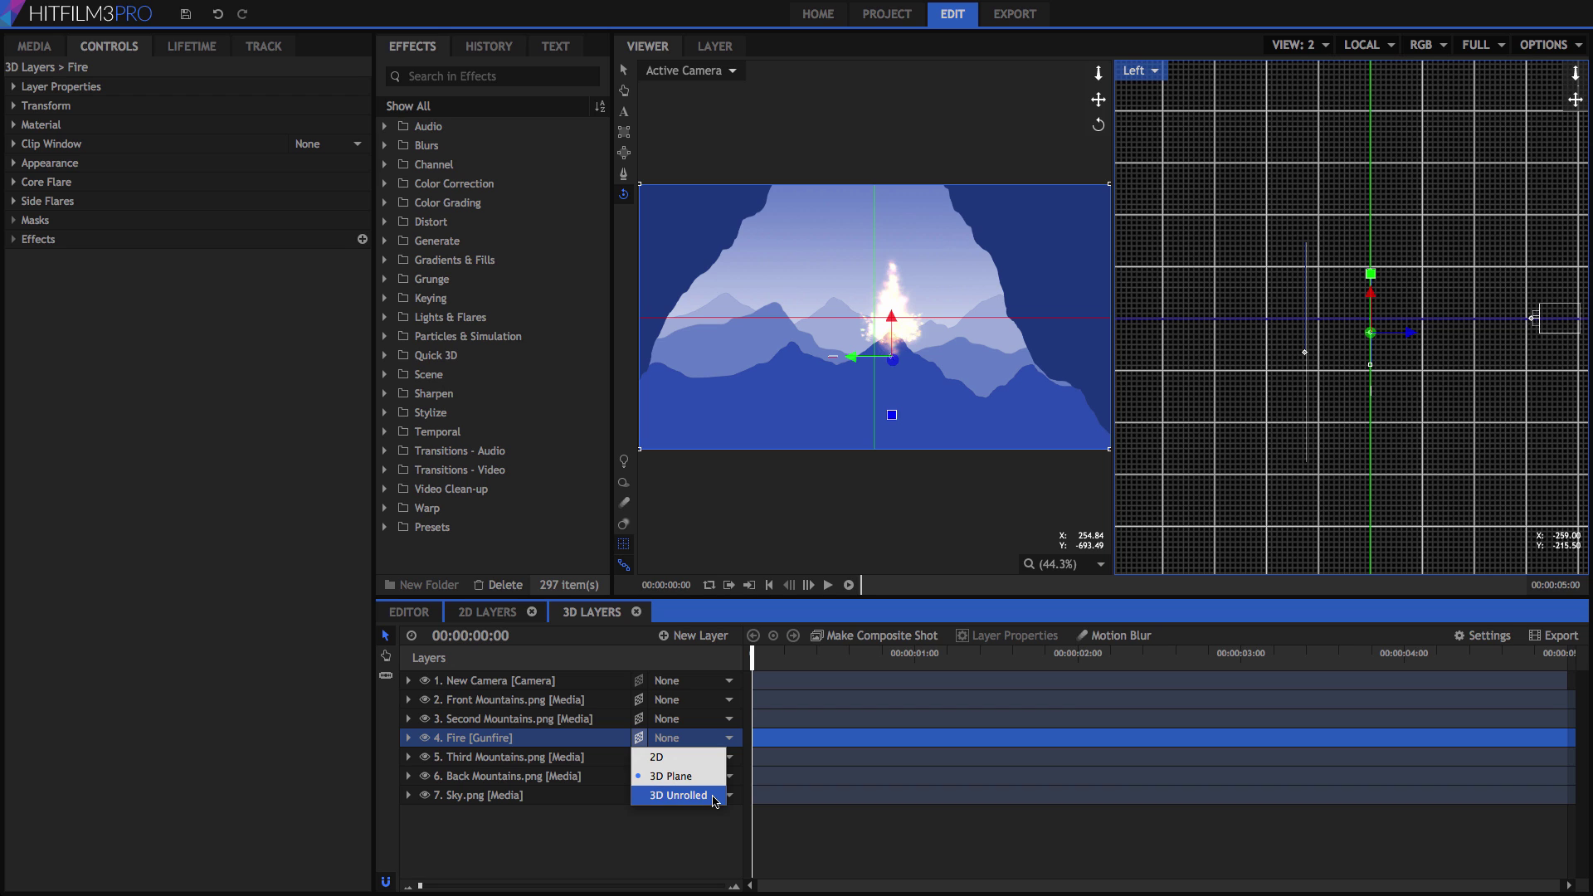
{"action": "left_click", "coordinate": [679, 796]}
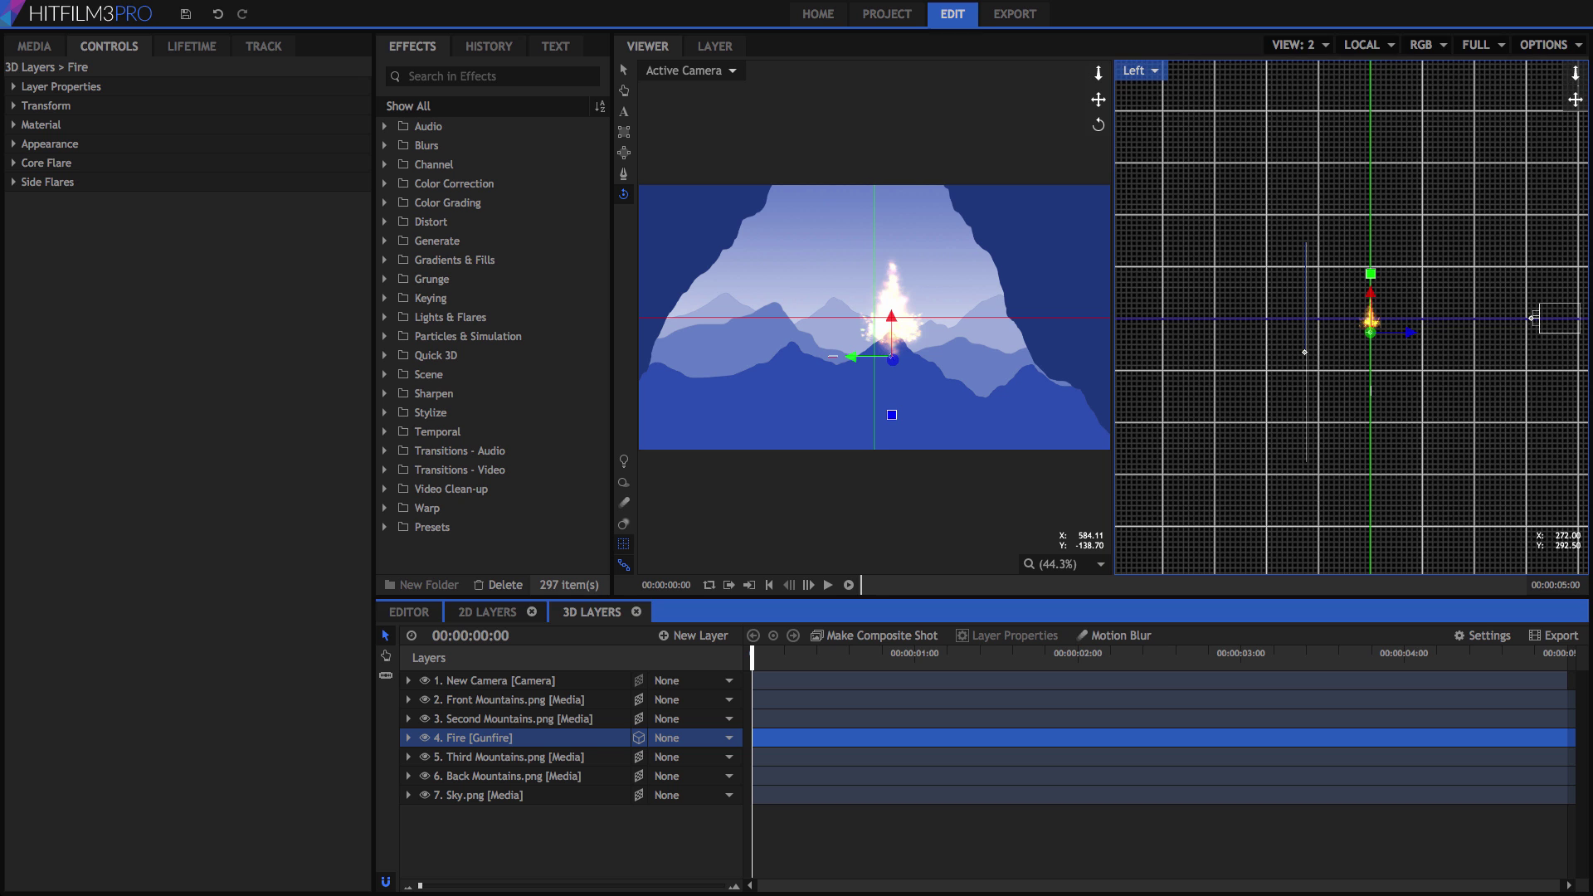
{"action": "scroll", "coordinate": [1361, 323], "scroll_direction": "up", "scroll_amount": 5}
- Try rotating the Fire layer around its Y axis and reset the Y rotation
{"action": "left_click", "coordinate": [14, 106]}
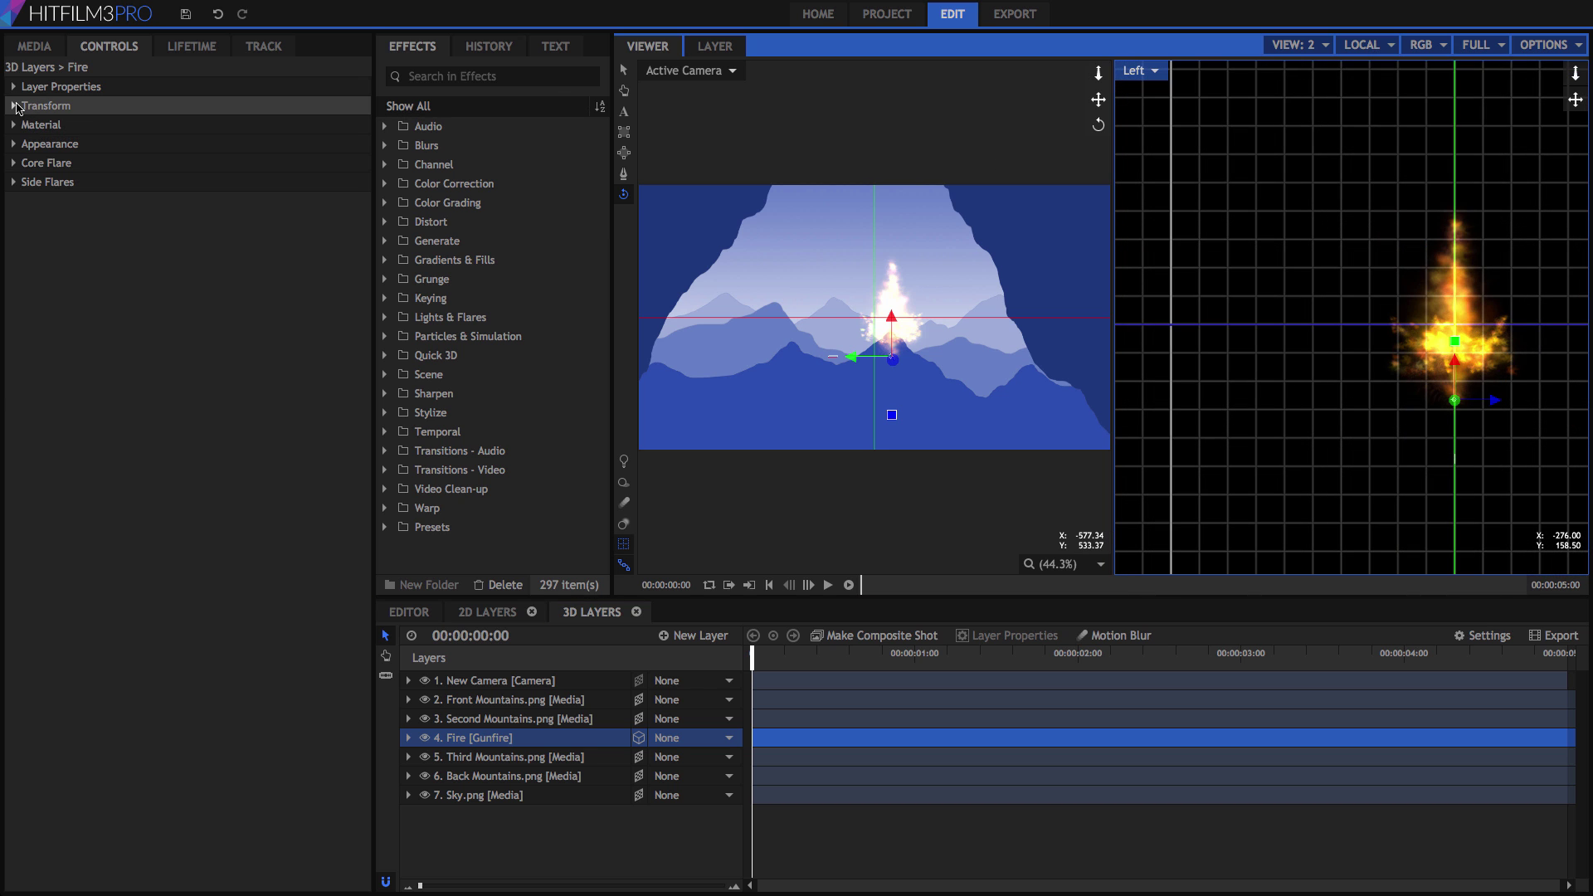
{"action": "left_click_drag", "start_coordinate": [360, 260], "coordinate": [361, 259]}
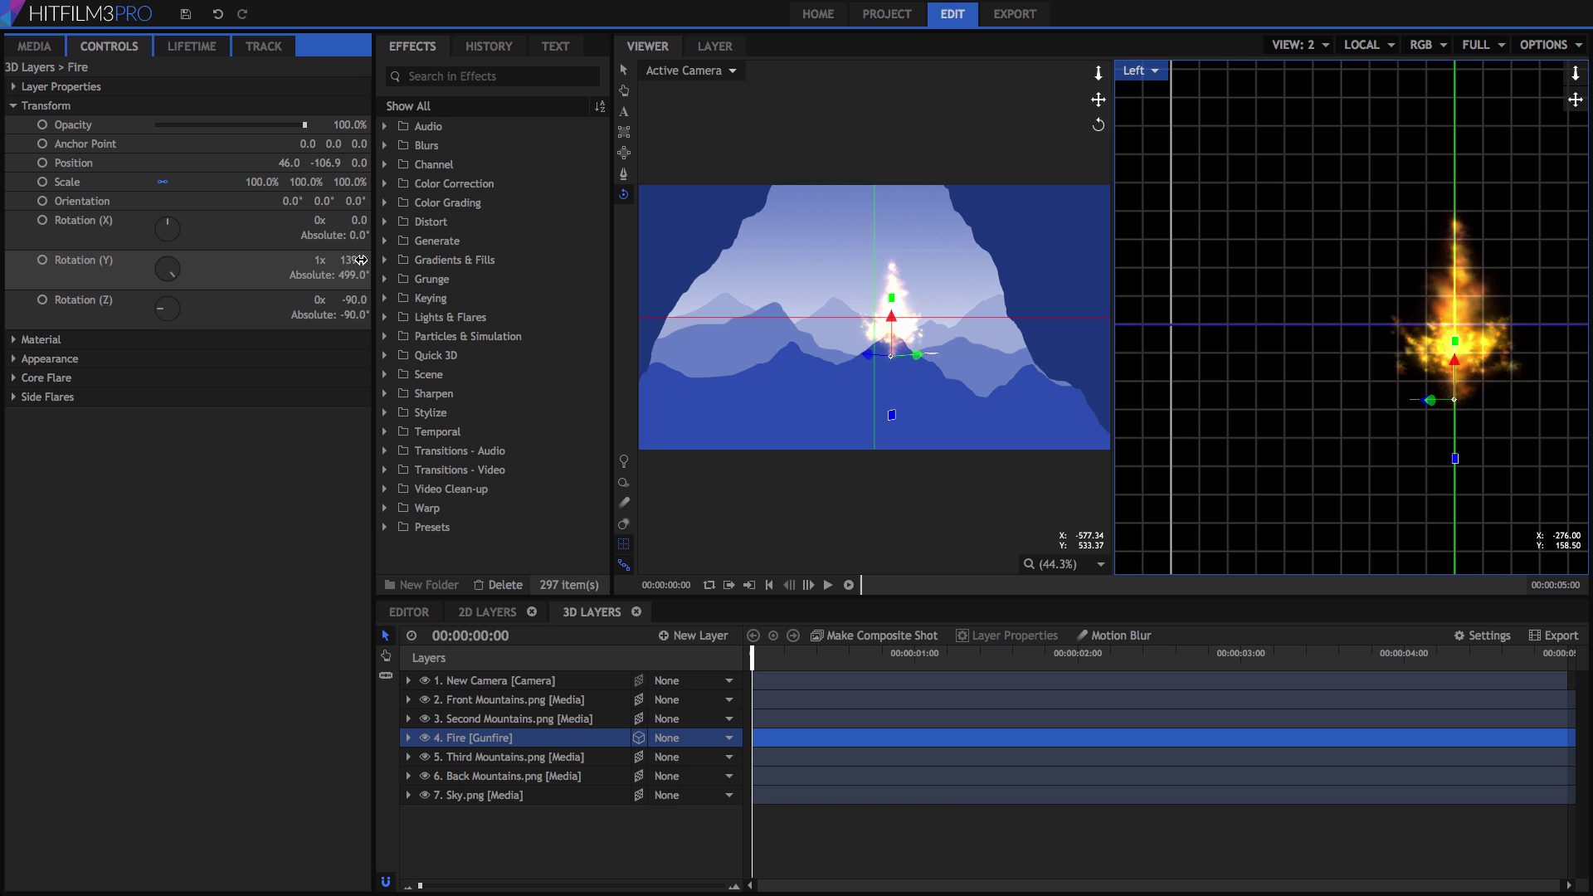
{"action": "right_click", "coordinate": [90, 263]}
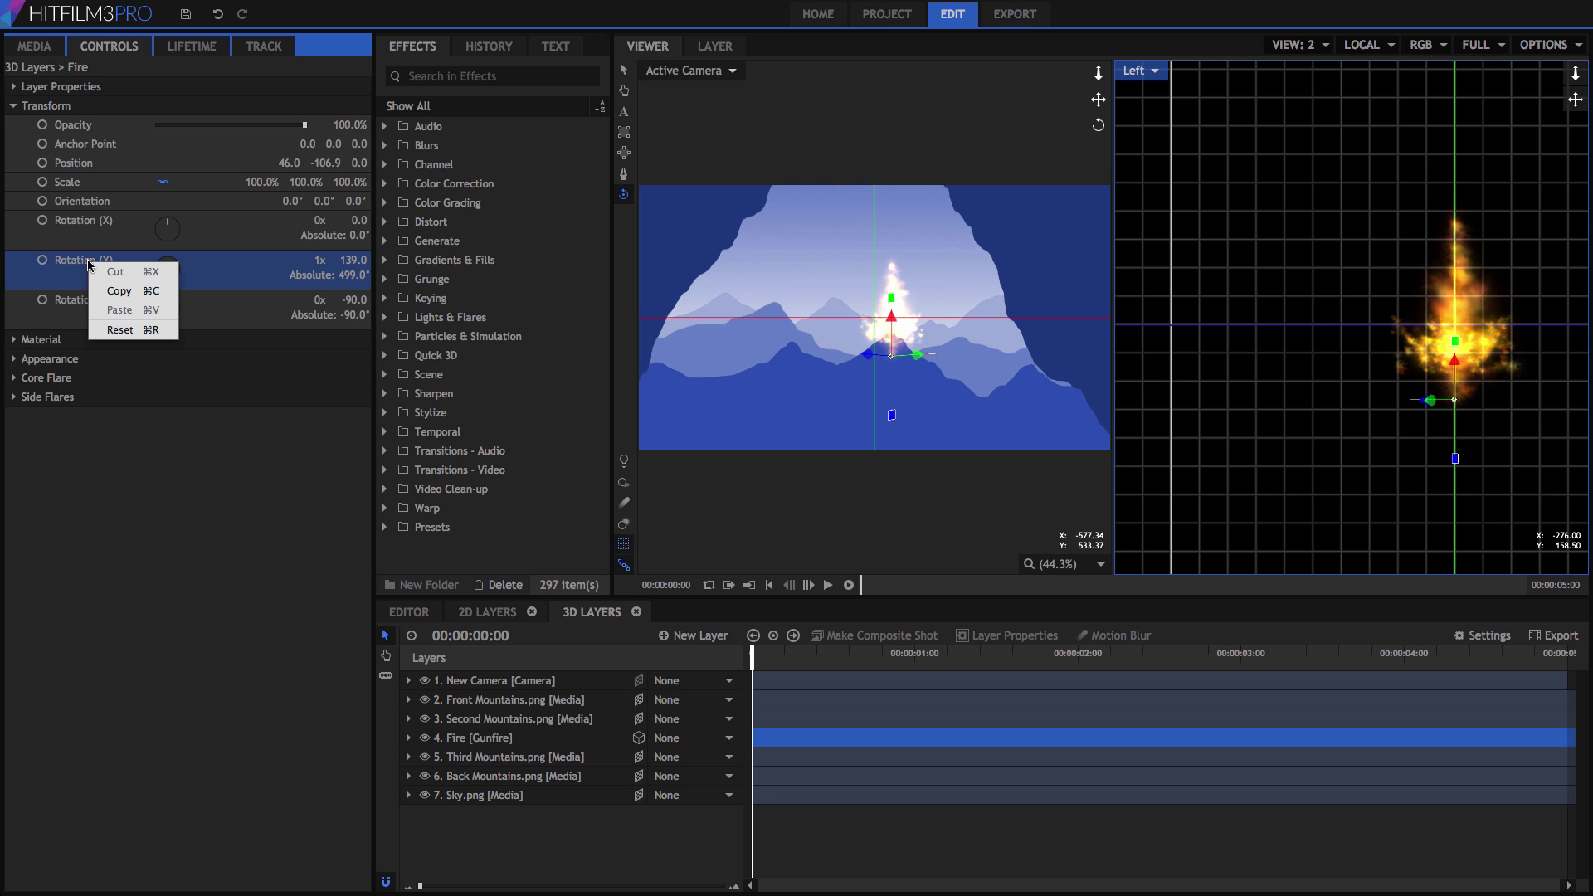
{"action": "left_click", "coordinate": [118, 331]}
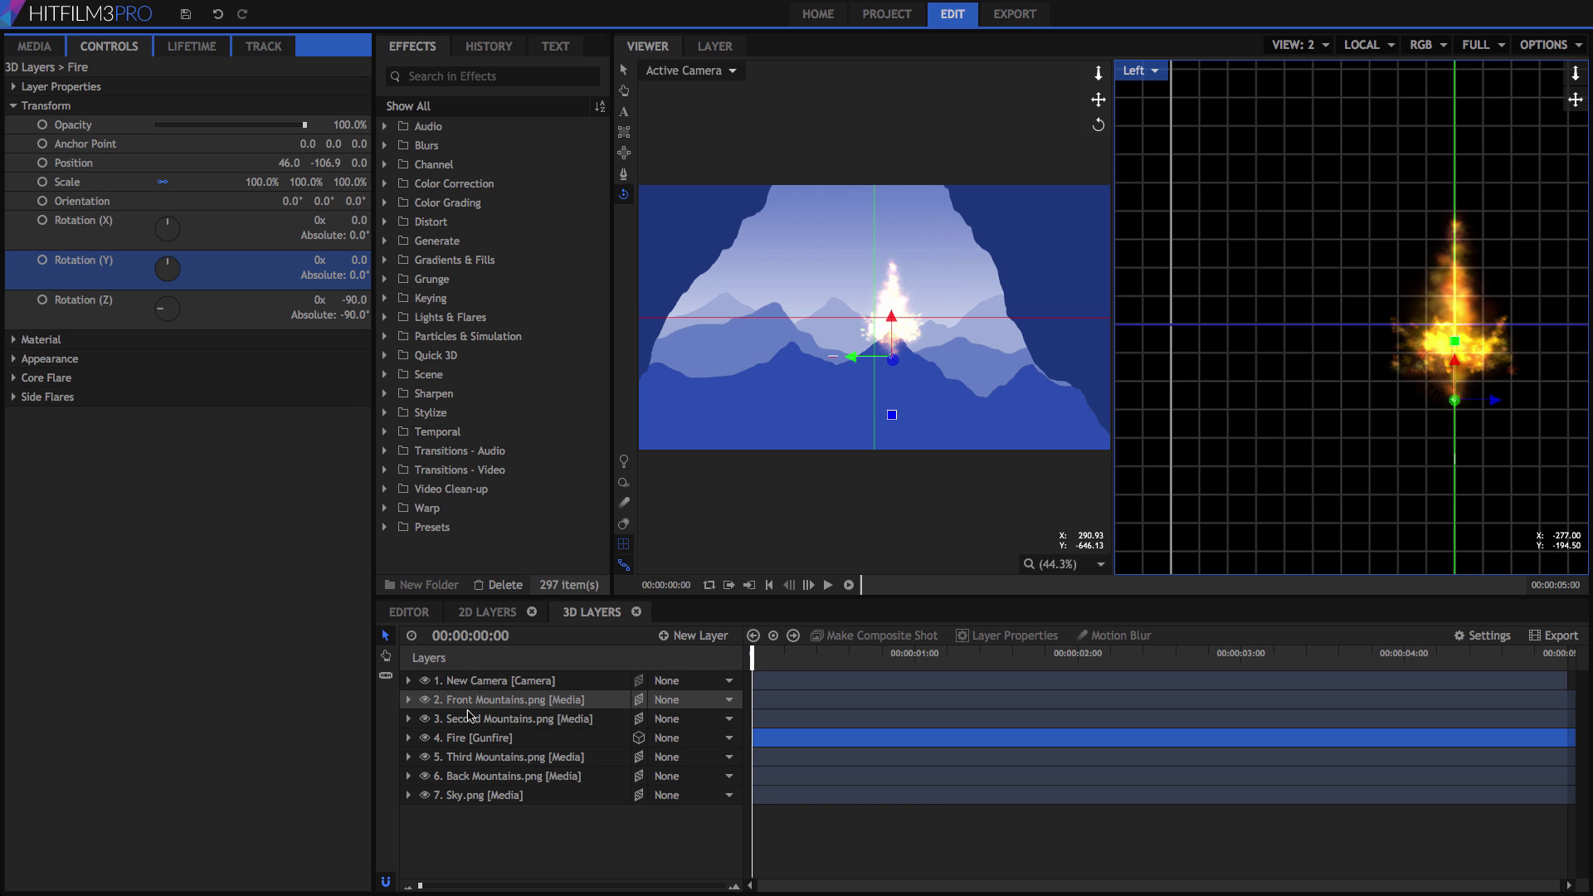
- Parent the Fire layer to the Second Mountains.png layer
{"action": "left_click", "coordinate": [689, 737]}
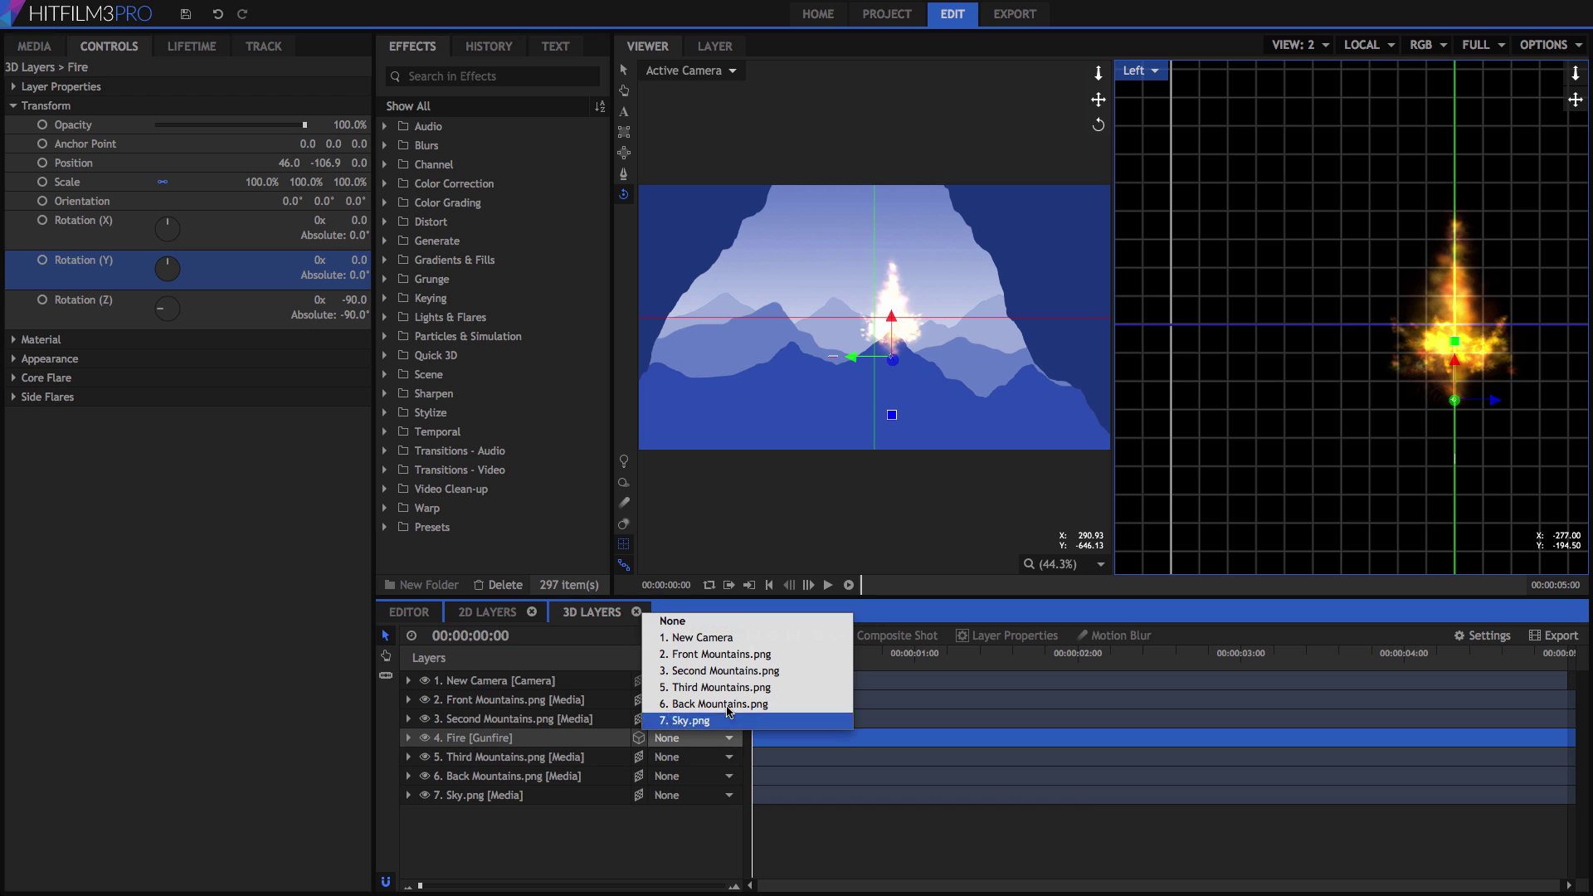
{"action": "left_click", "coordinate": [717, 672]}
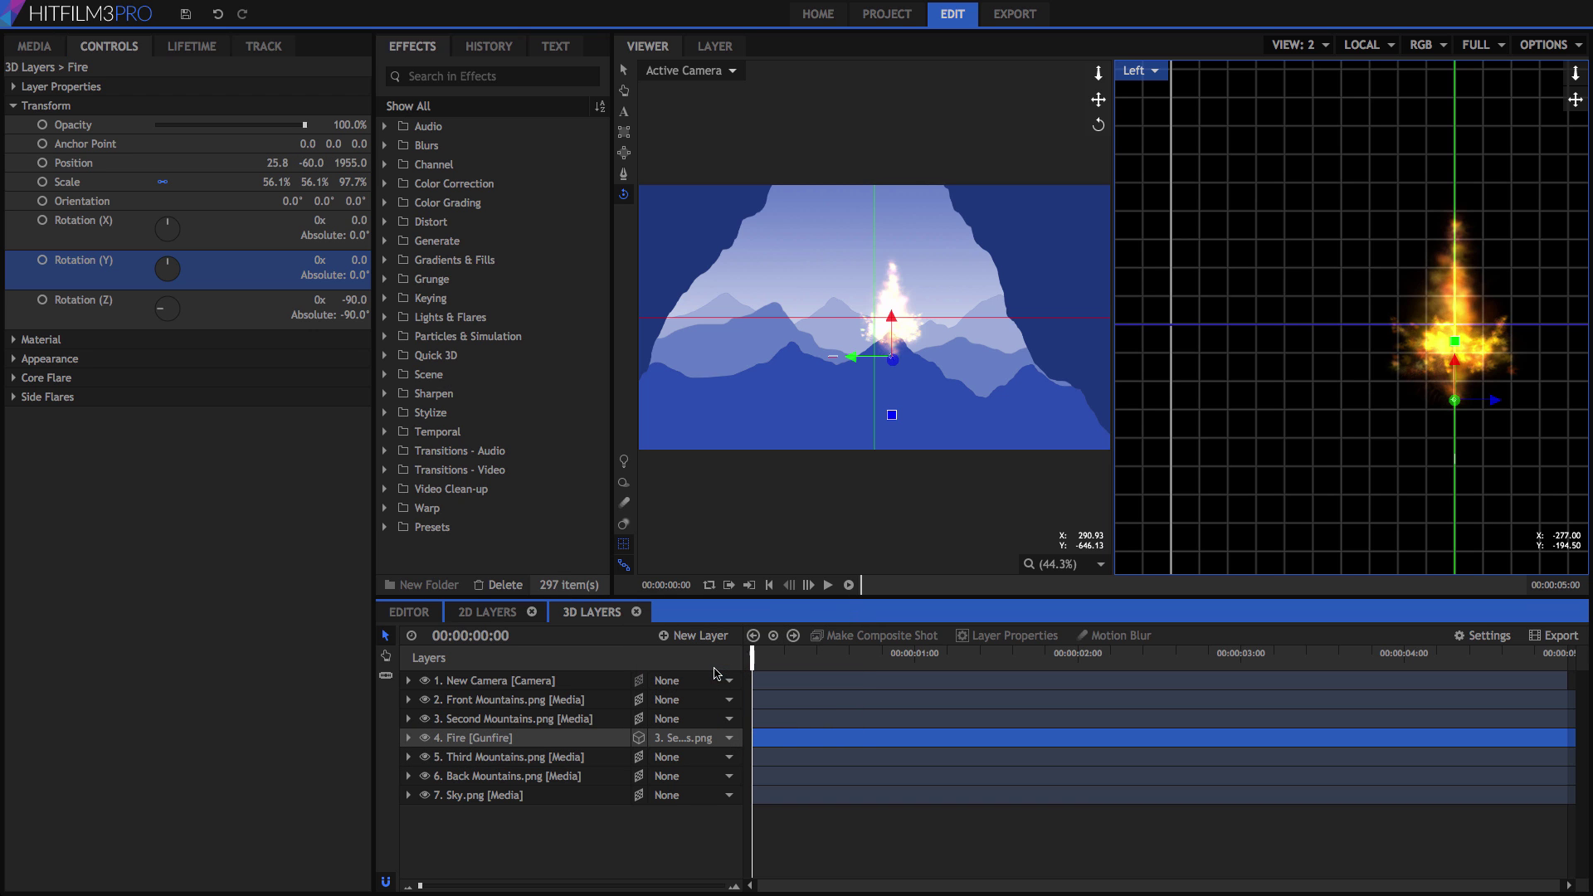
- Set the Fire layer's position to 63.8, -123.0, 0.0 and scale it up to 99.1% by 99.1% by 172.5%
{"action": "left_click", "coordinate": [344, 162]}
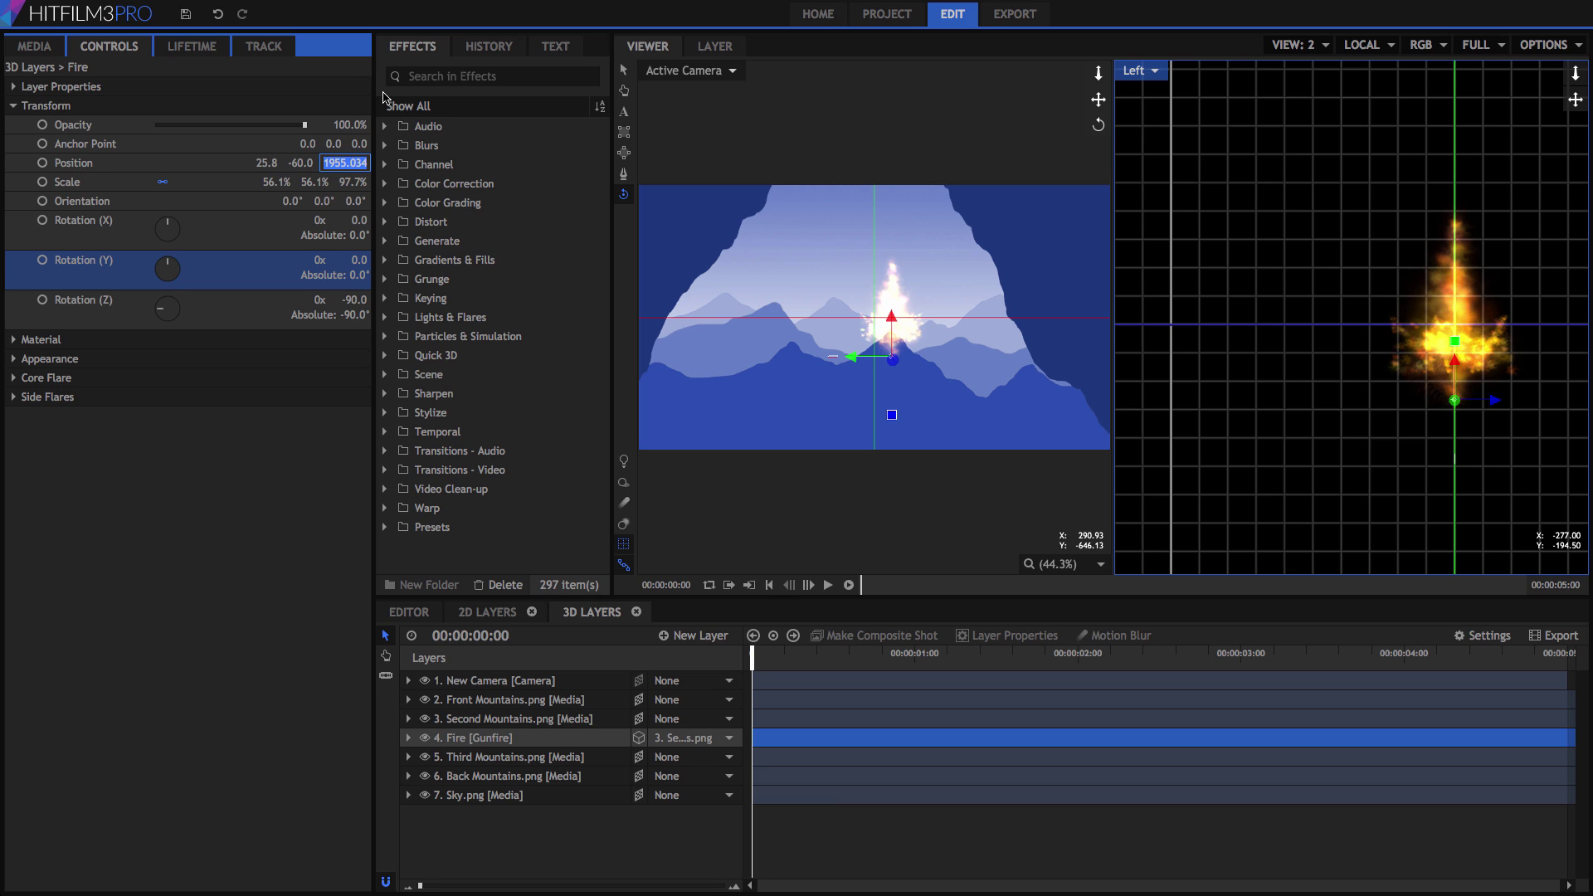
{"action": "type", "text": "0"}
{"action": "key", "text": "Return"}
{"action": "left_click_drag", "start_coordinate": [267, 183], "coordinate": [309, 163]}
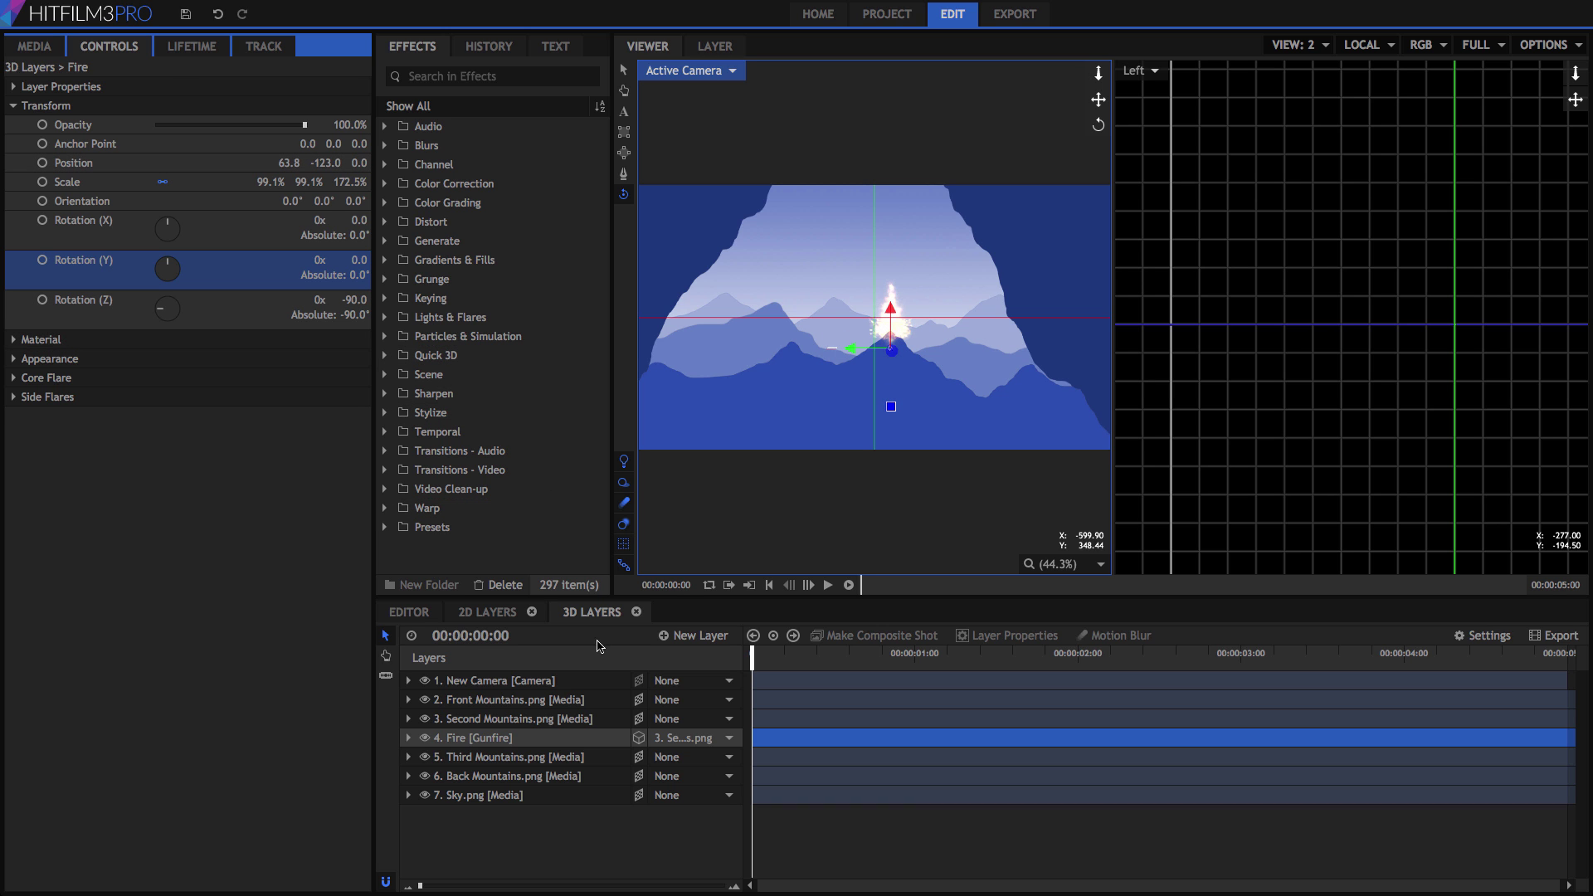
- Enable keyframing for the New Camera layer's position at the start of the timeline
{"action": "left_click", "coordinate": [498, 776]}
{"action": "left_click", "coordinate": [488, 682]}
{"action": "left_click", "coordinate": [408, 680]}
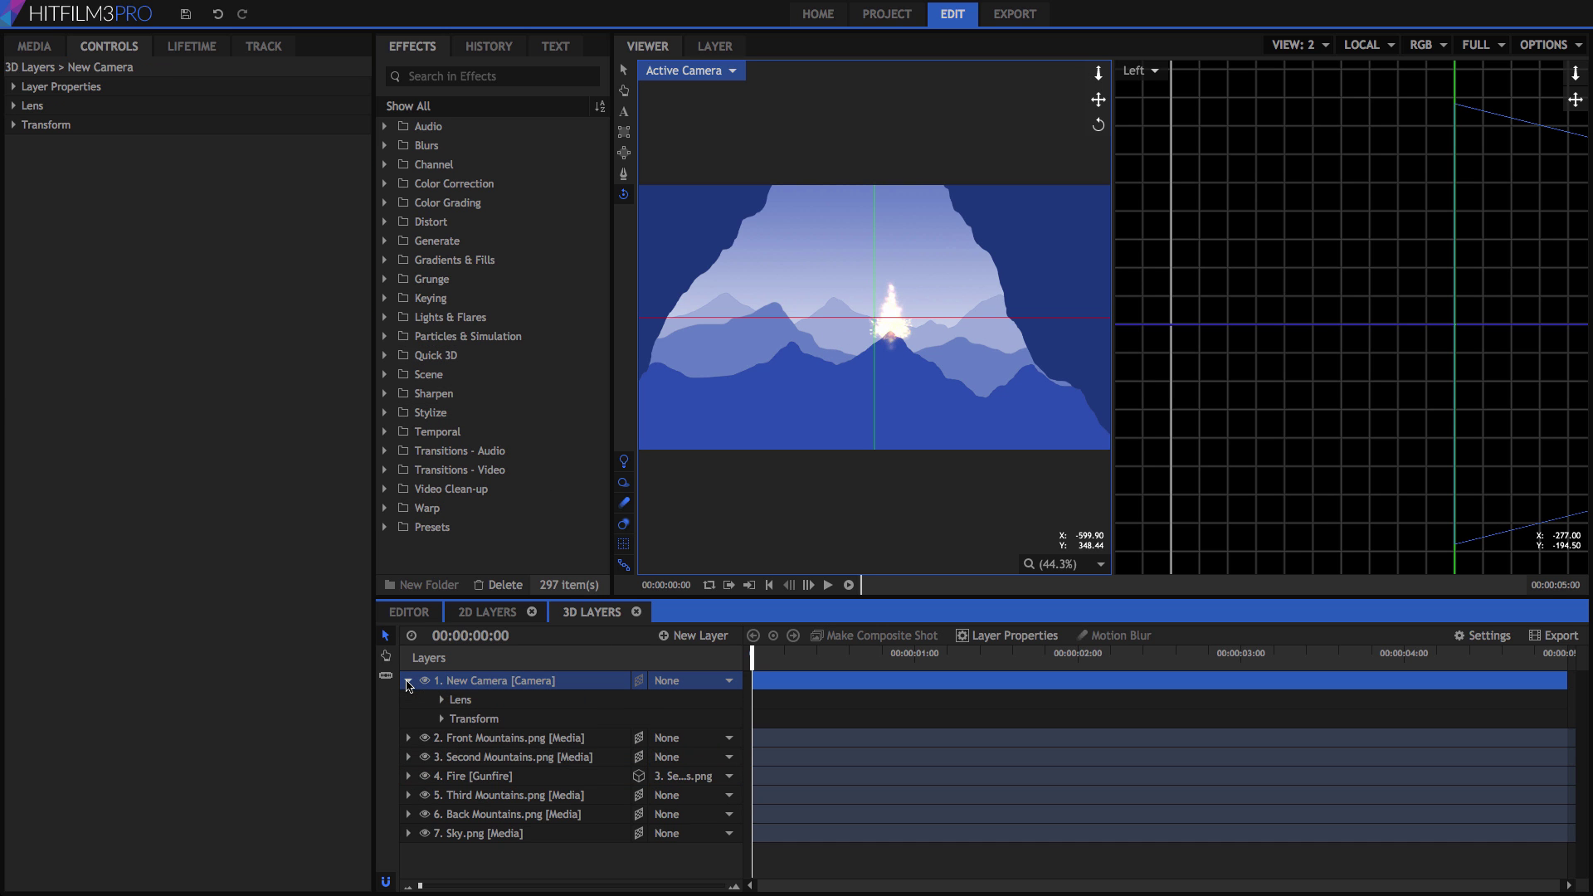
{"action": "left_click", "coordinate": [442, 720]}
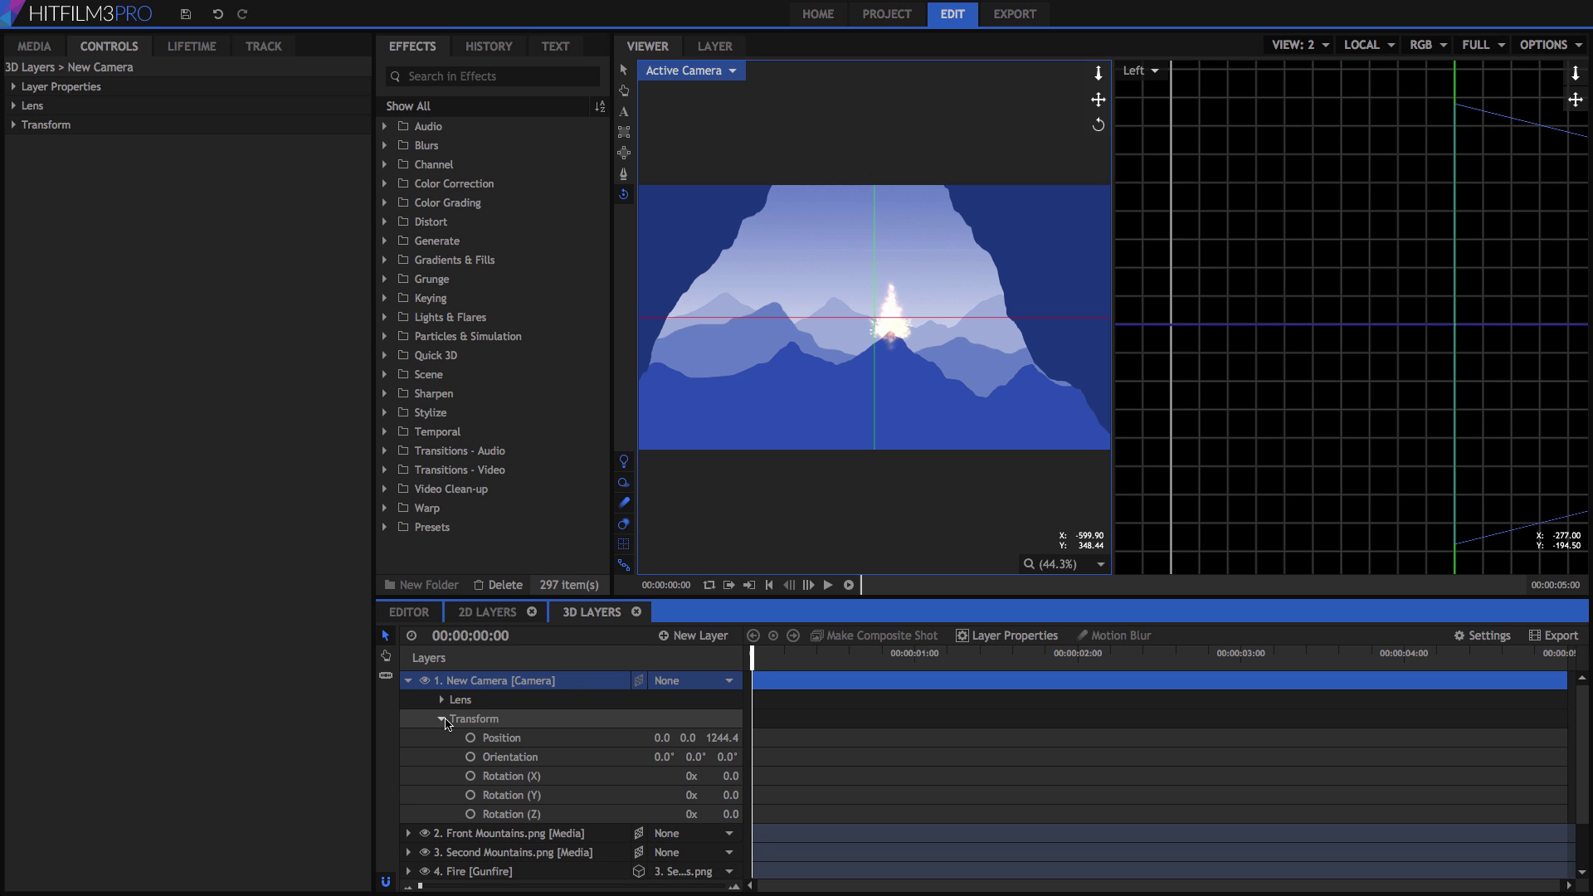
{"action": "left_click", "coordinate": [471, 738]}
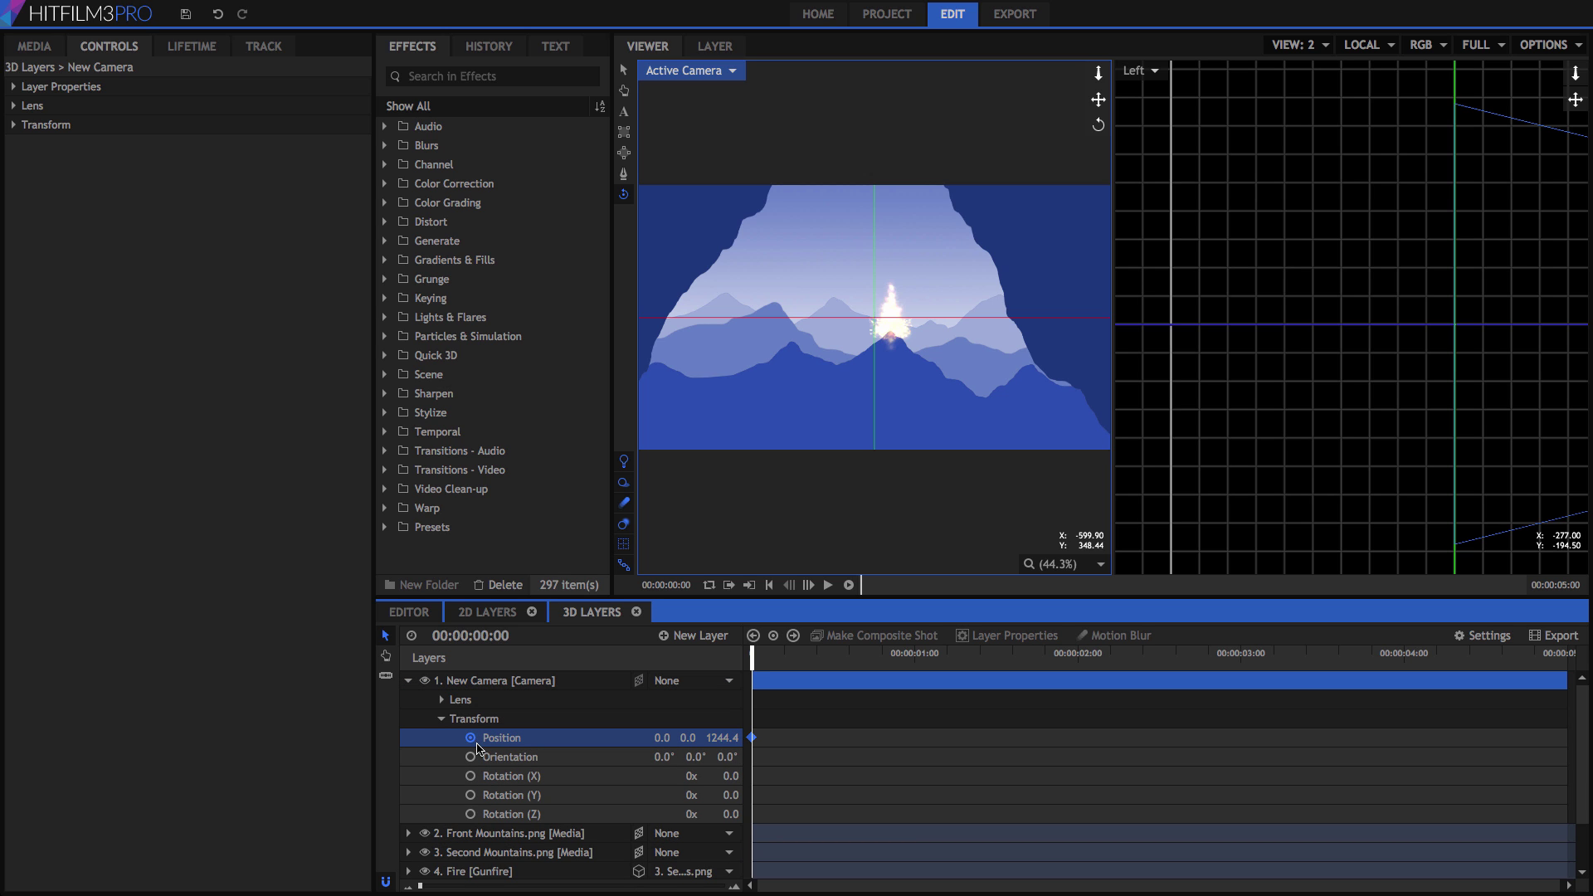
- At 00:00:04:29, move the camera in the Perspective view to X -266.0 and Z -140.6 for a second position keyframe
{"action": "left_click_drag", "start_coordinate": [753, 658], "coordinate": [1563, 659]}
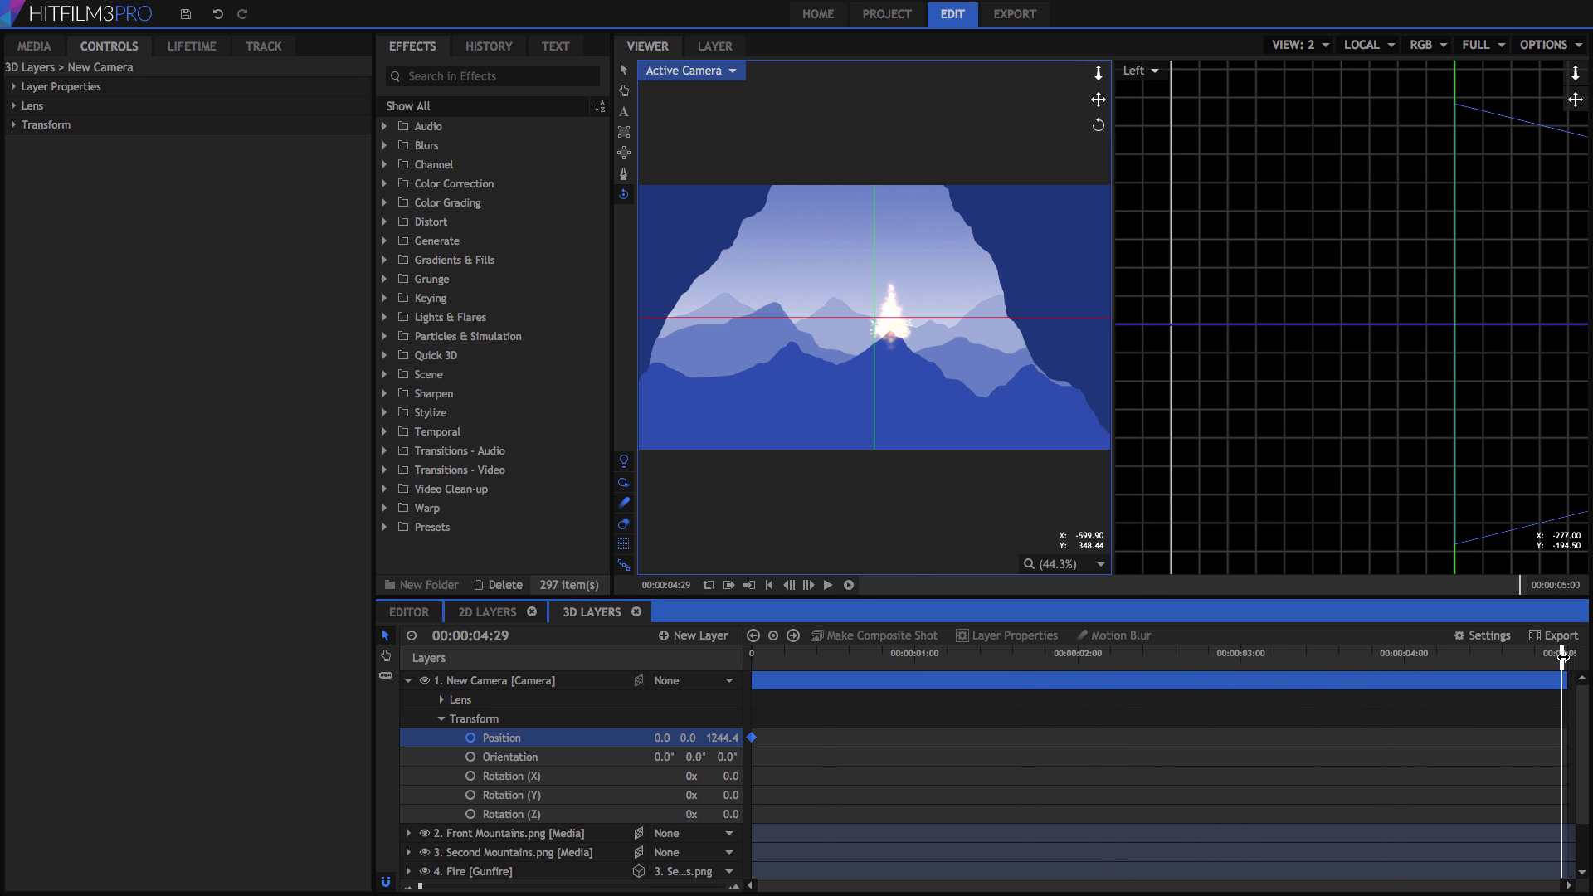
{"action": "left_click", "coordinate": [1154, 71]}
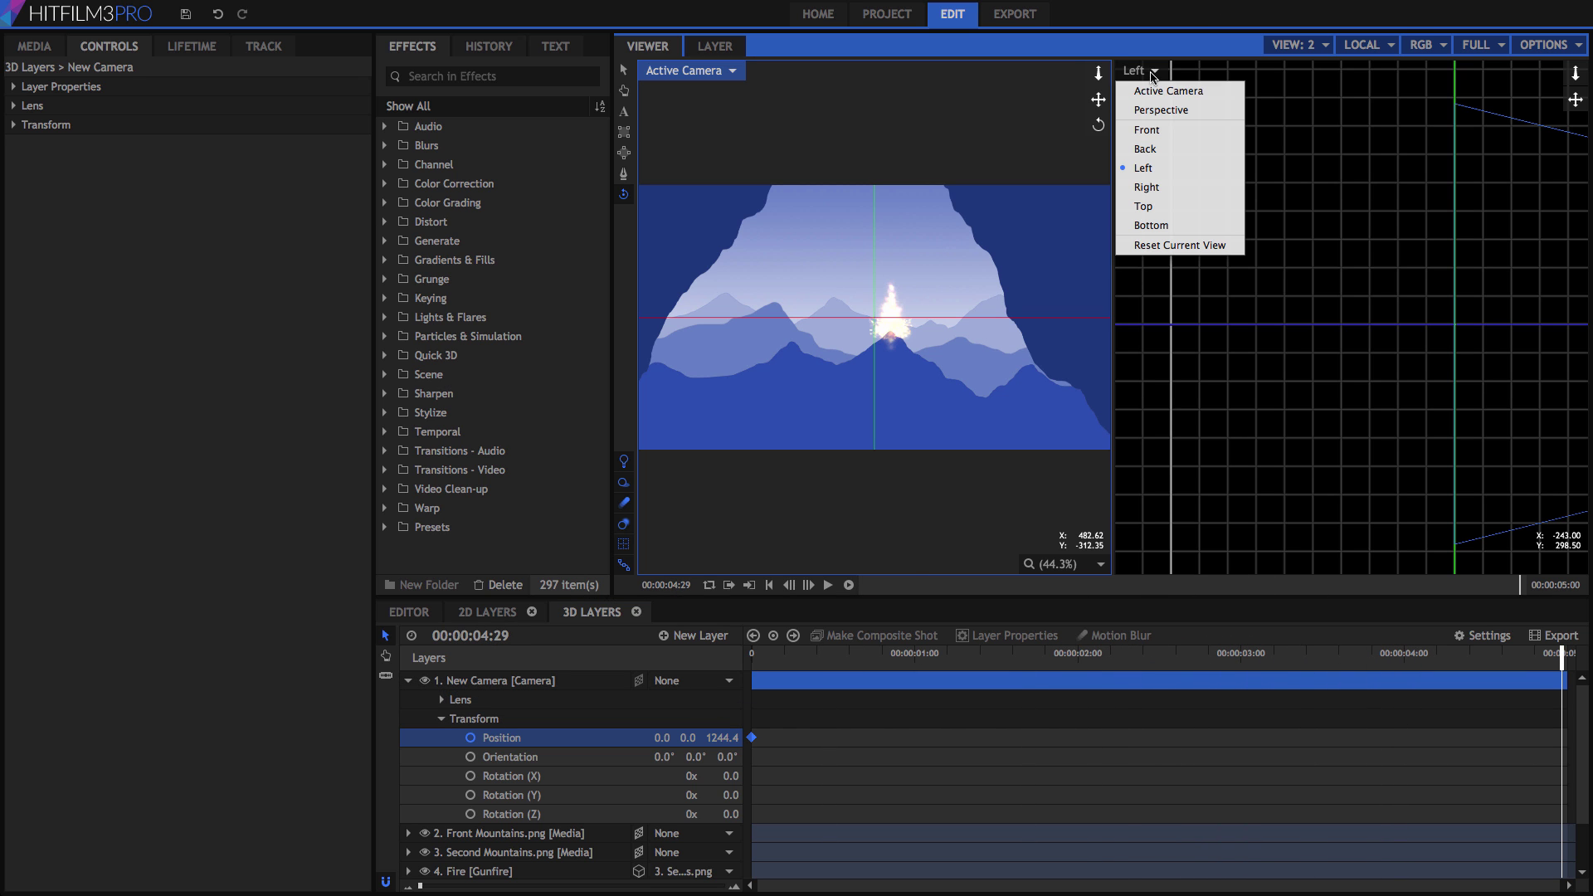
{"action": "left_click", "coordinate": [1158, 109]}
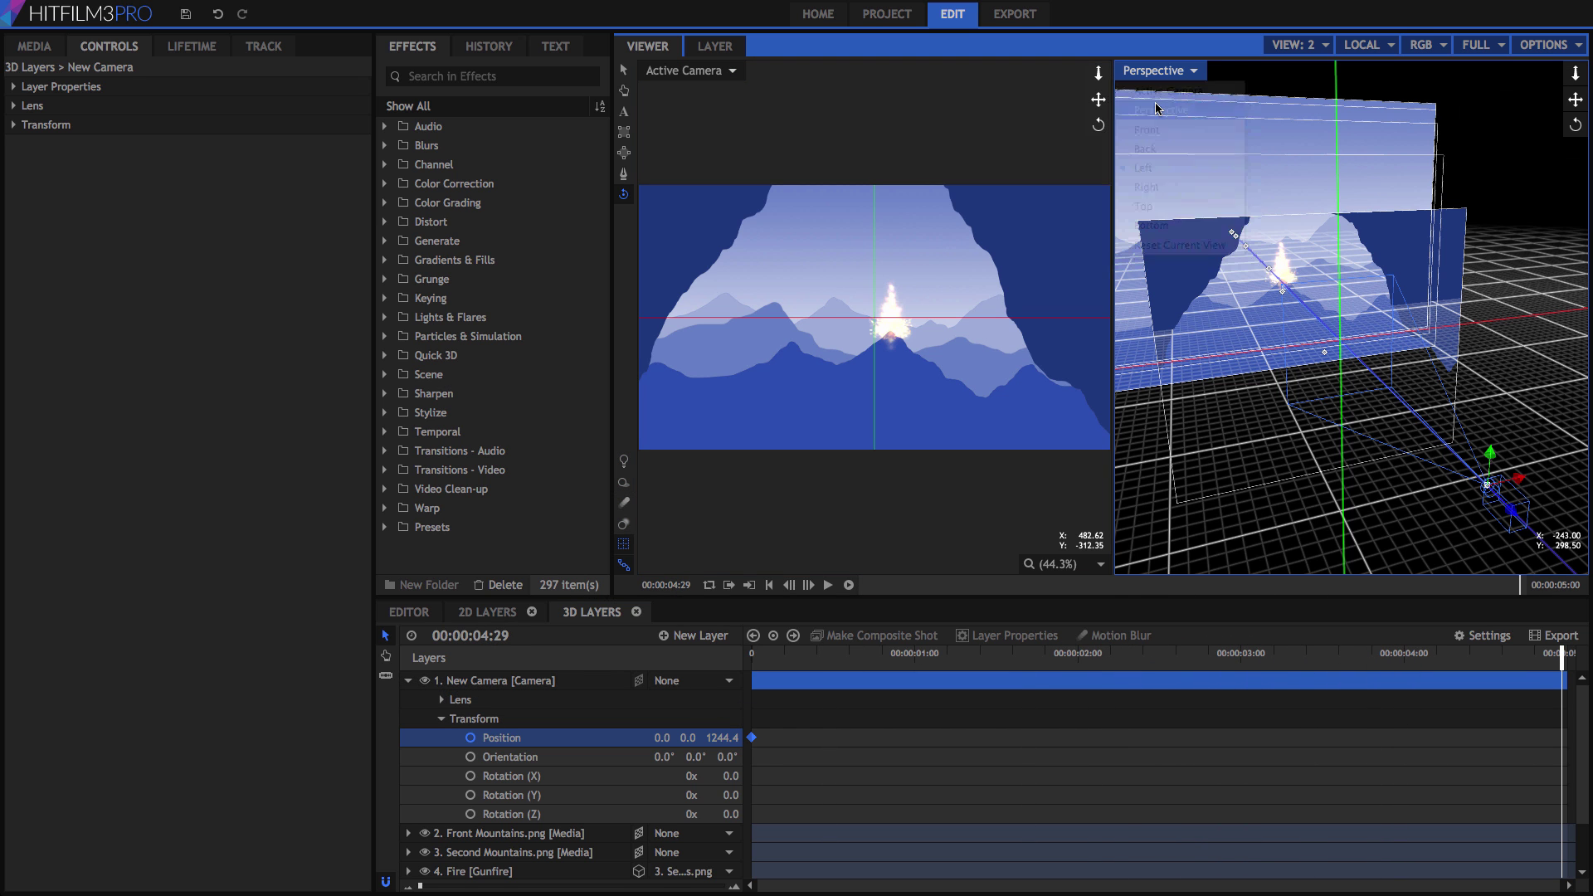
{"action": "left_click", "coordinate": [624, 69]}
{"action": "left_click_drag", "start_coordinate": [1517, 516], "coordinate": [1162, 444]}
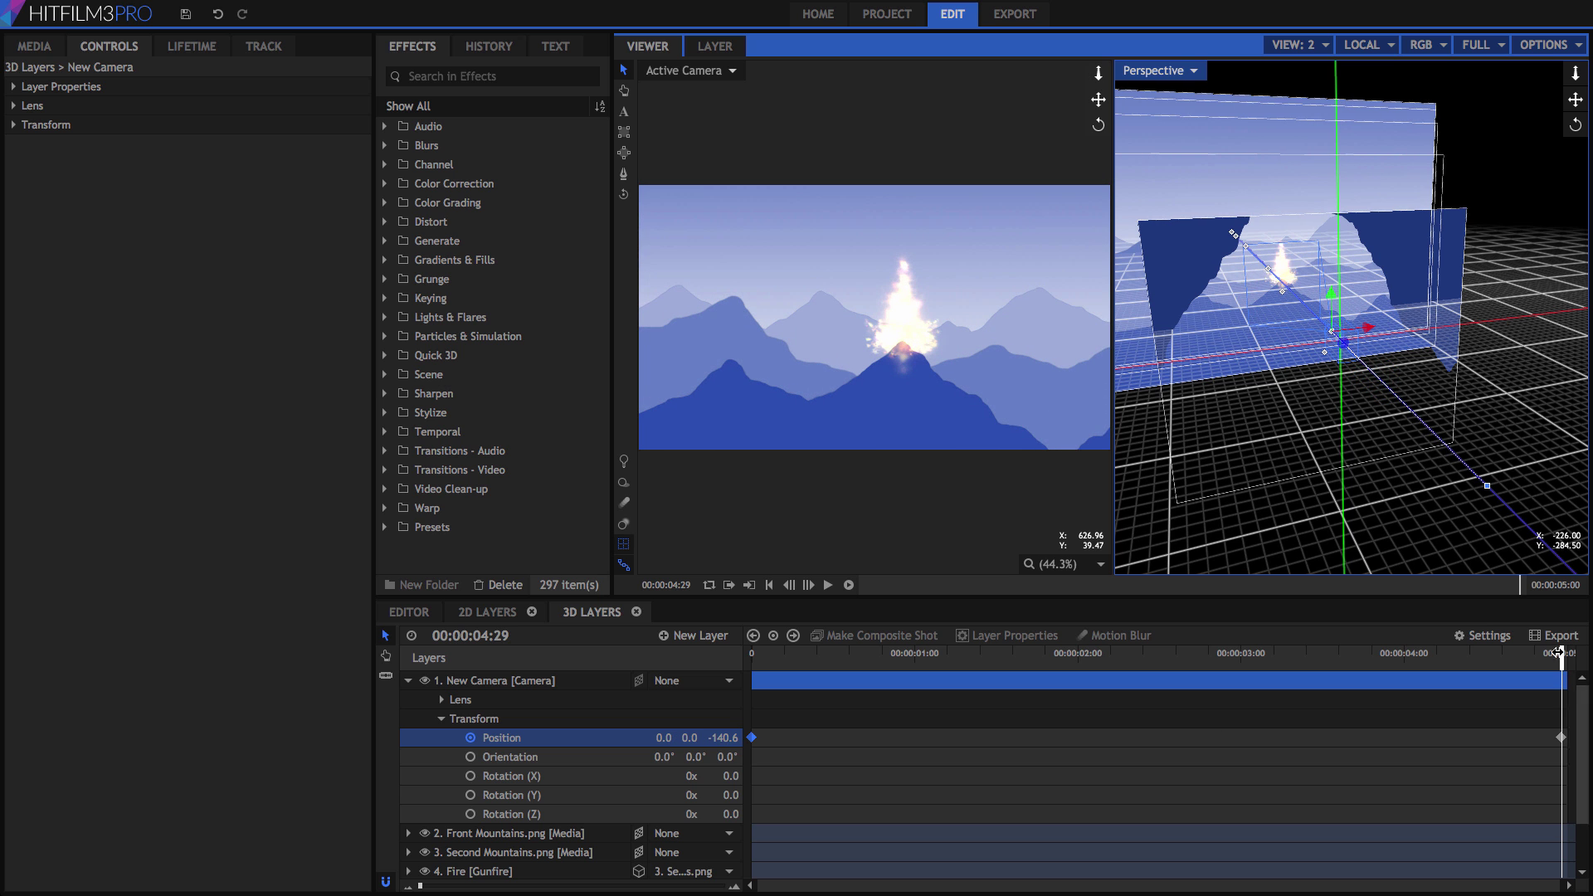
{"action": "mouse_move", "coordinate": [1560, 653]}
{"action": "left_mouse_down"}
{"action": "mouse_move", "coordinate": [704, 679]}
{"action": "mouse_move", "coordinate": [1565, 682]}
{"action": "left_mouse_up"}
{"action": "left_click_drag", "start_coordinate": [1365, 324], "coordinate": [1319, 328]}
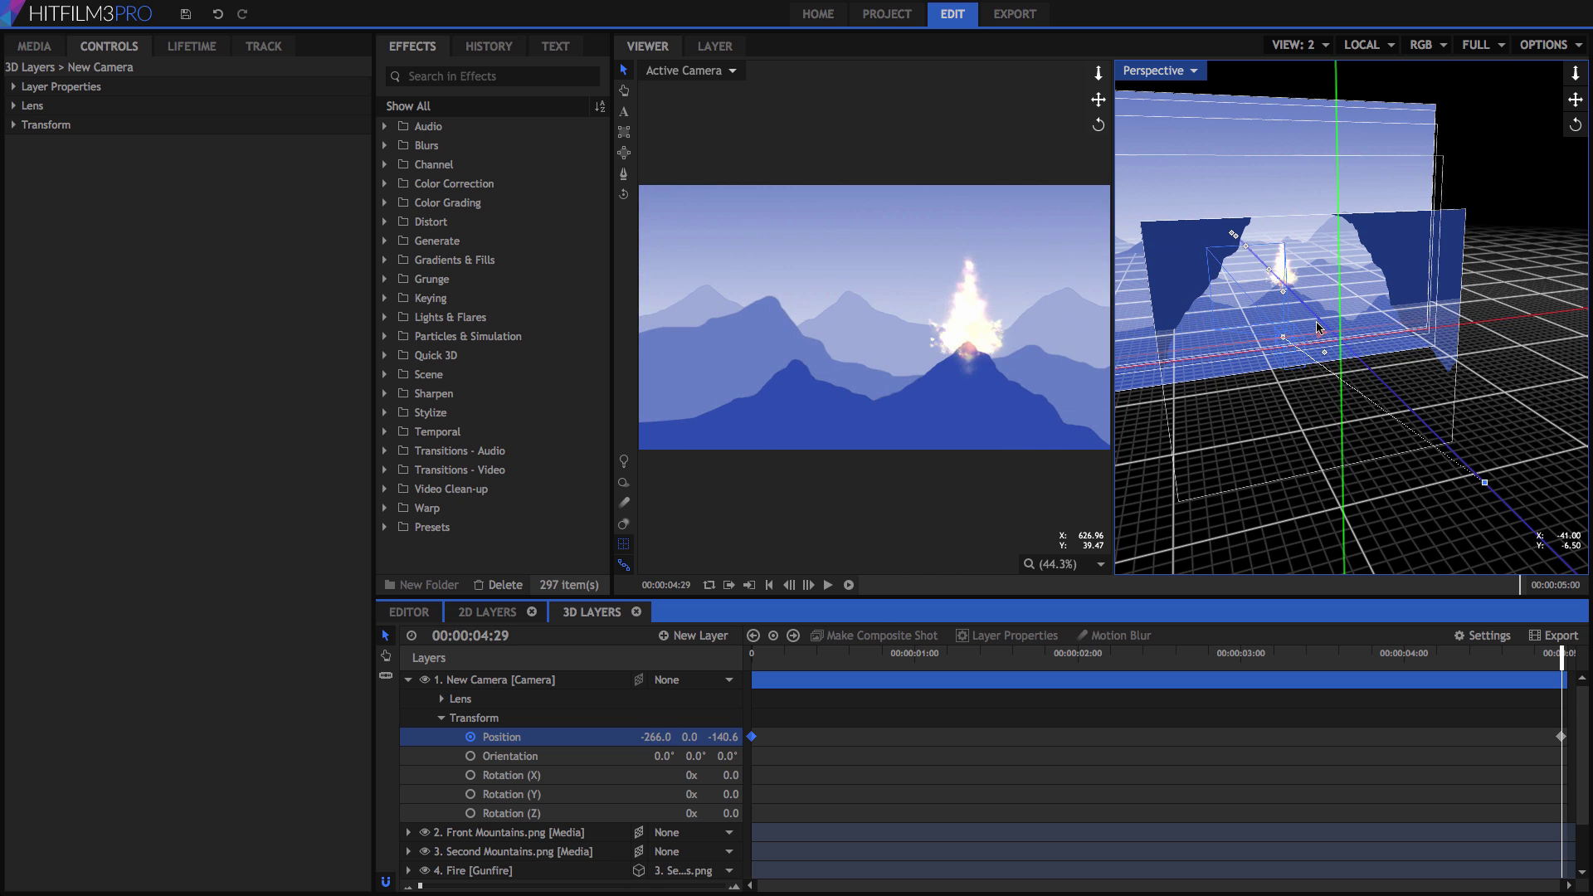
- Copy the New Grade layer from the 2D Layers composite and paste it into the 3D Layers composite
{"action": "left_click", "coordinate": [492, 615]}
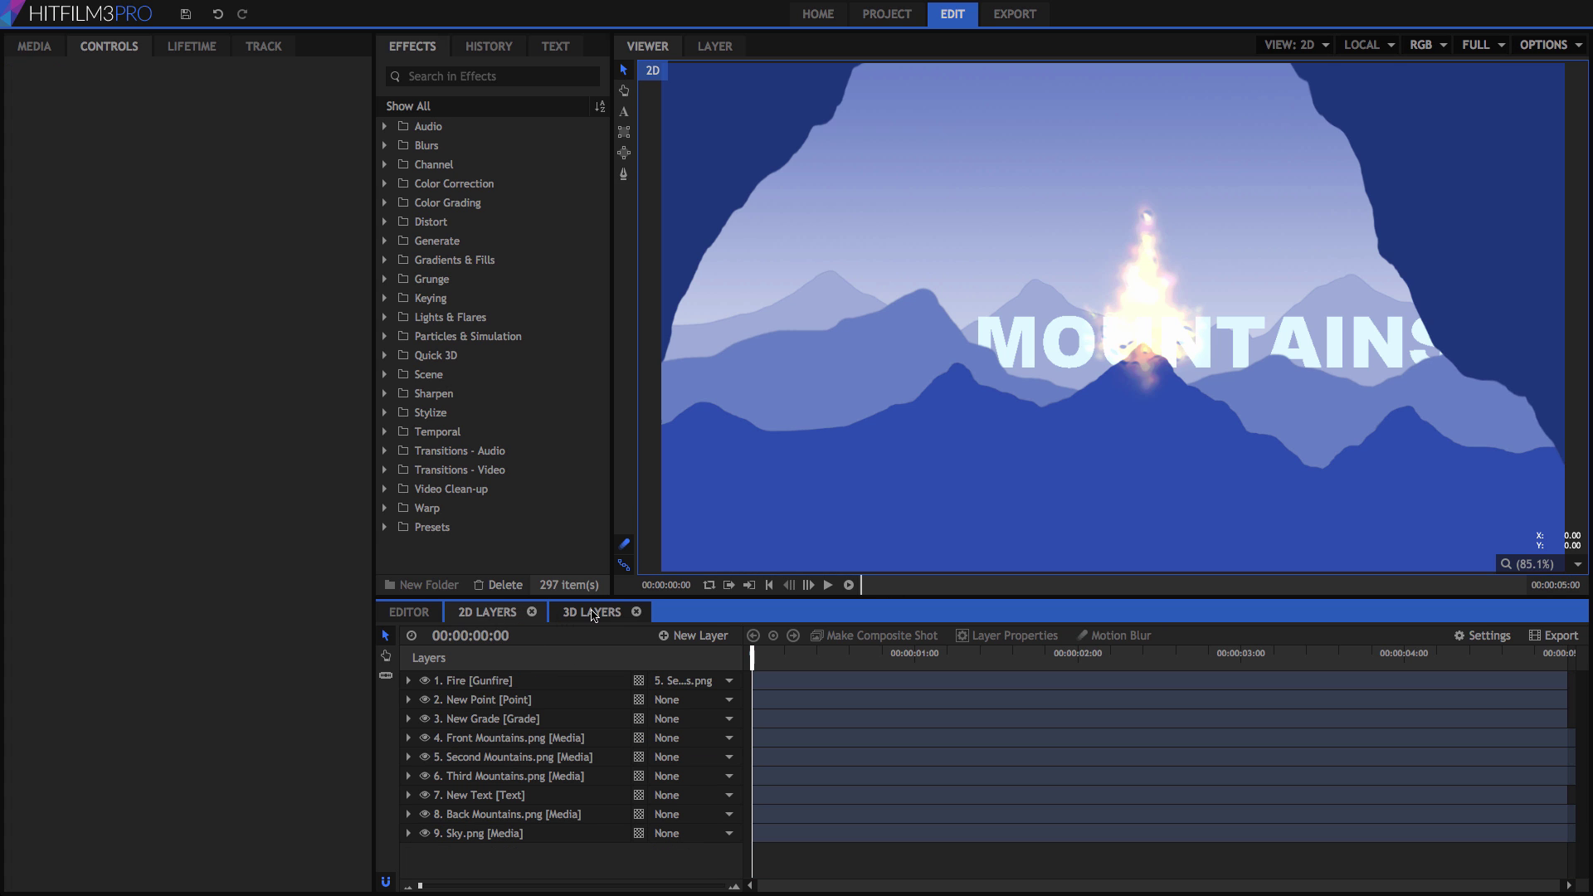
{"action": "left_click", "coordinate": [593, 613]}
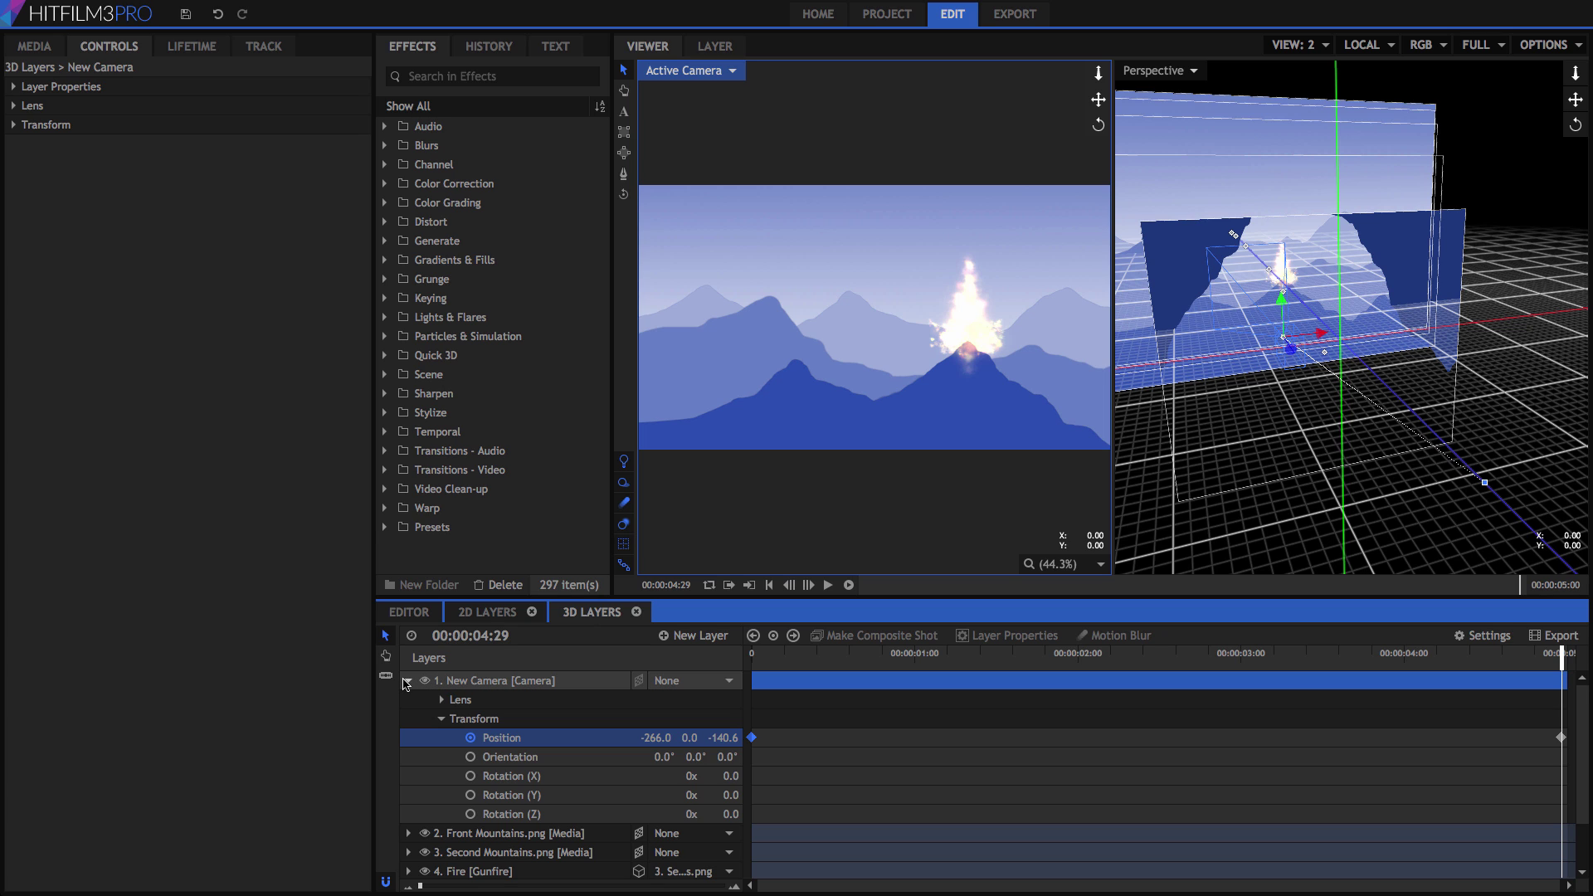
{"action": "left_click", "coordinate": [407, 681]}
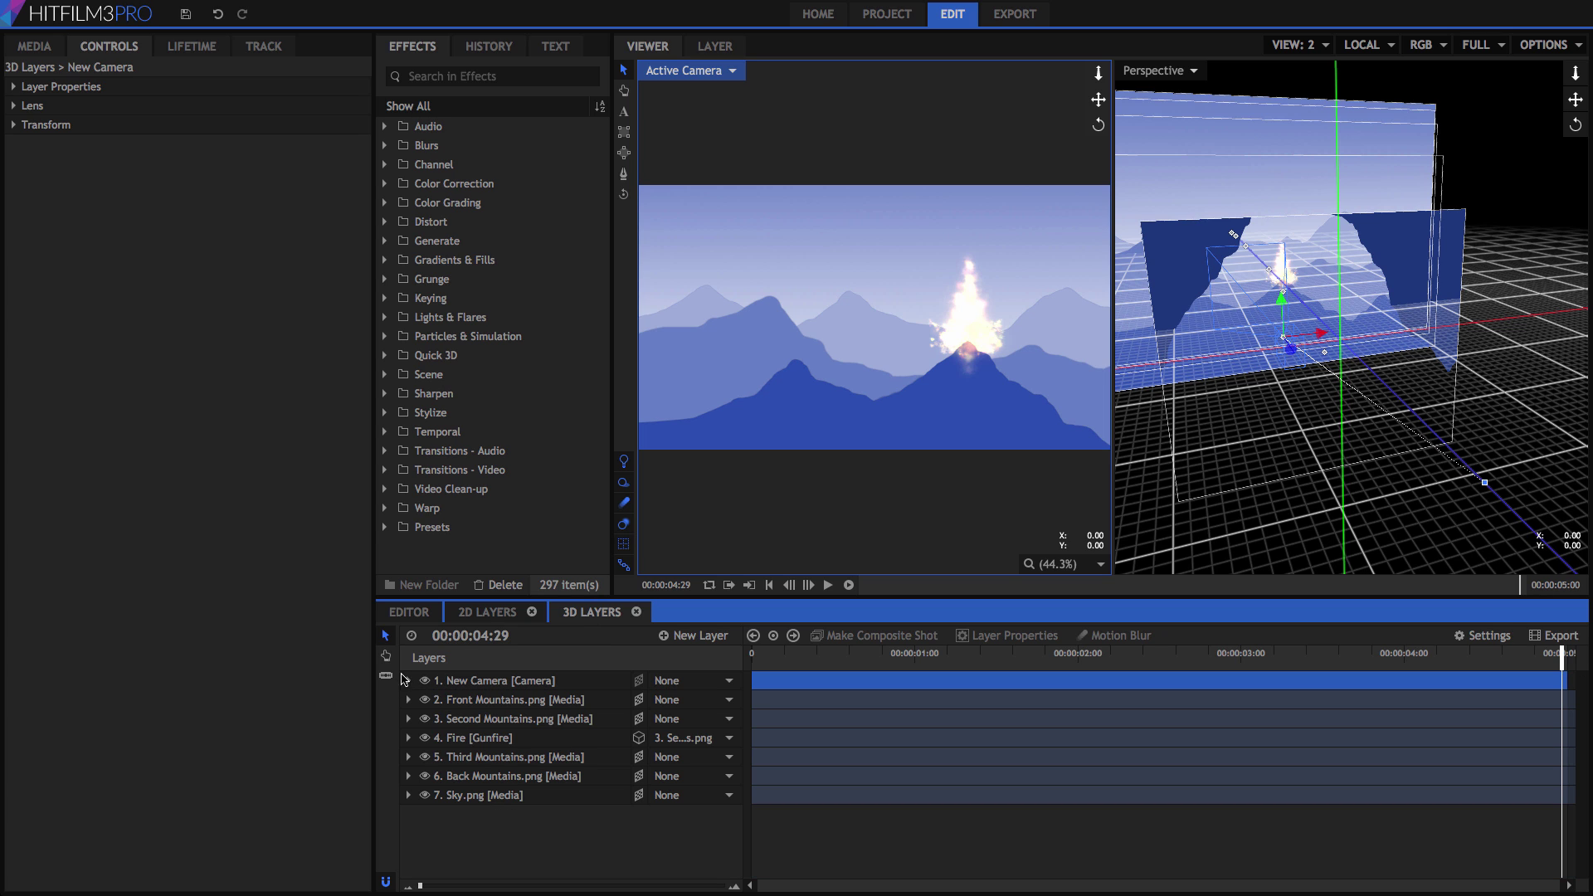
{"action": "left_click", "coordinate": [498, 613]}
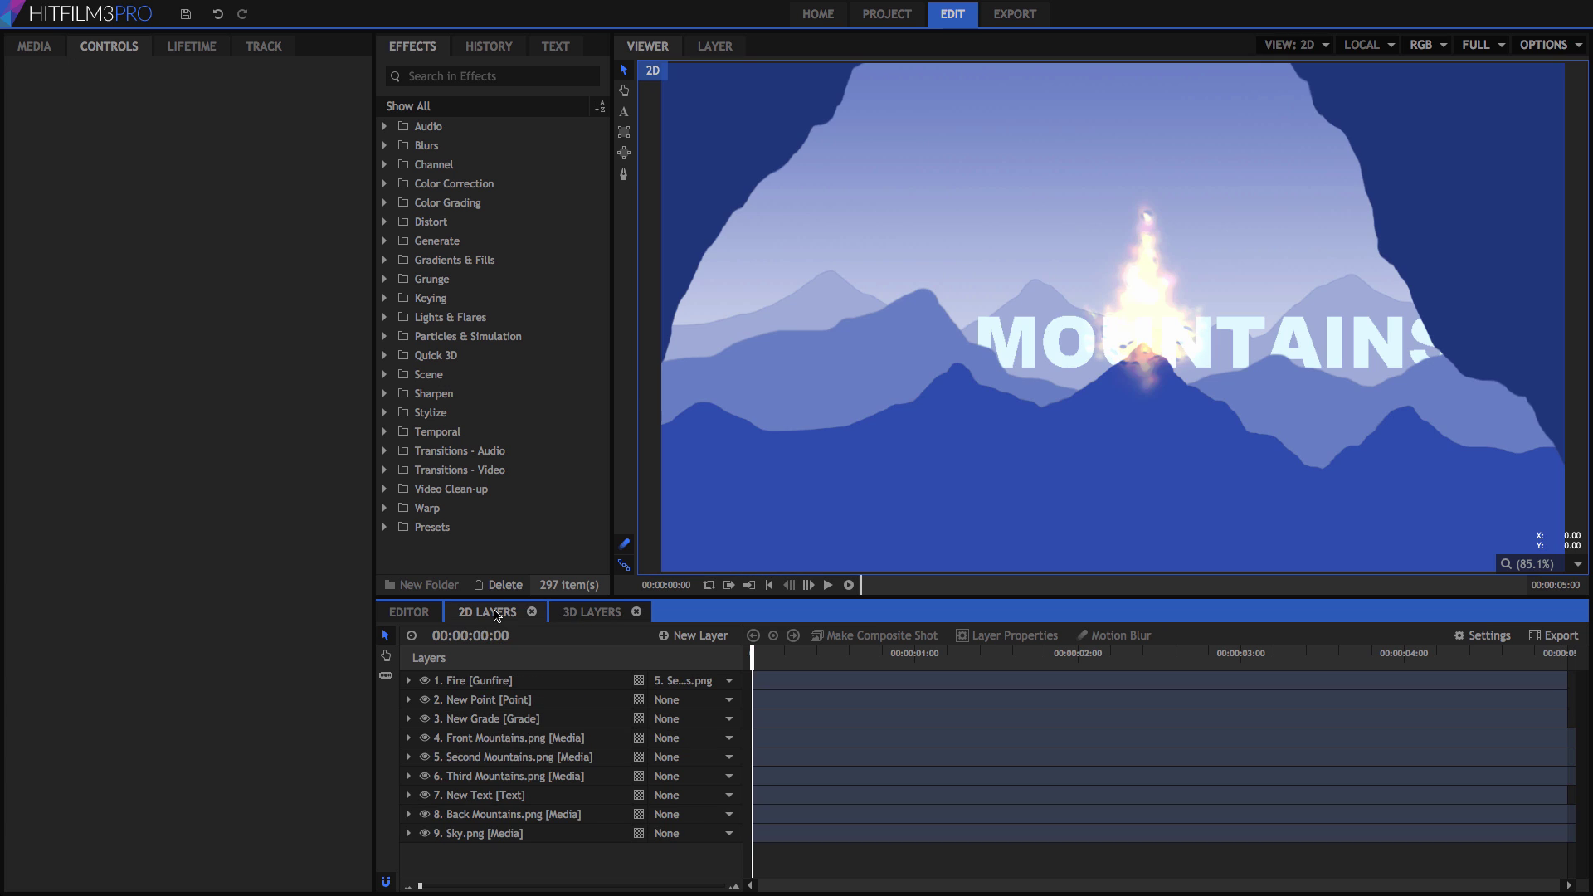
{"action": "right_click", "coordinate": [488, 720]}
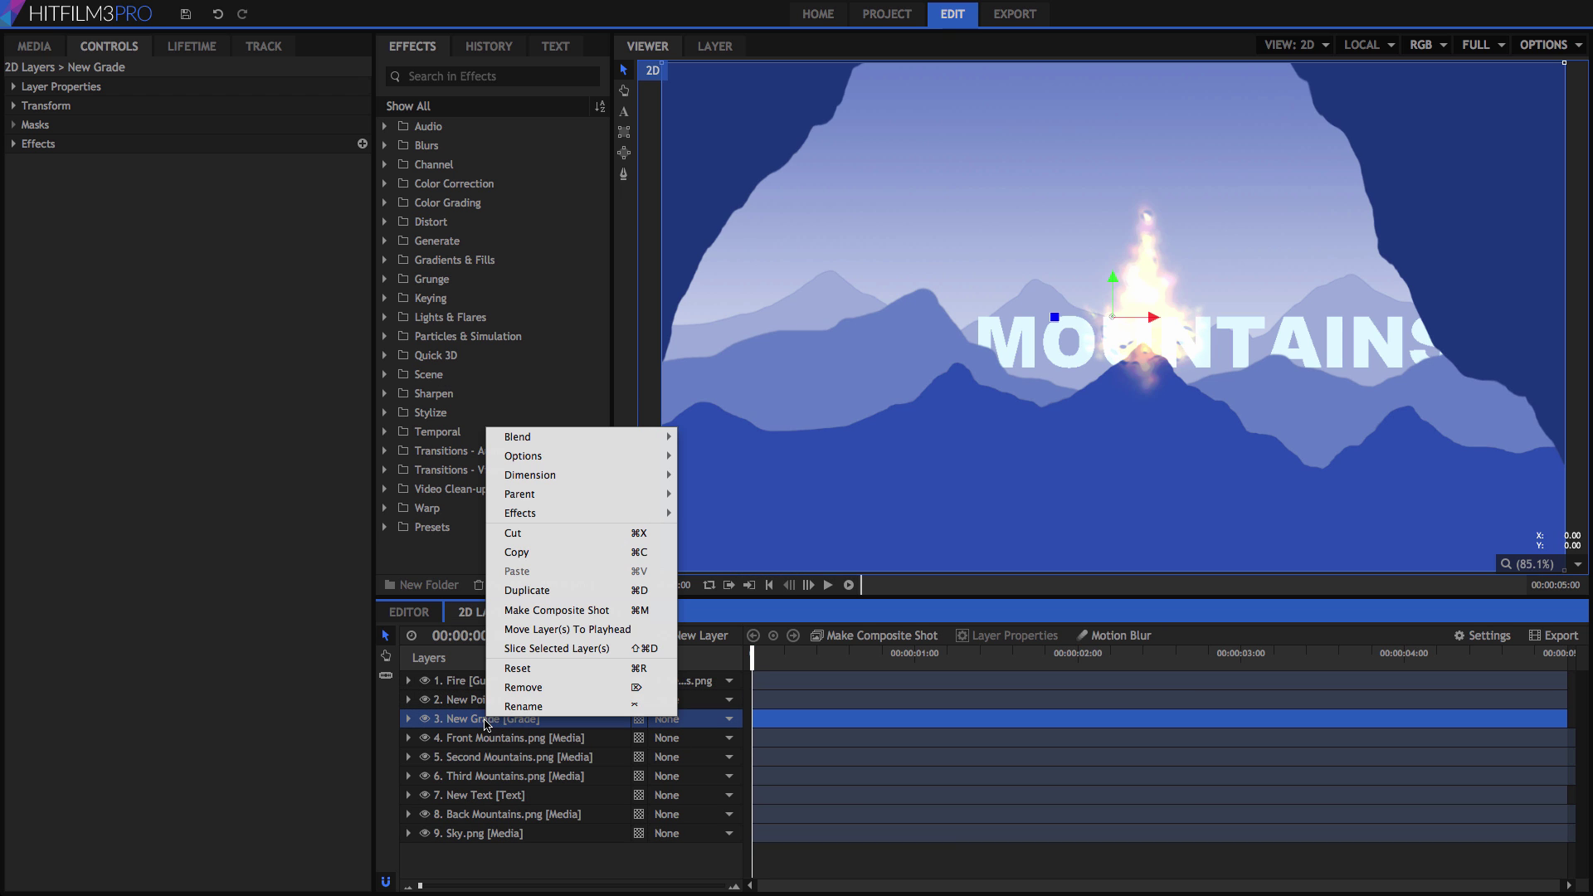
{"action": "left_click", "coordinate": [534, 559]}
{"action": "left_click", "coordinate": [591, 612]}
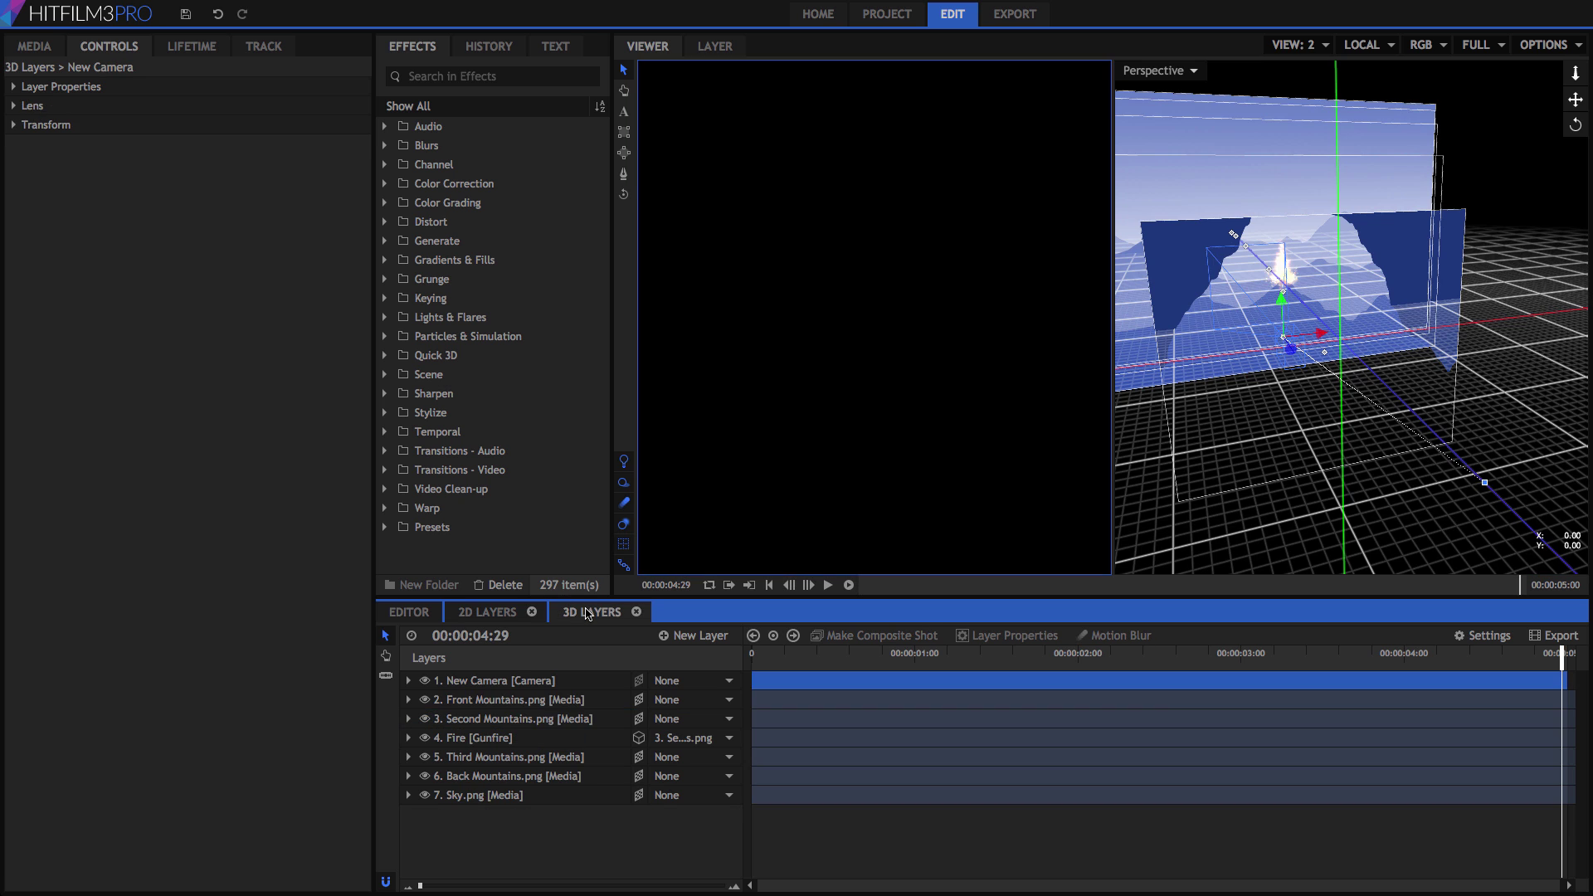
{"action": "right_click", "coordinate": [556, 823]}
{"action": "left_click", "coordinate": [591, 804]}
- Preview the graded camera move up to 00:00:04:21 and expand the New Grade layer to examine its property groups
{"action": "left_click_drag", "start_coordinate": [753, 653], "coordinate": [1523, 679]}
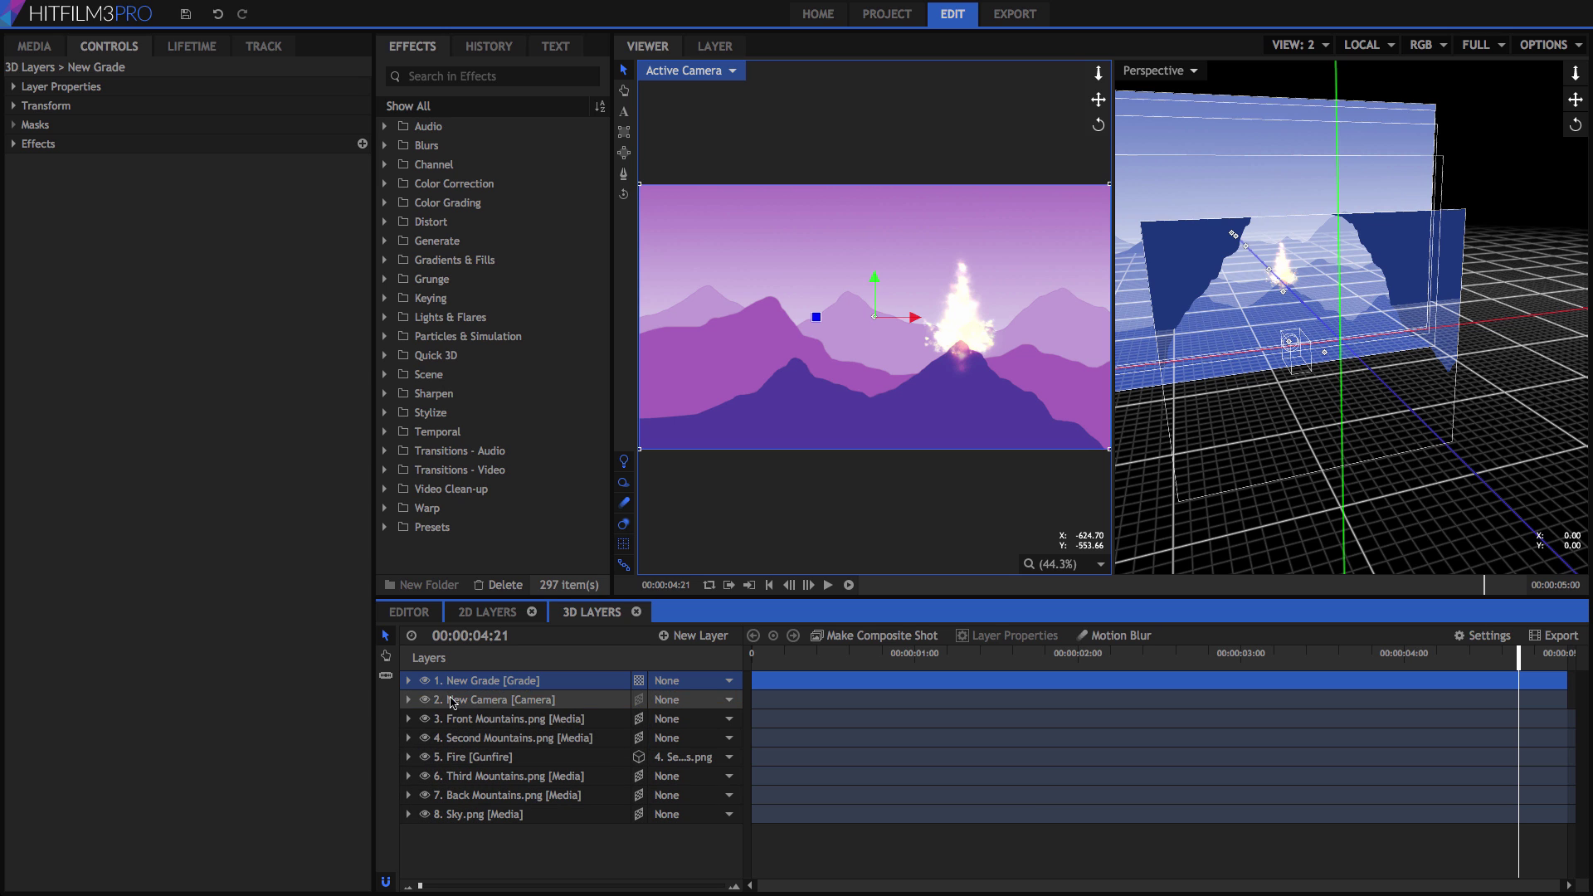
{"action": "left_click", "coordinate": [408, 681]}
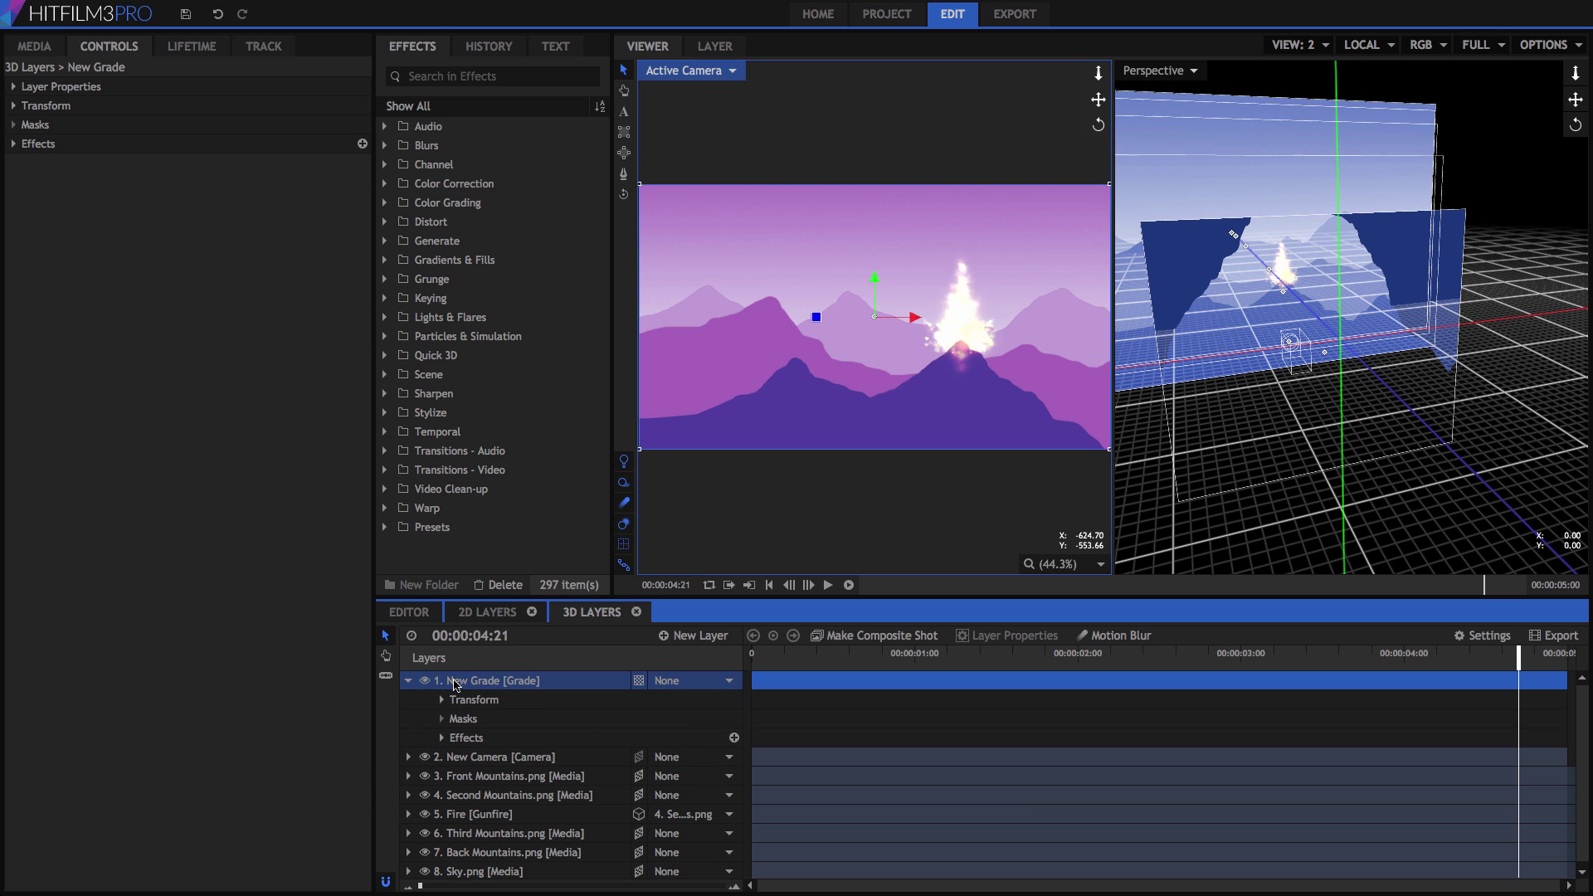
{"action": "left_click", "coordinate": [489, 719]}
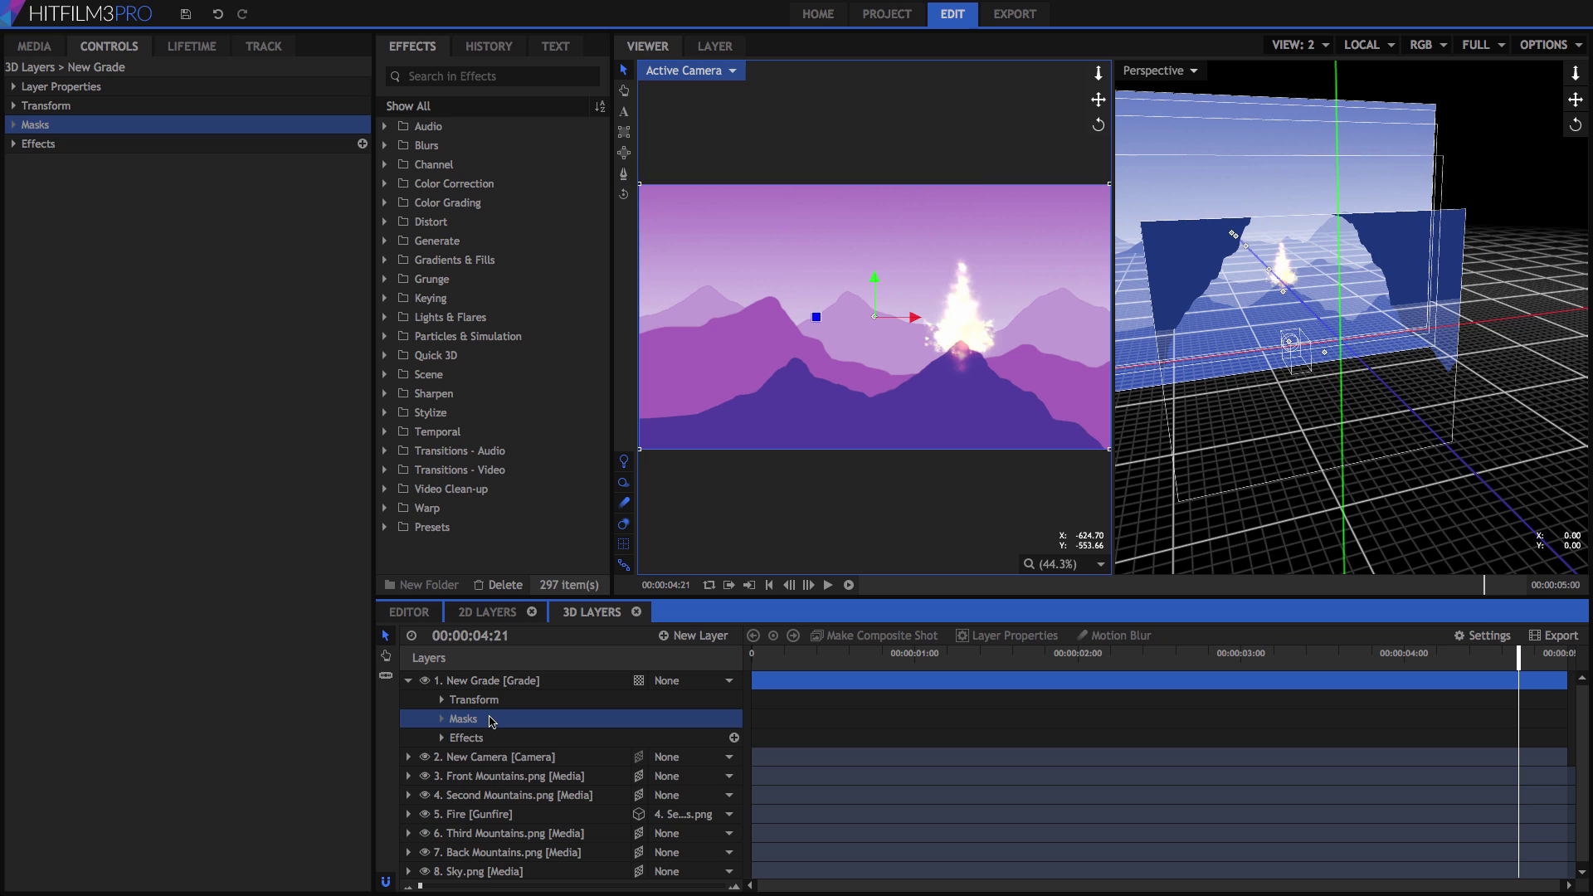